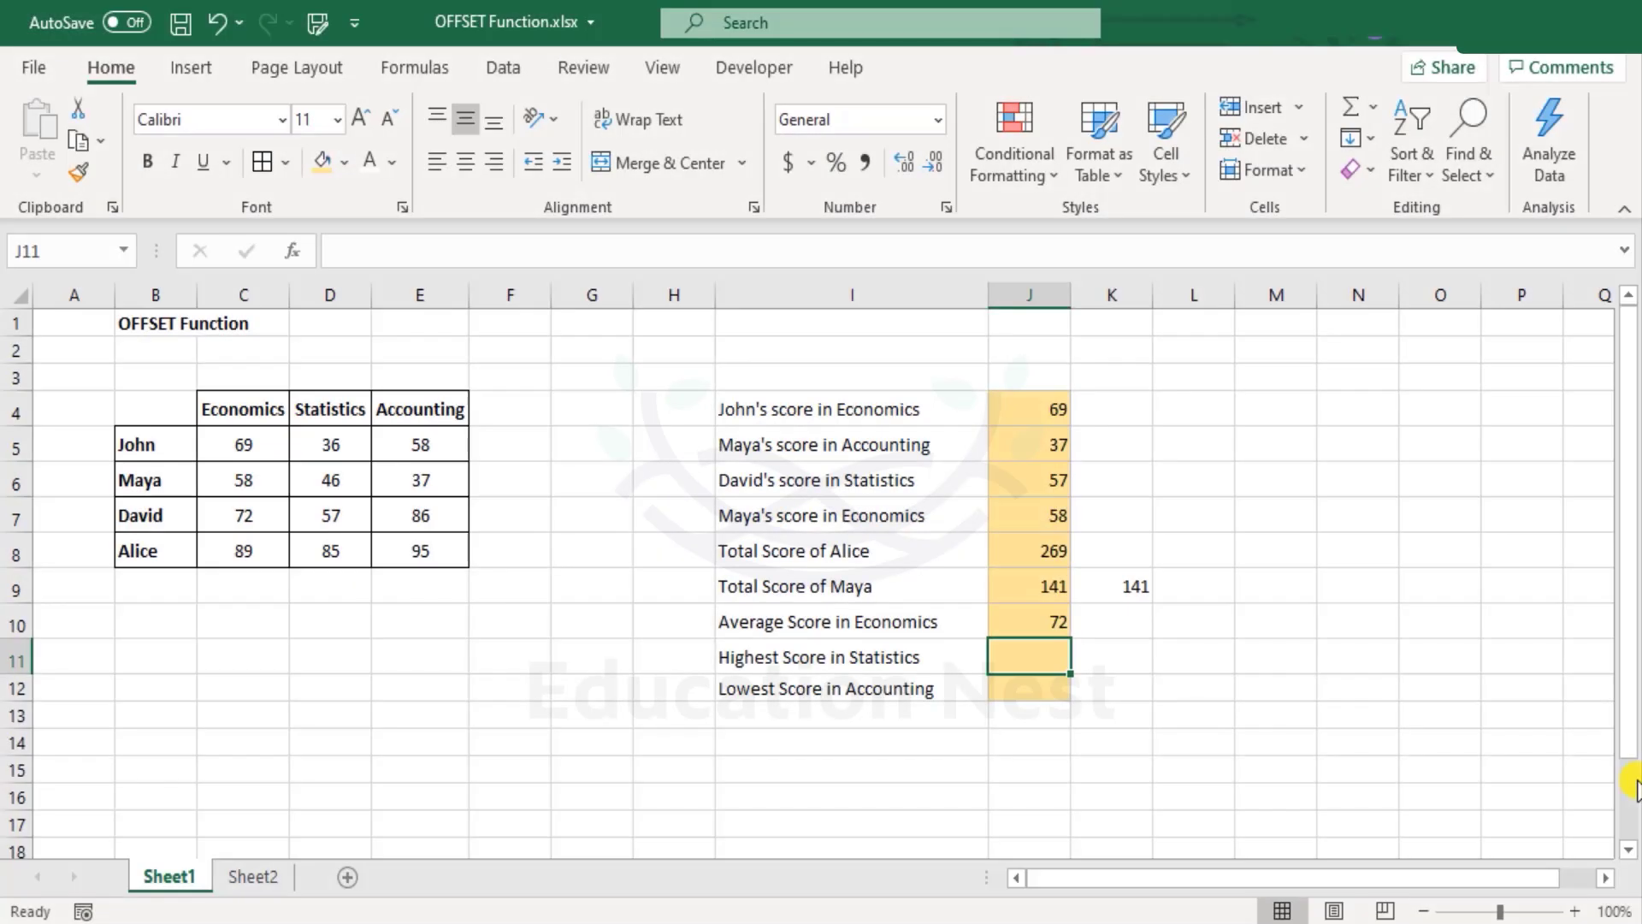
Enter =MAX(OFFSET(D4,1,0,4,1)) in J11, accepting Excel's correction, to show 85
type("=max")
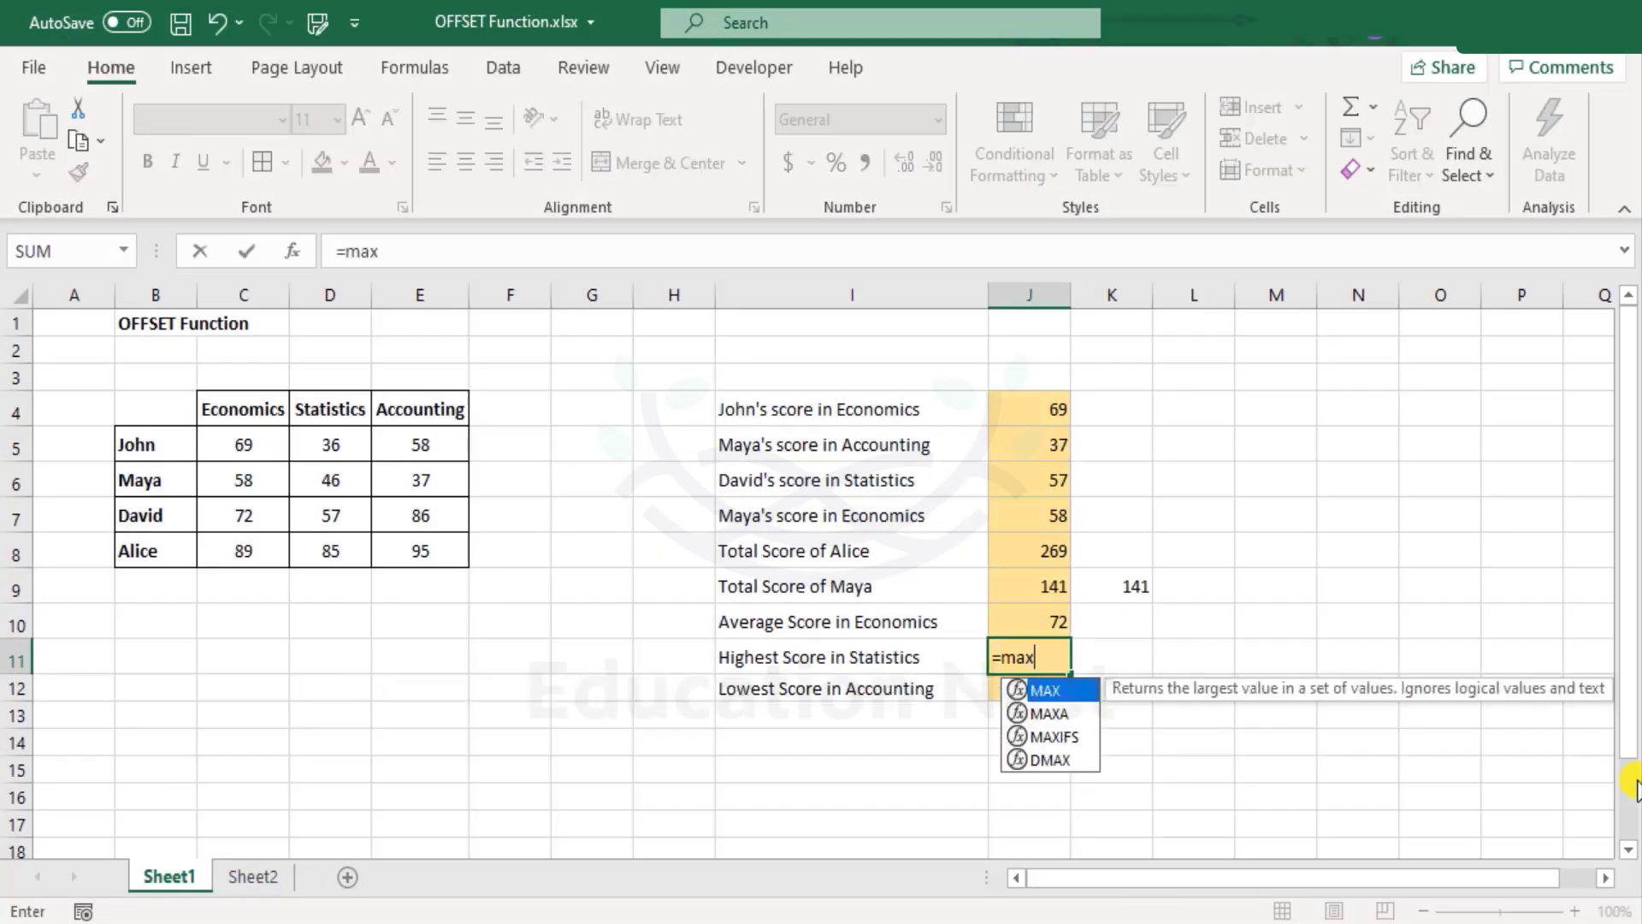
key("Tab")
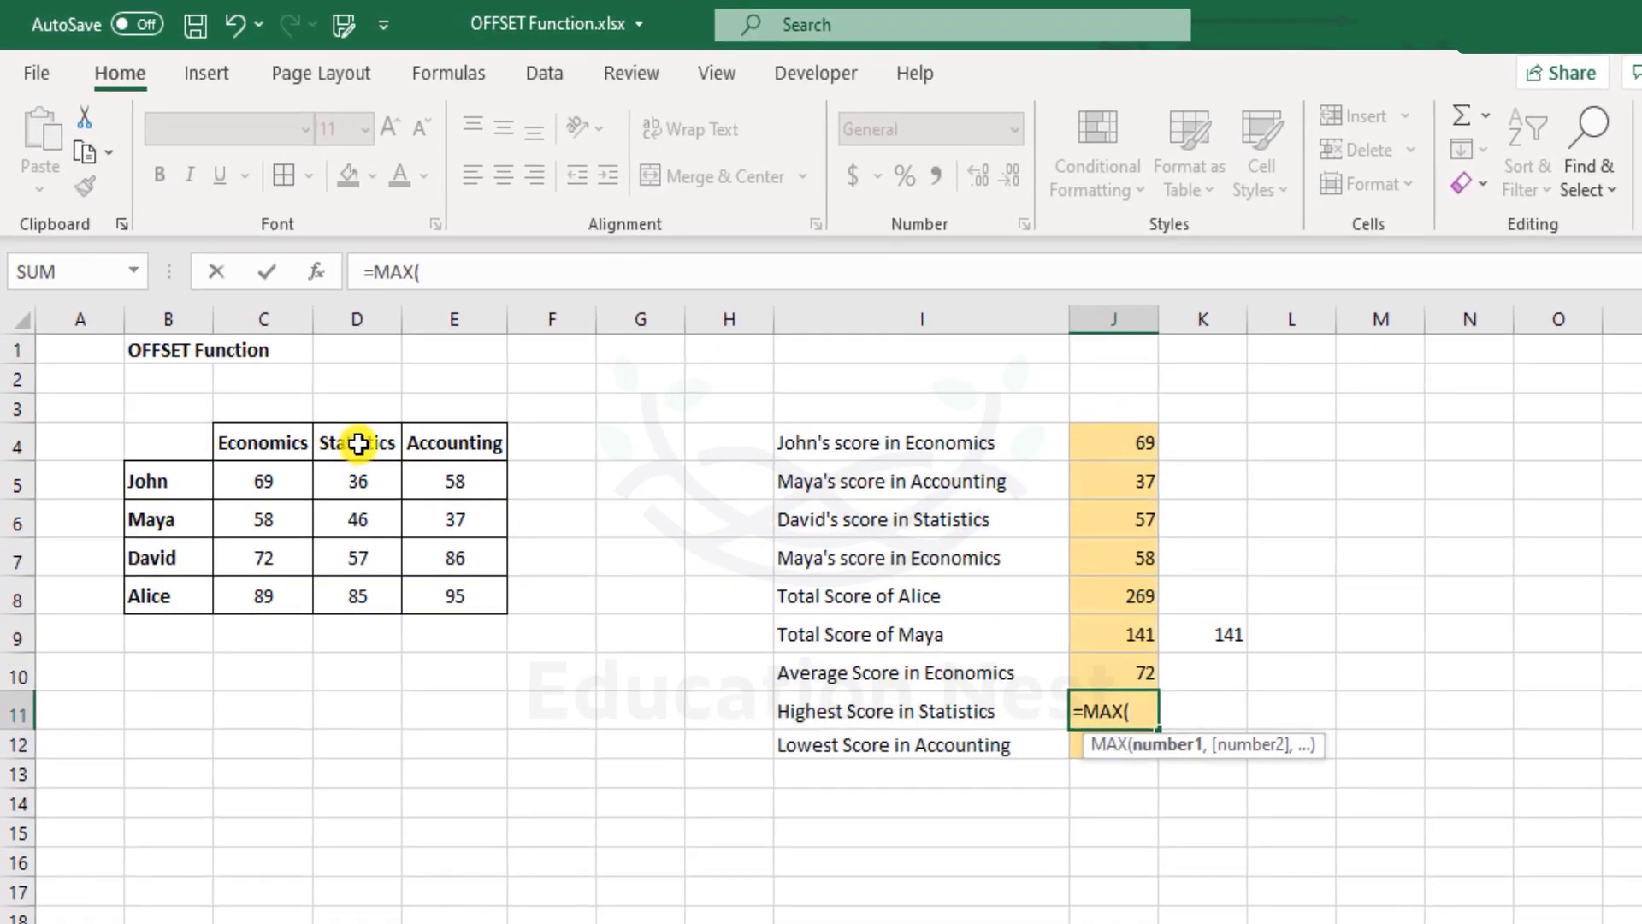
left_click(357, 444)
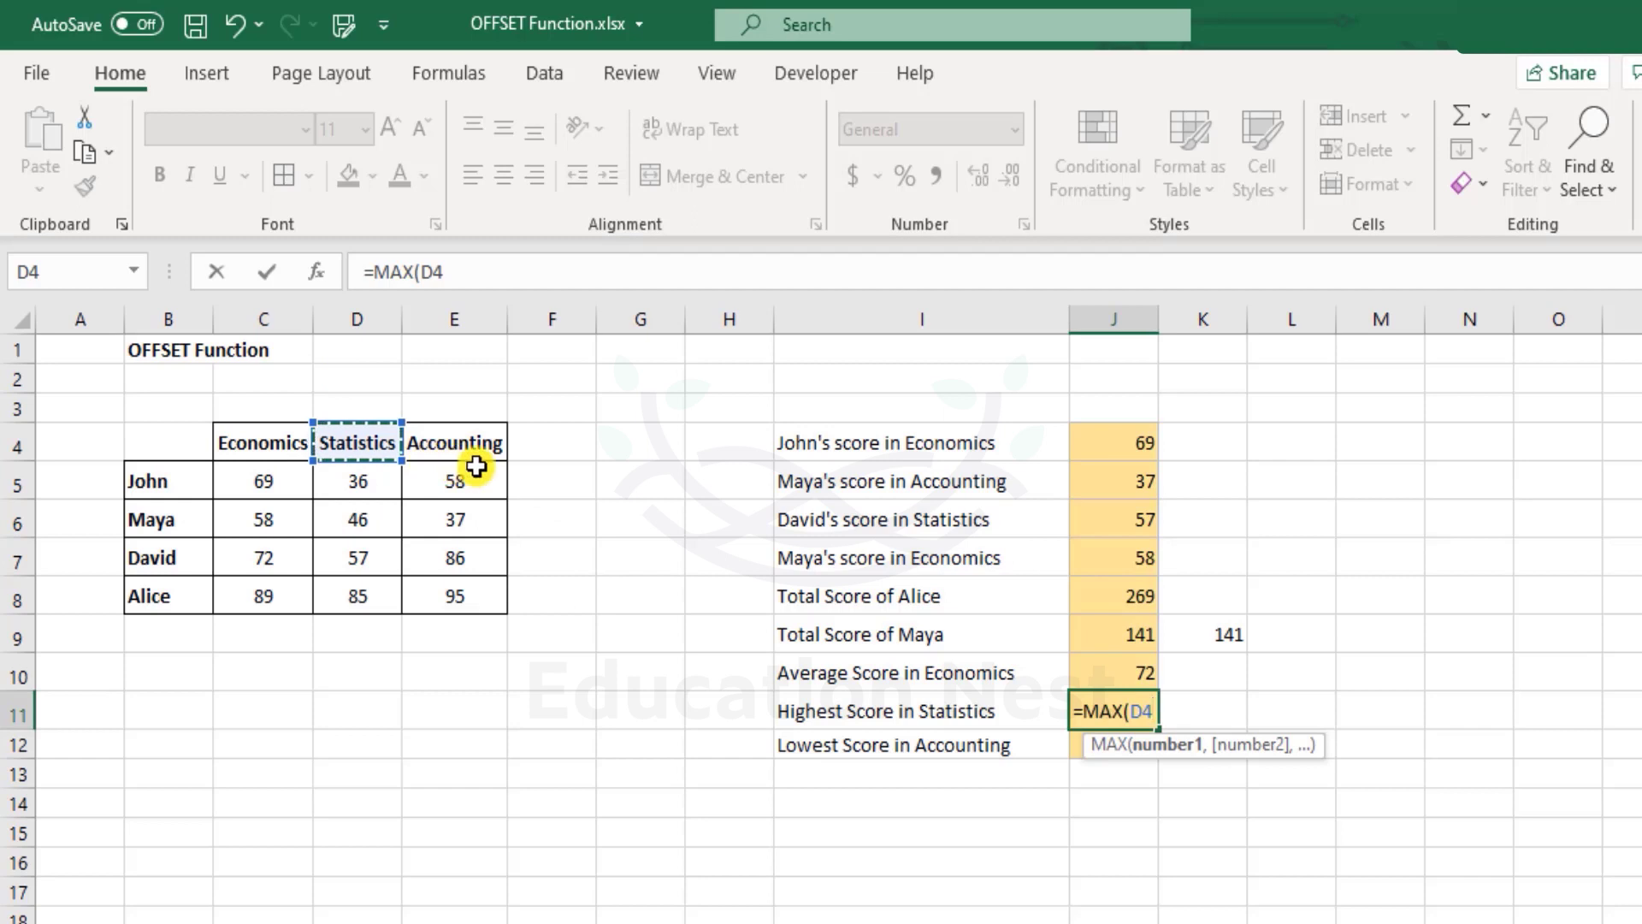
type(",")
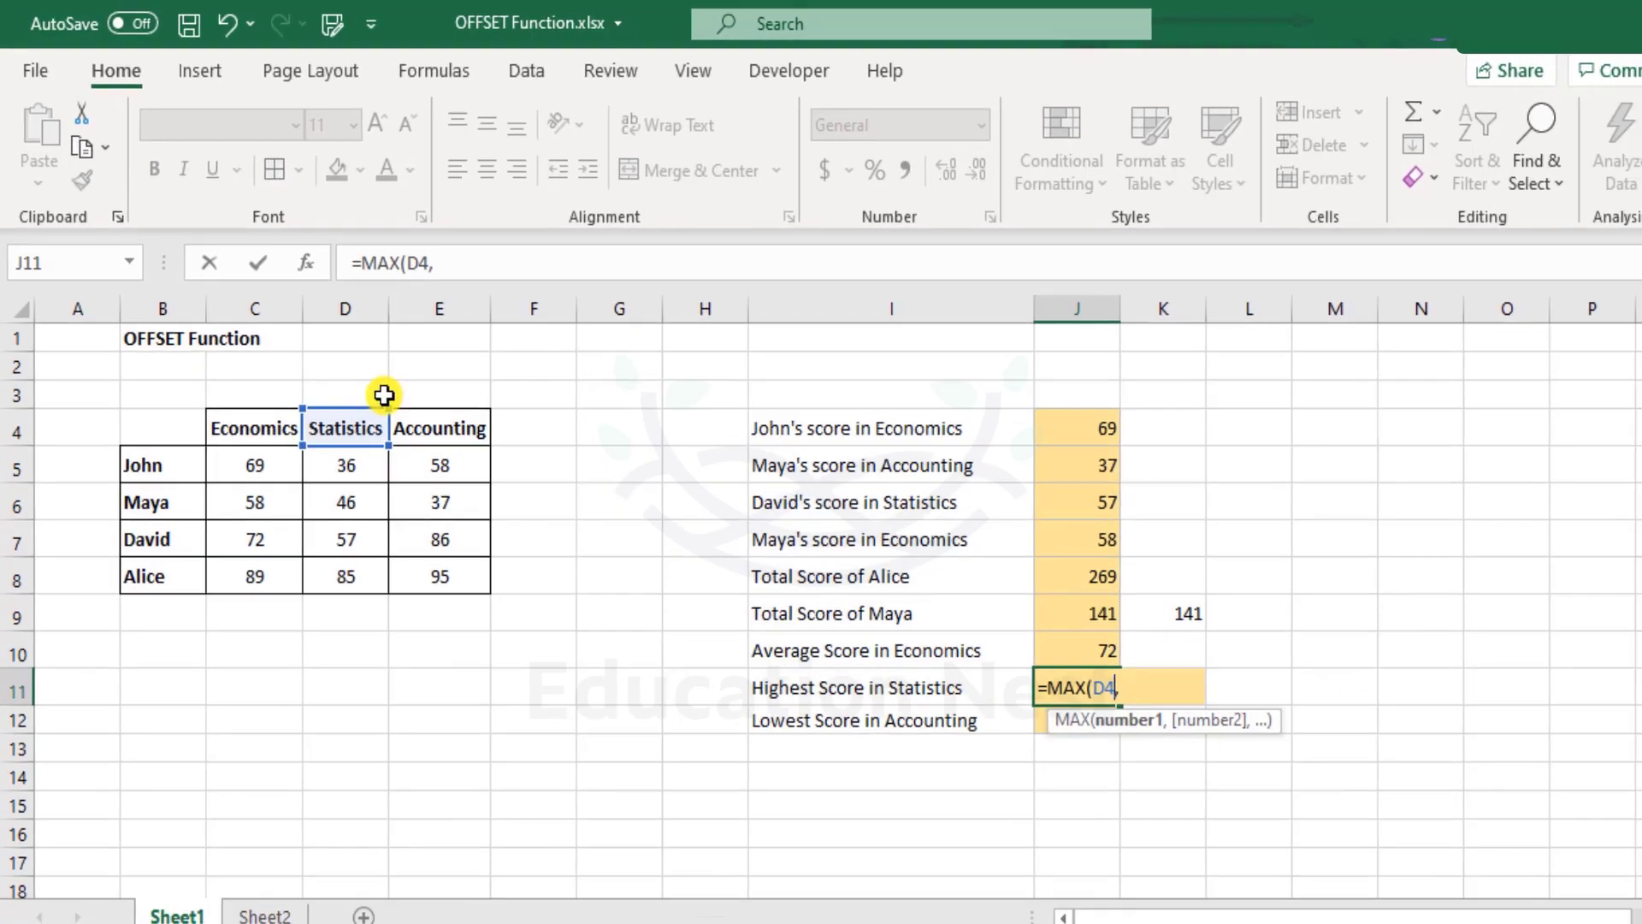
key("BackSpace")
key("BackSpace")
key("BackSpace")
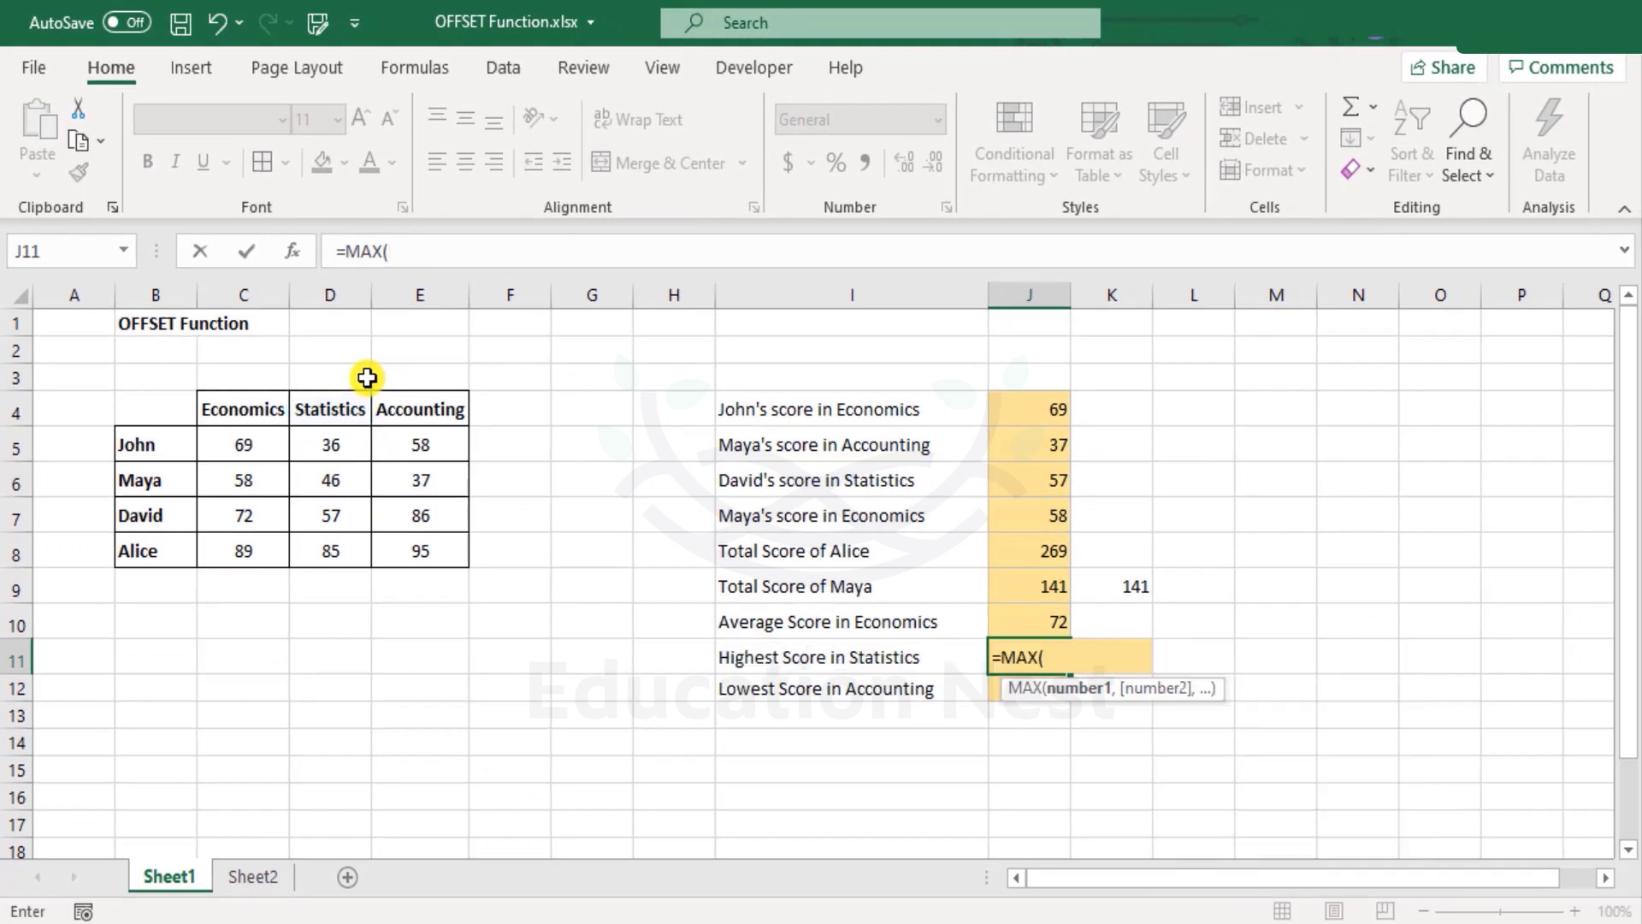
type("off")
key("Tab")
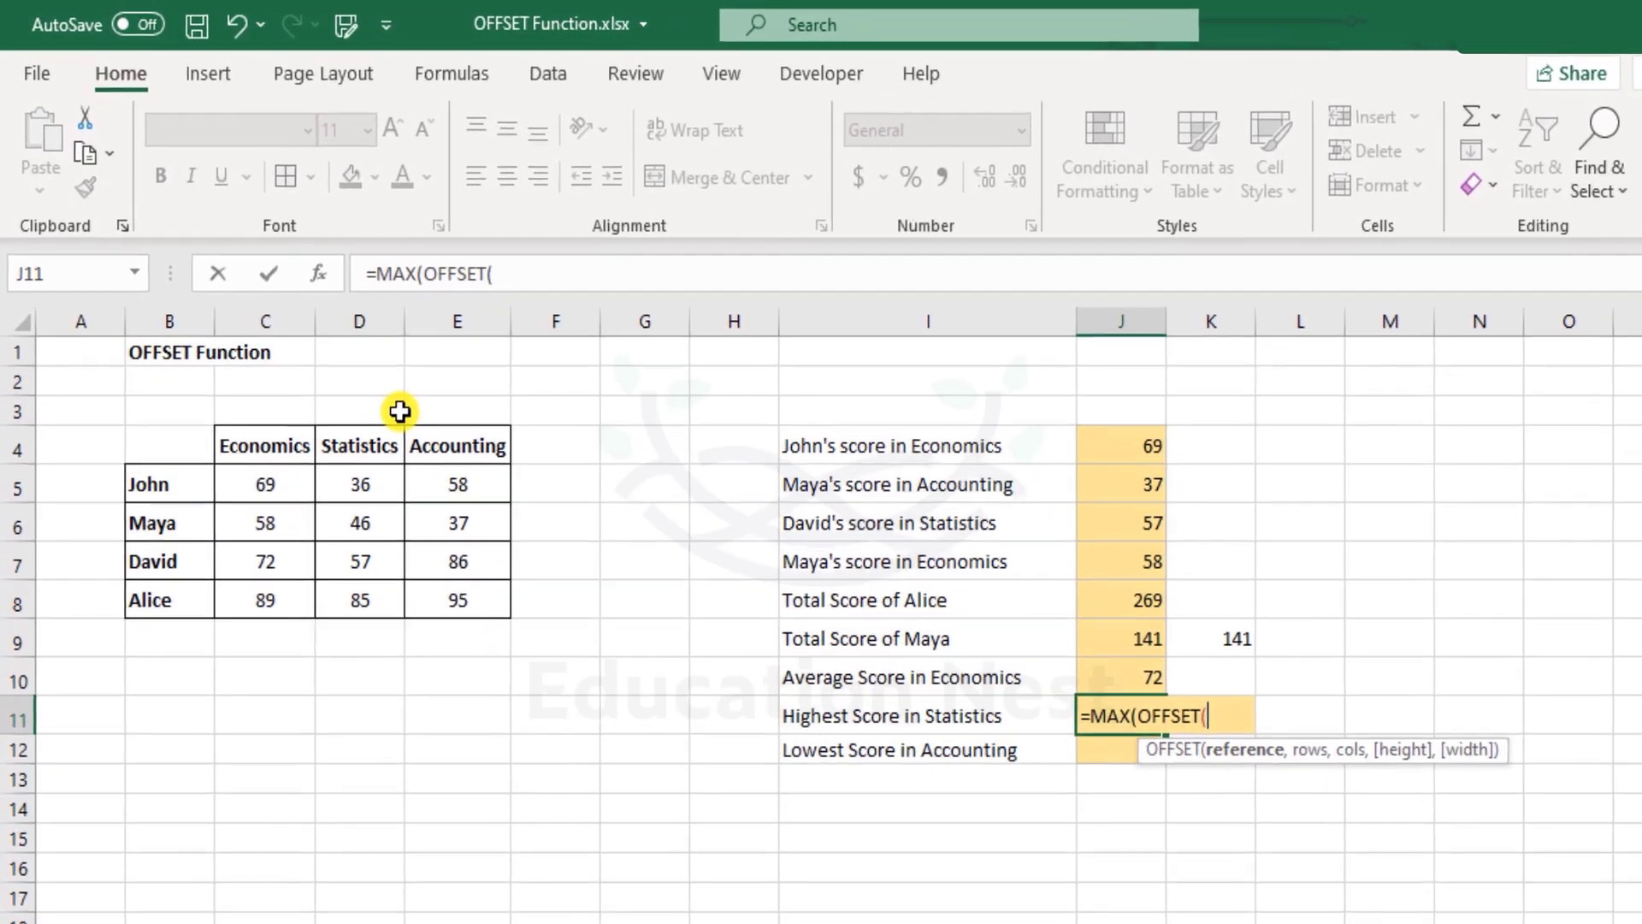
left_click(377, 444)
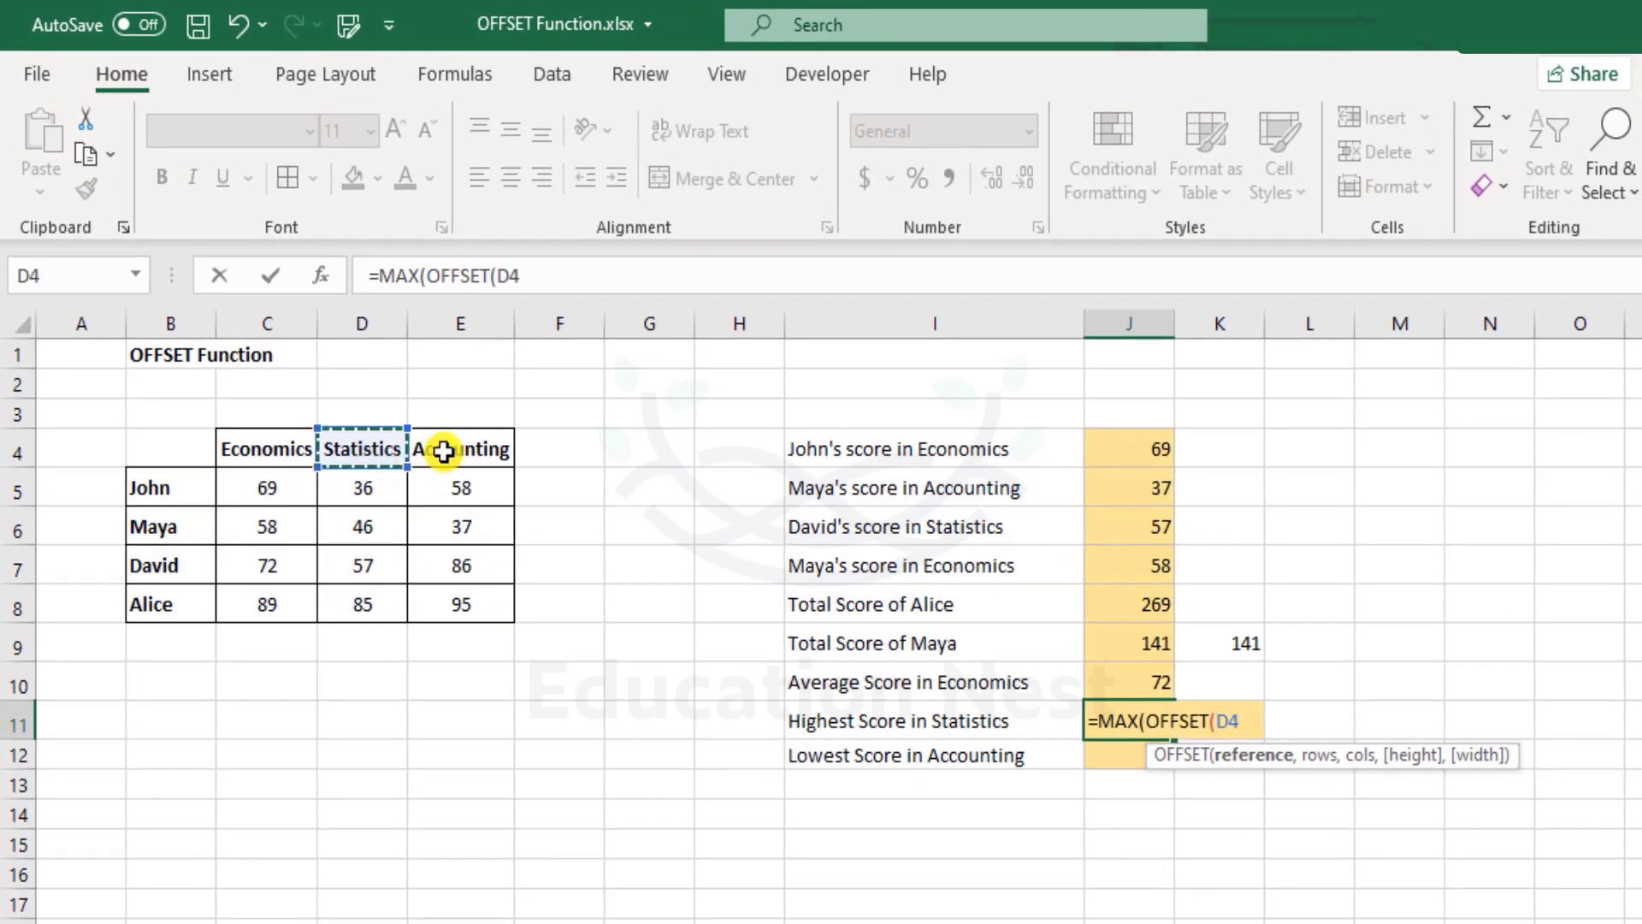
type(",")
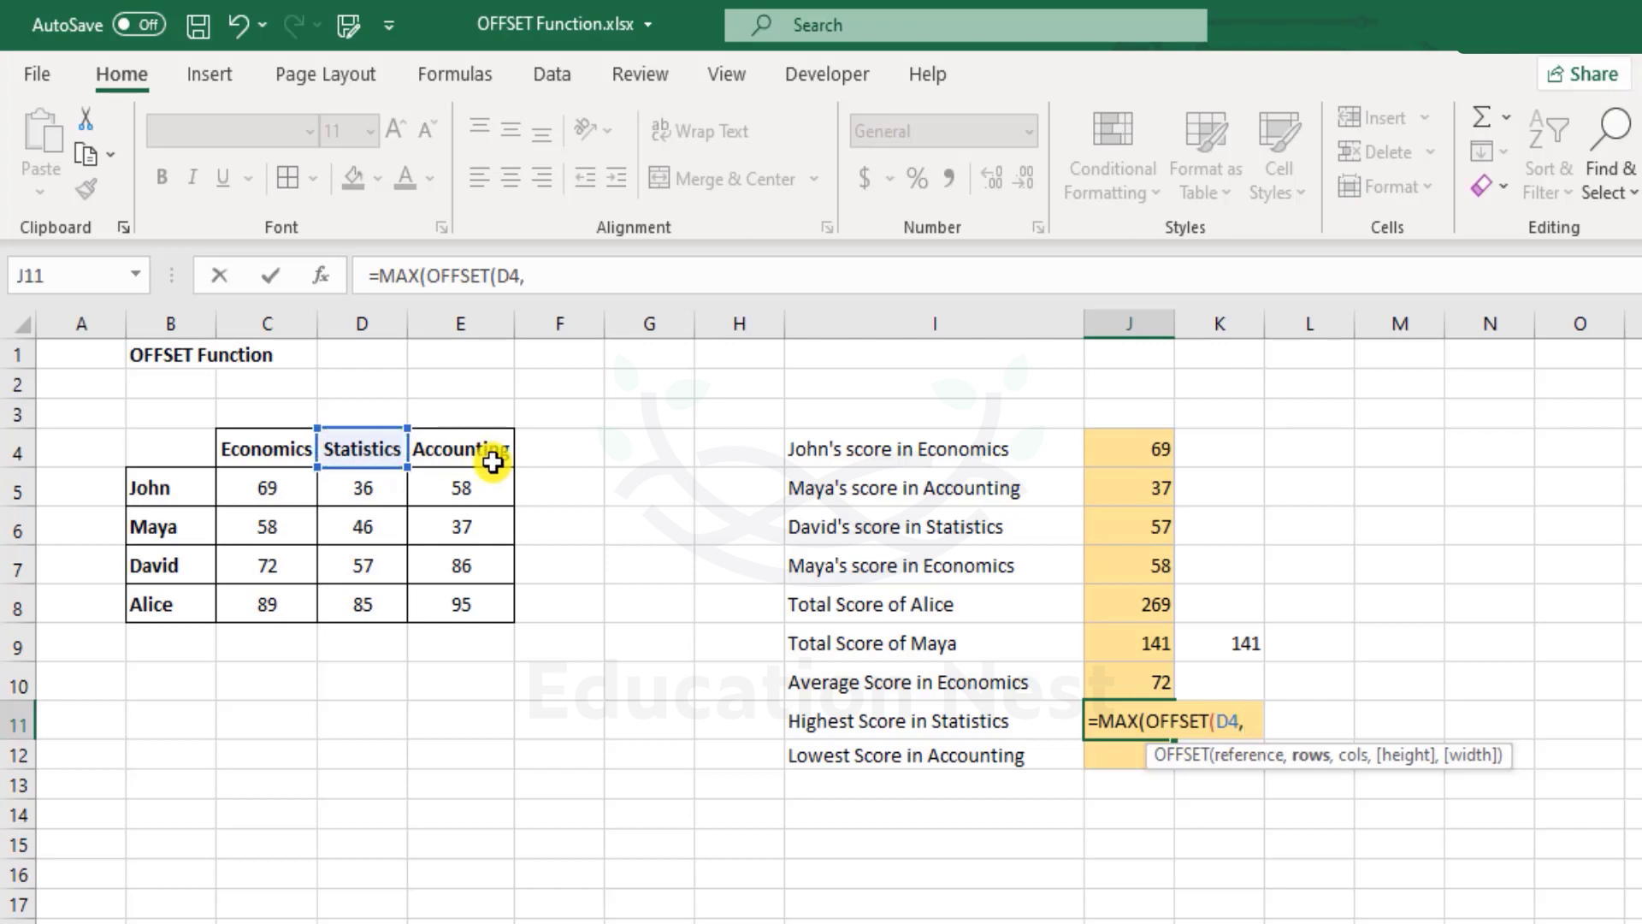
type("1,")
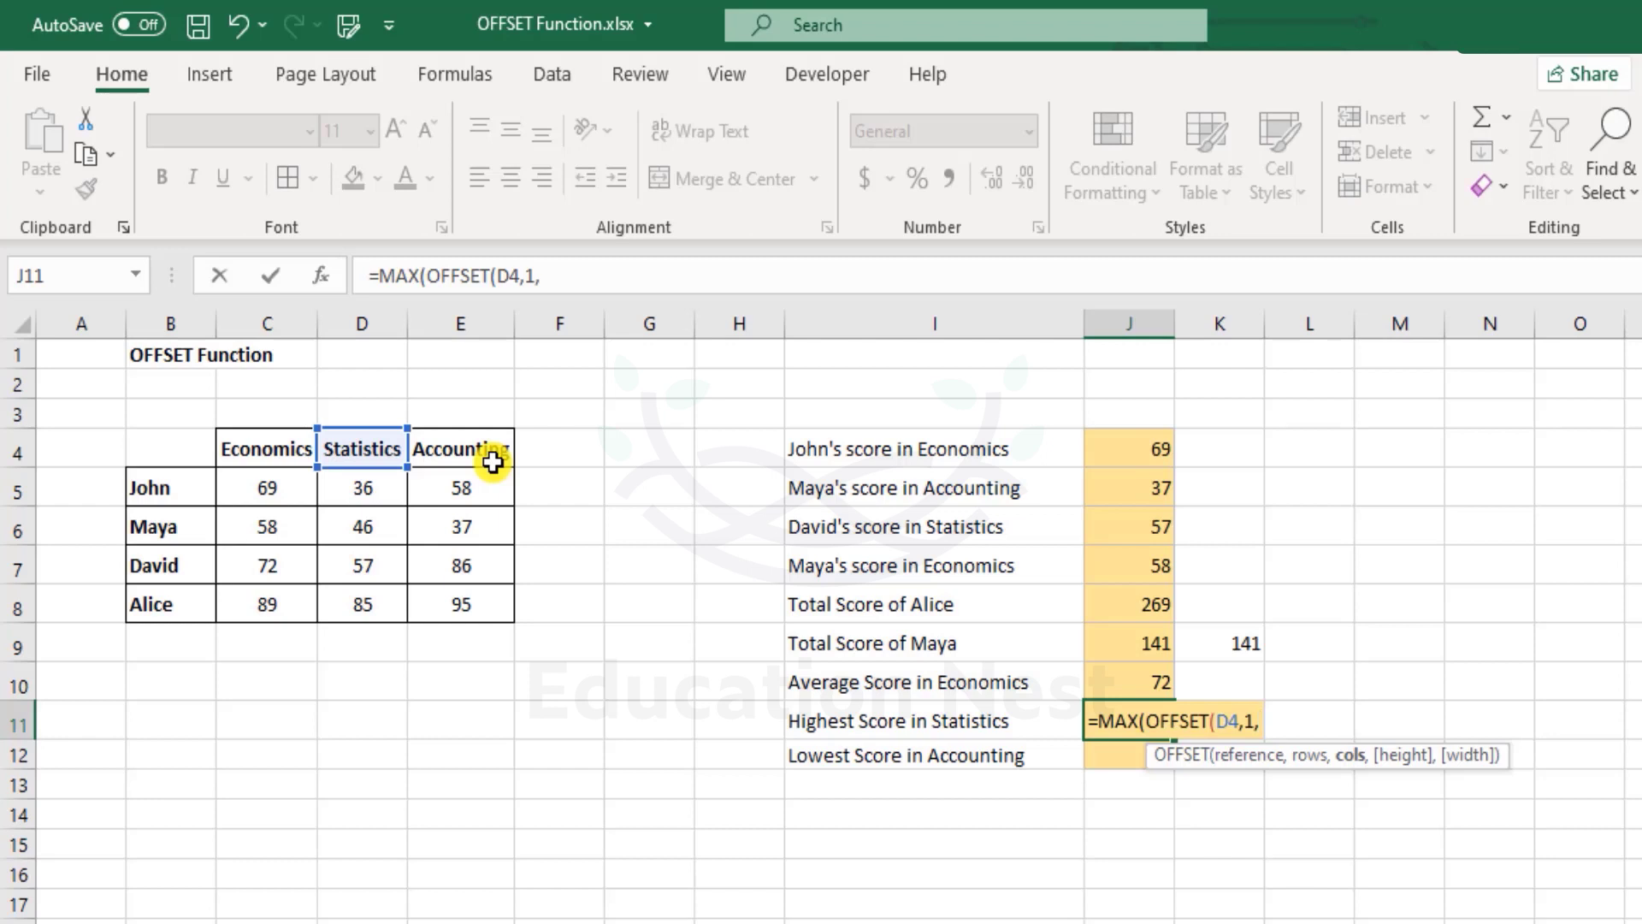
type("0,")
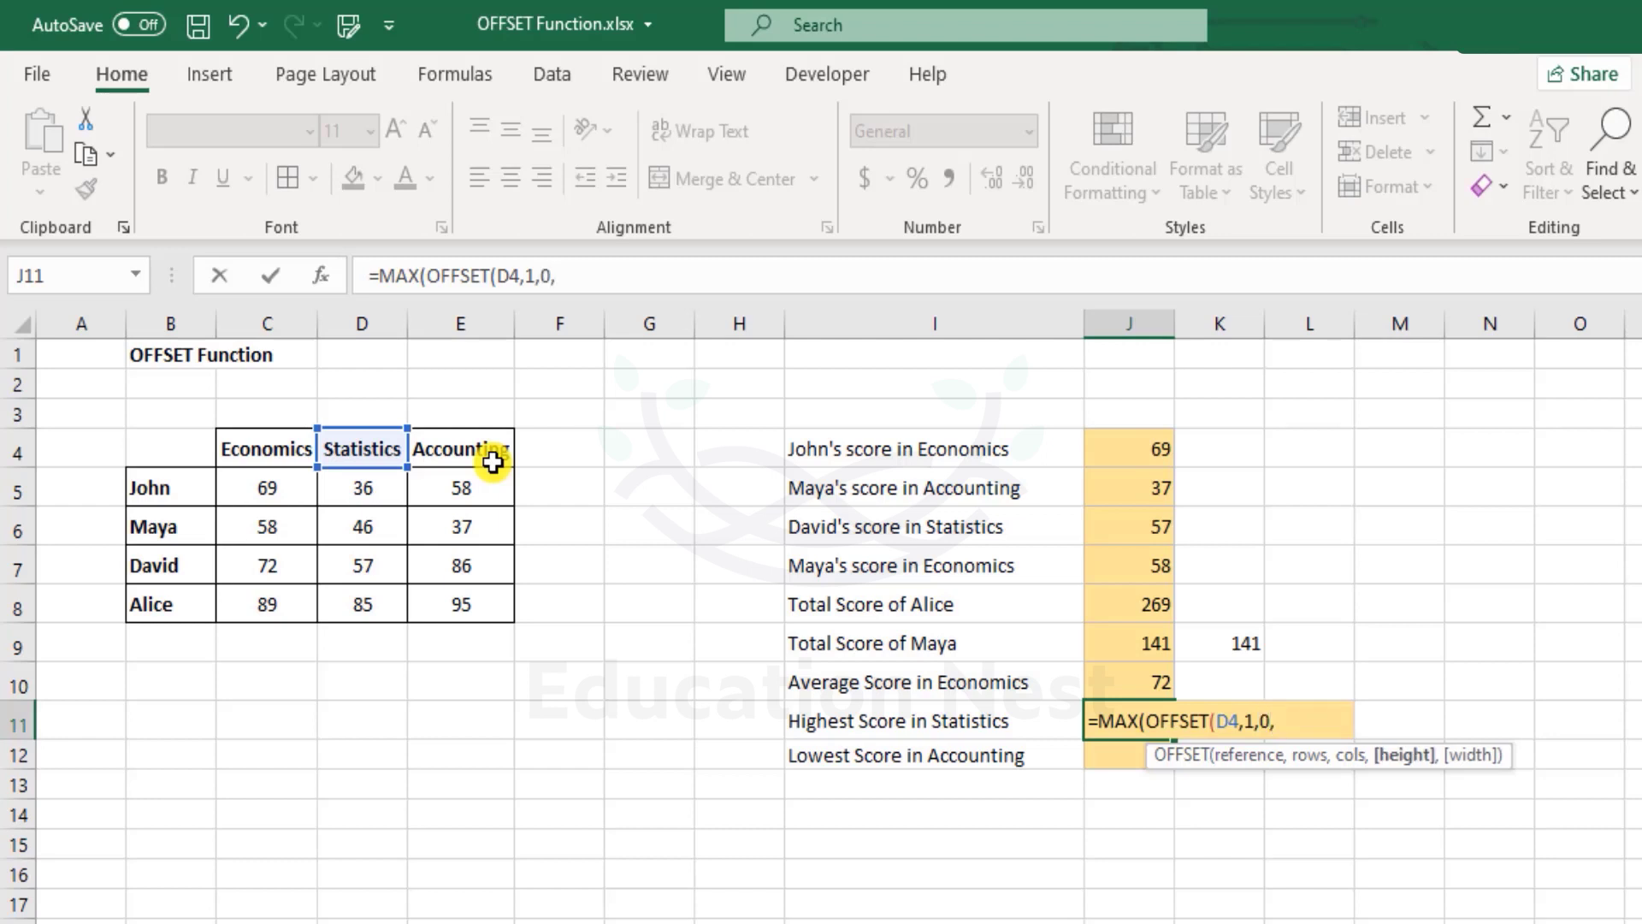
type("4,")
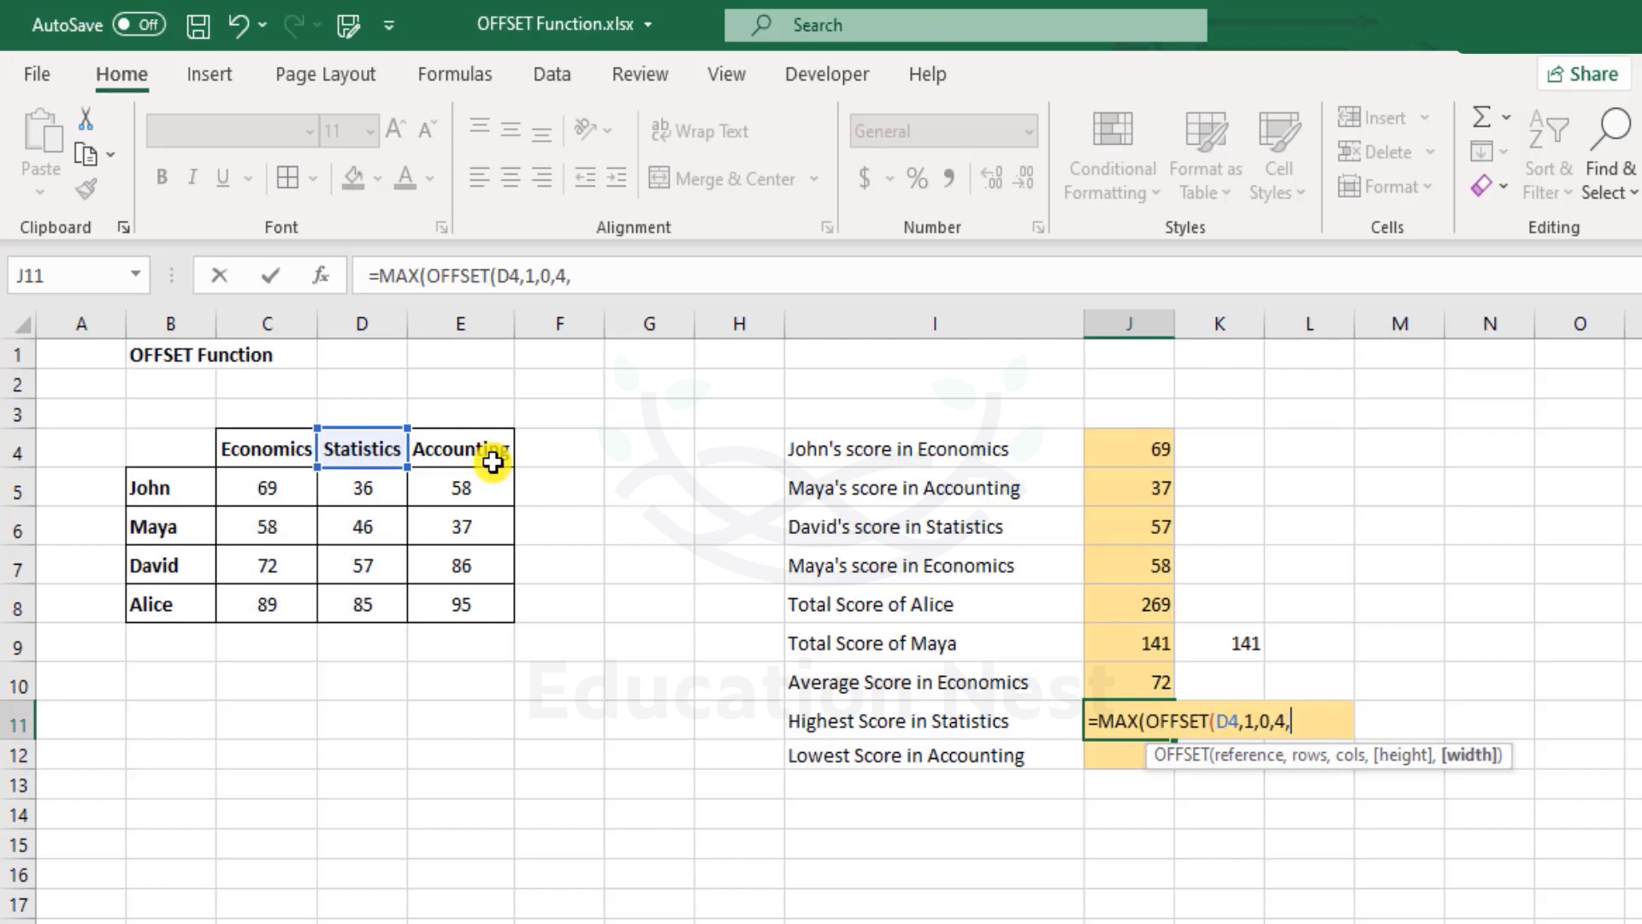
type("1)")
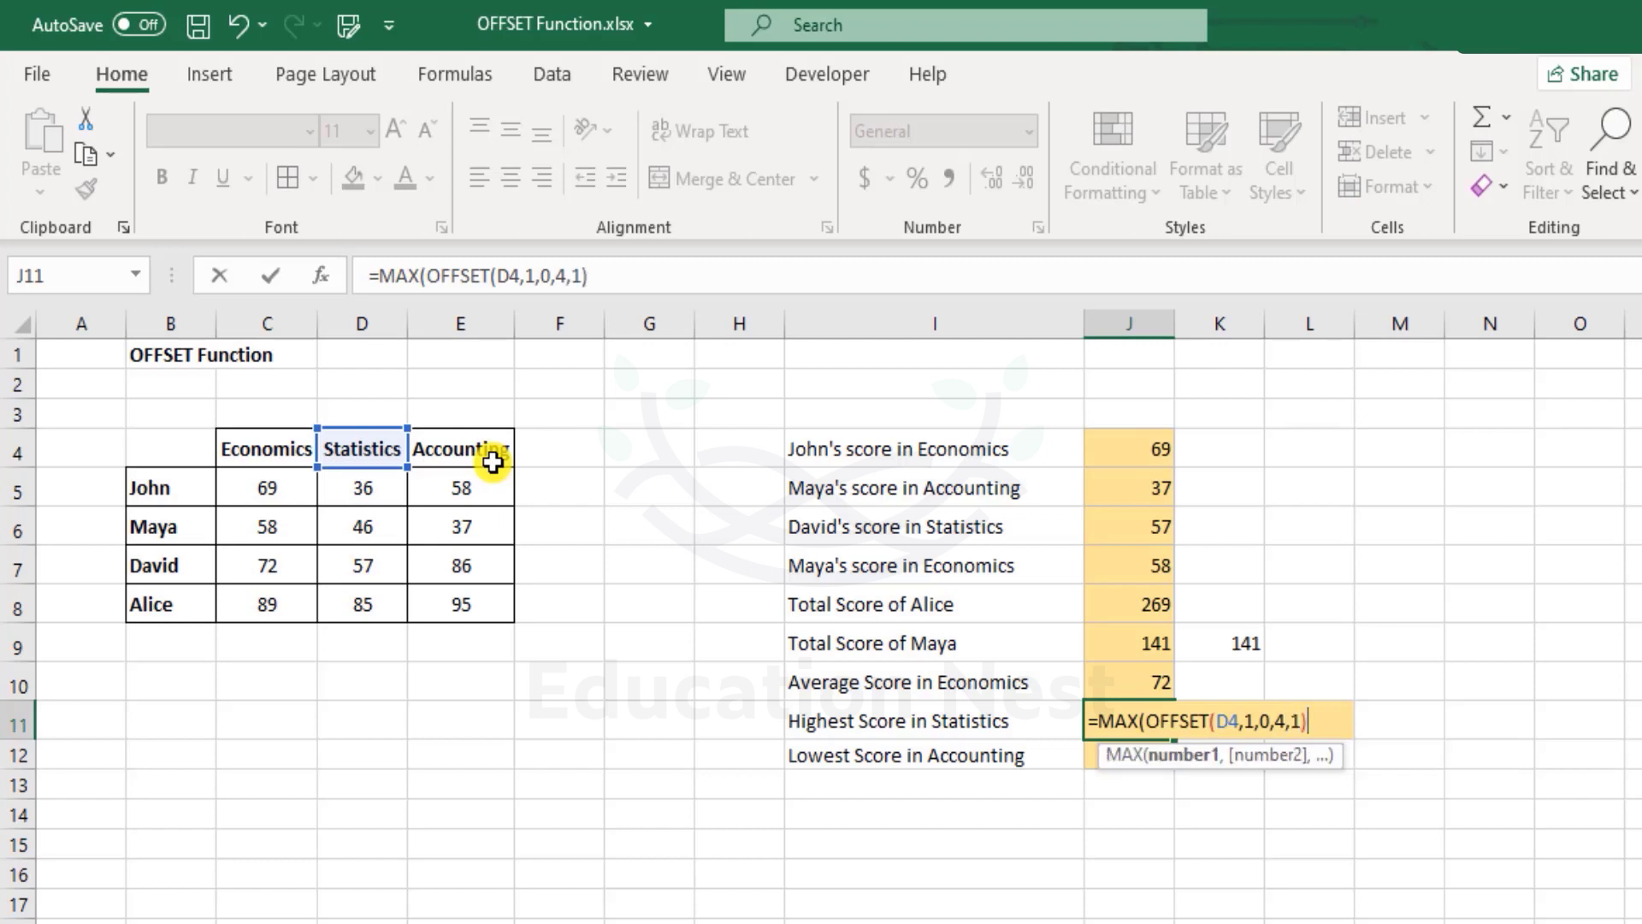
key("Return")
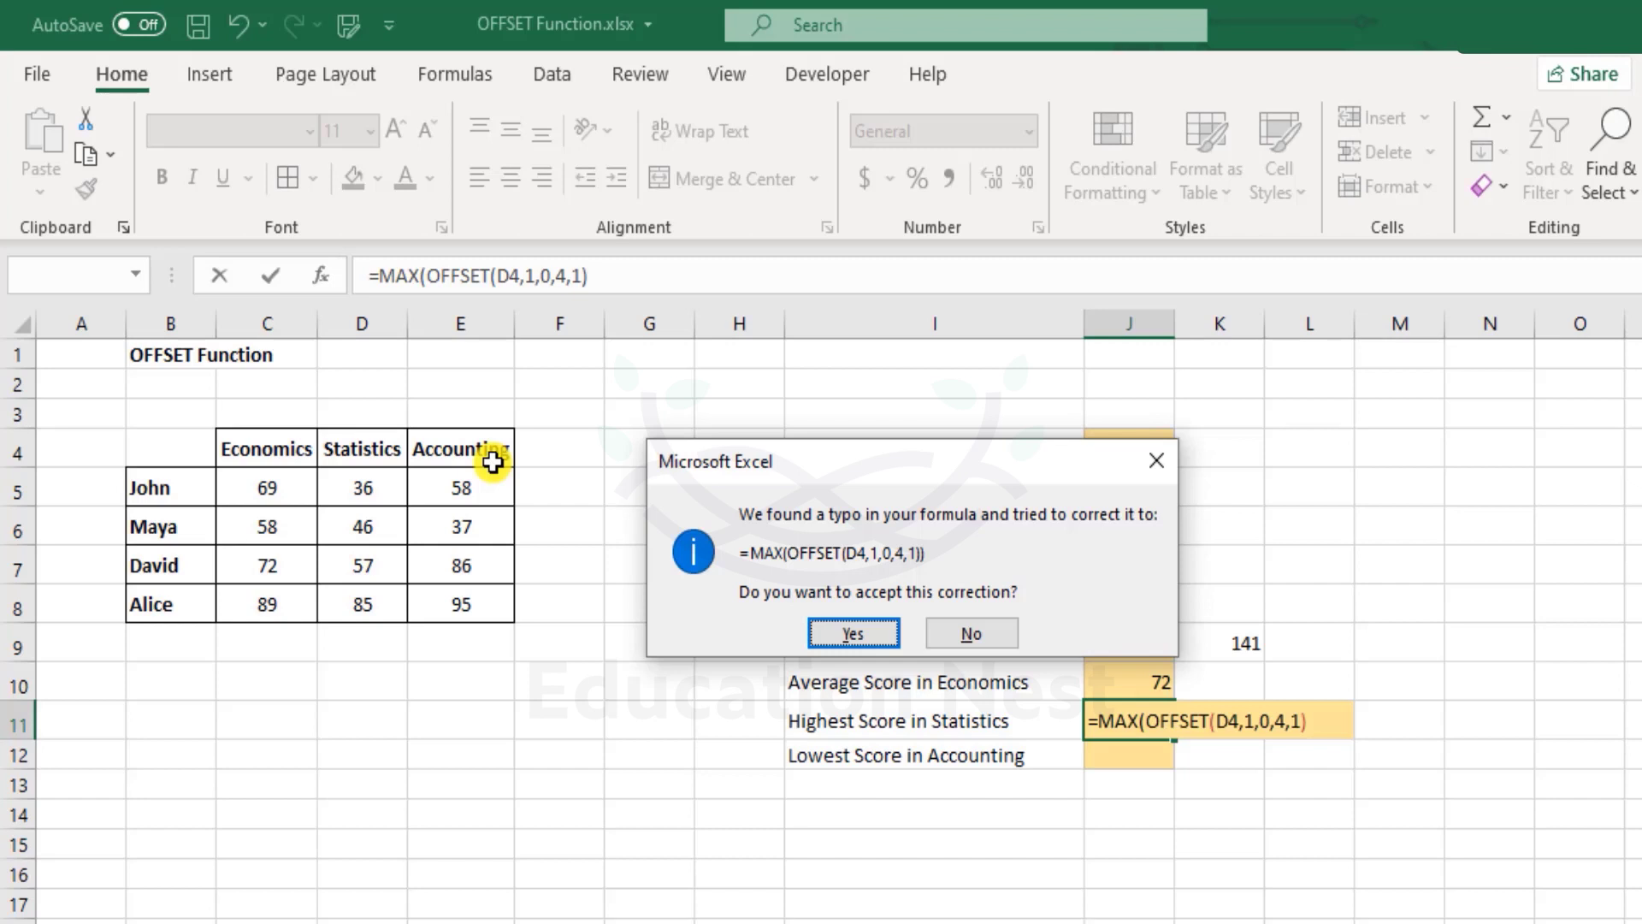
key("Return")
key("Up")
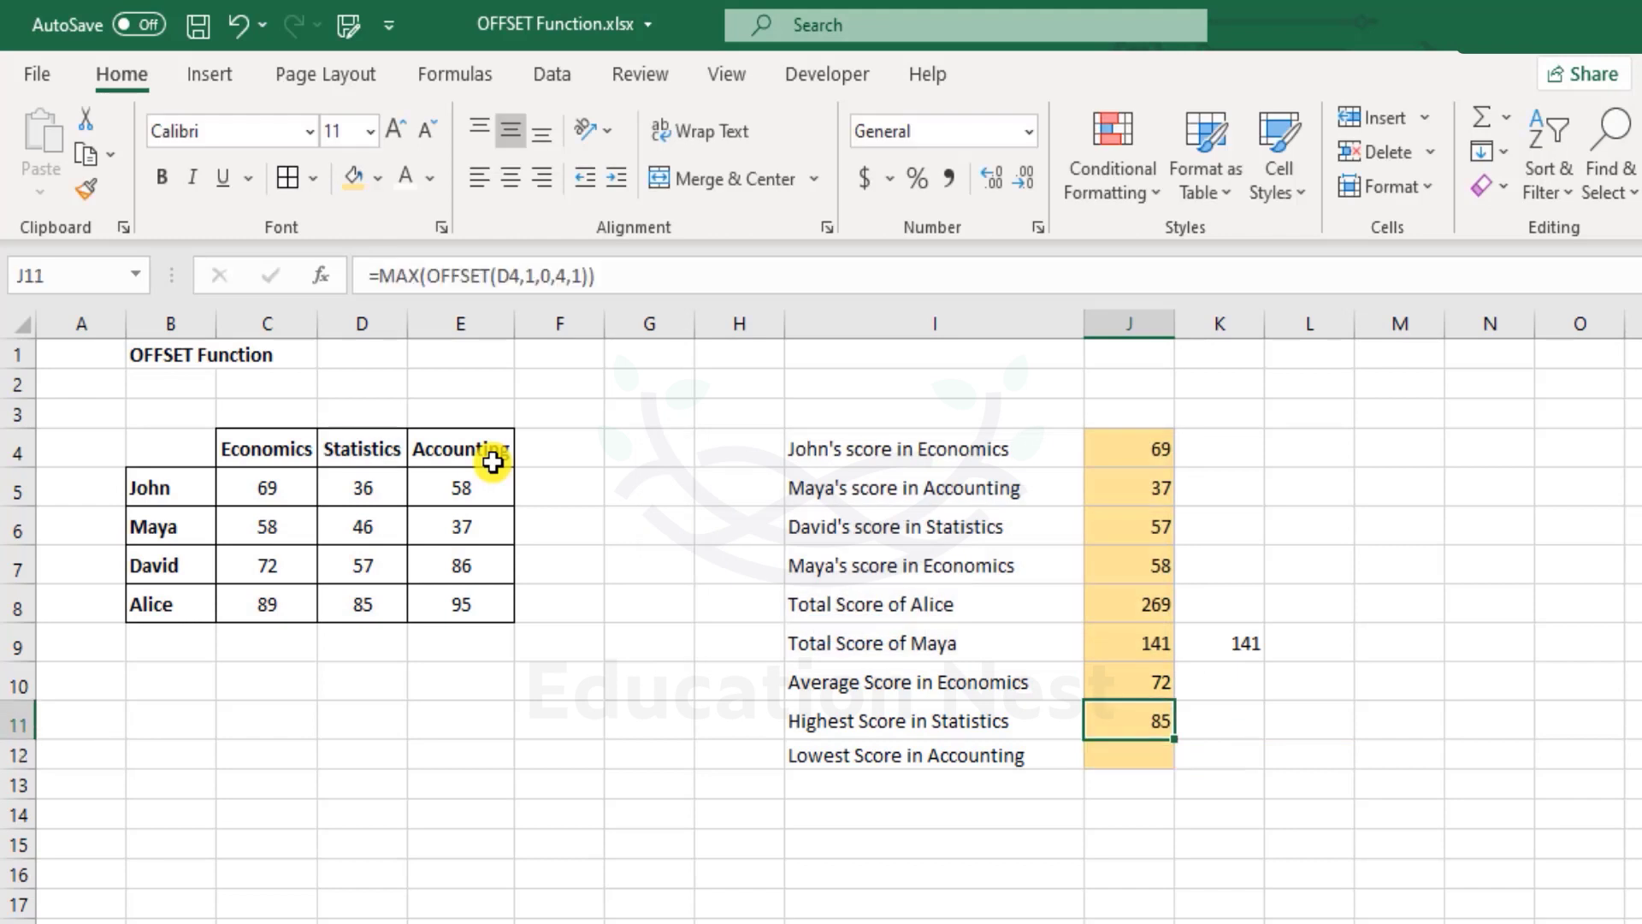
left_click(363, 496)
left_click_drag(377, 559, 390, 596)
left_click(373, 596)
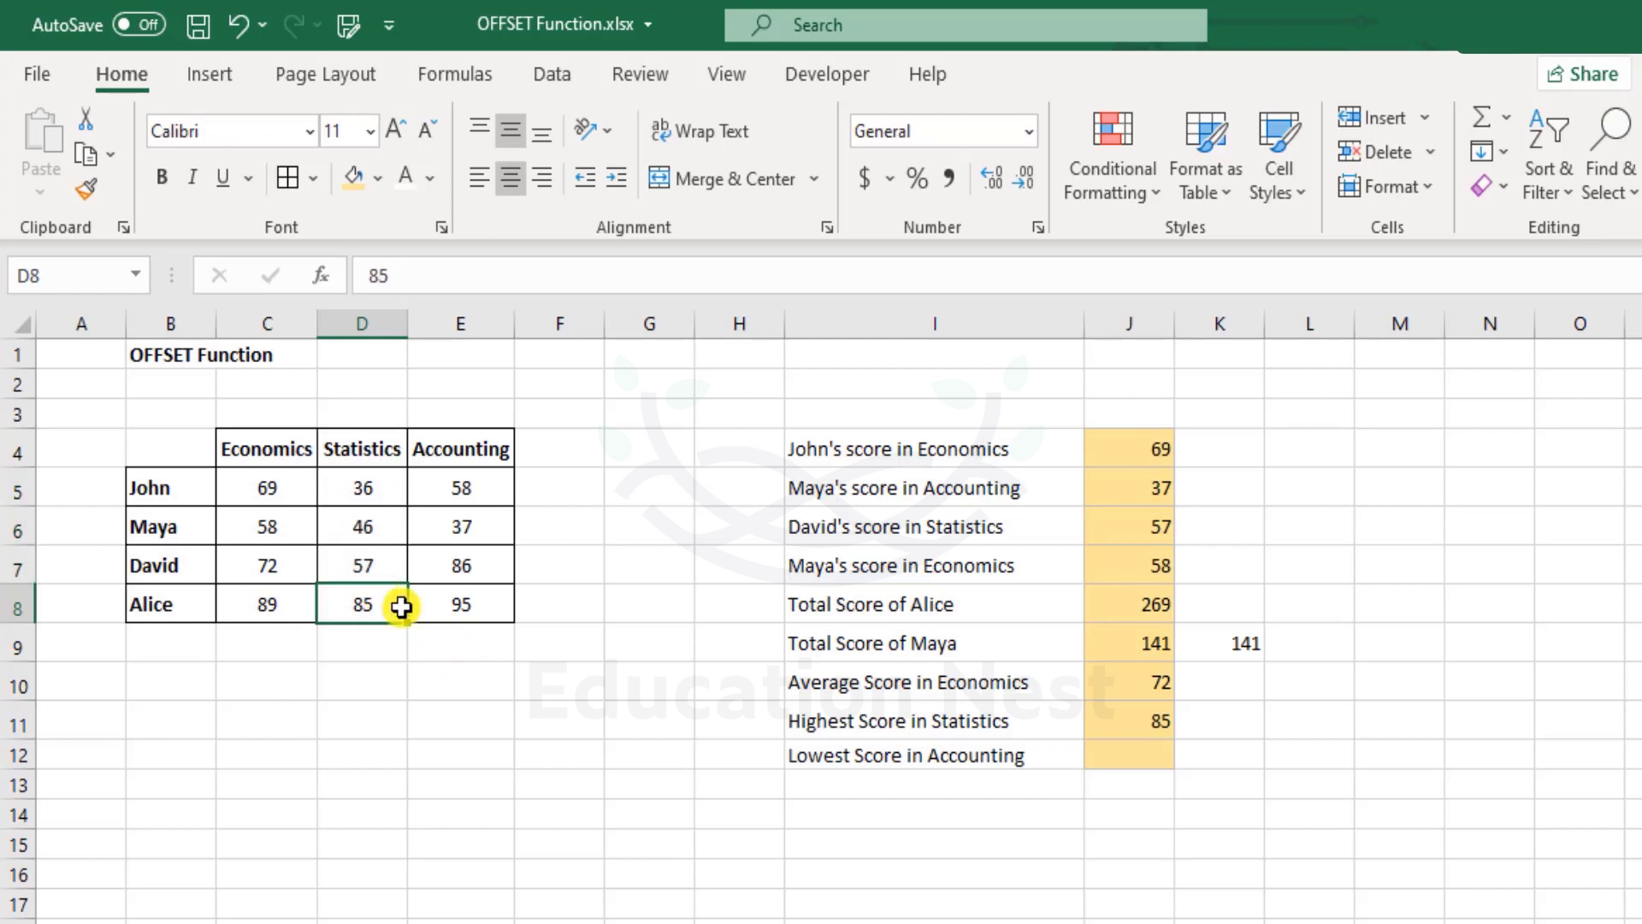
left_click(1161, 753)
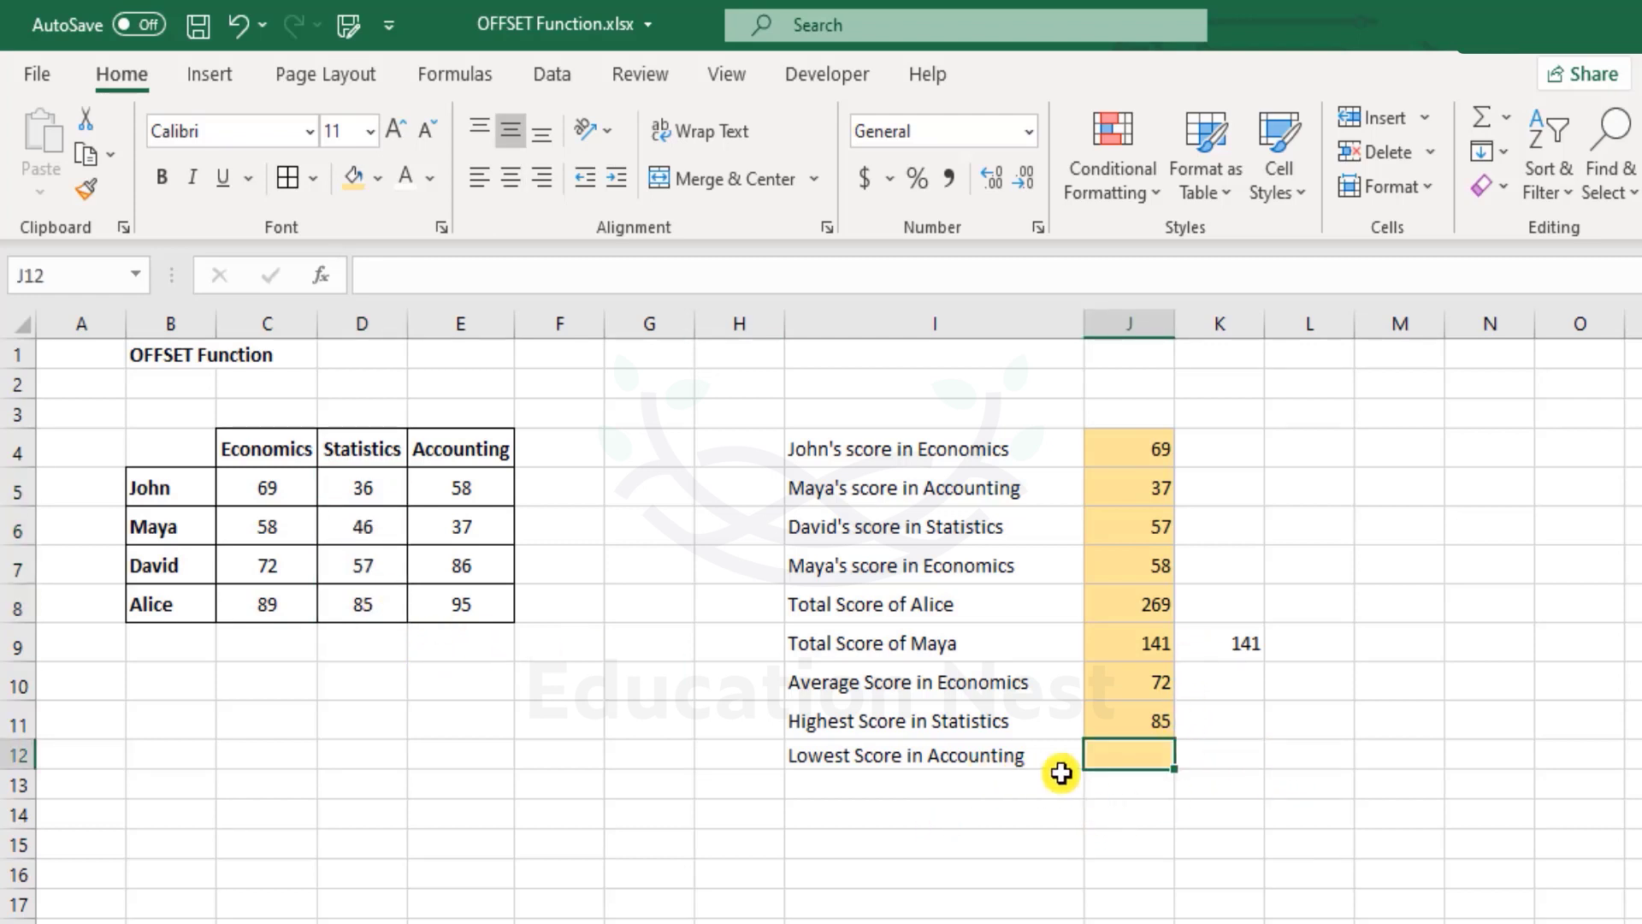
Enter =MIN(OFFSET(E8,0,0,-4,1)) in J12 so it returns Maya's 37
type("=")
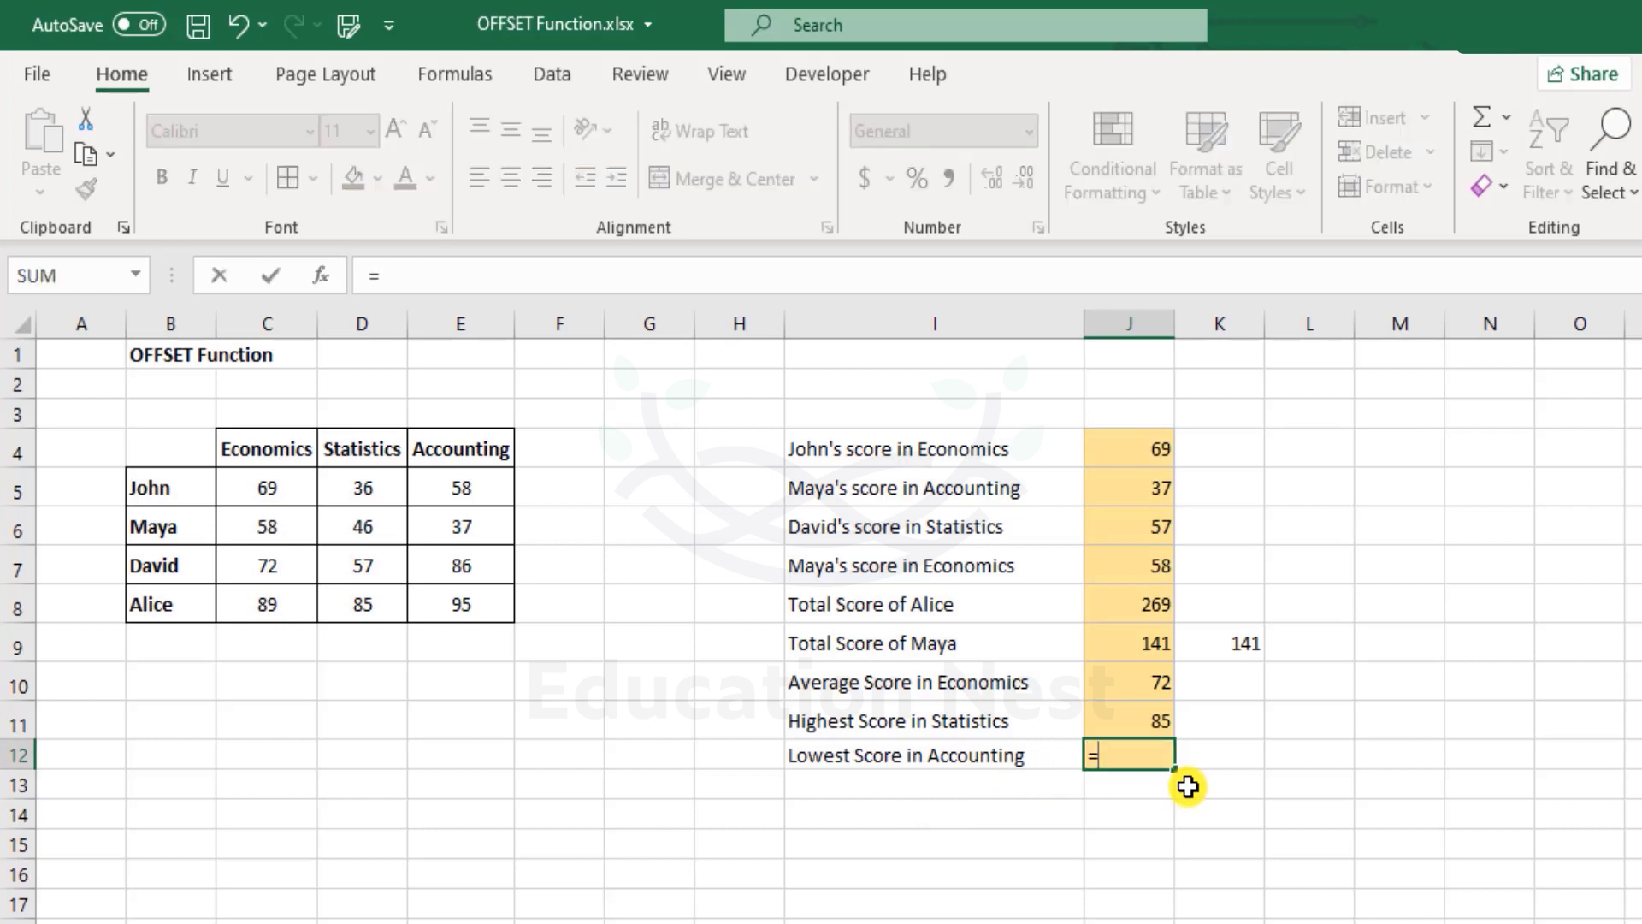
type("min")
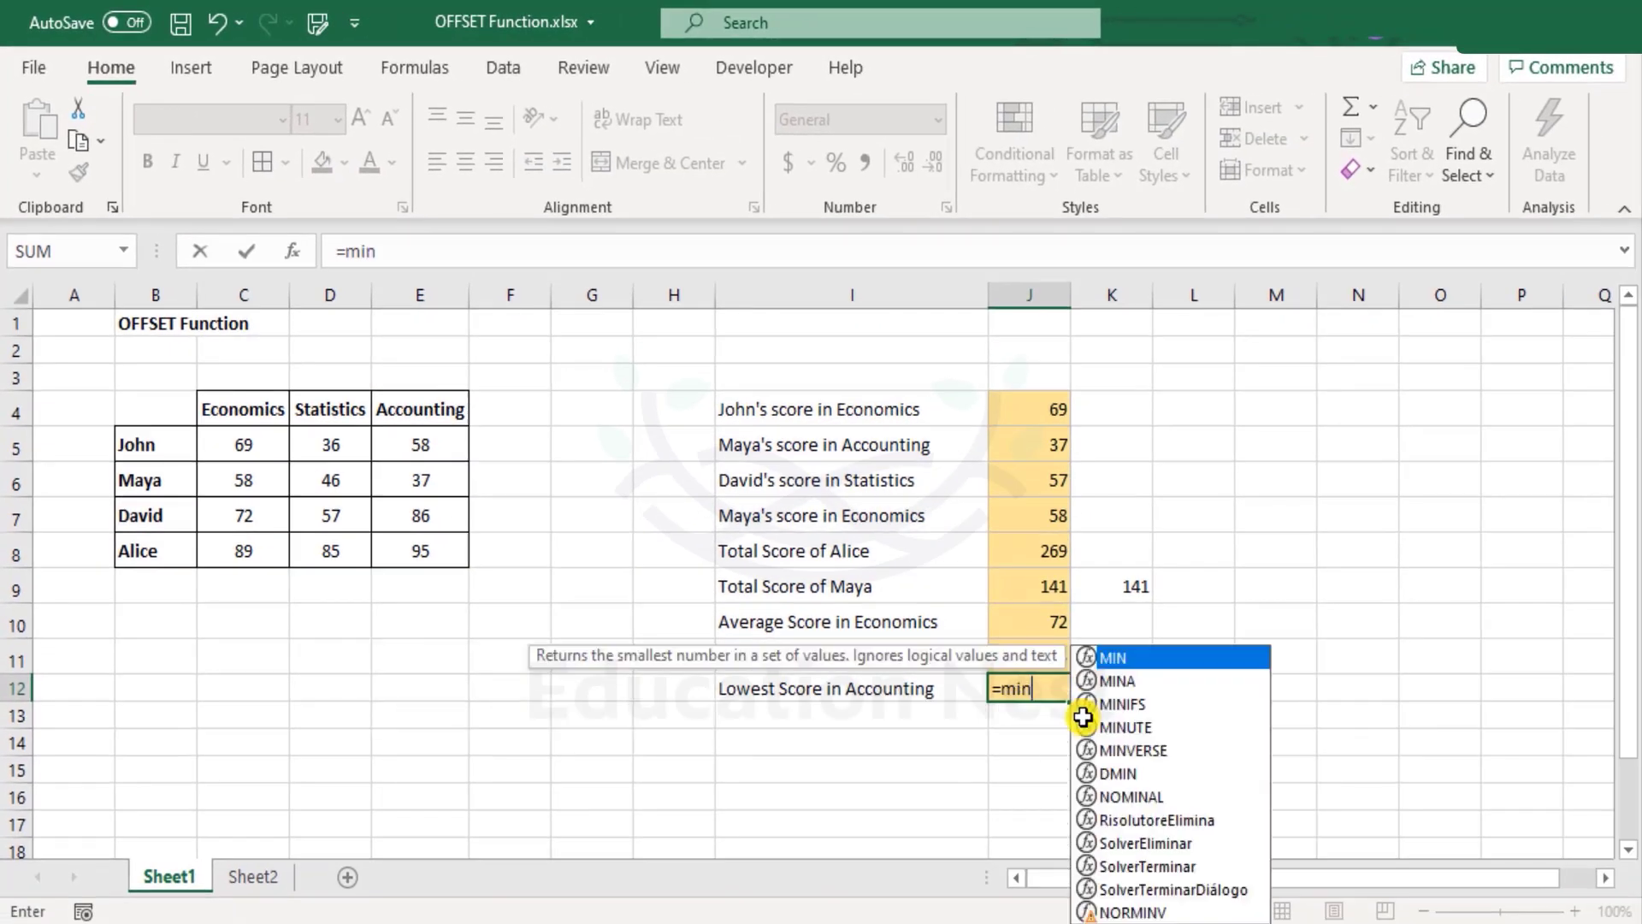
key("Tab")
type("off")
key("Tab")
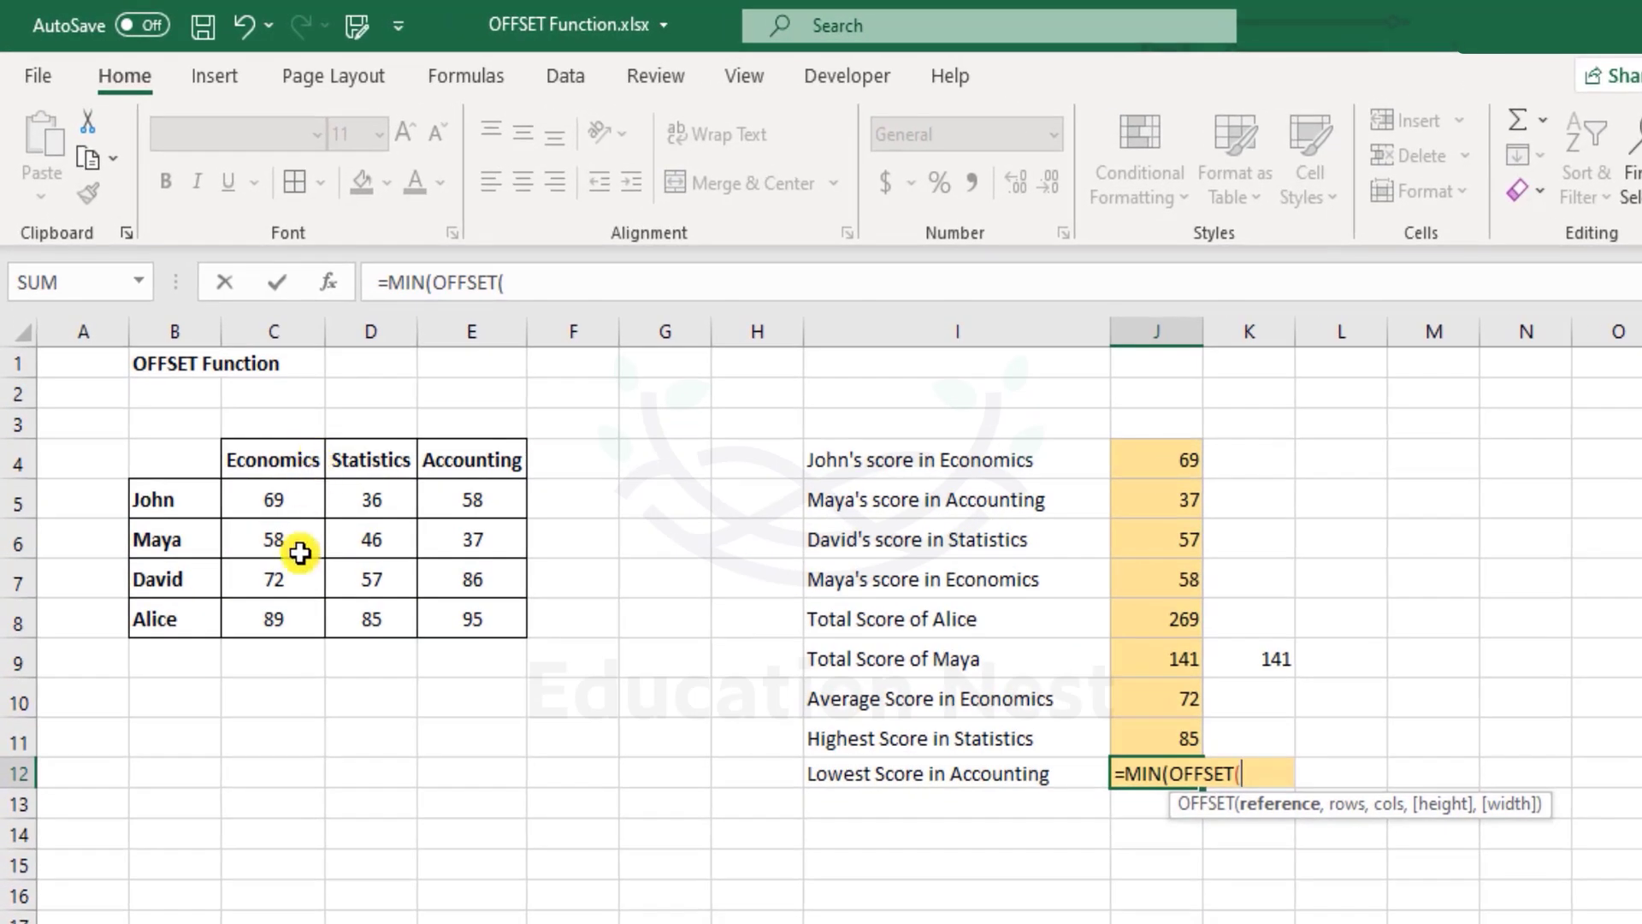
left_click(493, 622)
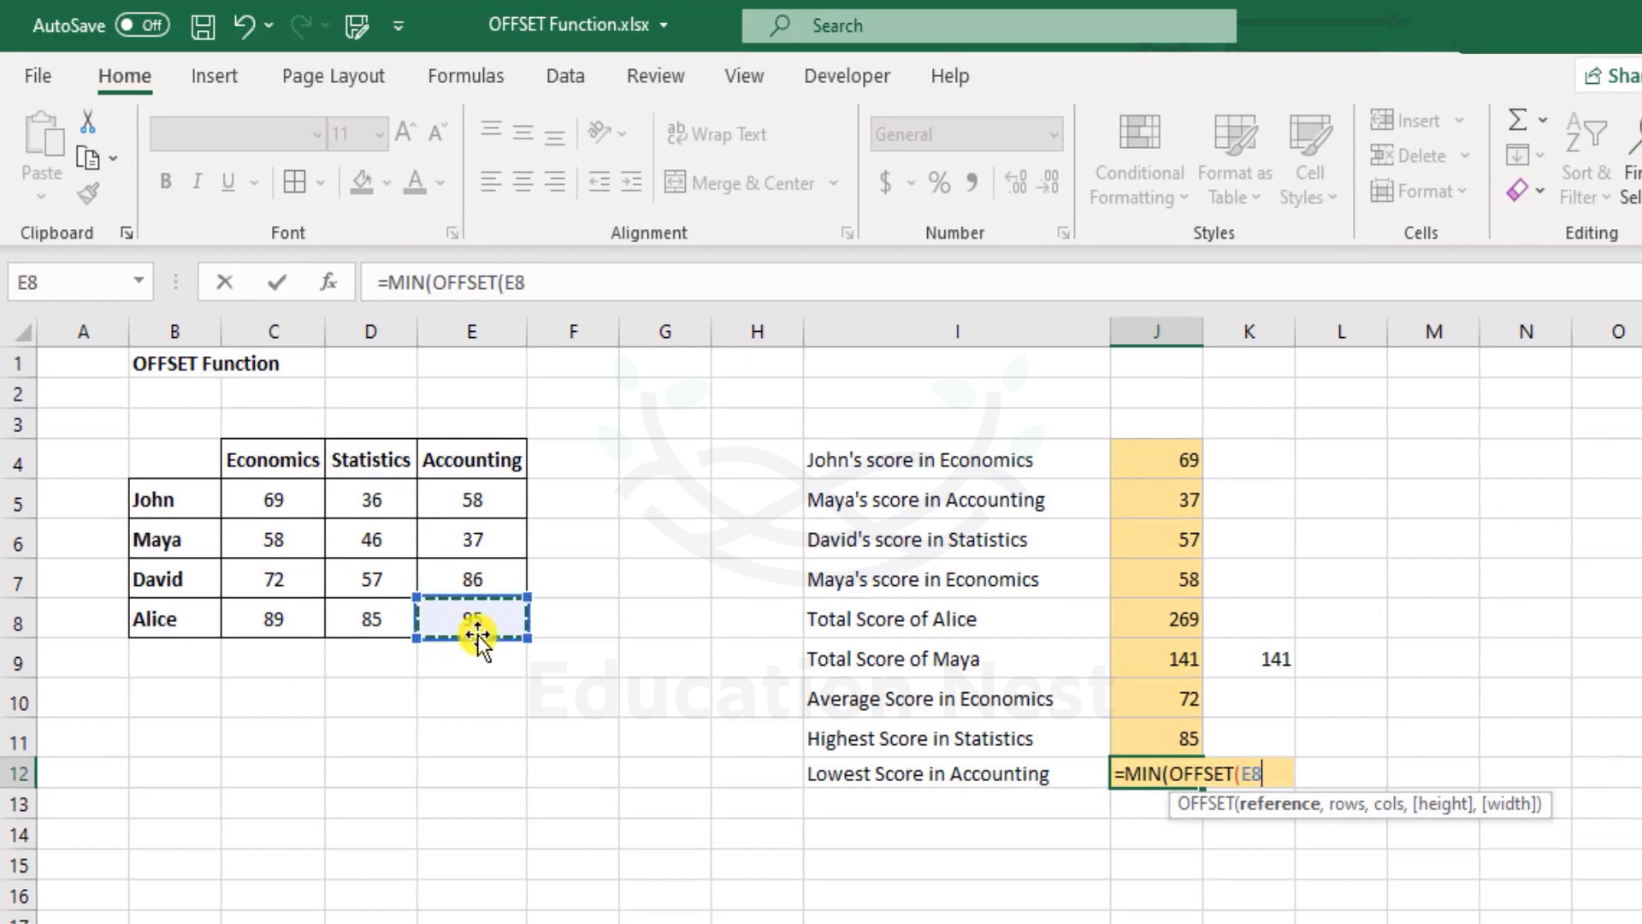
type(",")
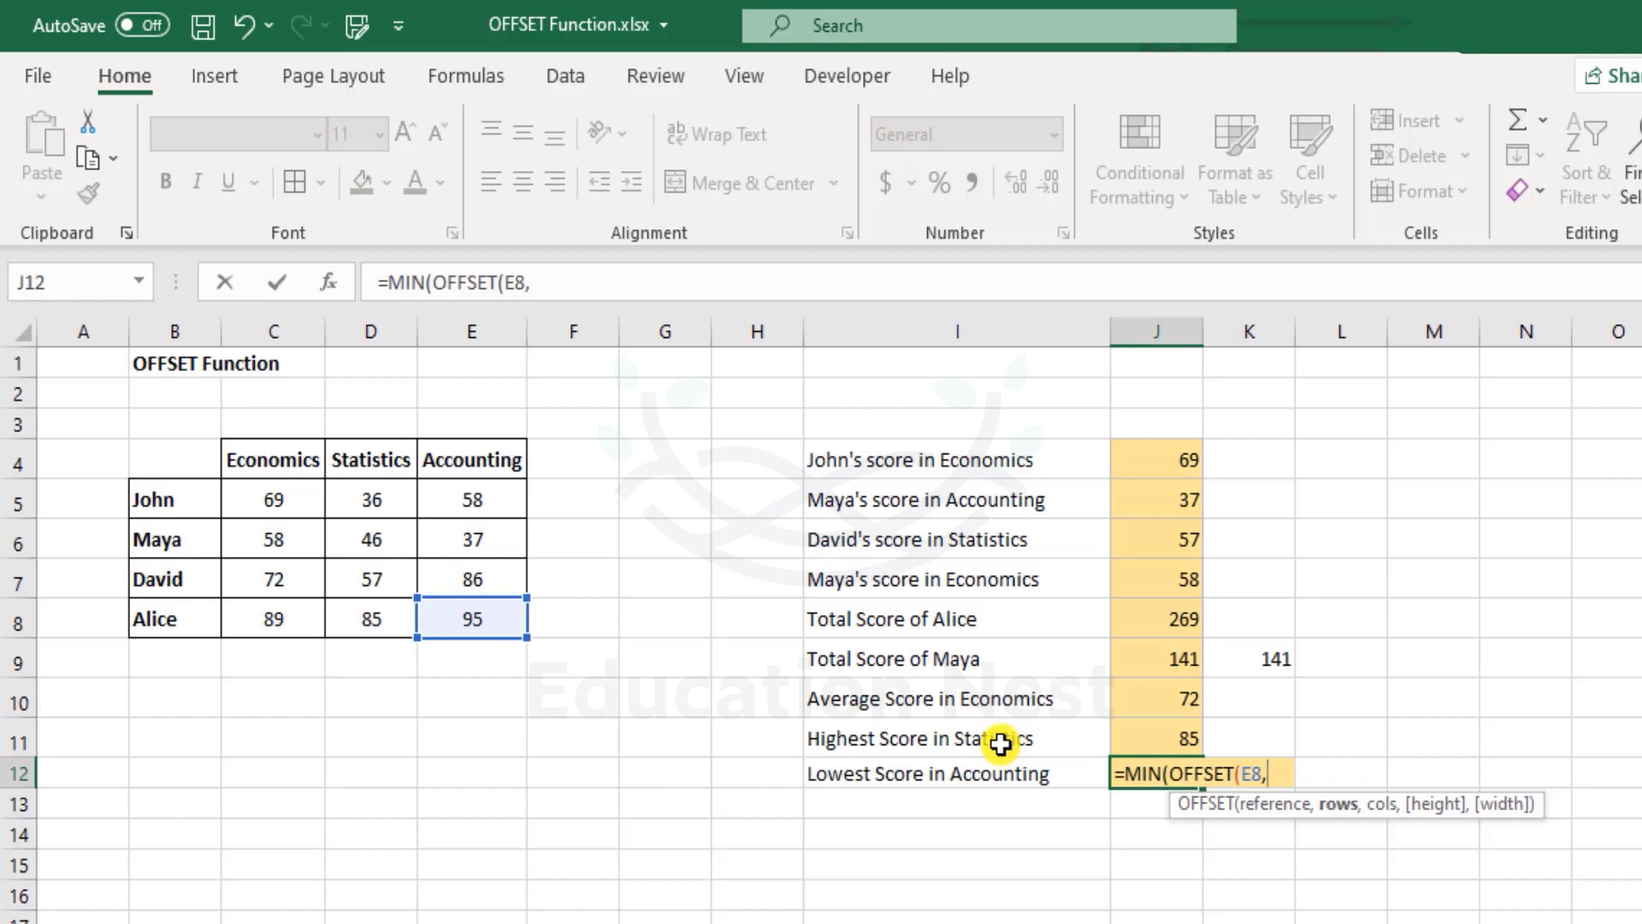
type("0,0")
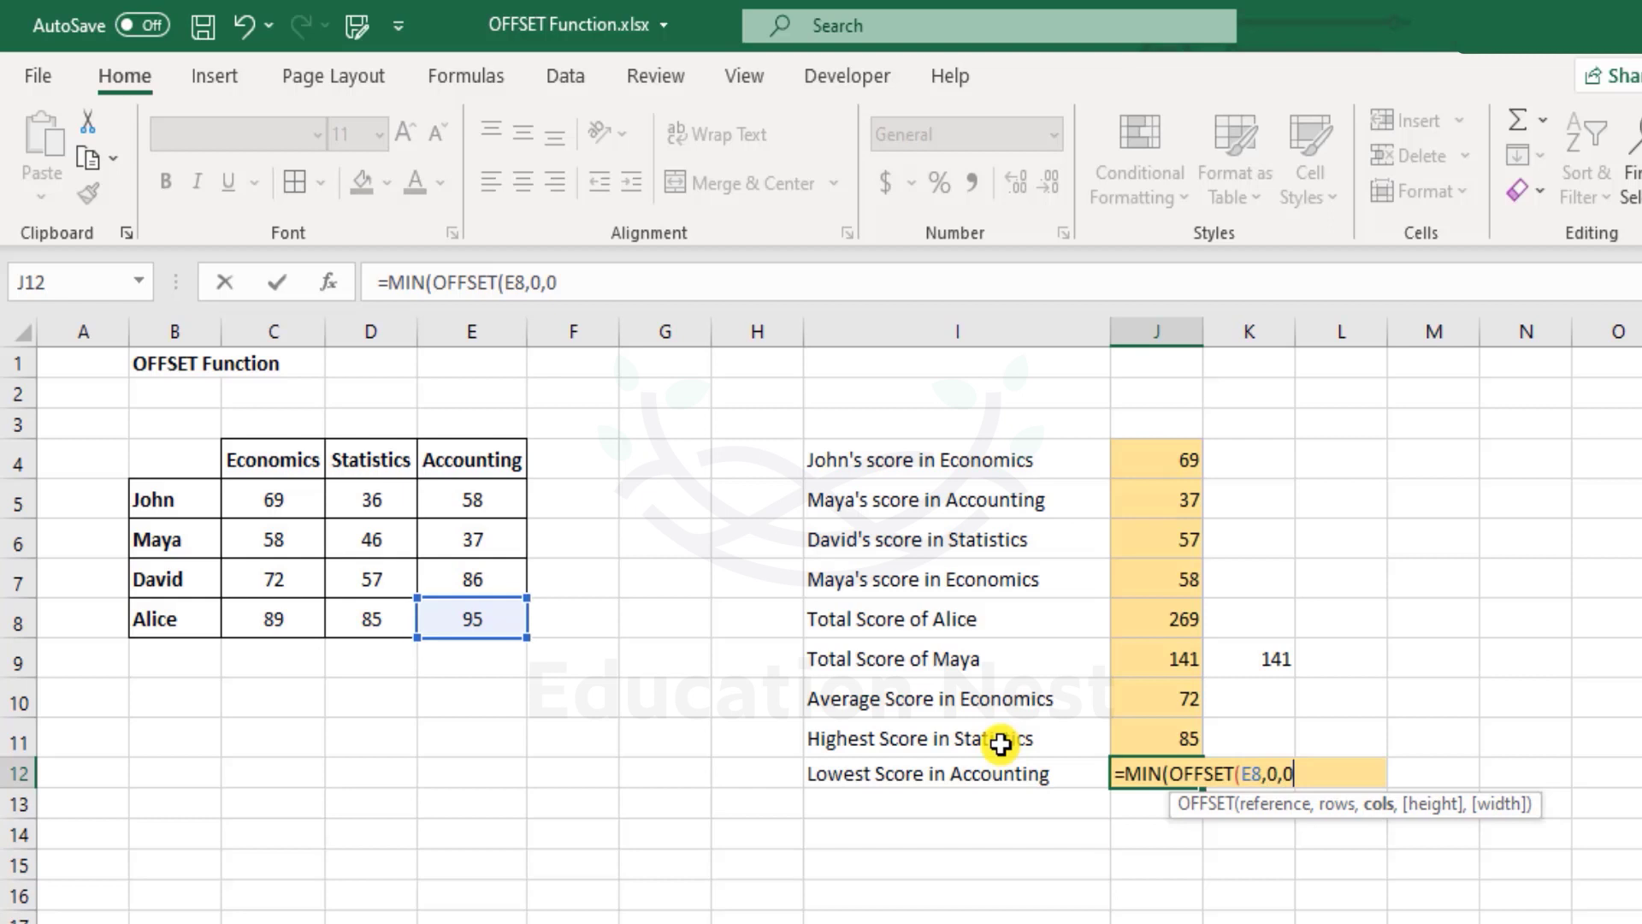
type(",")
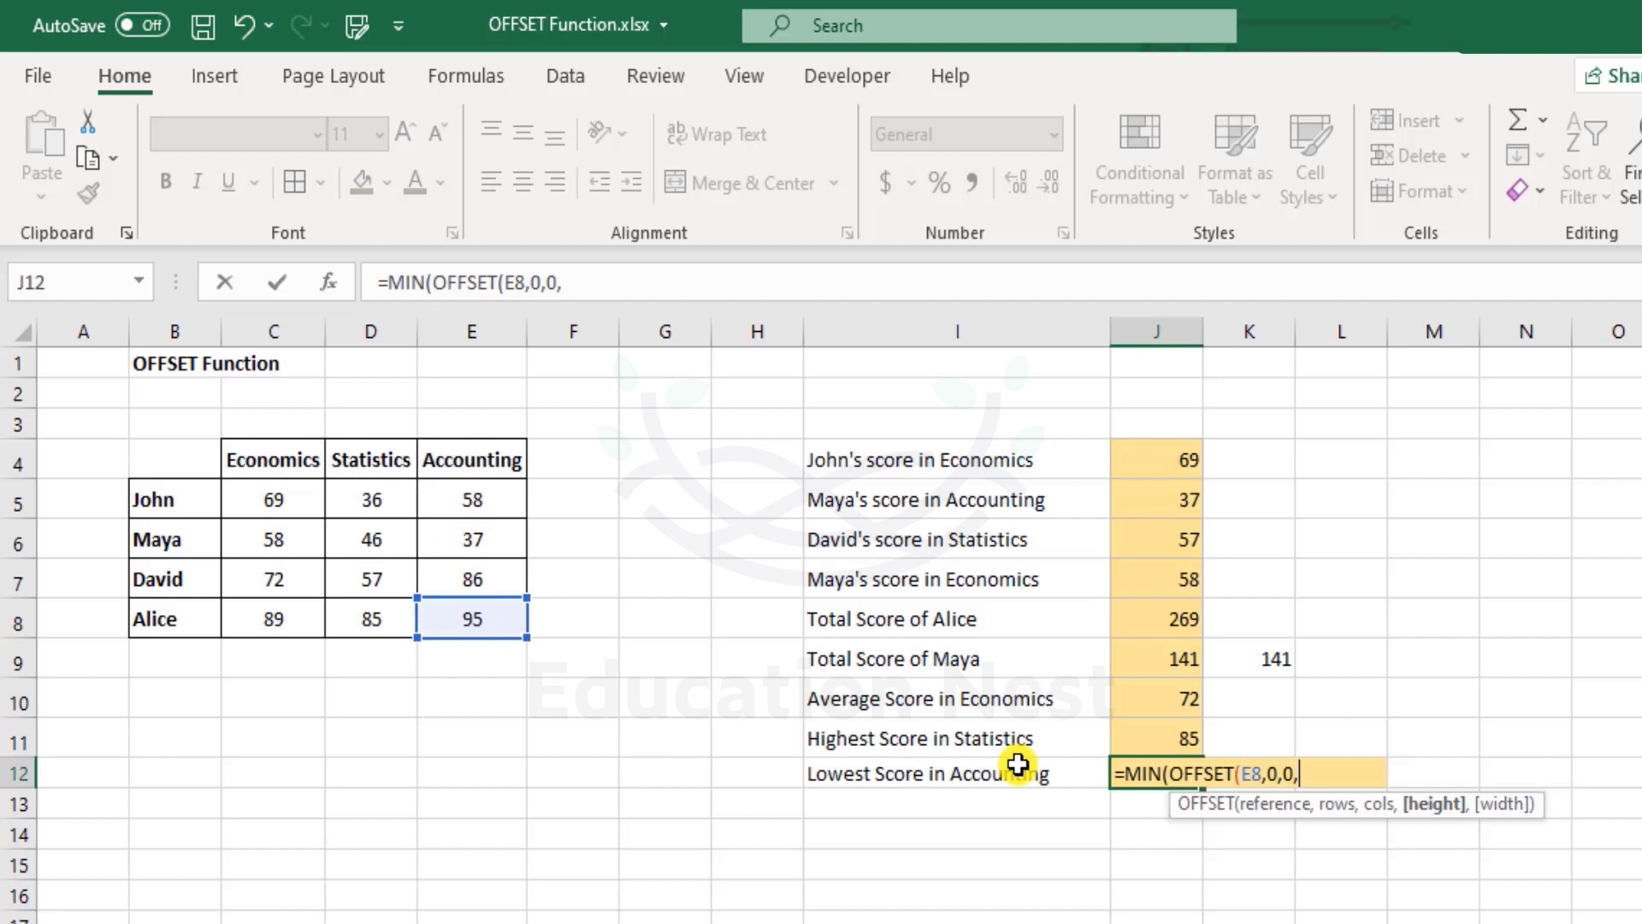
type("-4")
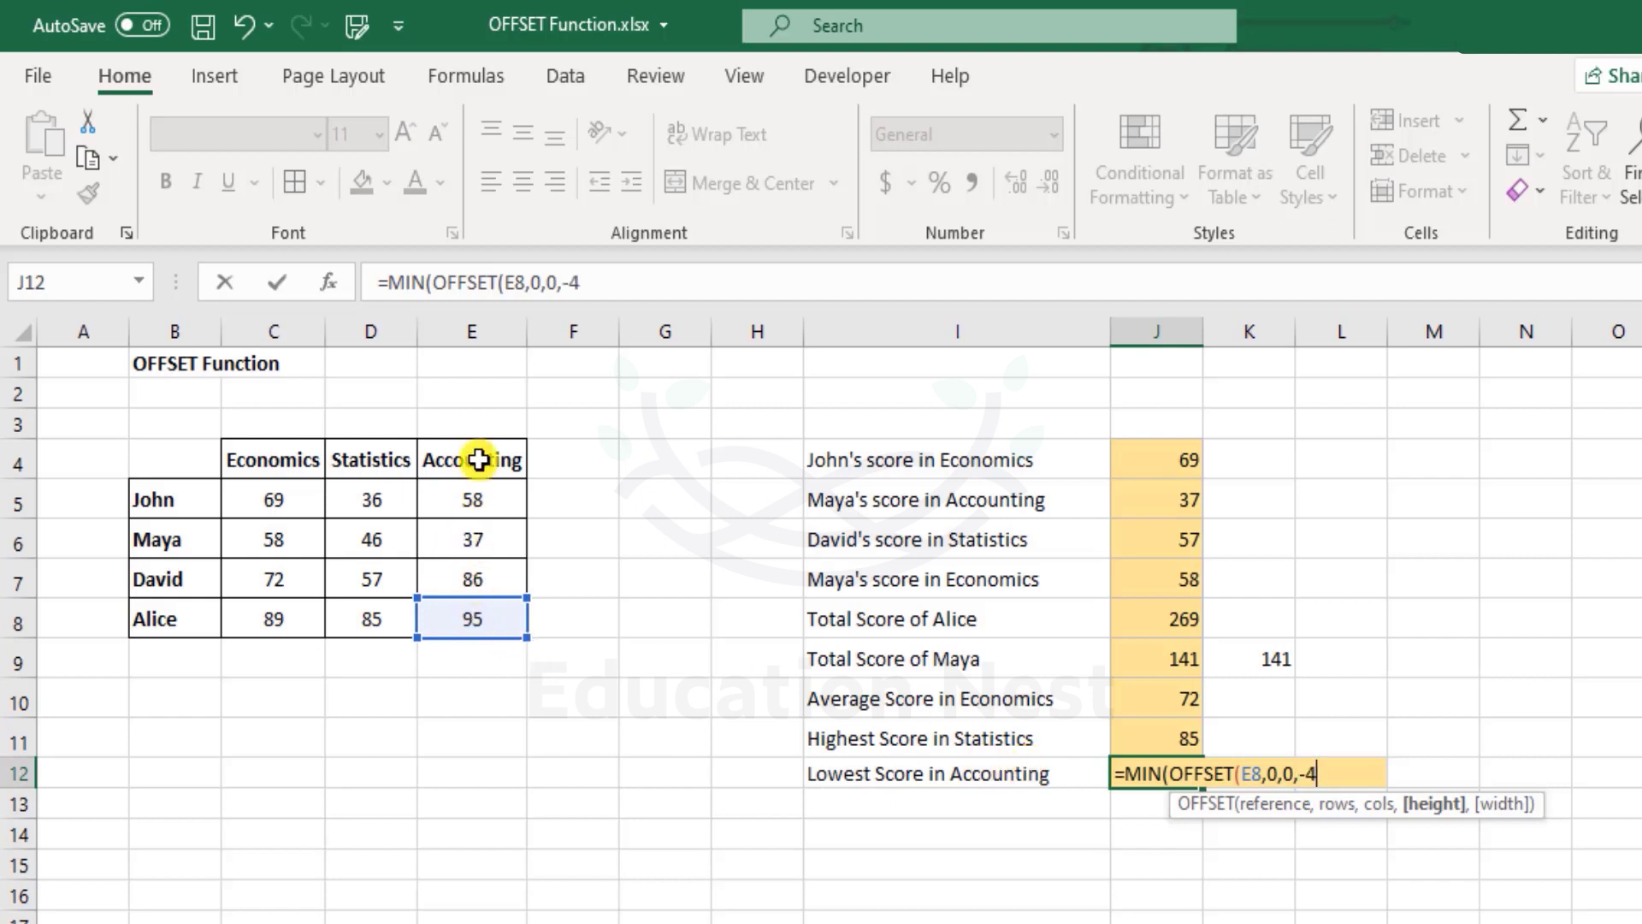
type(",")
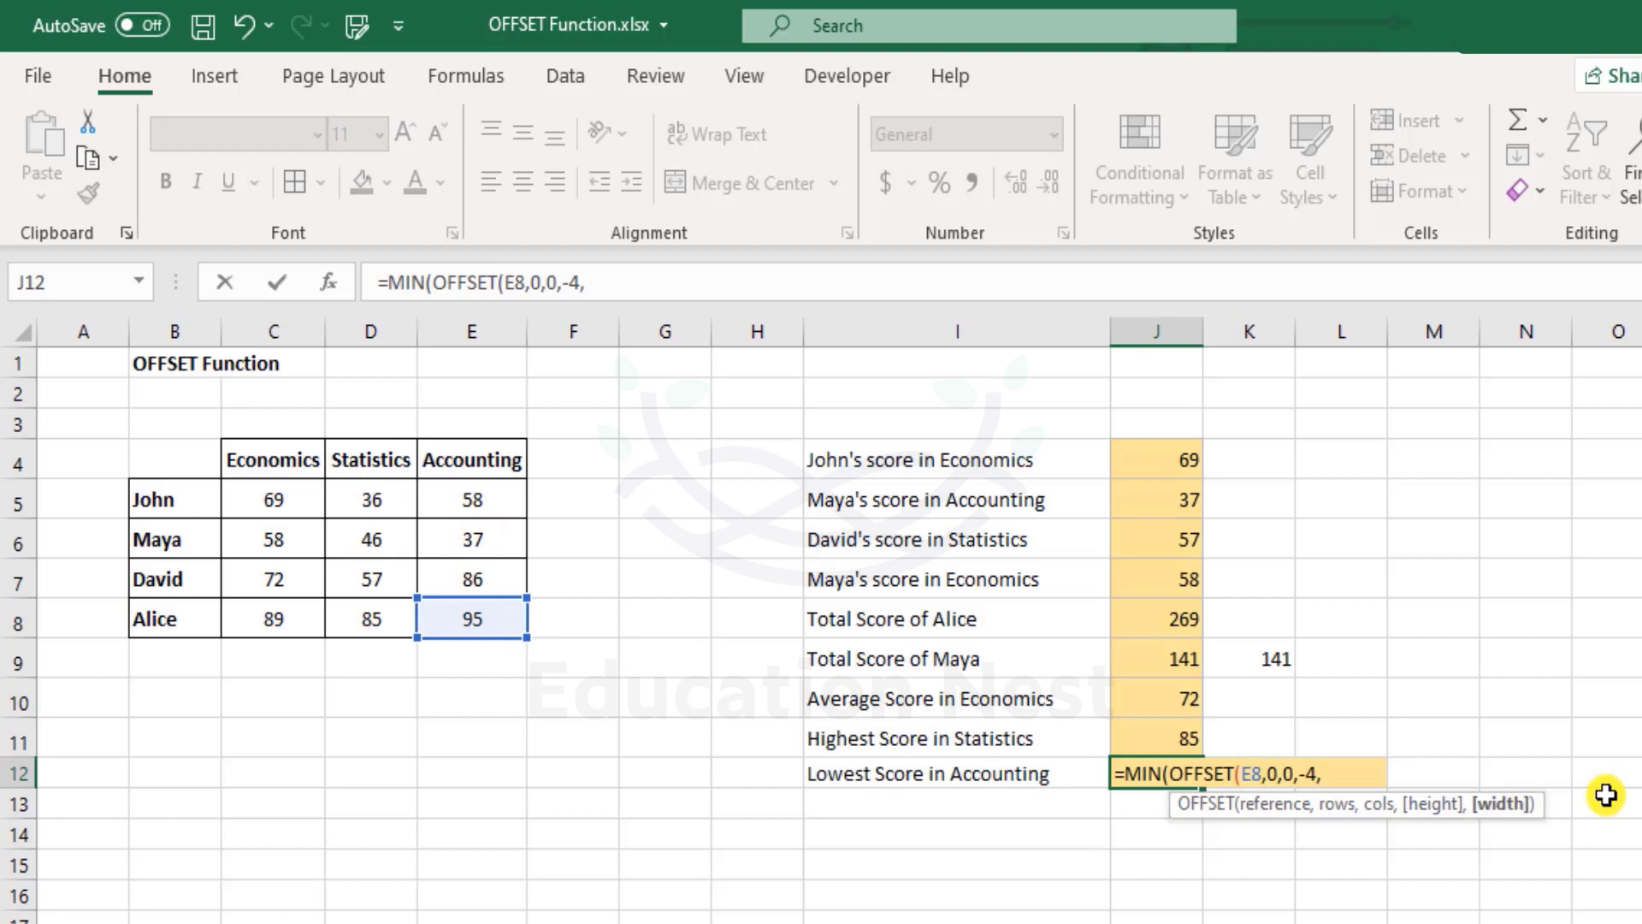
type("1))")
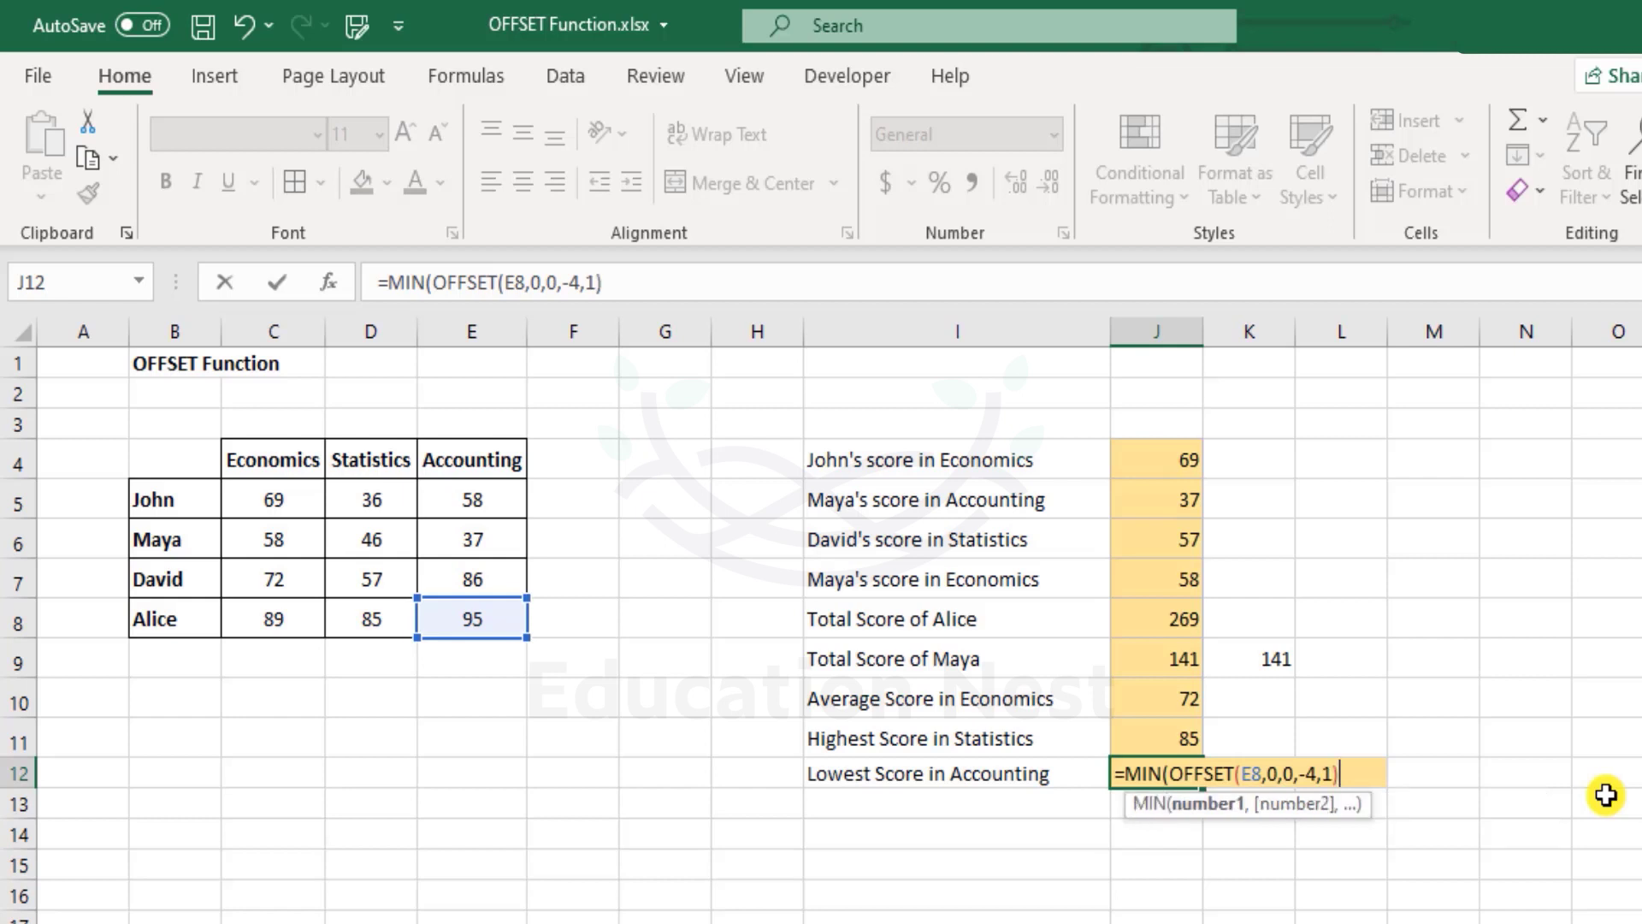
key("Return")
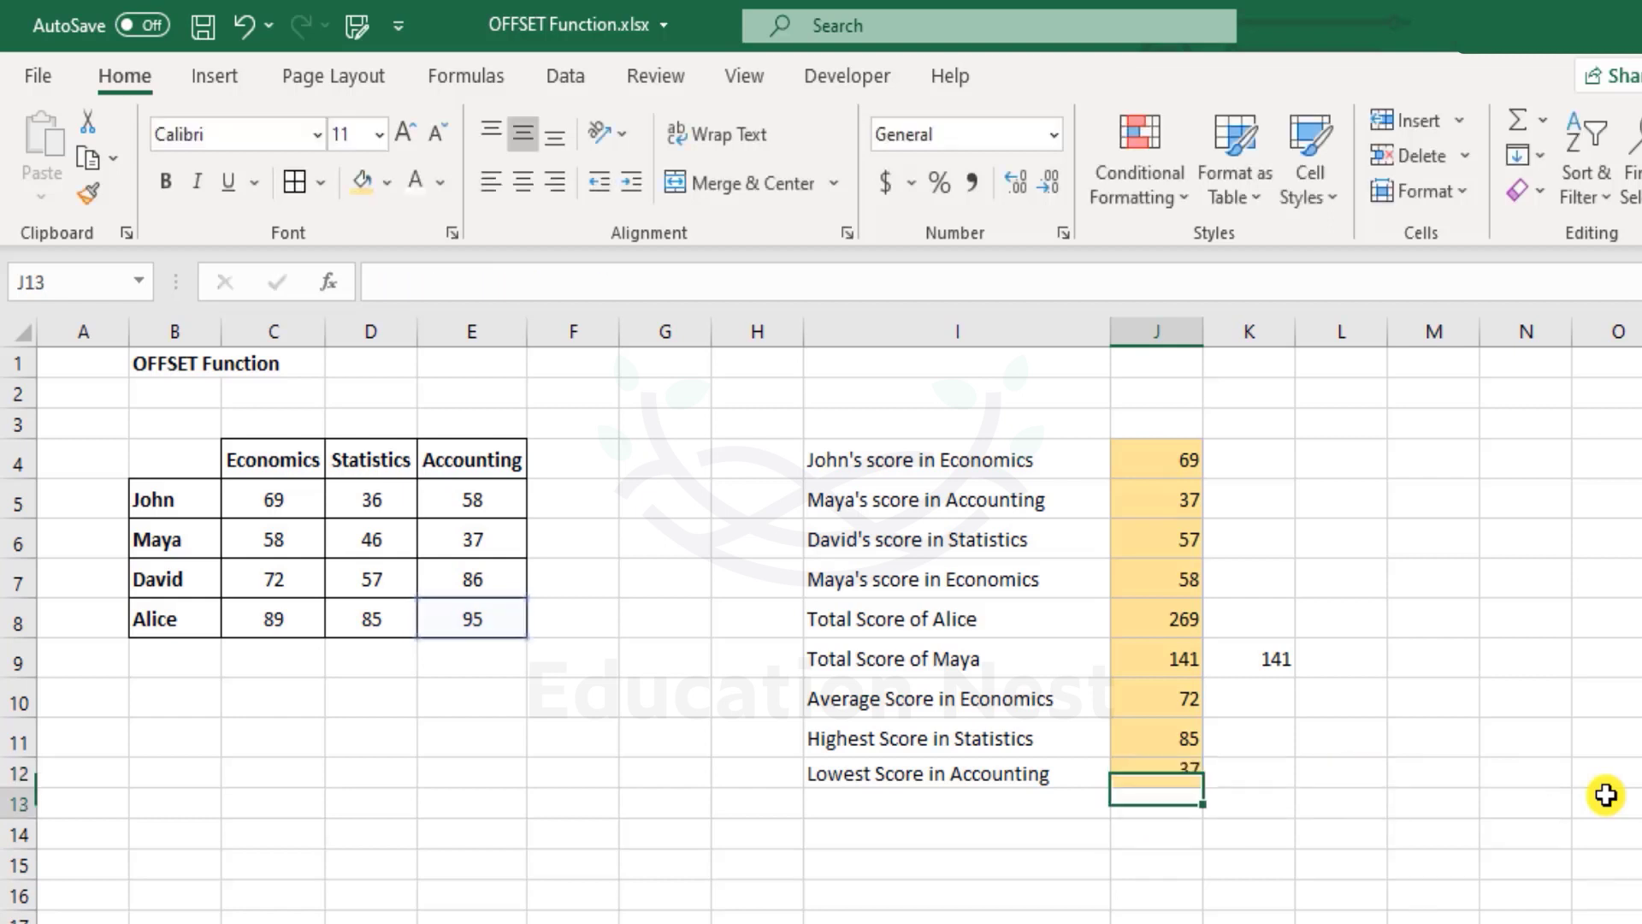
key("Up")
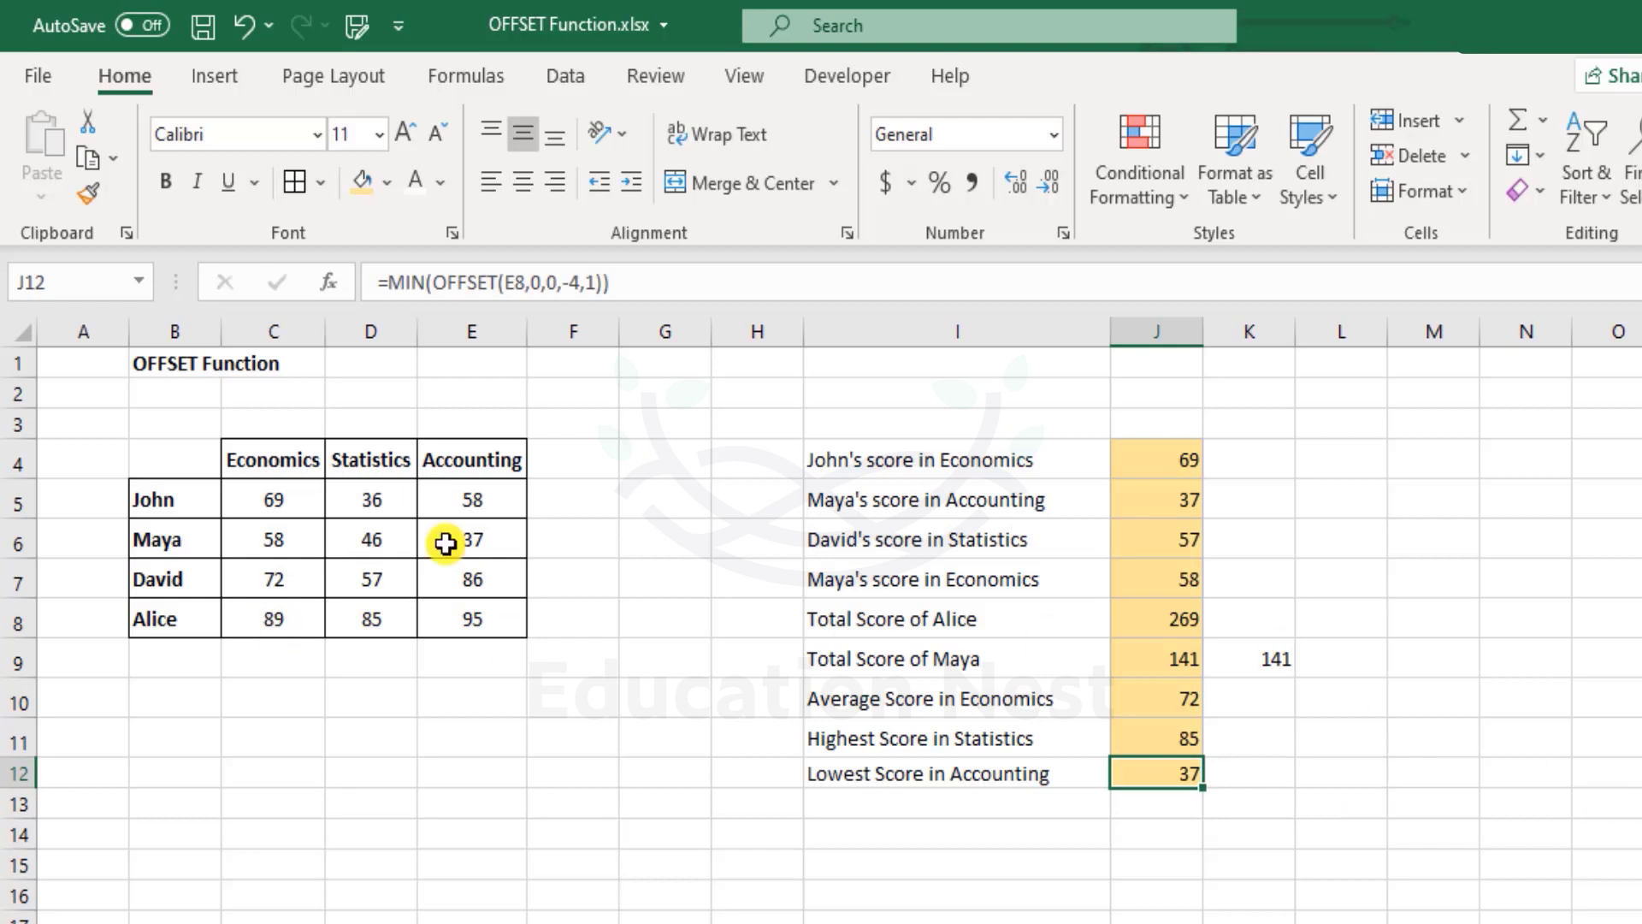
left_click(495, 532)
left_click(100, 363)
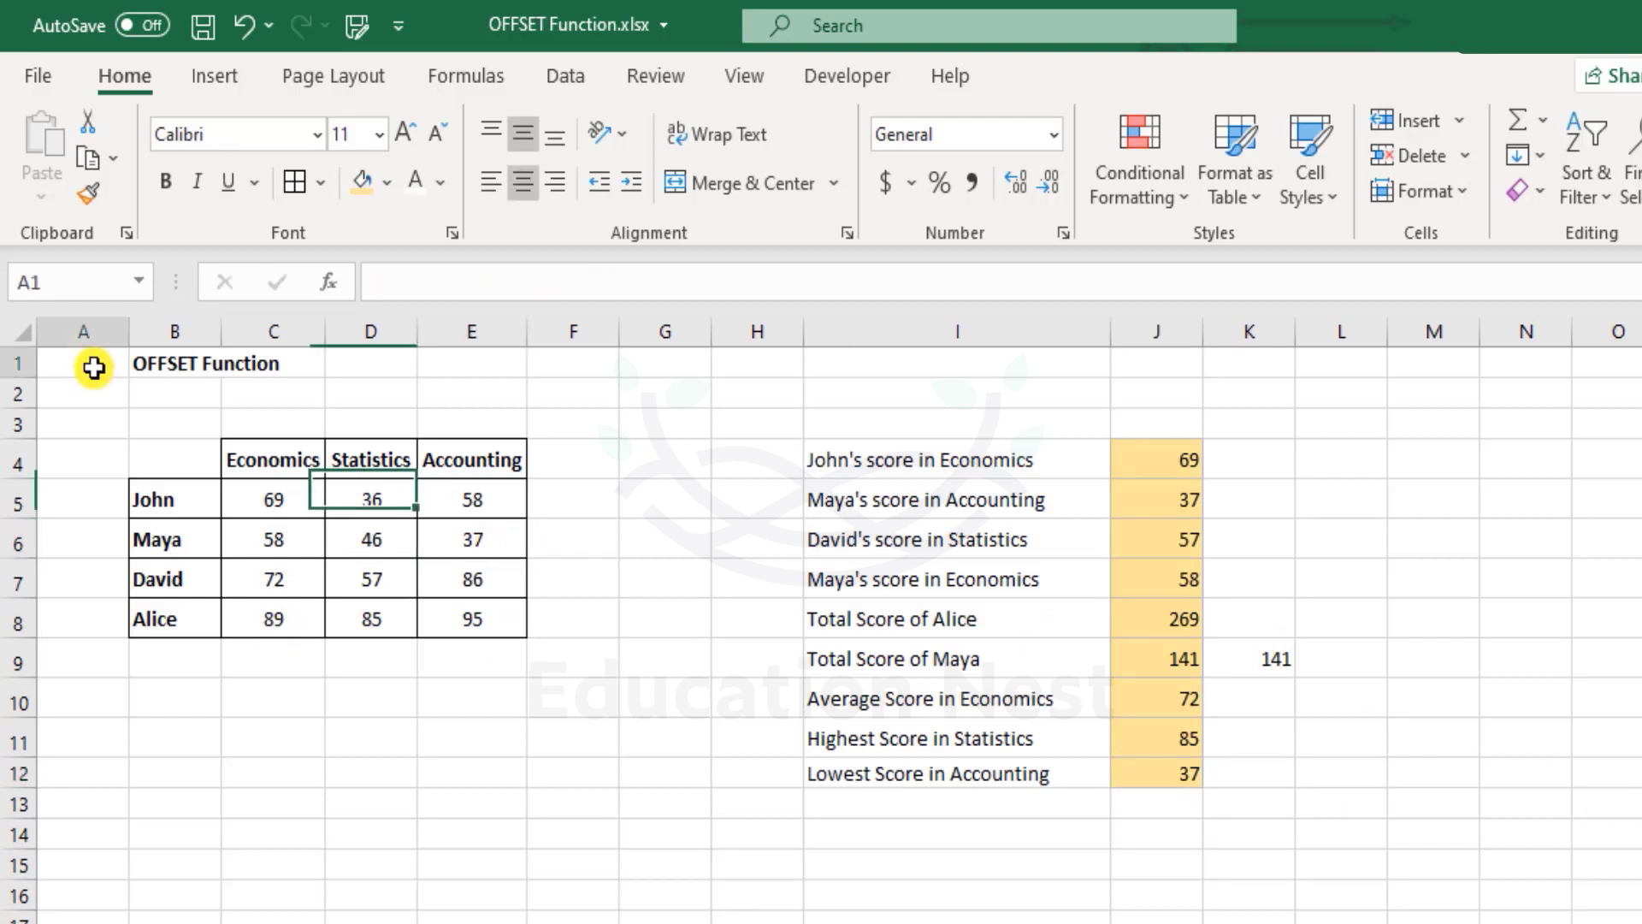
left_click(497, 532)
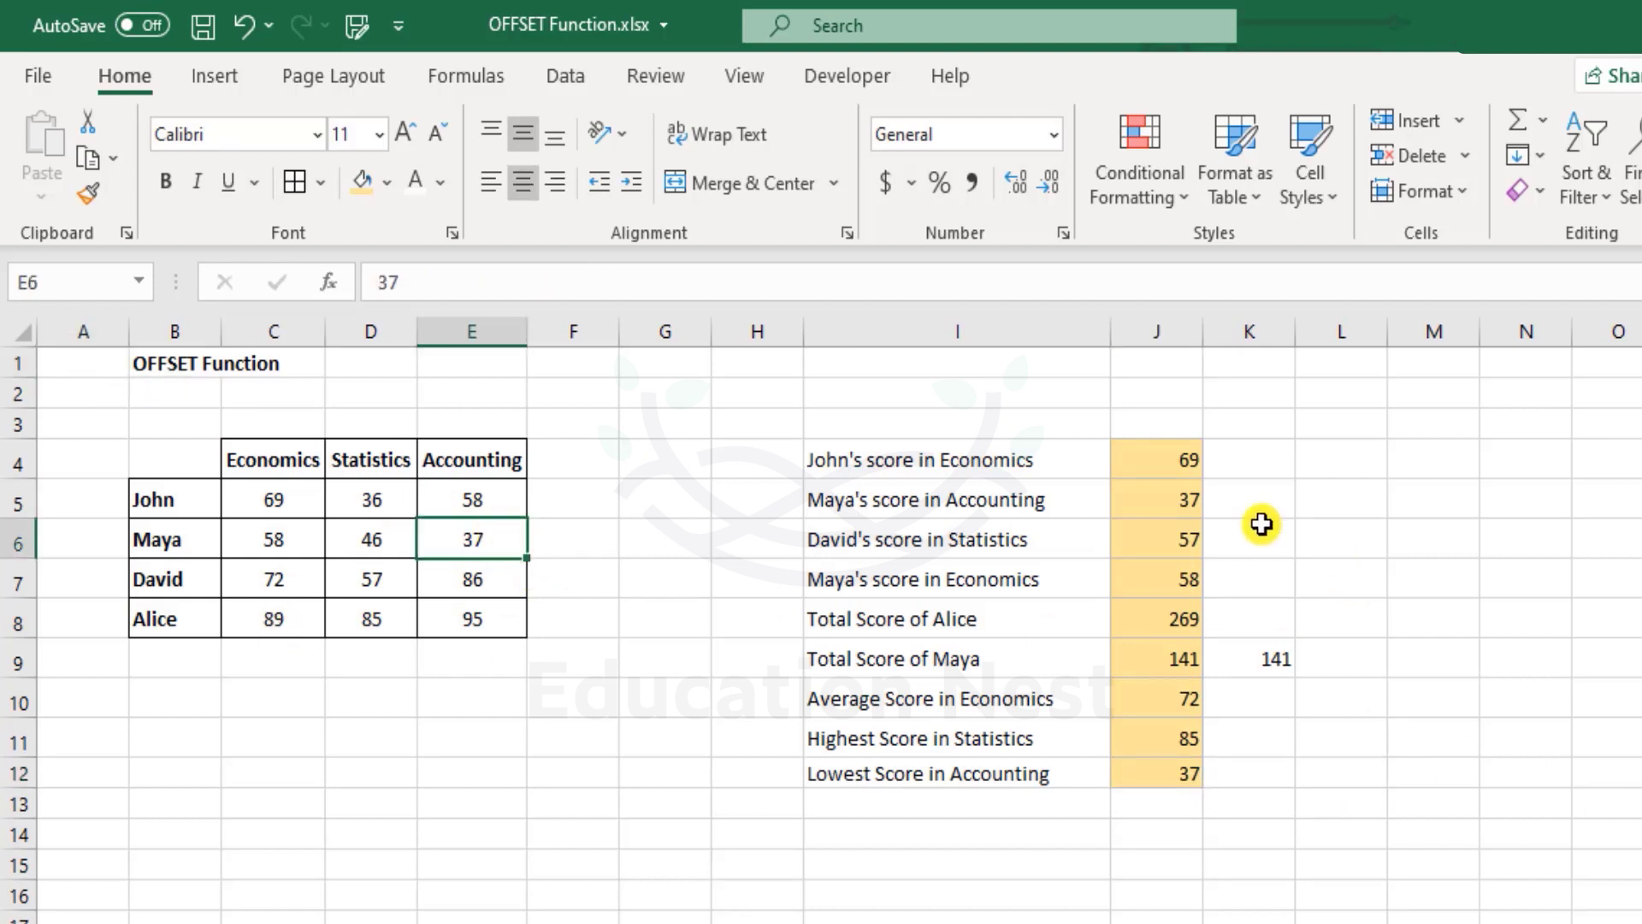
left_click_drag(1180, 469, 1192, 770)
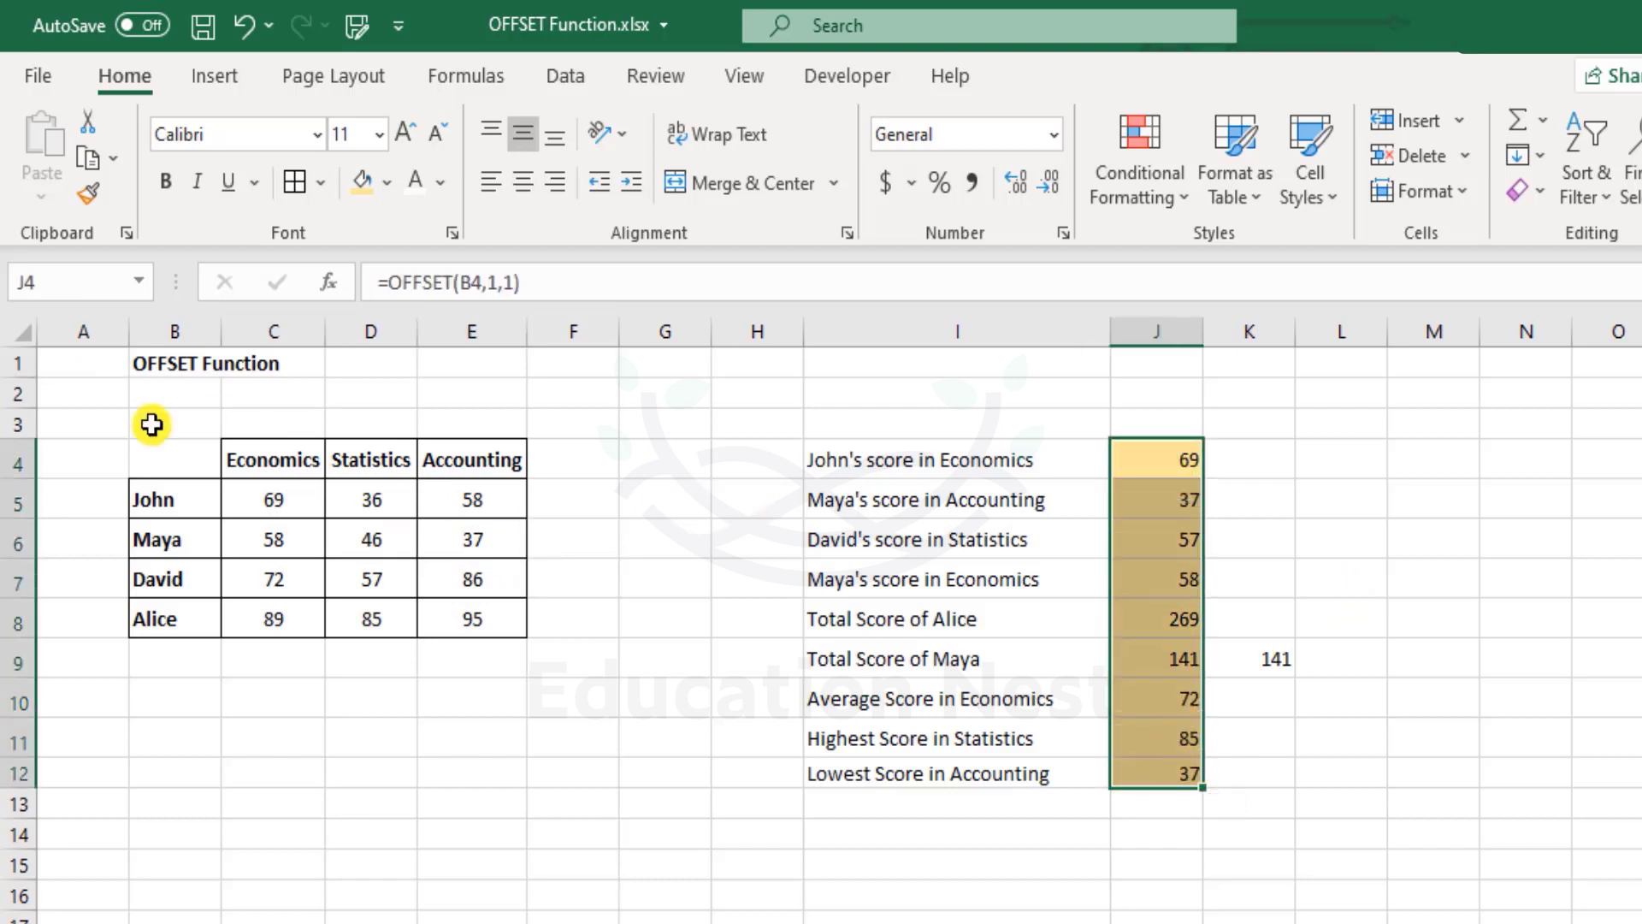
left_click(80, 354)
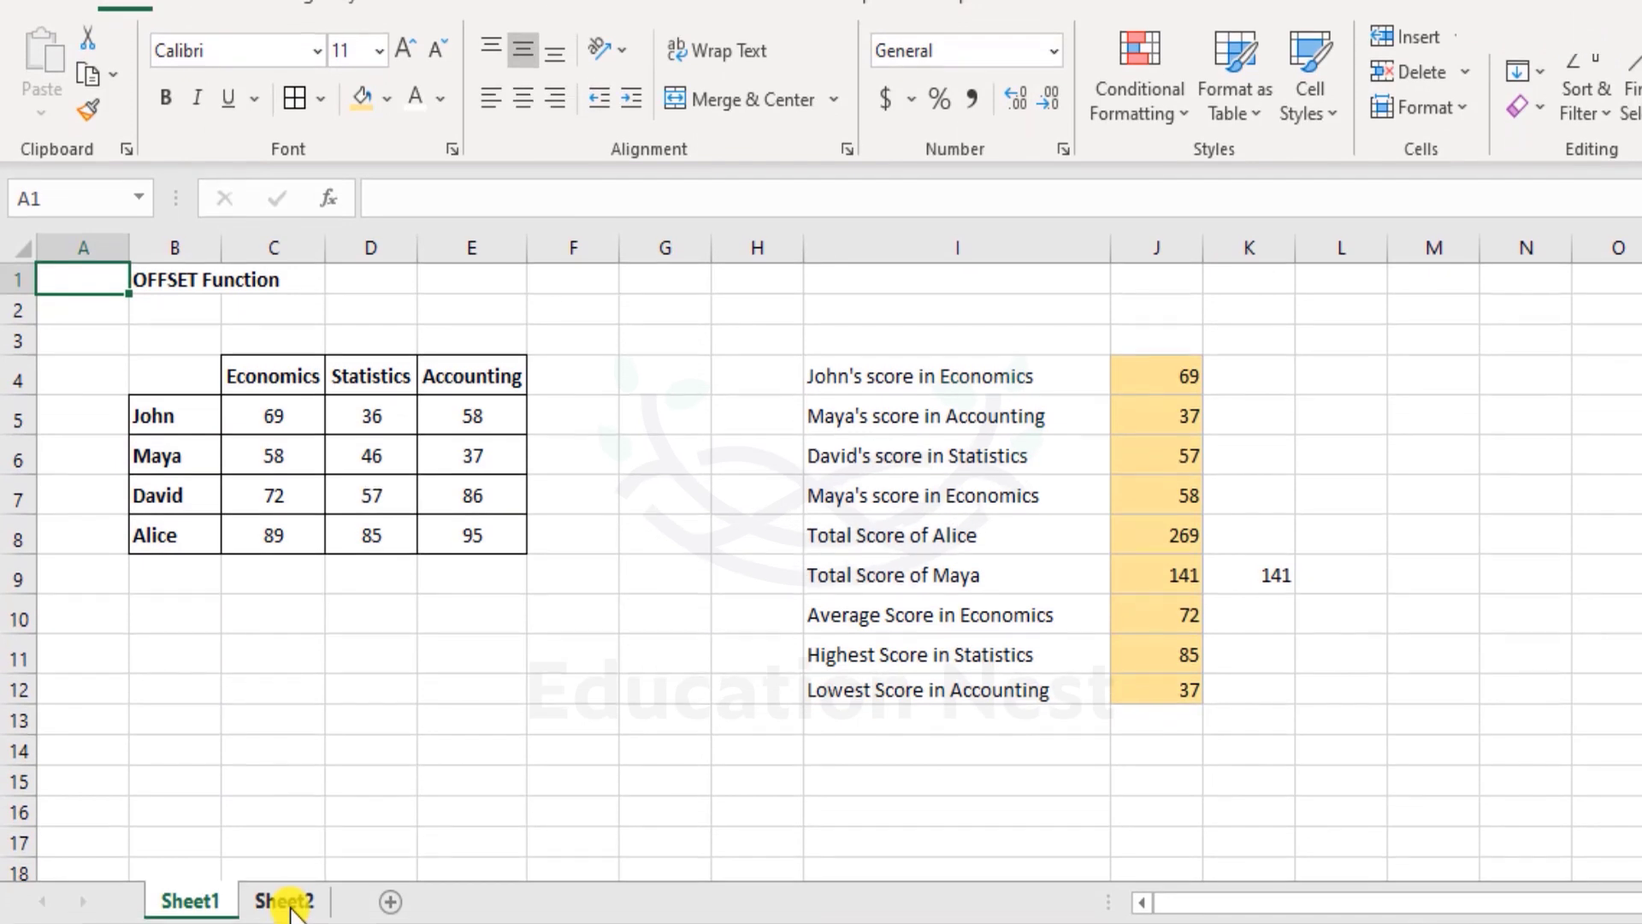
Switch to Sheet2 and review the Jan 2020–Mar 2021 sales figures and month headers
left_click(274, 899)
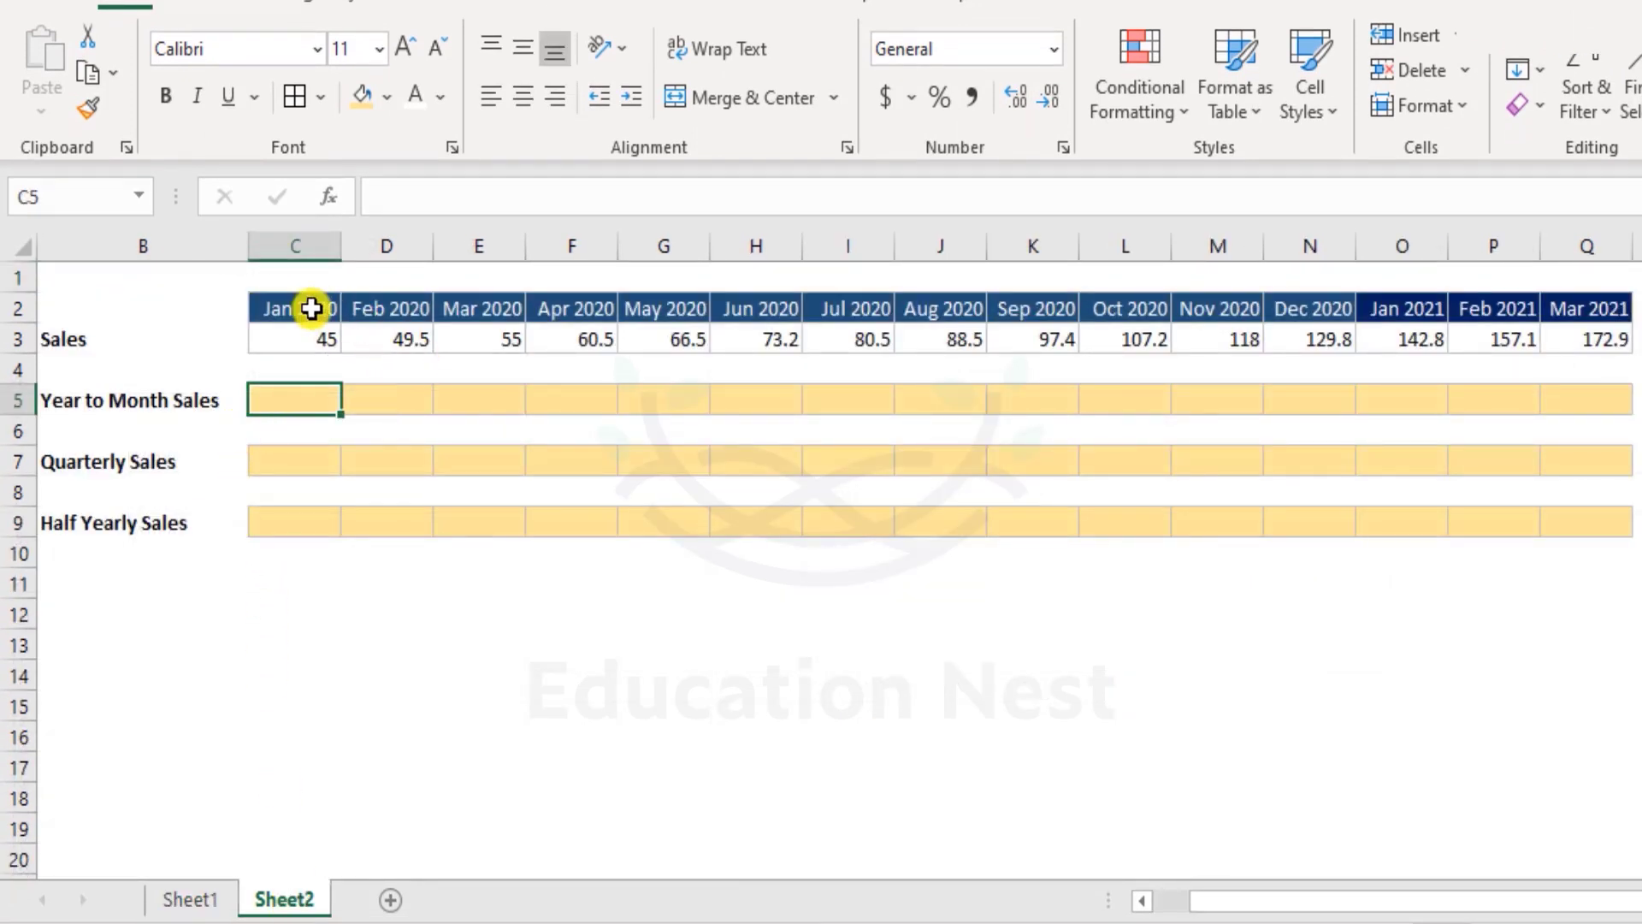
left_click_drag(304, 337, 1585, 336)
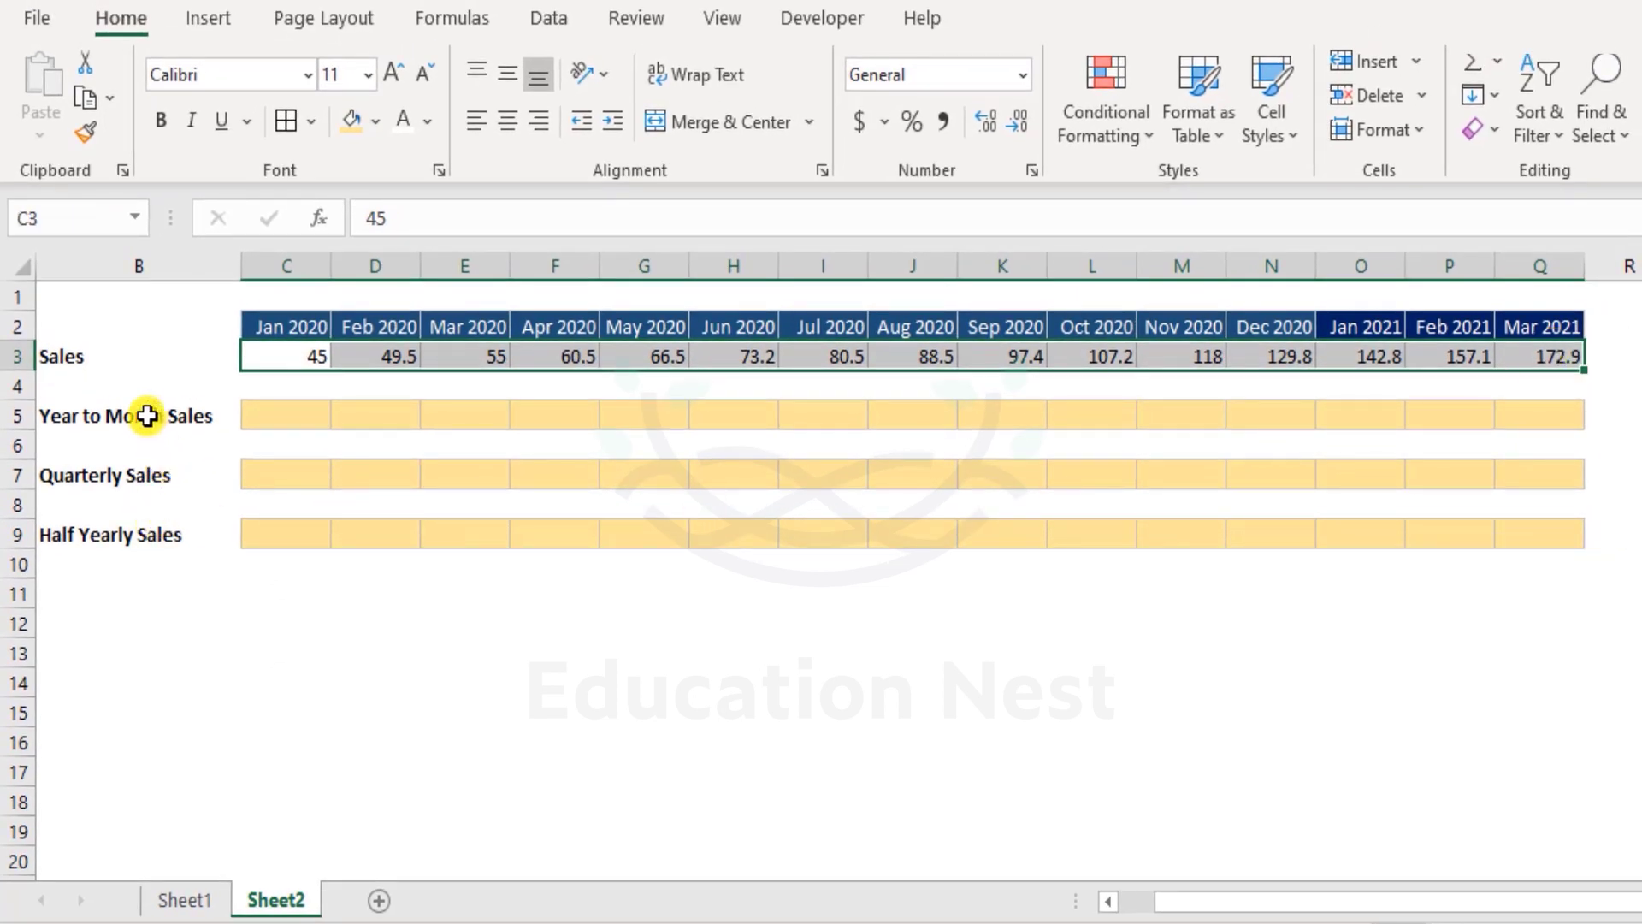
left_click(147, 415)
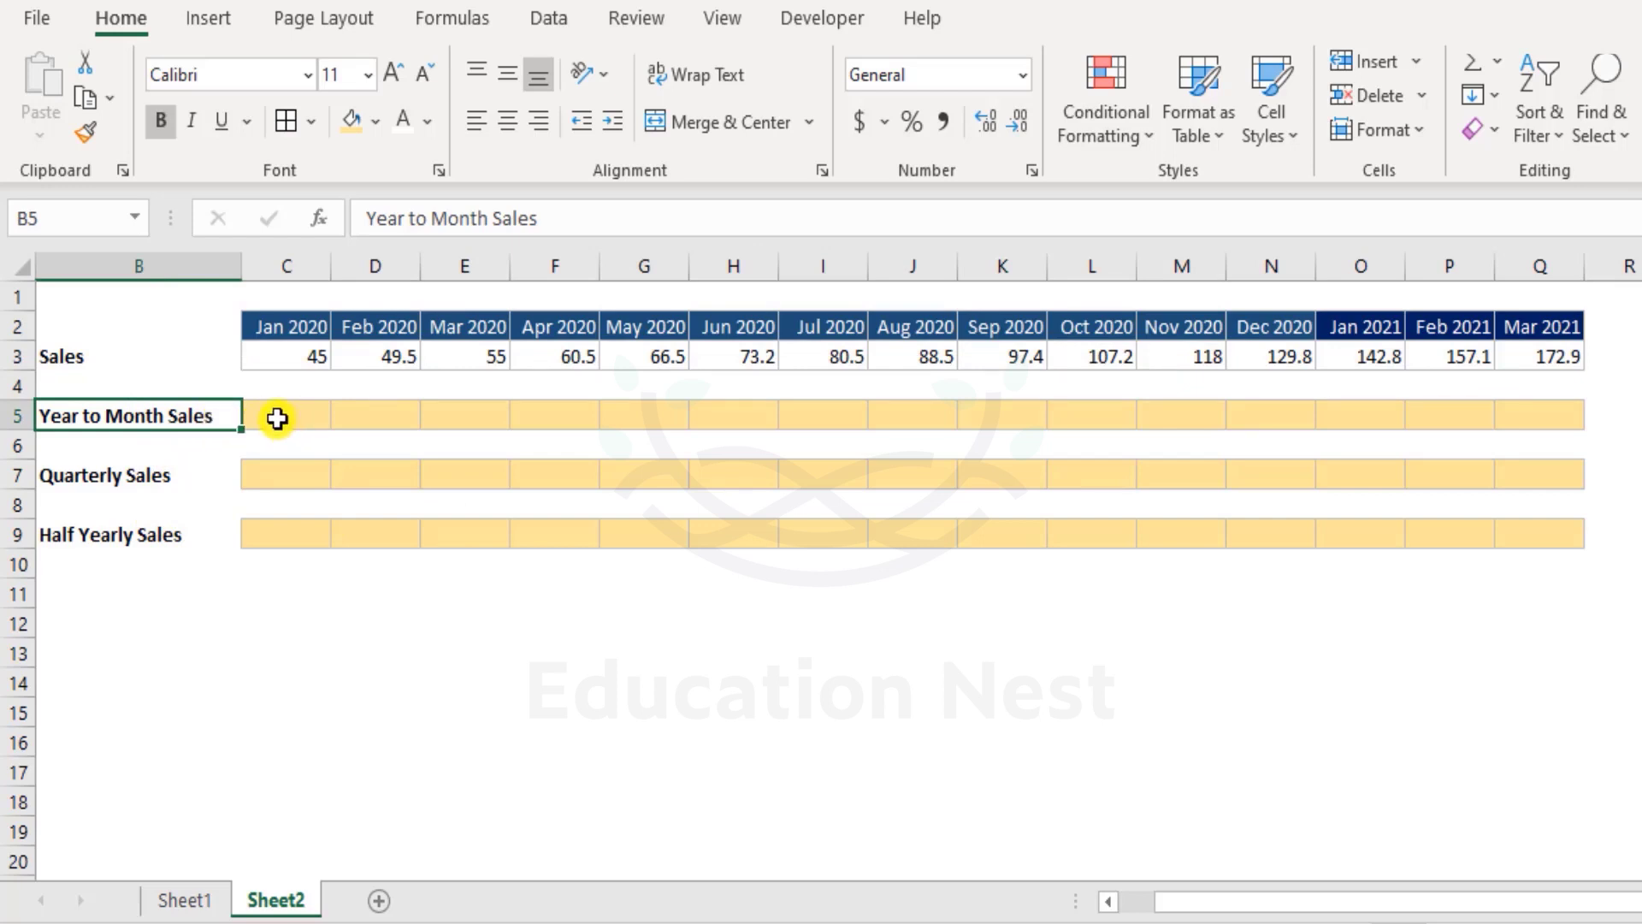
left_click(300, 356)
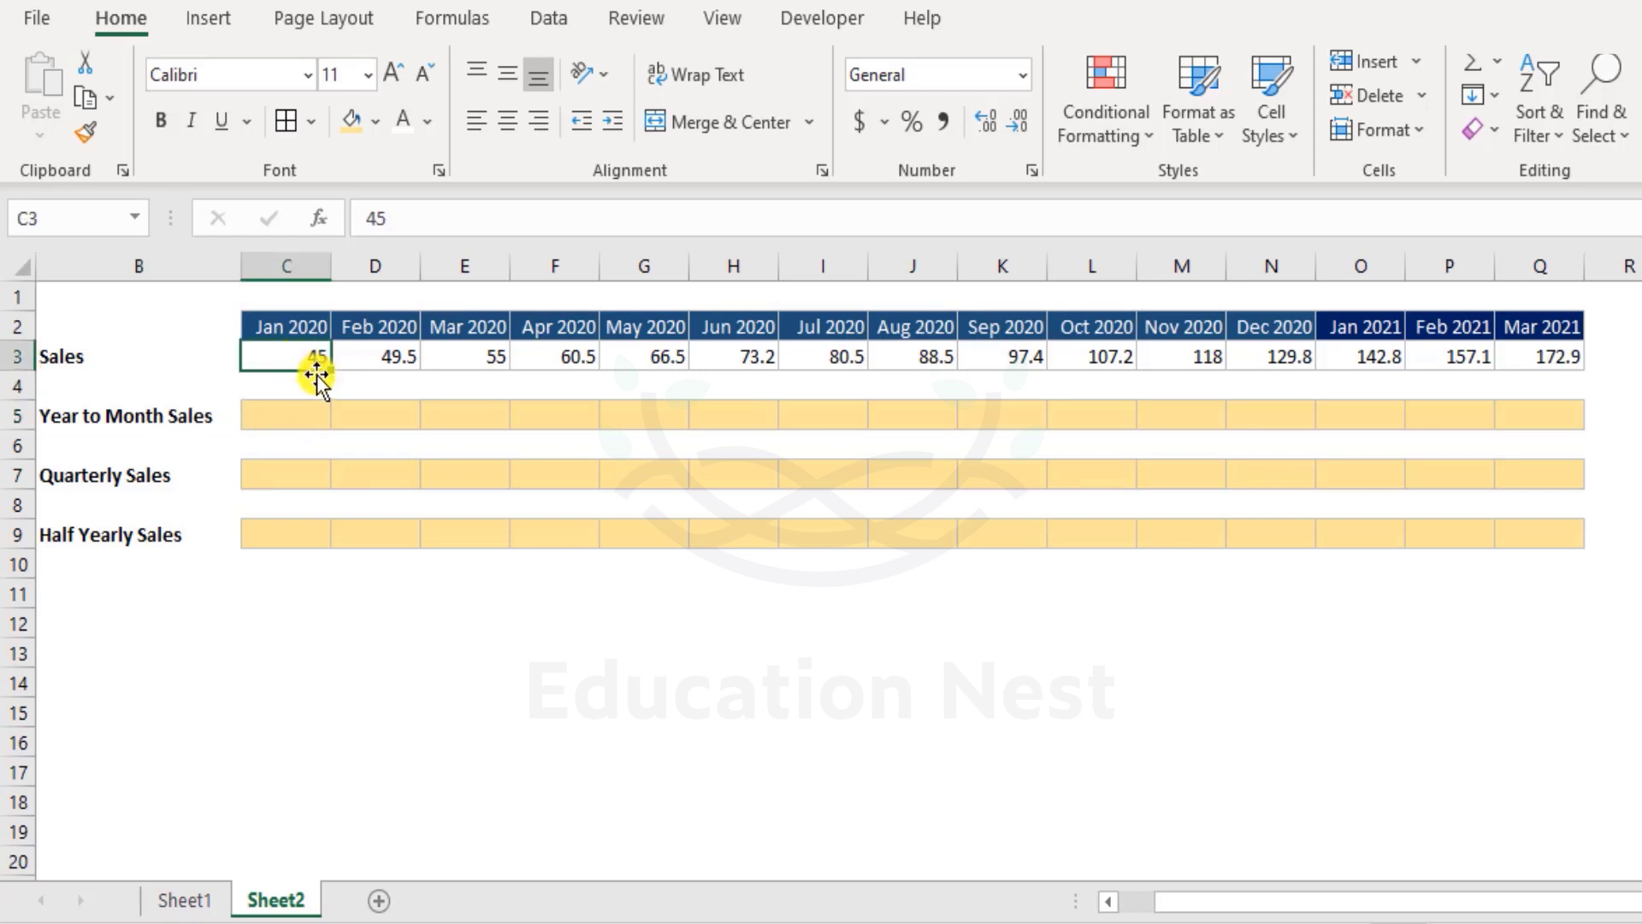
left_click_drag(295, 326, 1298, 311)
left_click(312, 356)
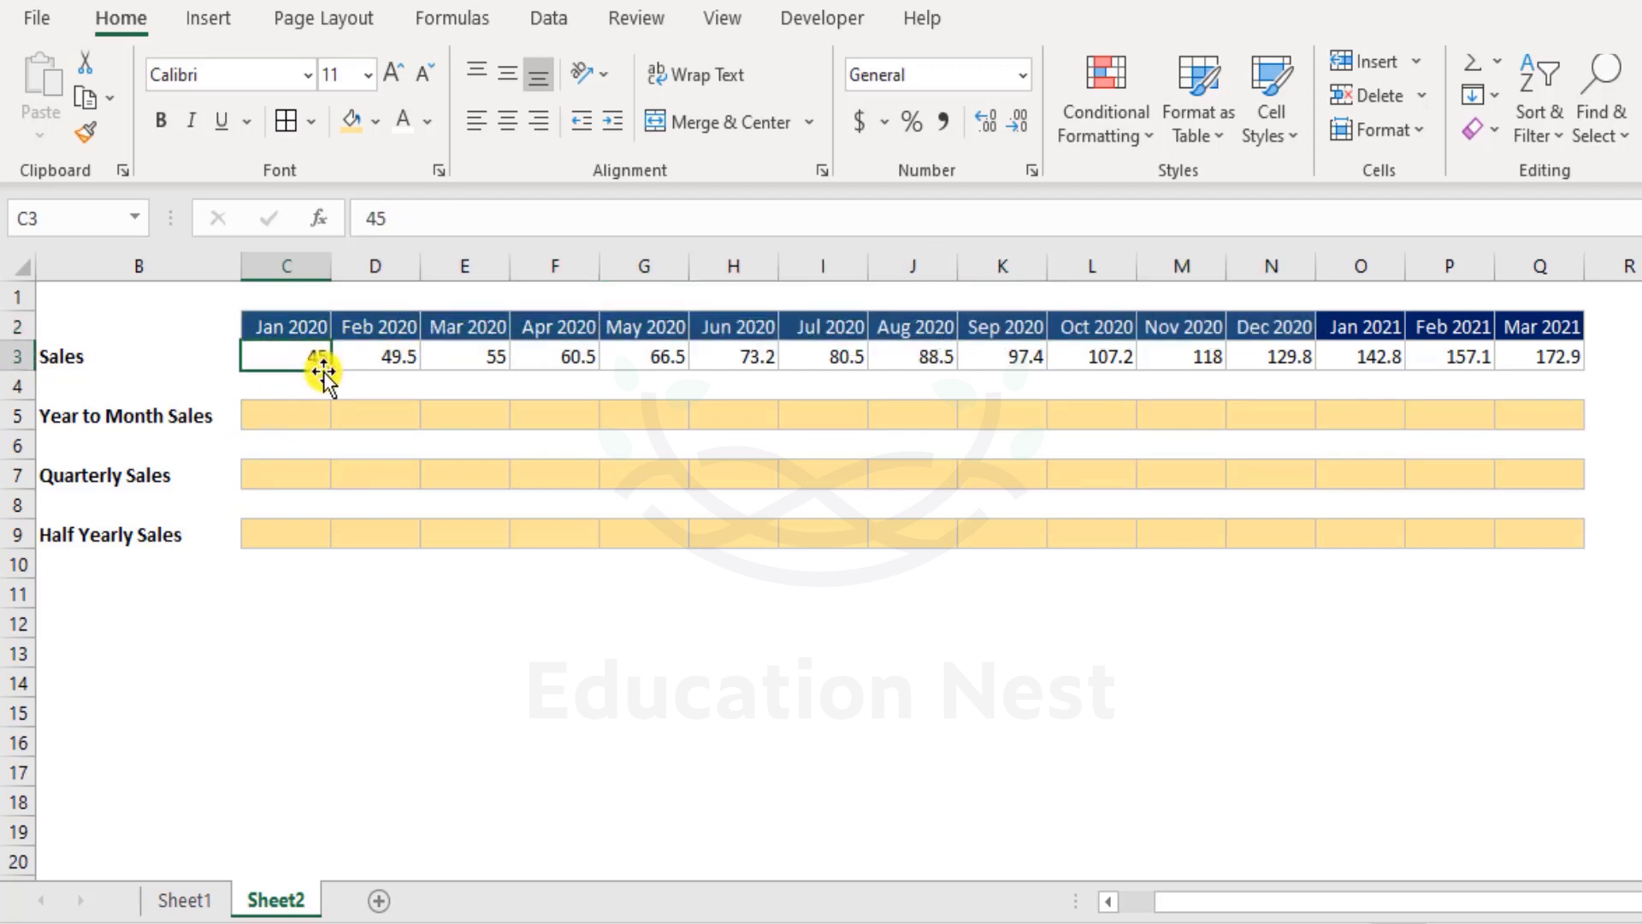
left_click(387, 356)
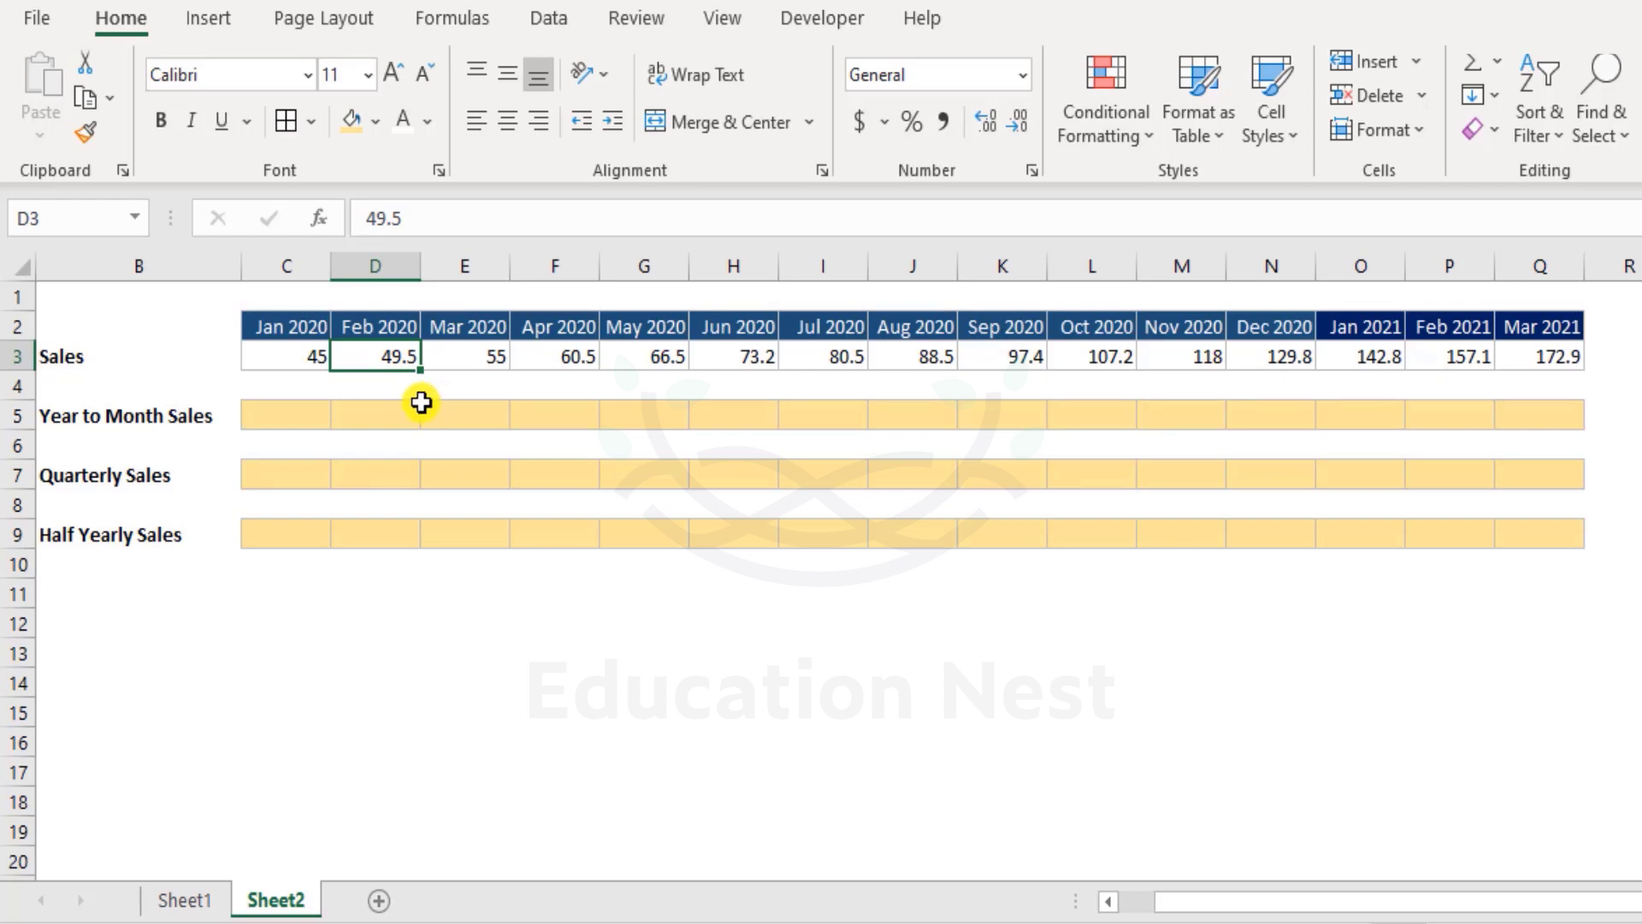
left_click(366, 416)
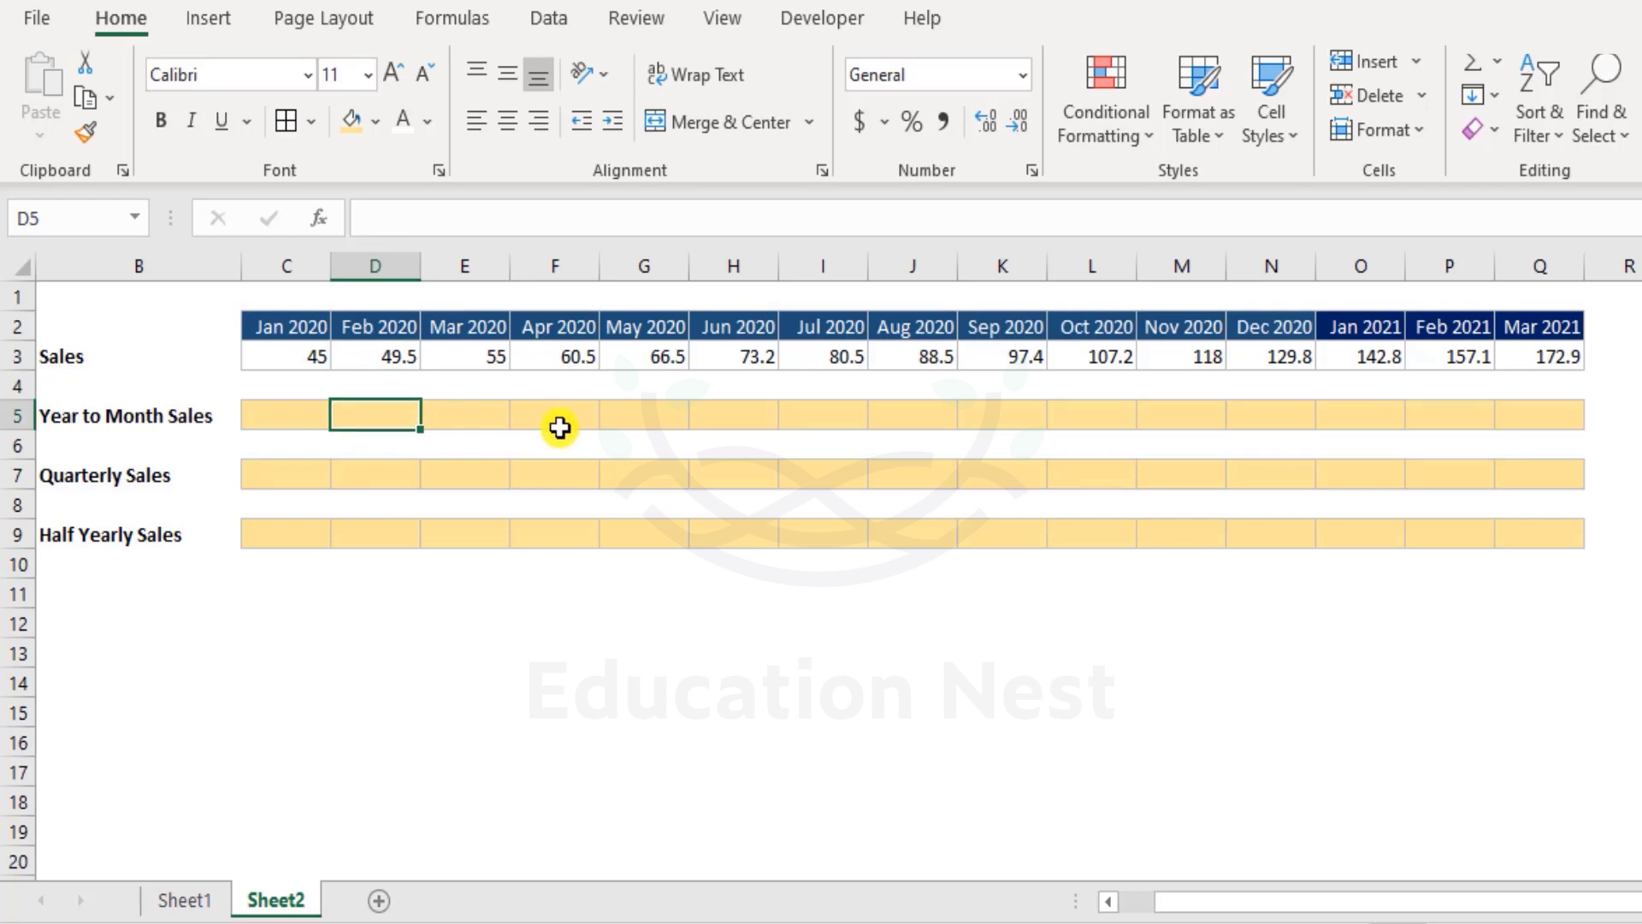
Set C5 to =C3 and D5 to =C5+D3, then fill the running total through Dec 2020
key("Left")
type("=")
key("Up")
key("Up")
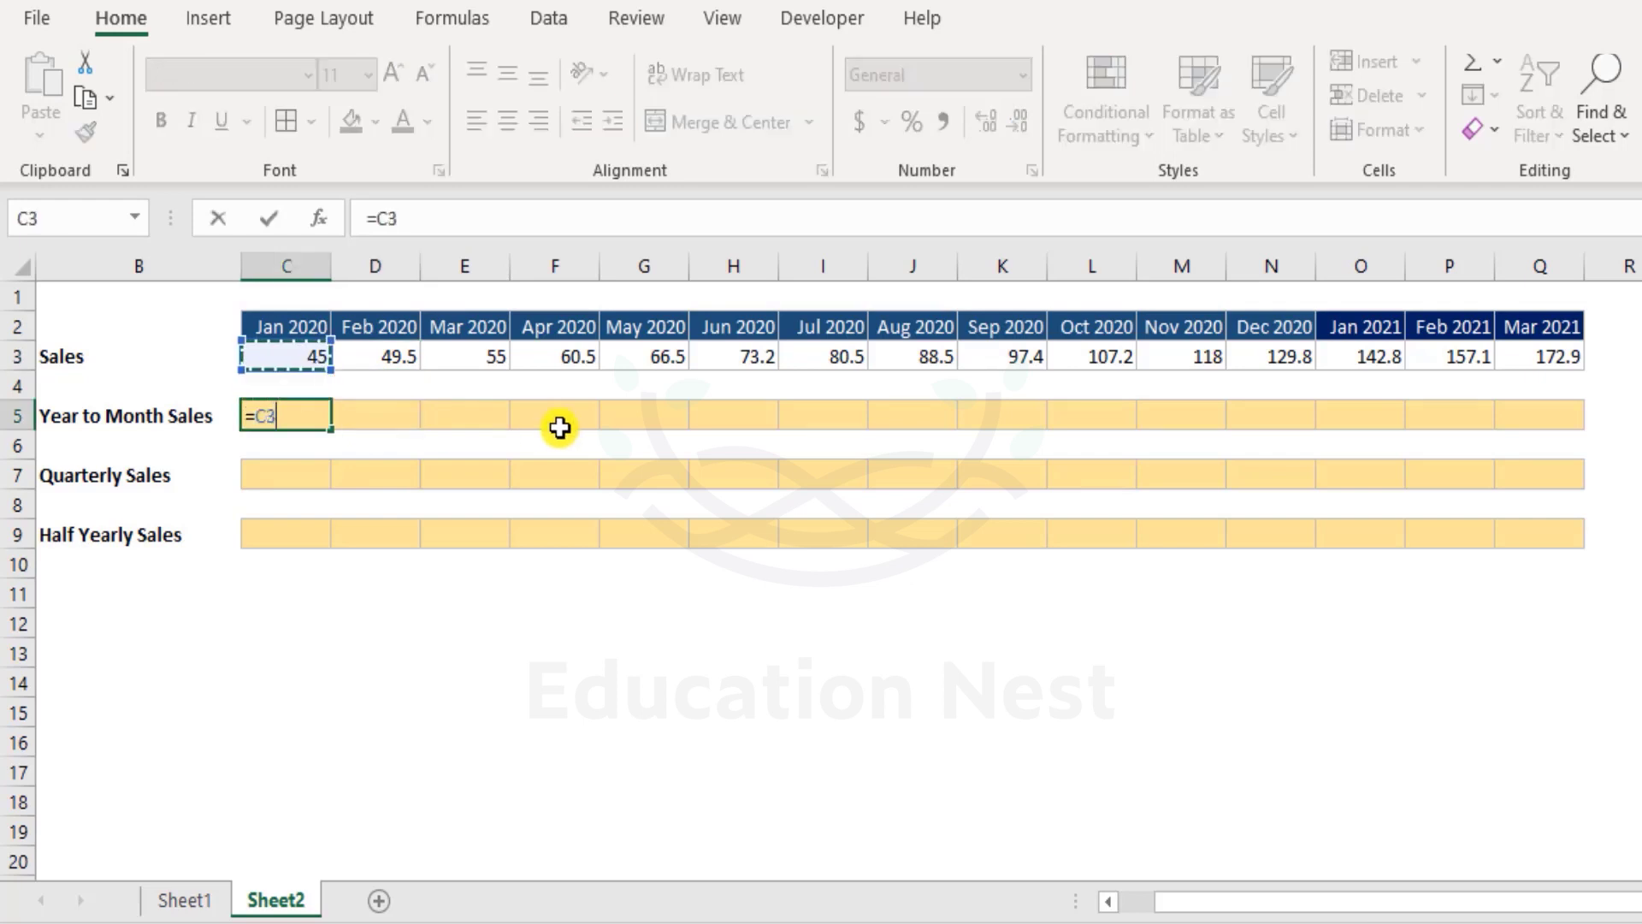
key("Return")
key("Up")
key("Right")
type("=")
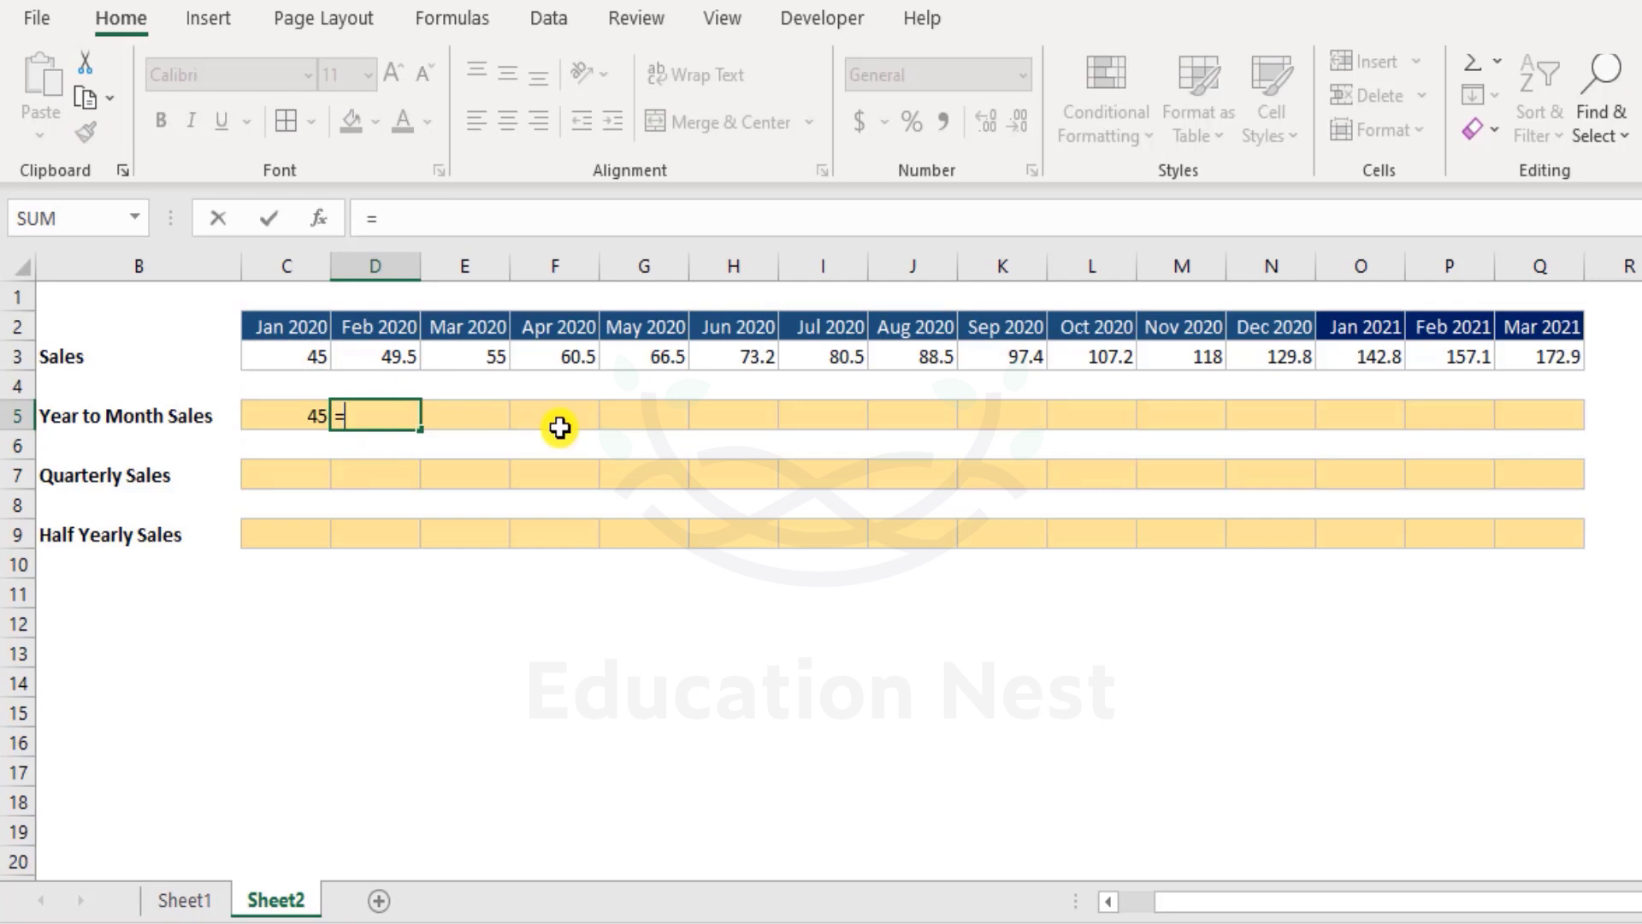
key("Left")
type("+")
key("Up")
key("Up")
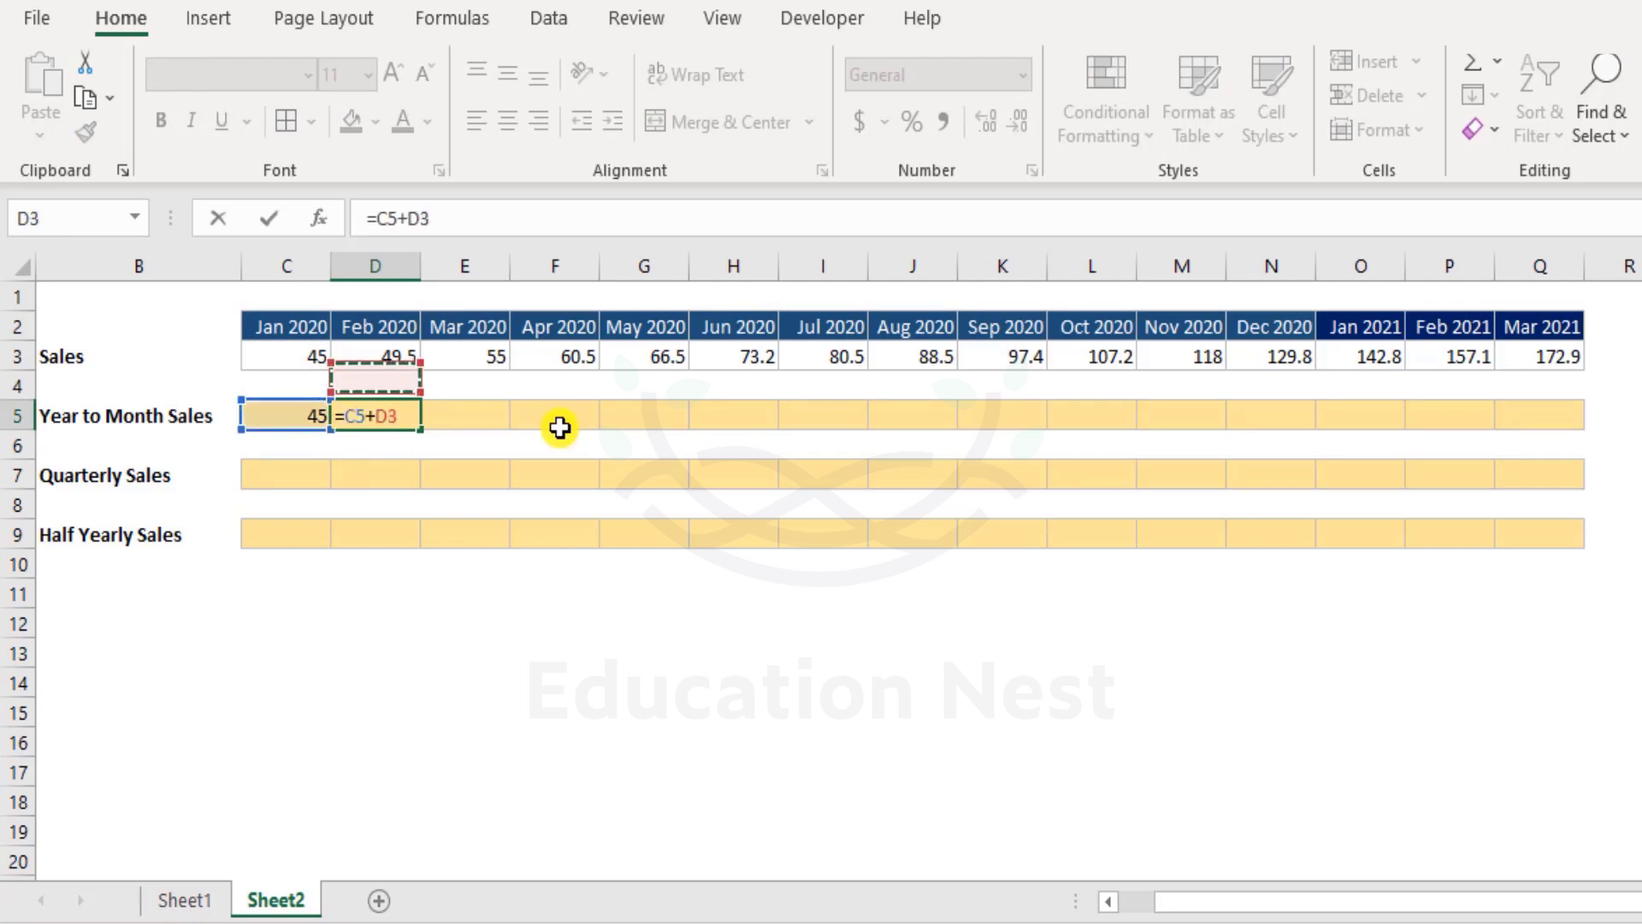
key("ctrl+Return")
key("shift+Right")
key("shift+Right")
key("shift+Right")
key("shift+Right")
key("shift+Right")
key("shift+Right")
key("shift+Right")
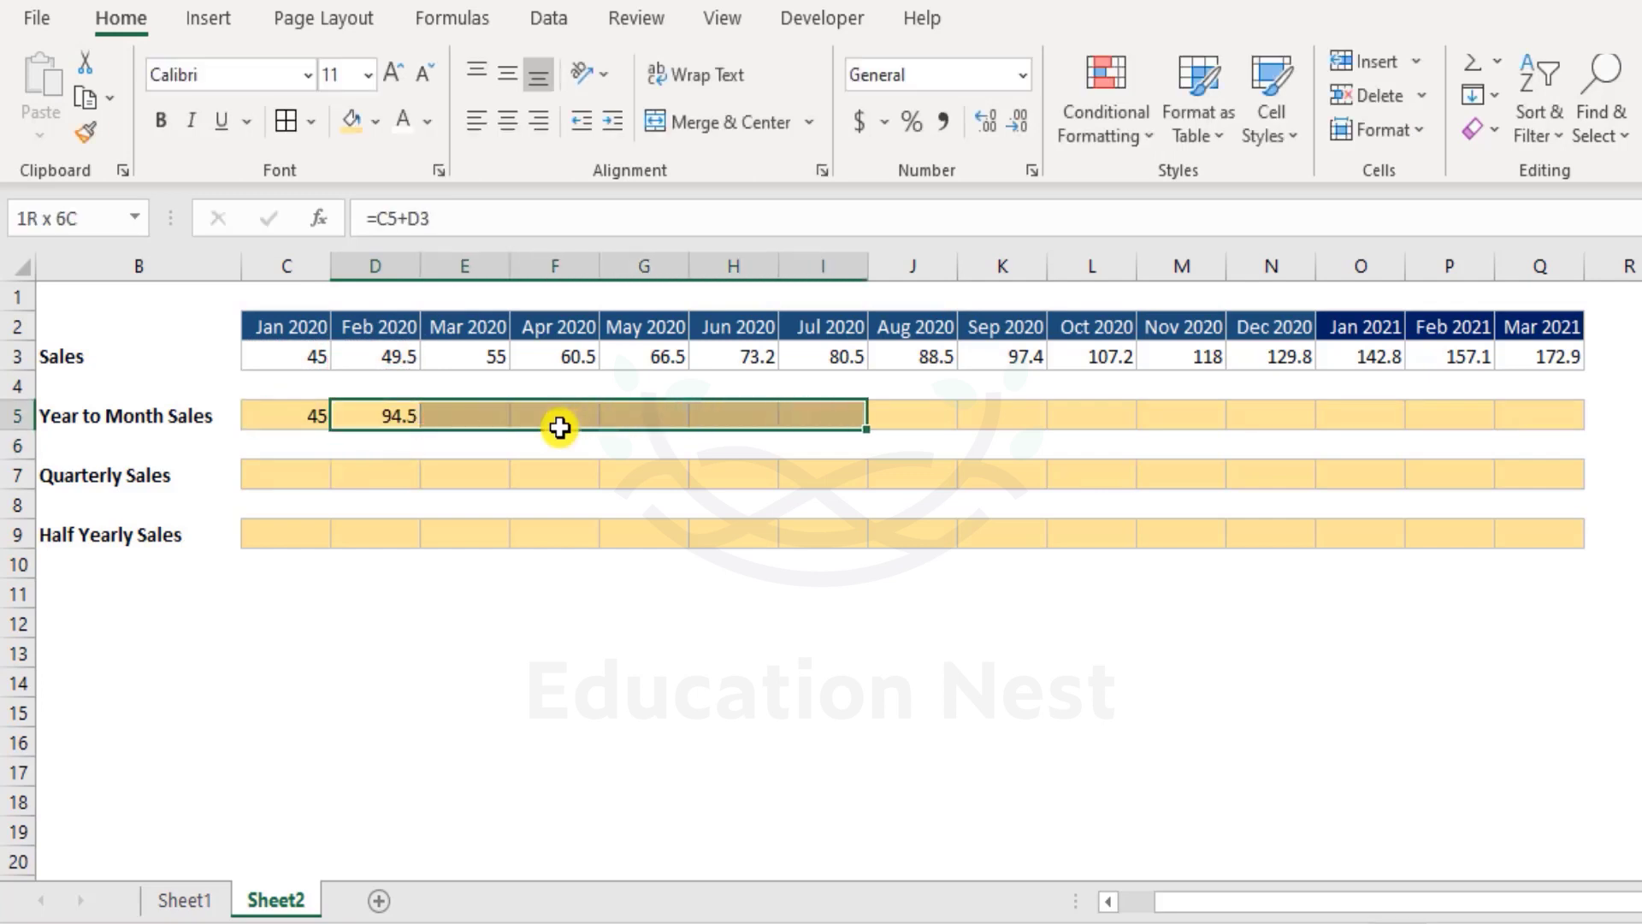
key("shift+Right")
key("shift+Right")
key("shift+Right")
key("ctrl+r")
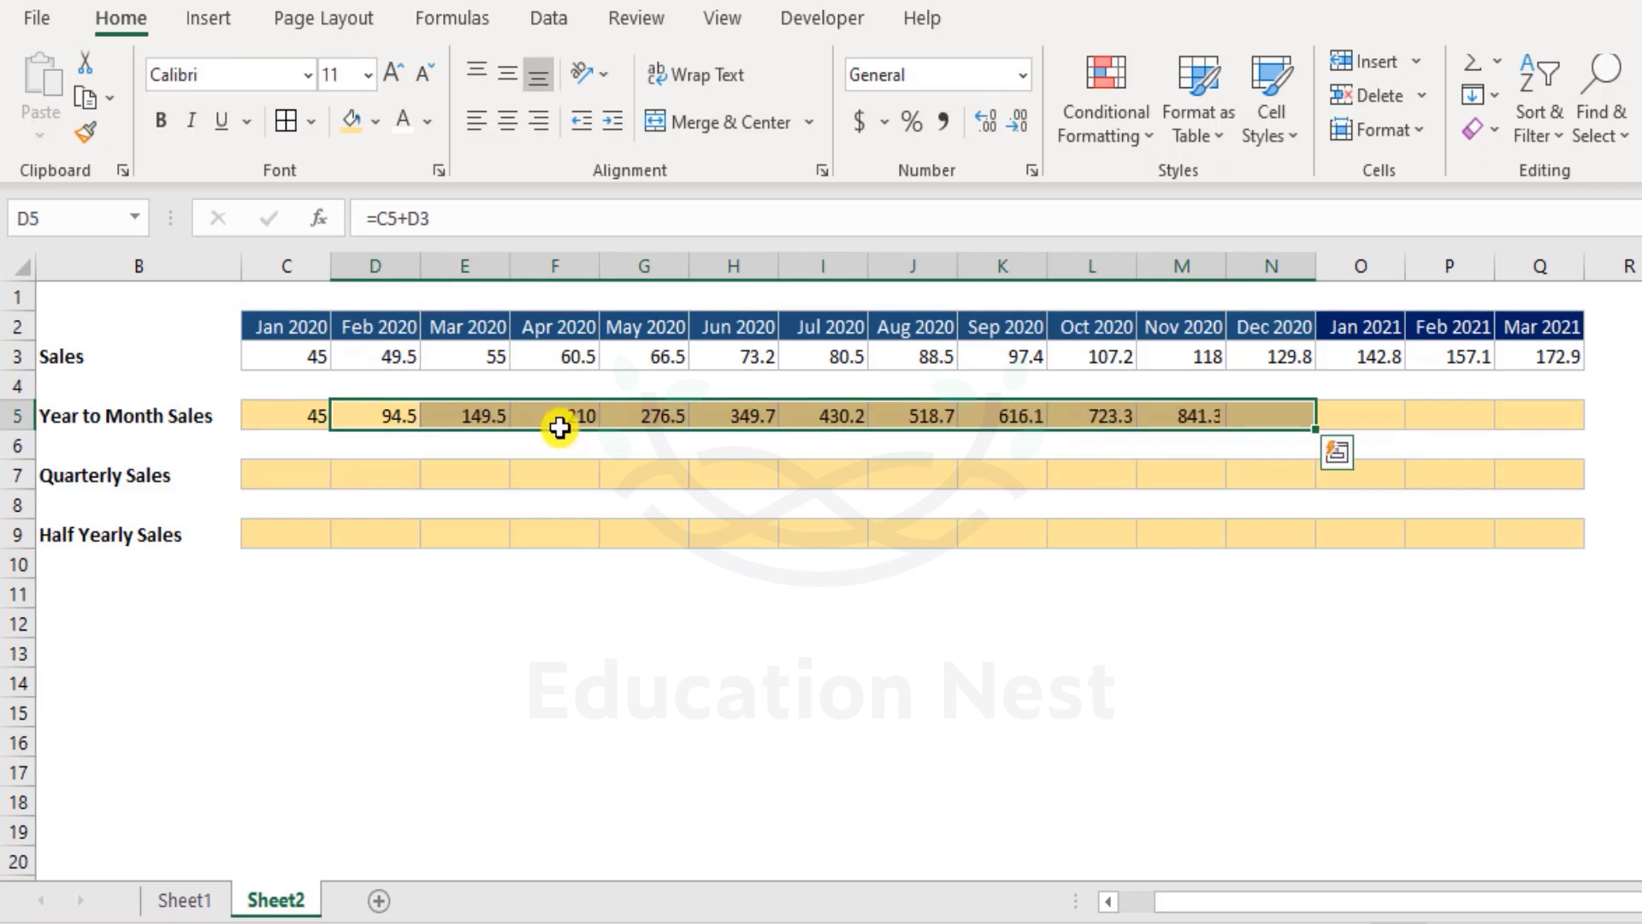
Restart the Jan 2021 year-to-month total with =O3, giving 142.8
key("ctrl+Right")
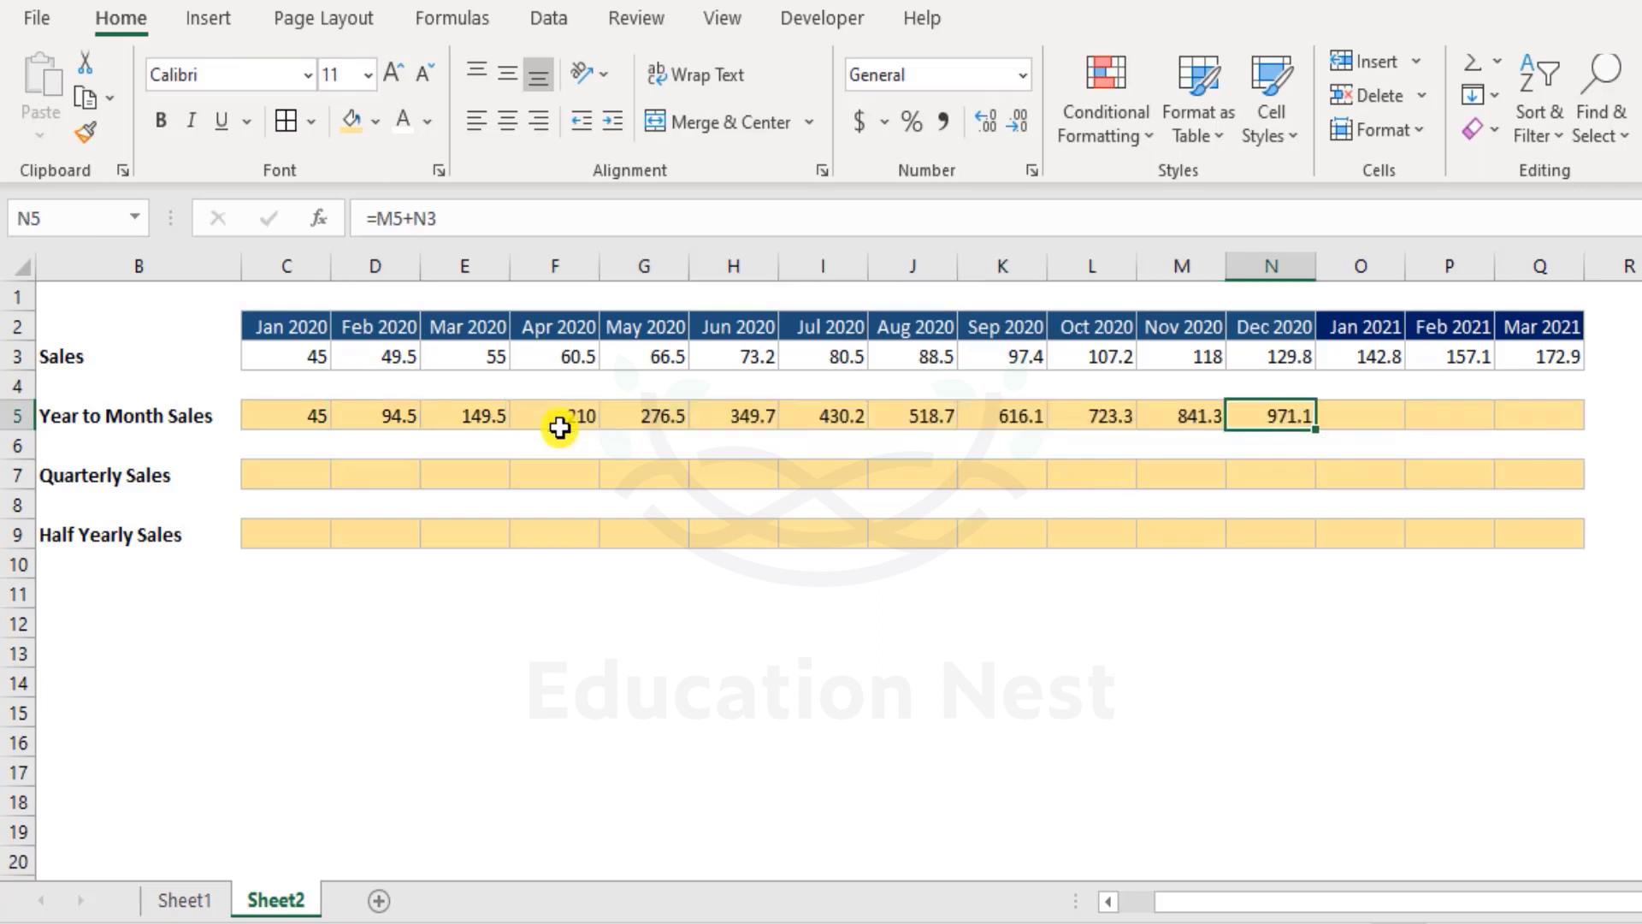
key("ctrl+c")
key("Right")
key("ctrl+v")
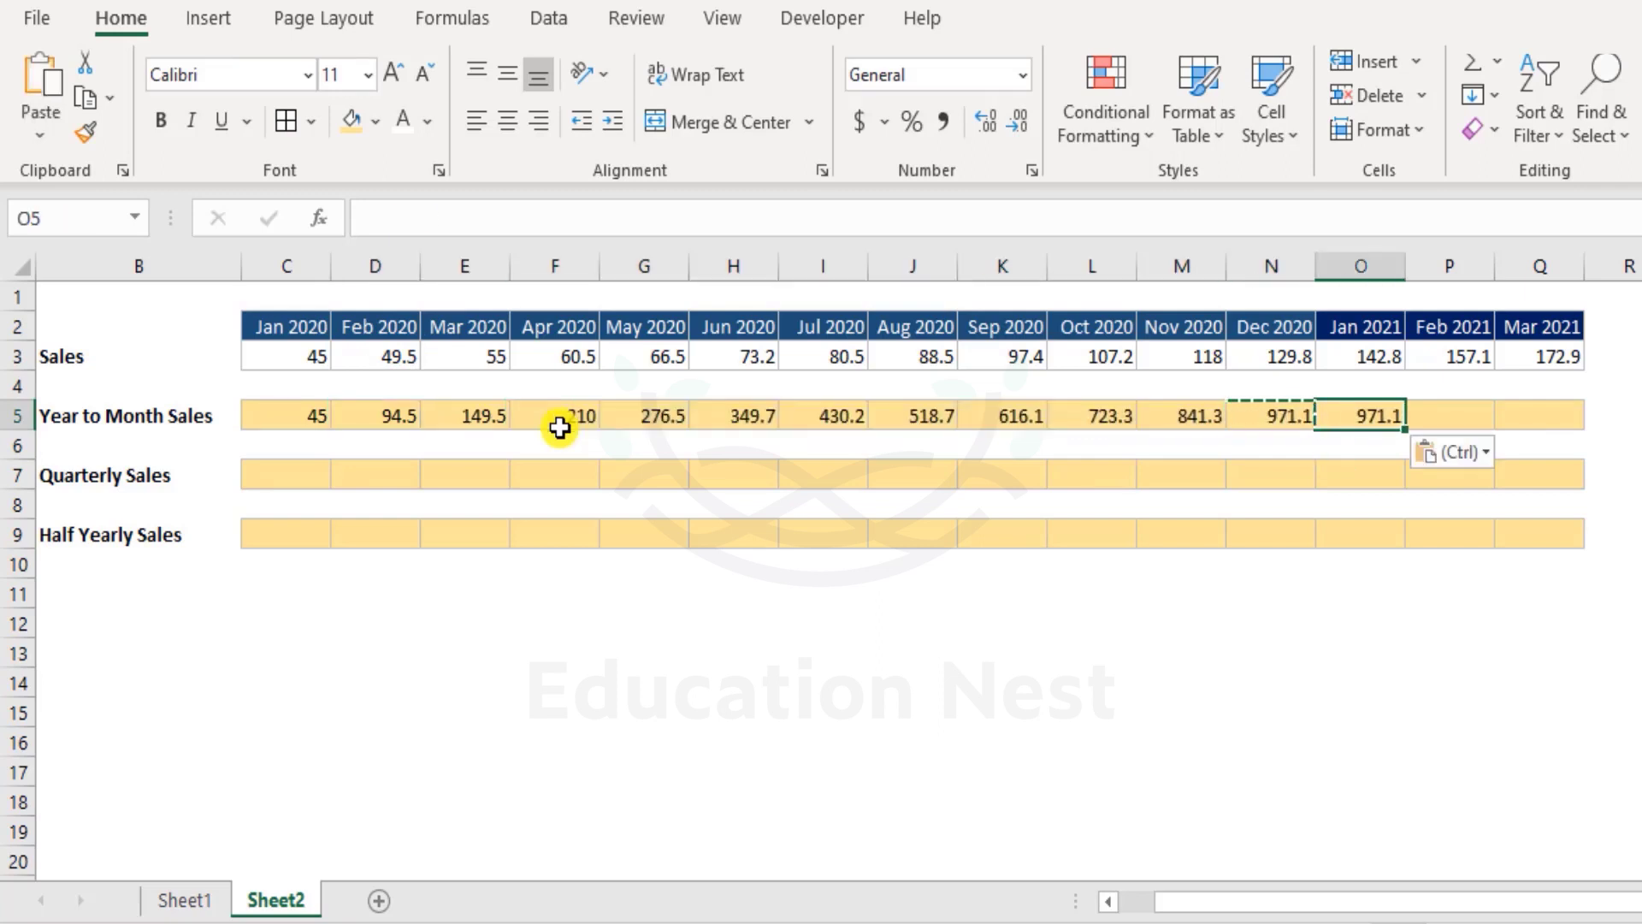
key("F2")
key("Escape")
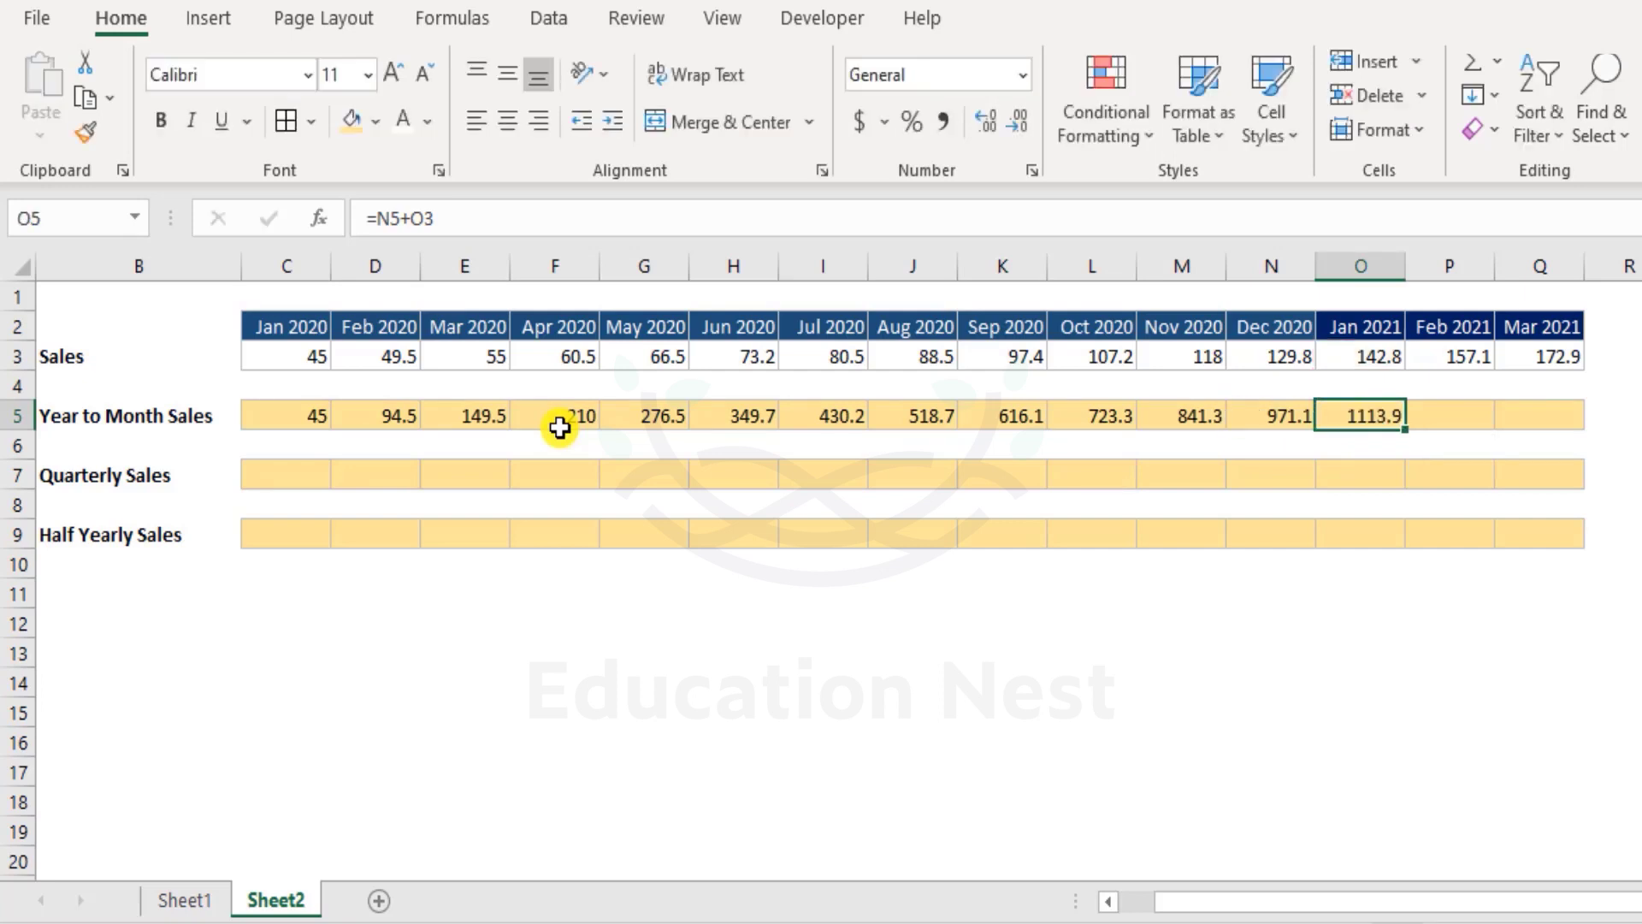
type("=")
key("Up")
key("Up")
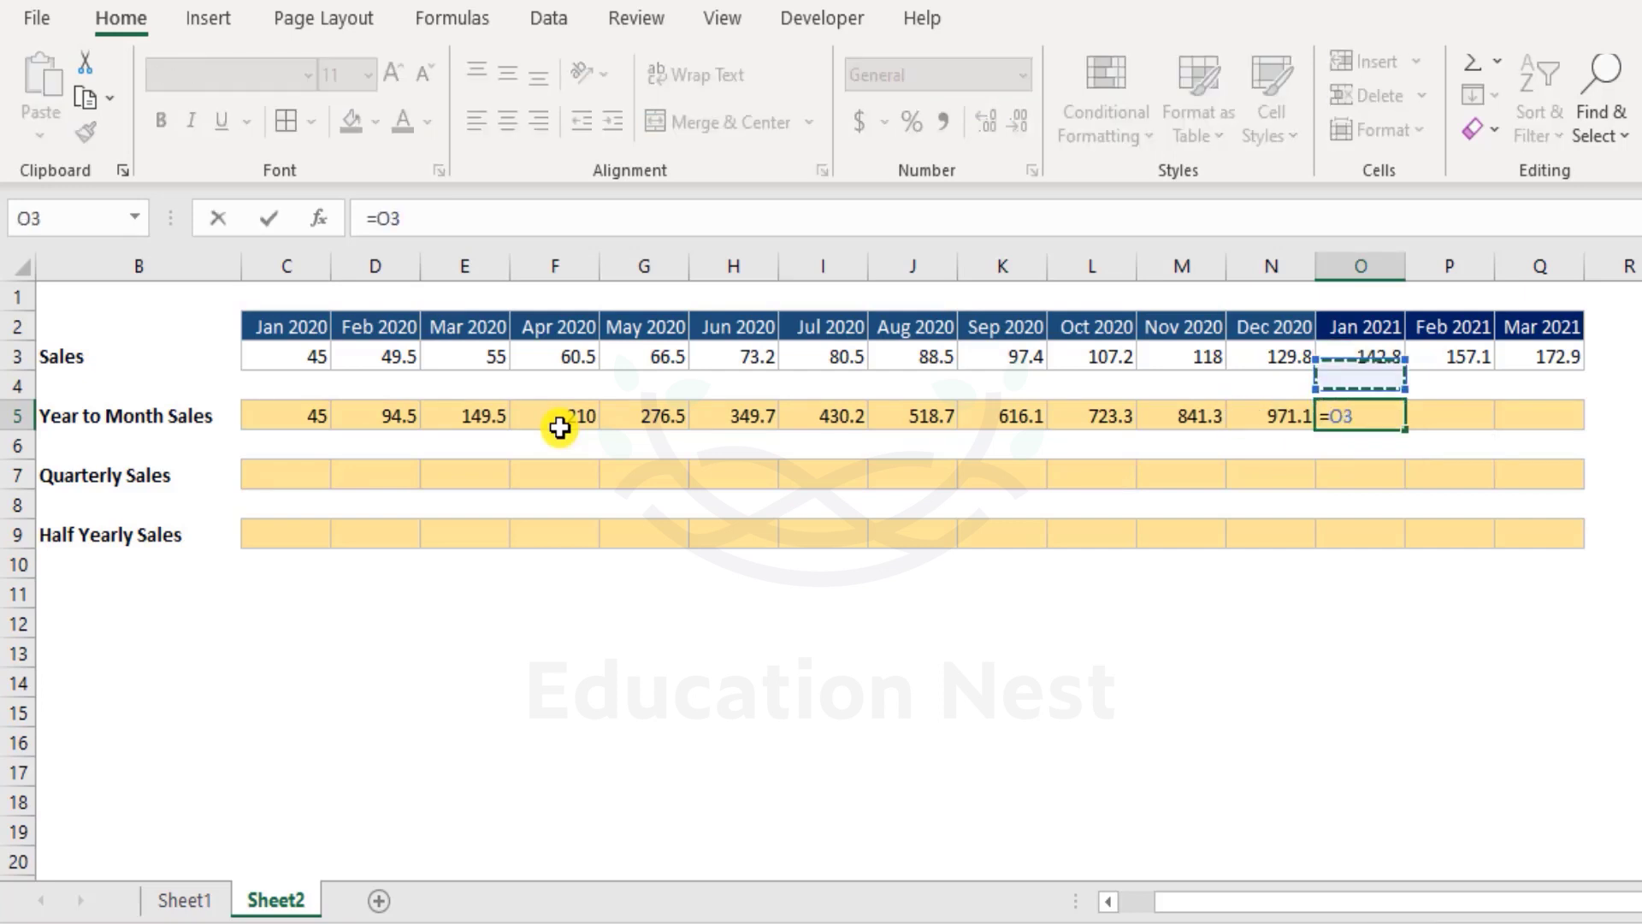
key("Return")
key("Up")
Enter =O5+P3 for Feb 2021 (299.9) and fill it into Mar 2021 (472.8)
key("Right")
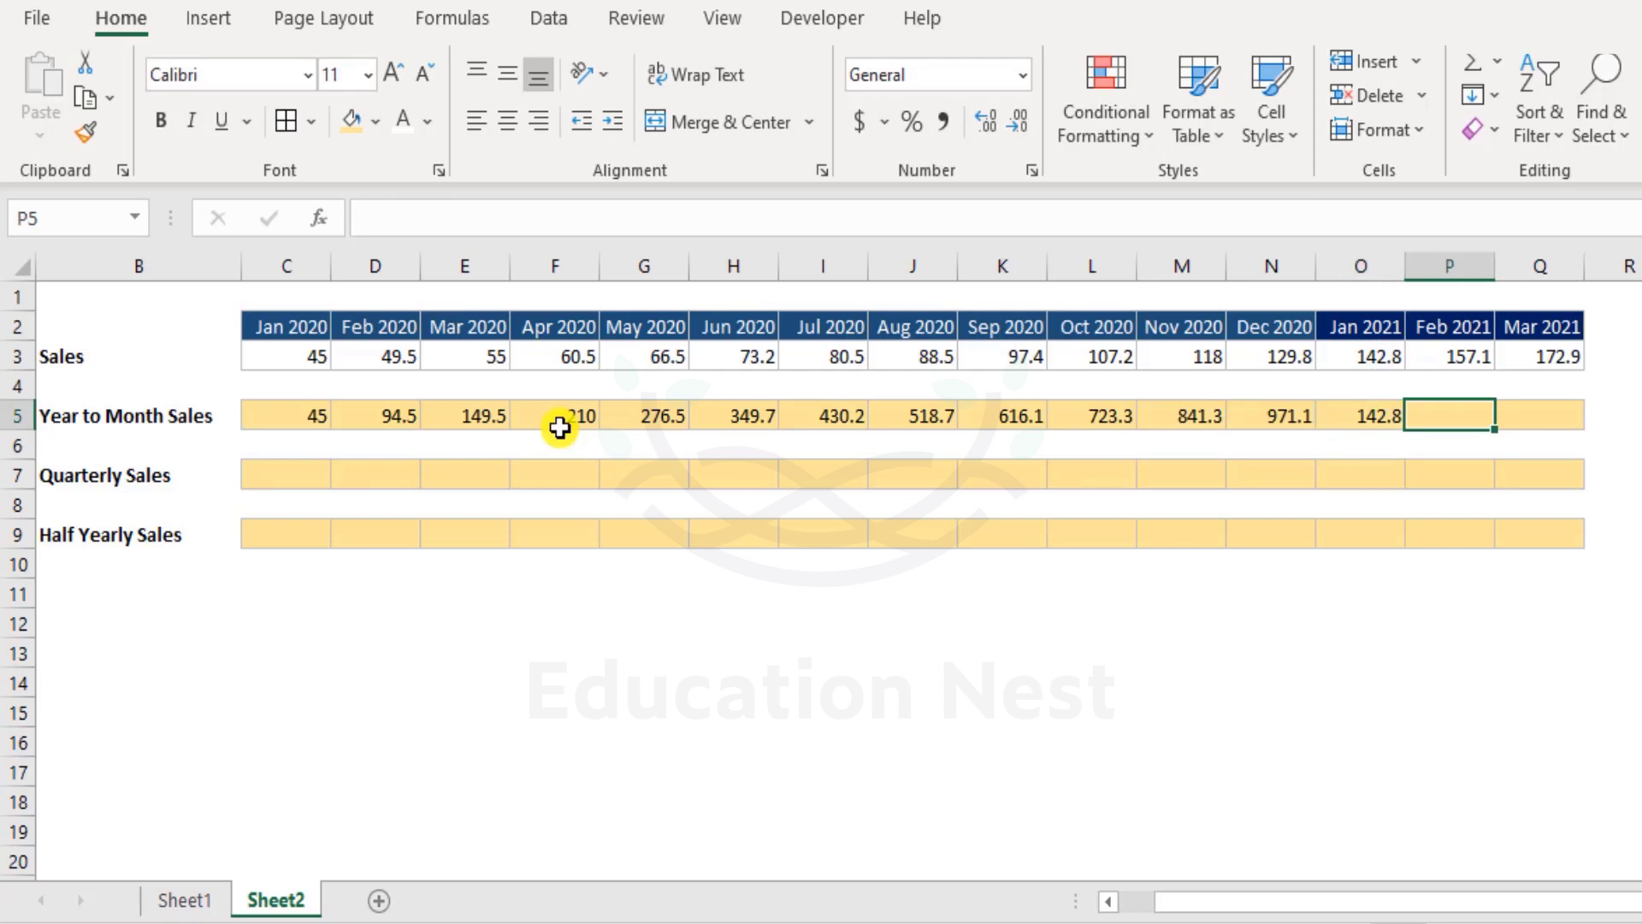
type("=")
key("Up")
key("Up")
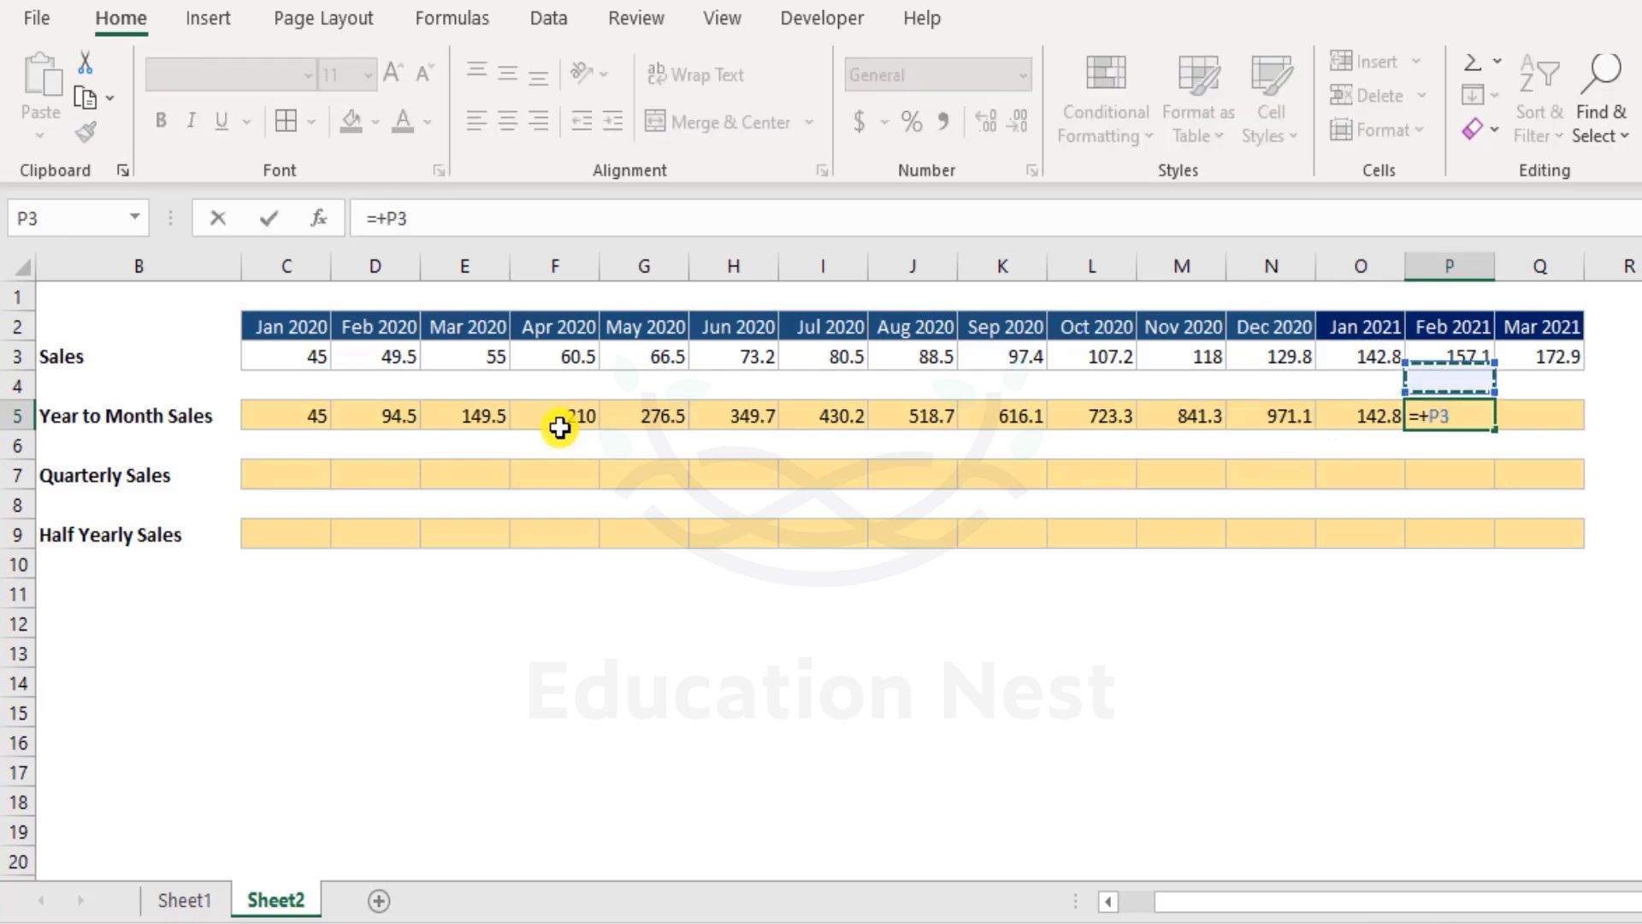
key("Escape")
type("=")
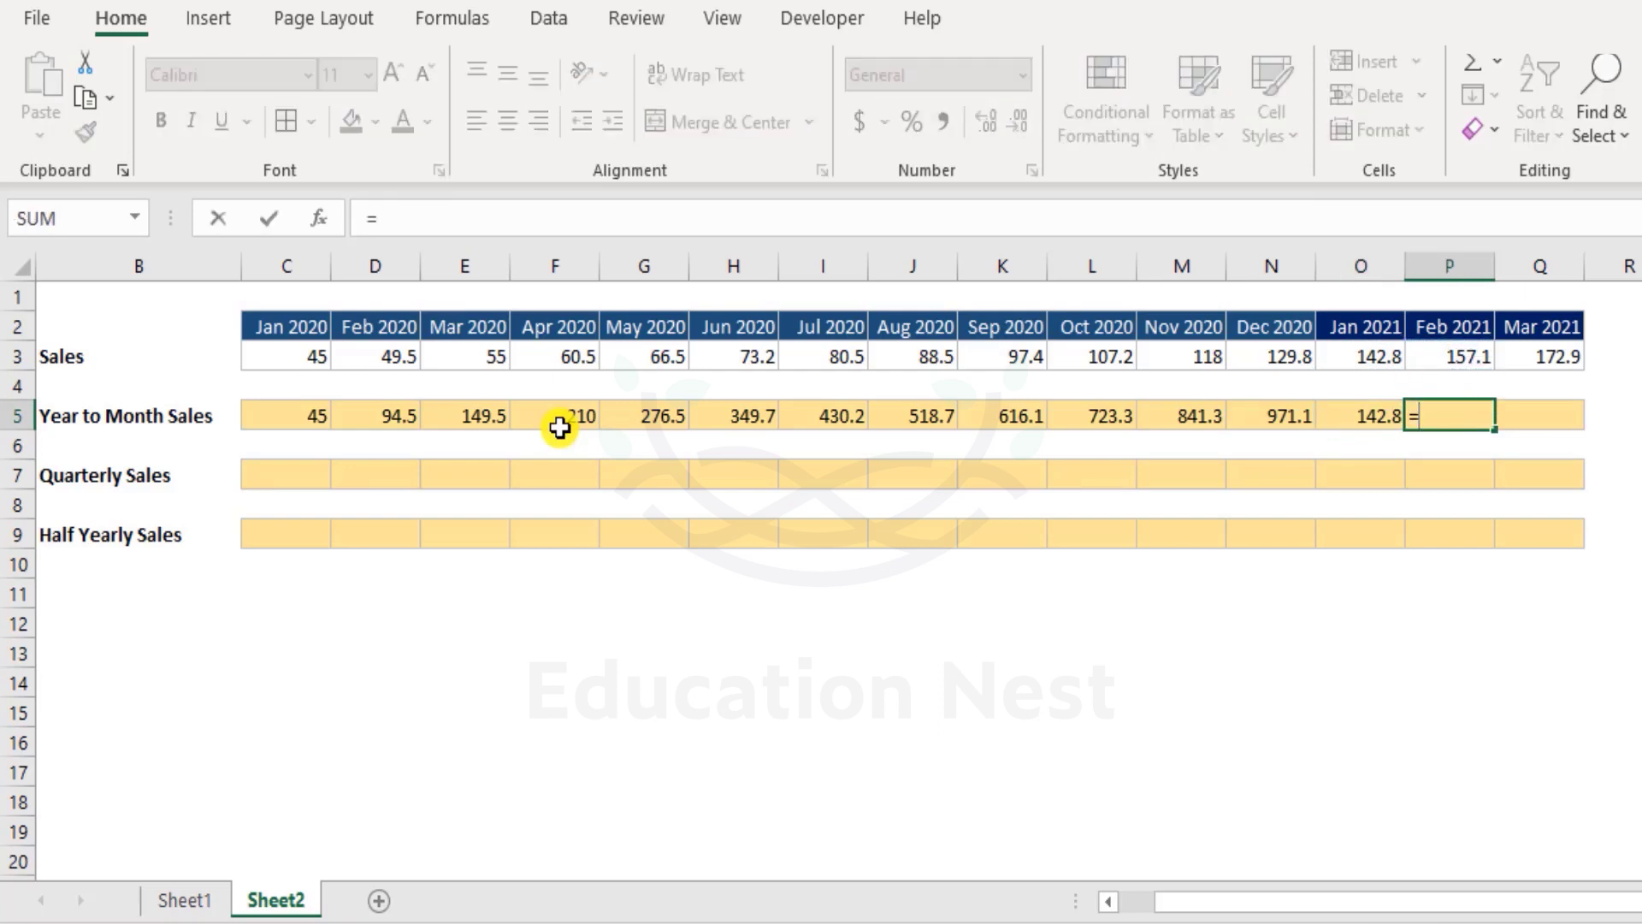
key("Left")
type("+")
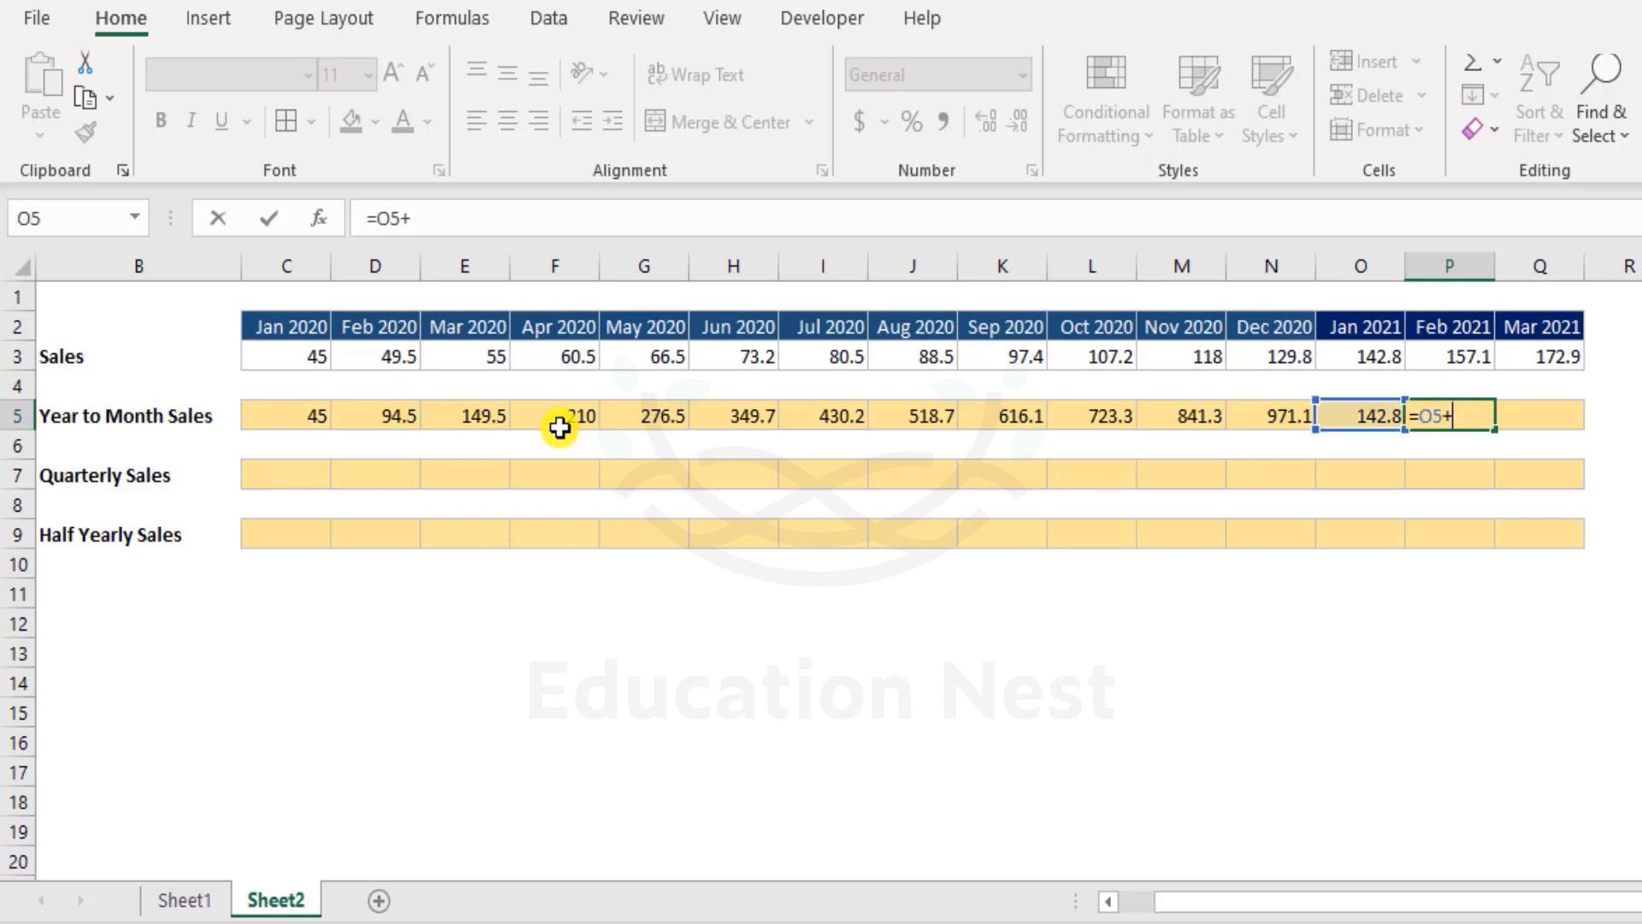
key("Up")
key("Up")
key("Return")
key("Up")
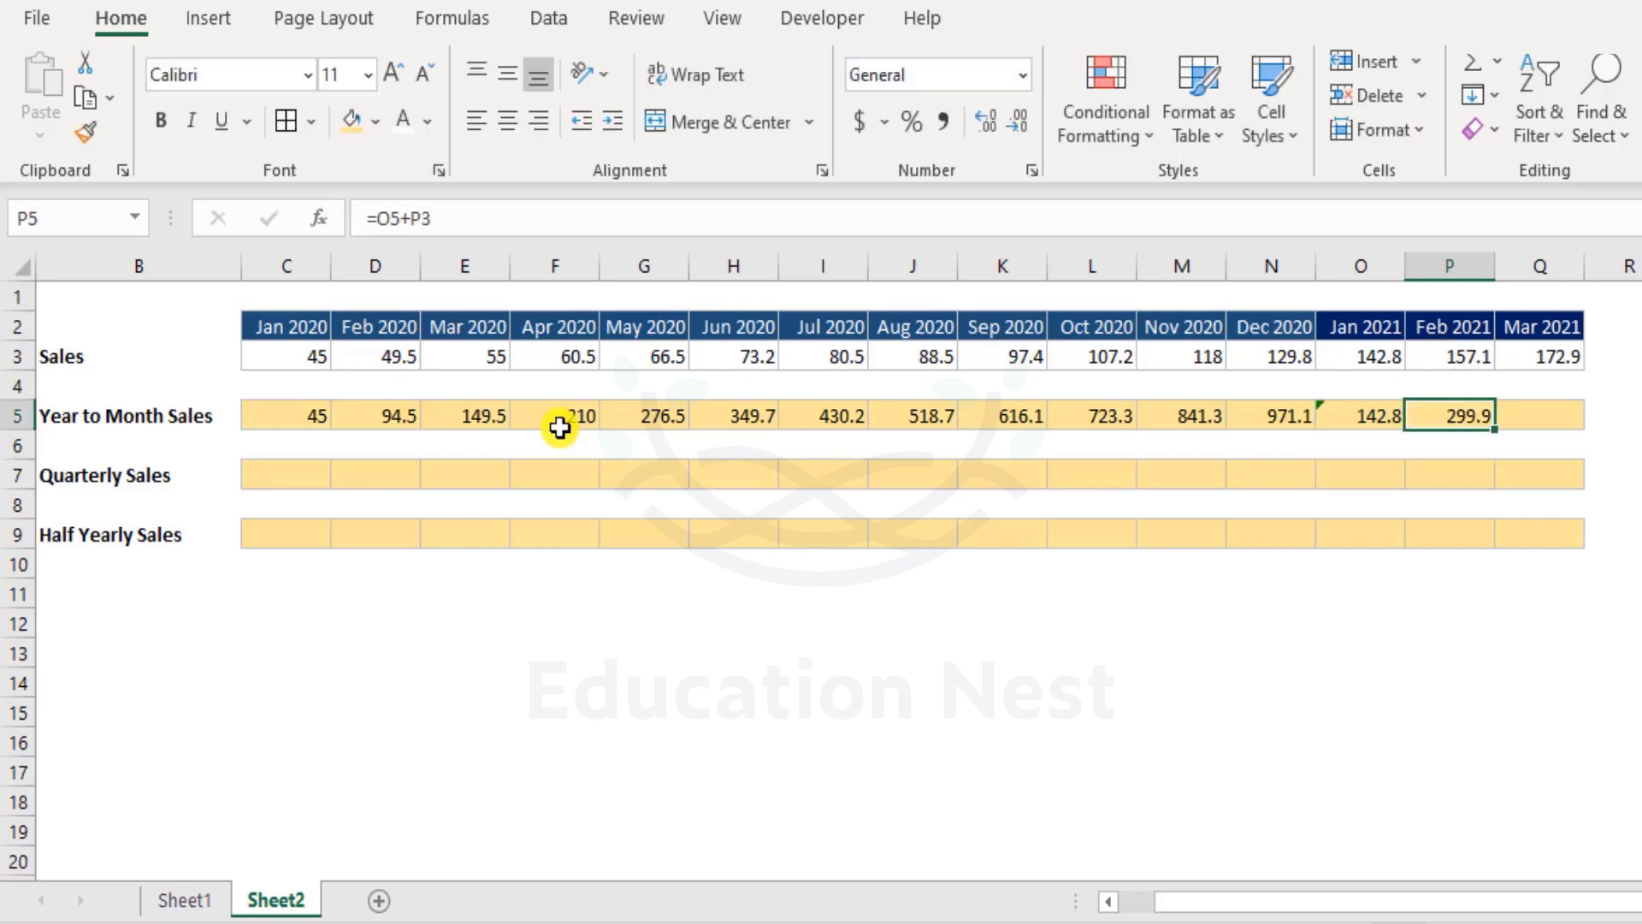
key("shift+Right")
key("ctrl+r")
Check the Nov and Dec 2020 running-total formulas, confirming Dec 2020 at 971.1
key("Left")
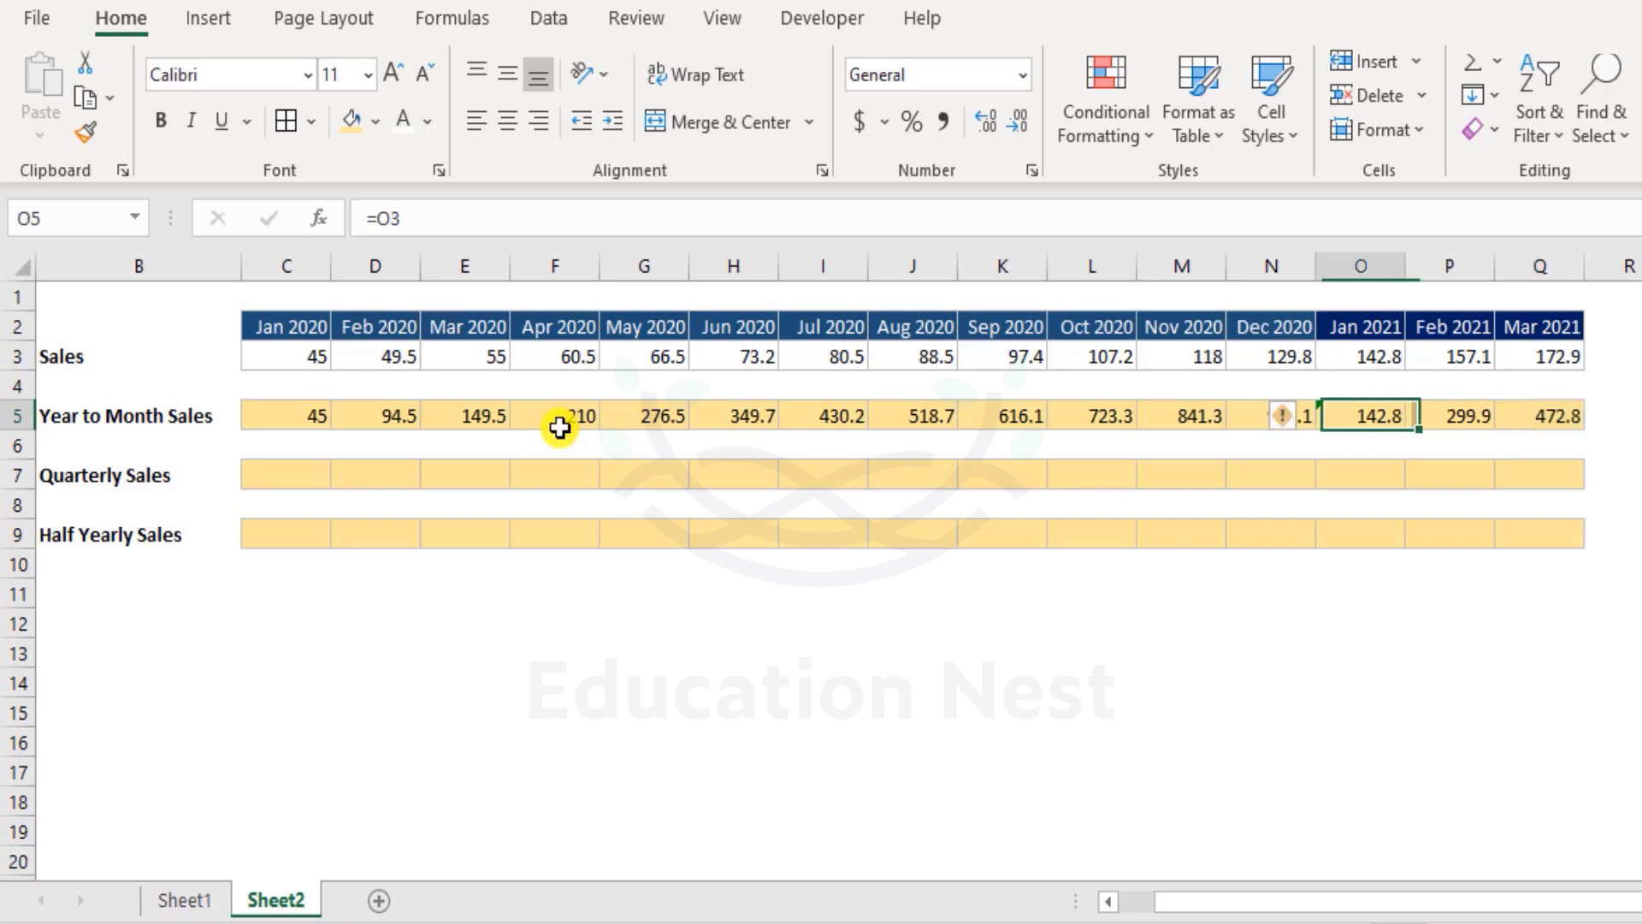
key("Left")
key("Left")
key("Right")
key("Right")
key("Left")
key("Left")
key("shift+Right")
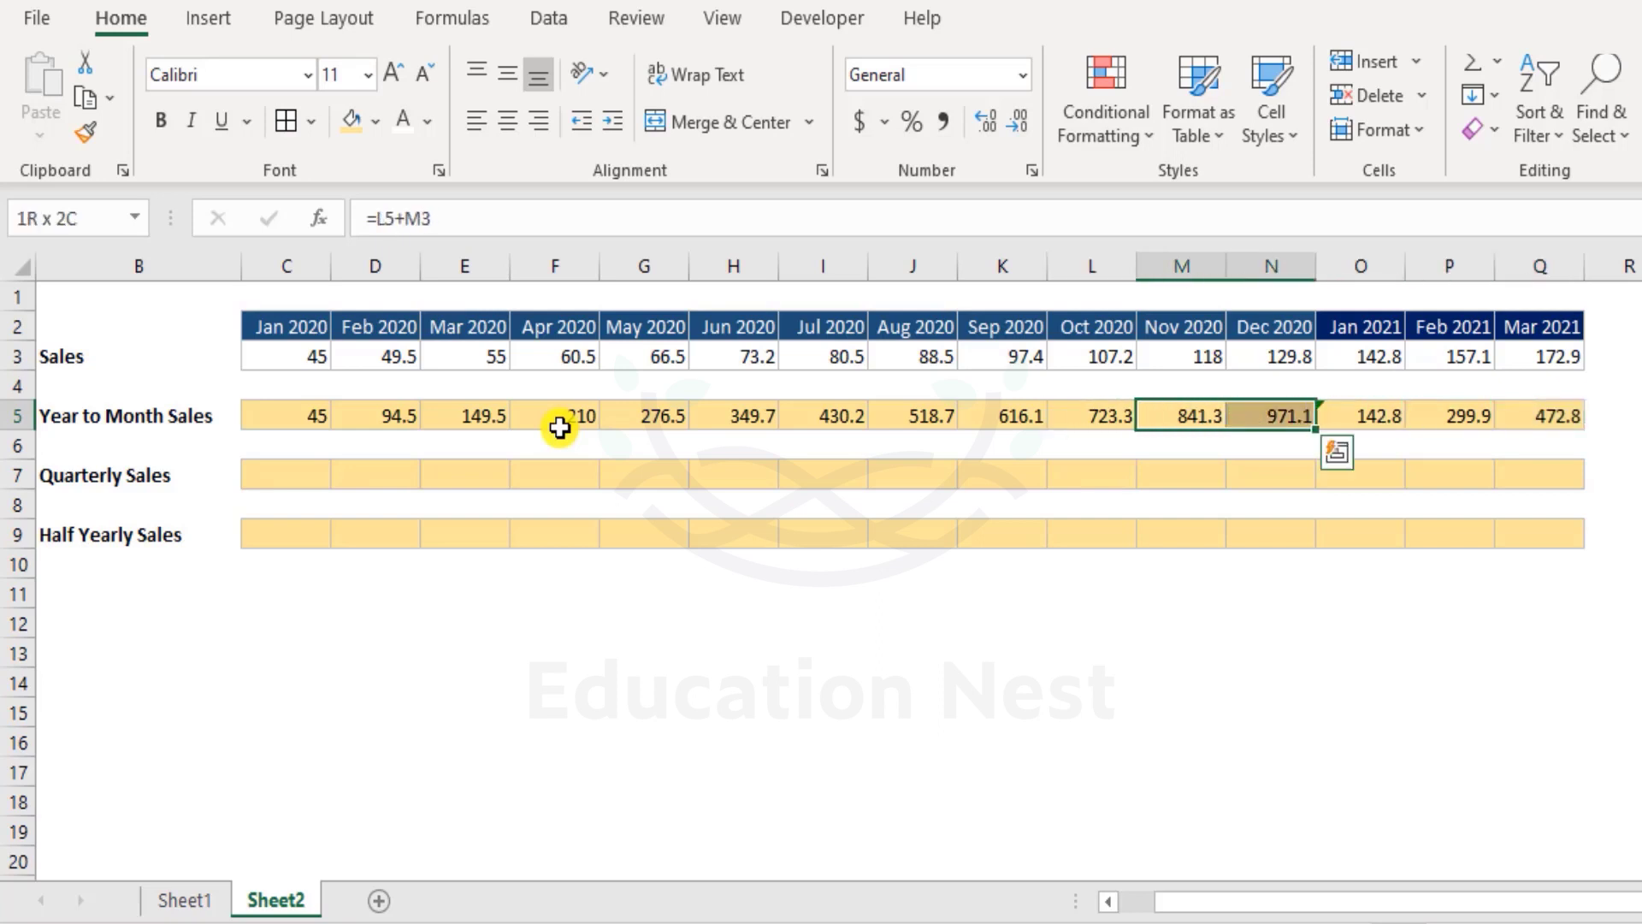
key("F2")
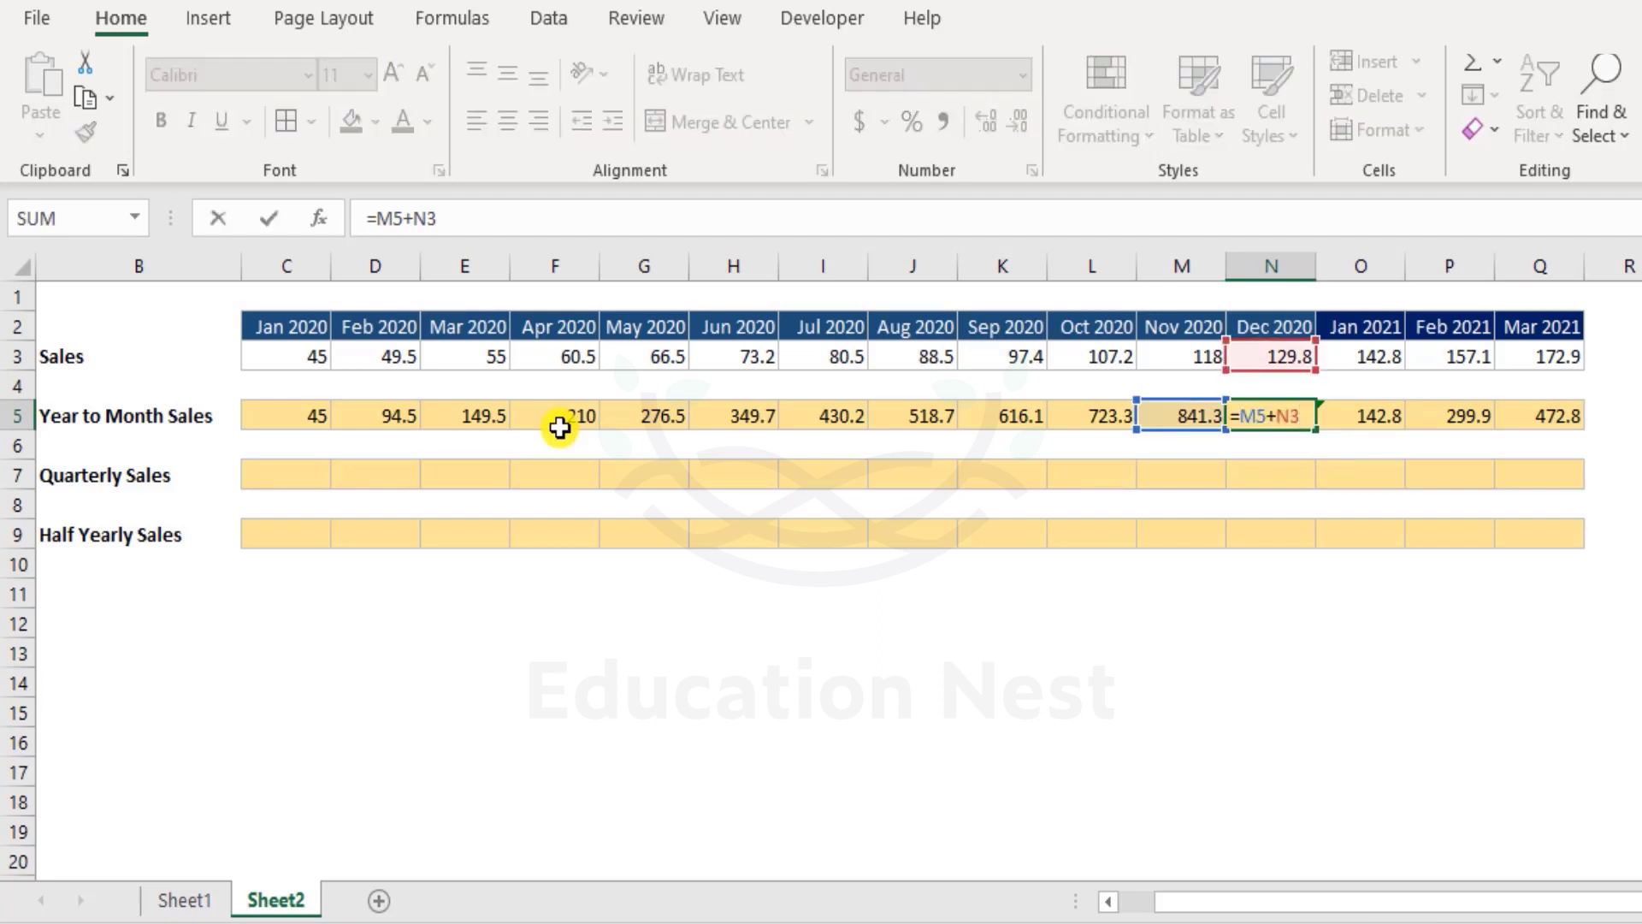
key("ctrl+Return")
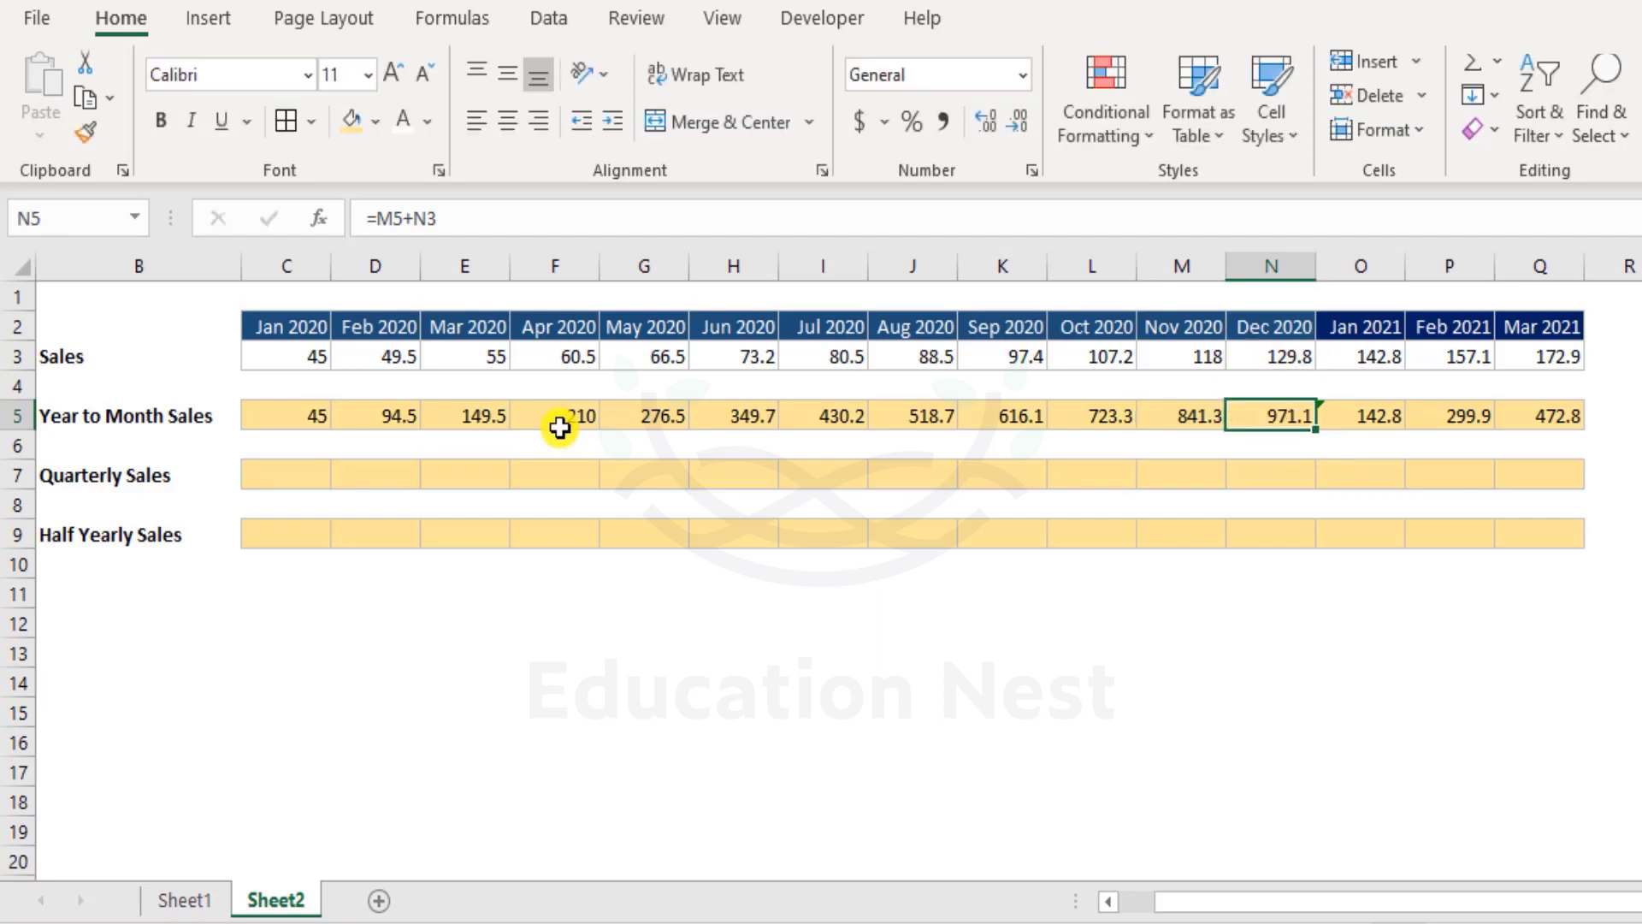
Clear the existing Year to Month Sales values in C5:Q5
left_click(659, 436)
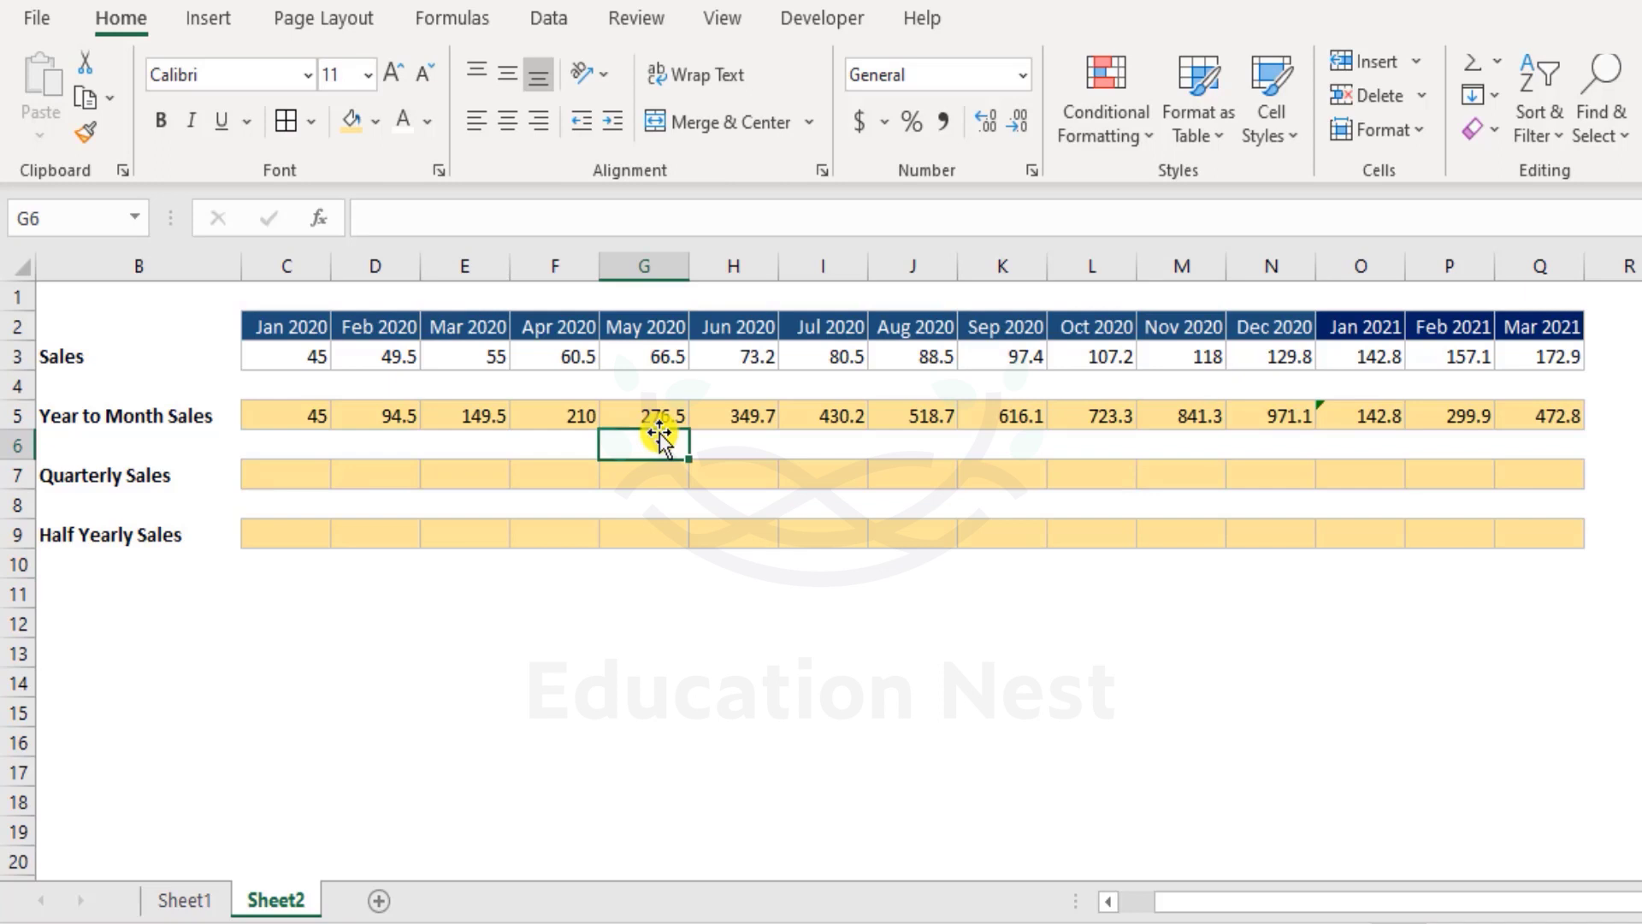
key("Up")
key("ctrl+Left")
key("Right")
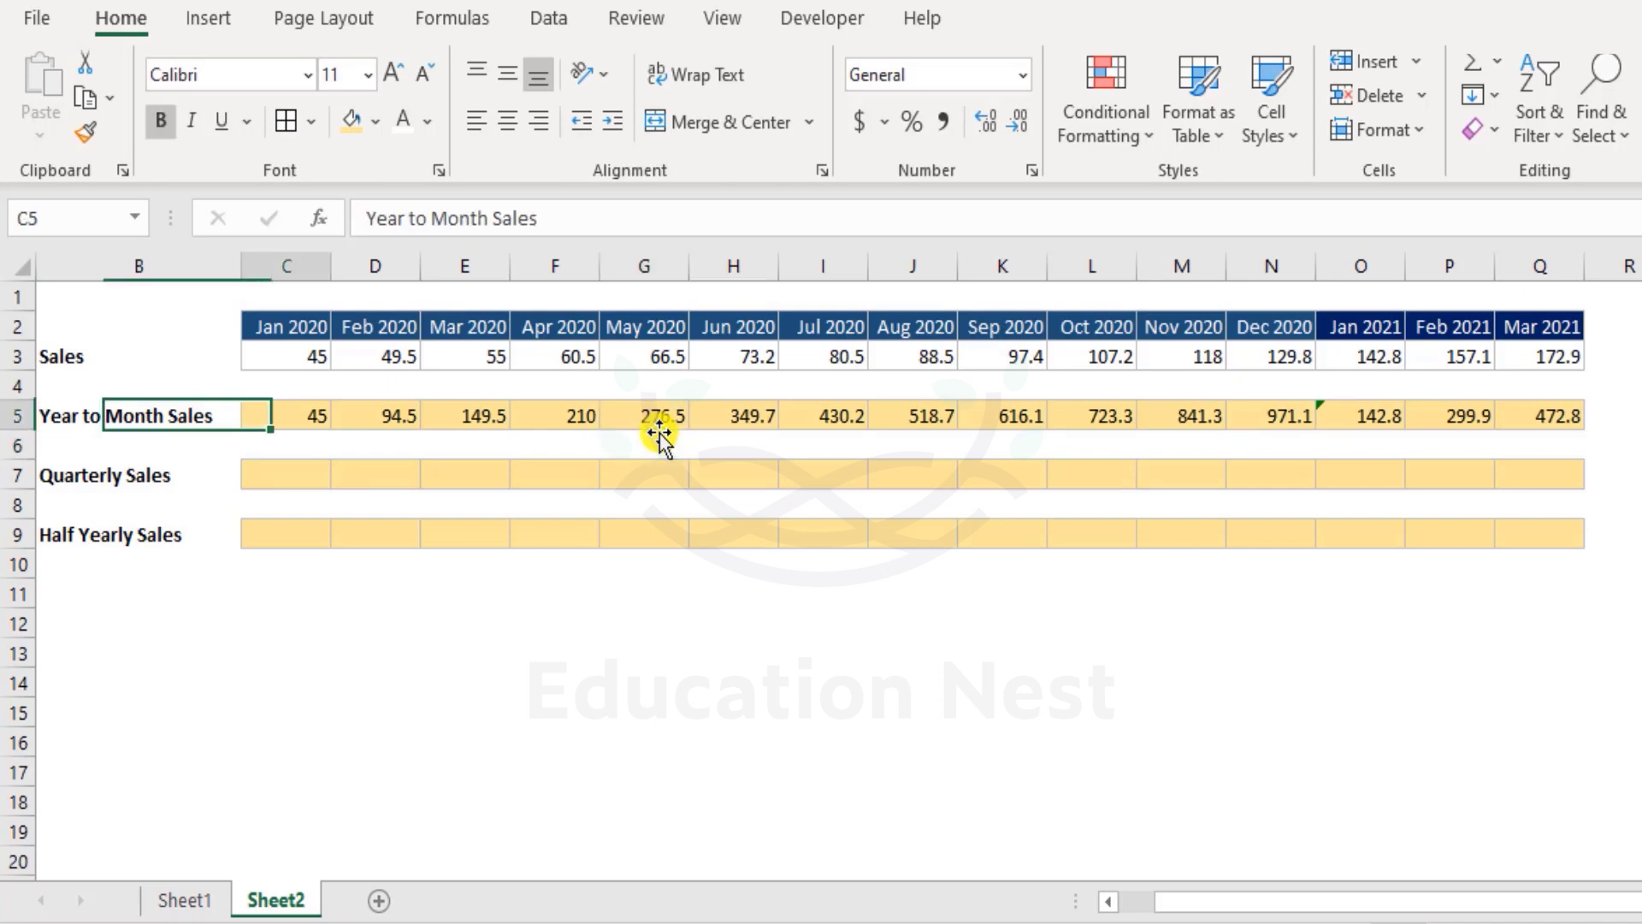
key("ctrl+shift+Right")
key("Delete")
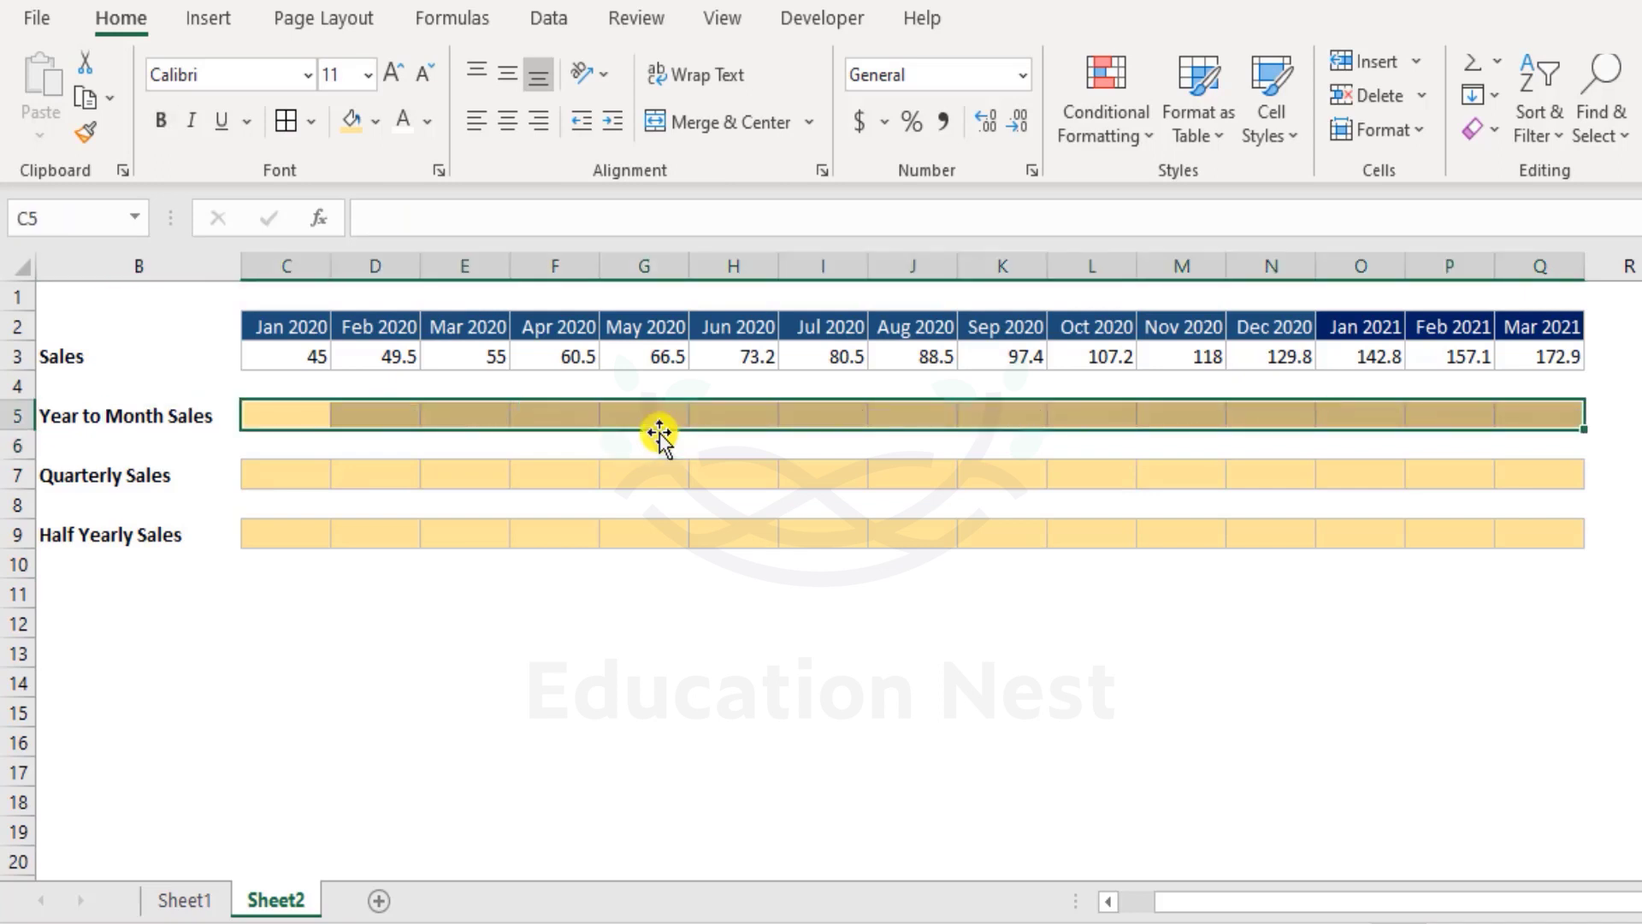
Enter =SUM(OFFSET(C3,0,0,1,-MONTH(C2))) in C5
key("Left")
key("Right")
type("=sum")
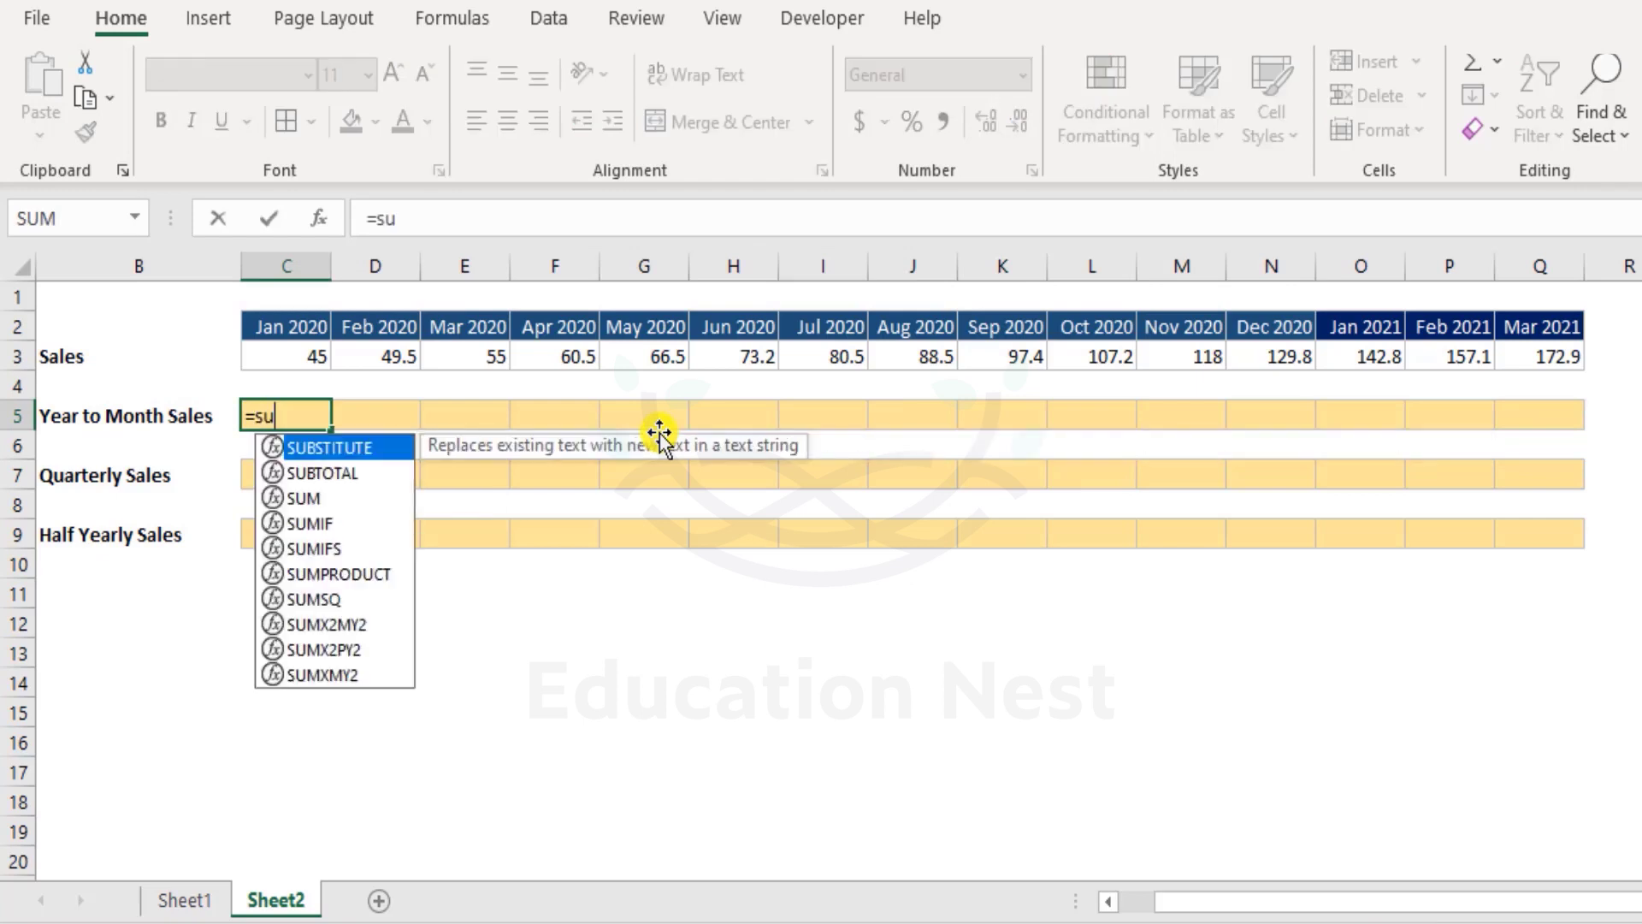
key("Tab")
type("off")
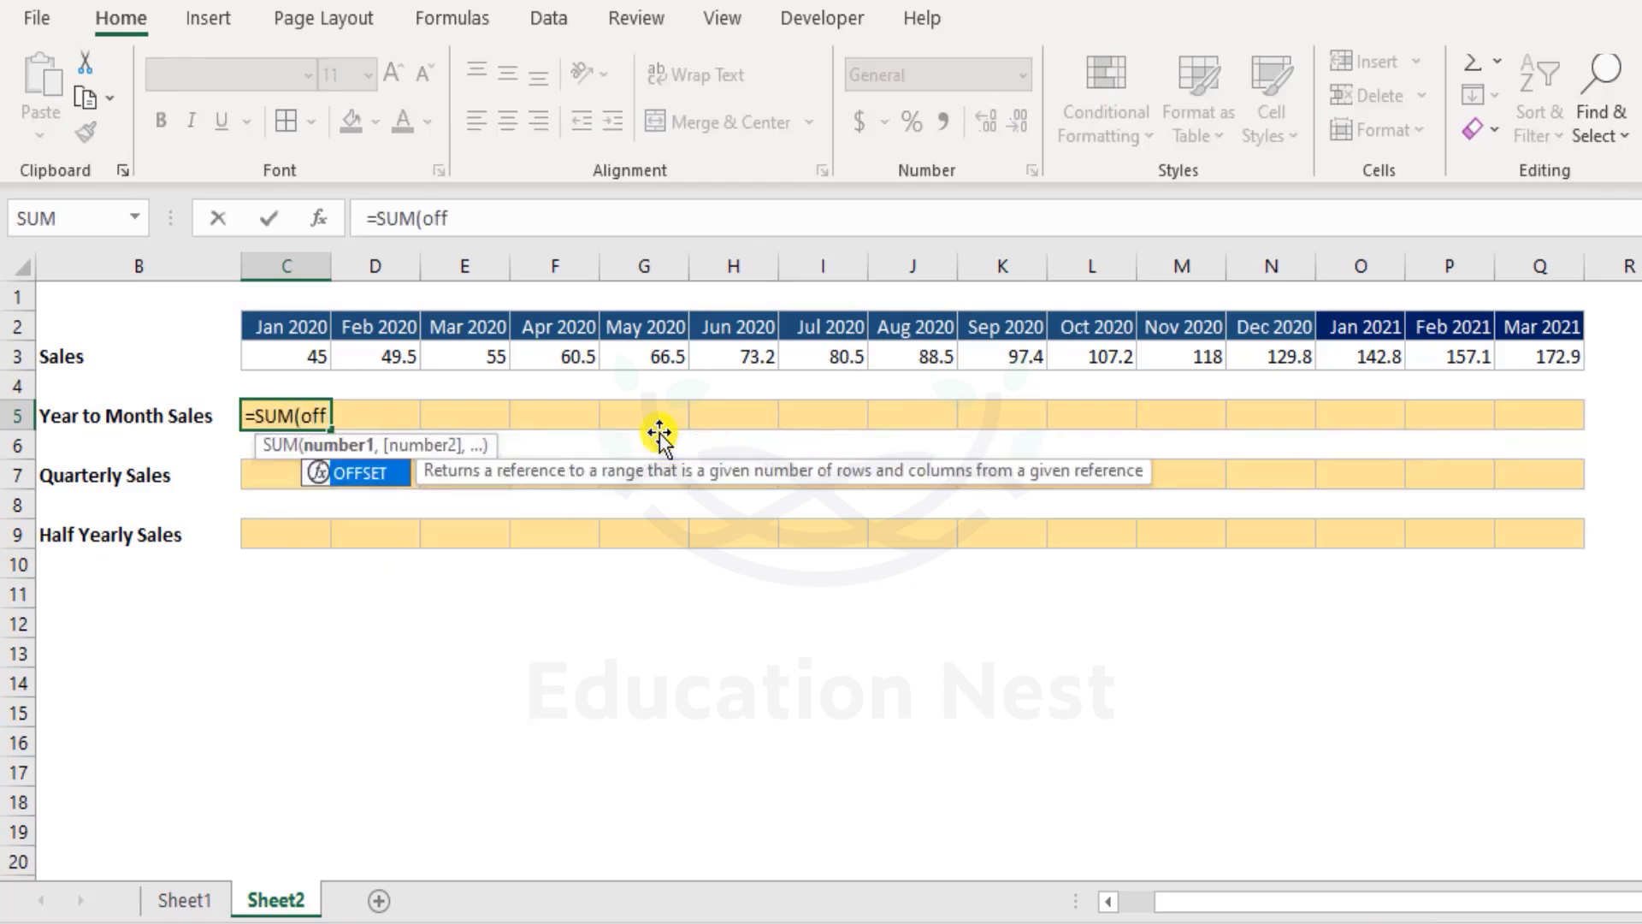
key("Tab")
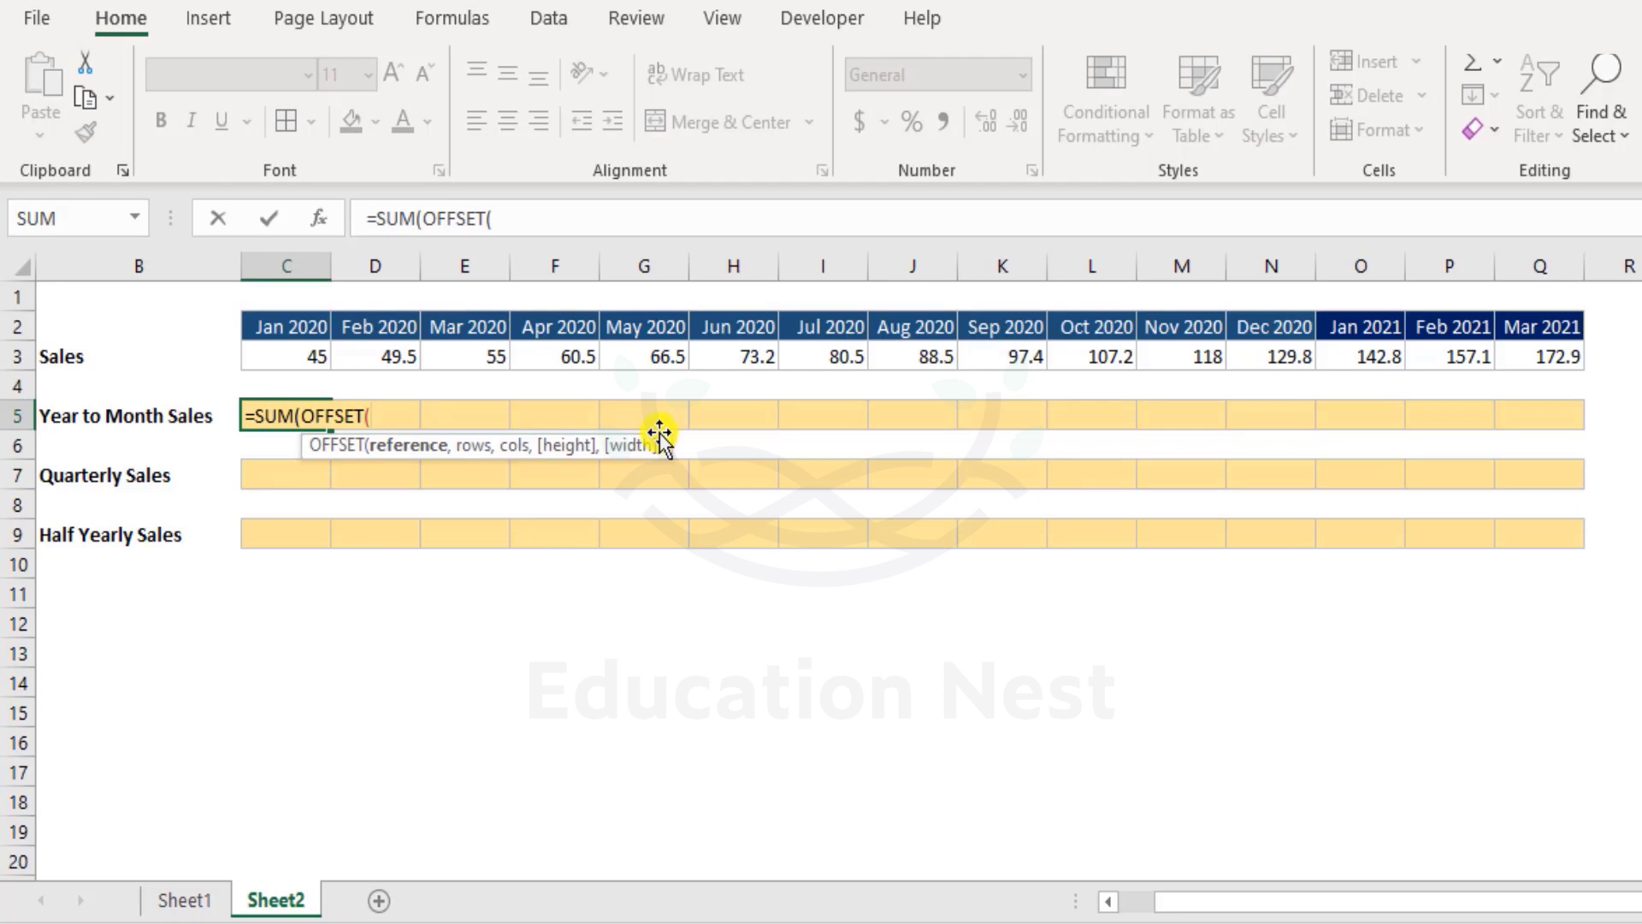
left_click(319, 357)
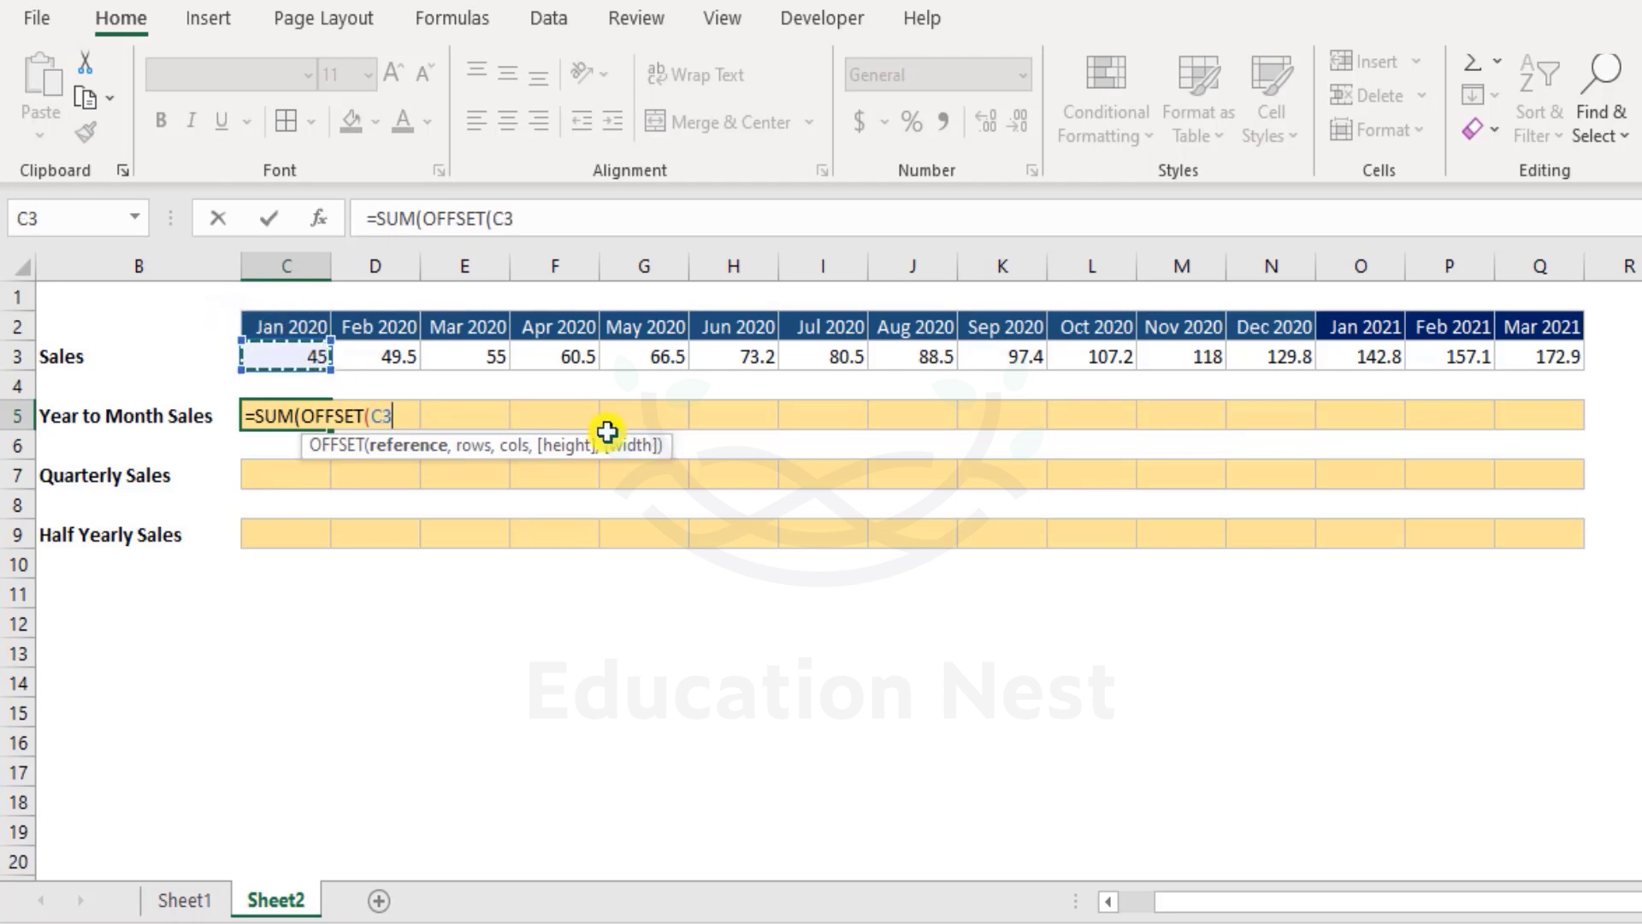
type(",")
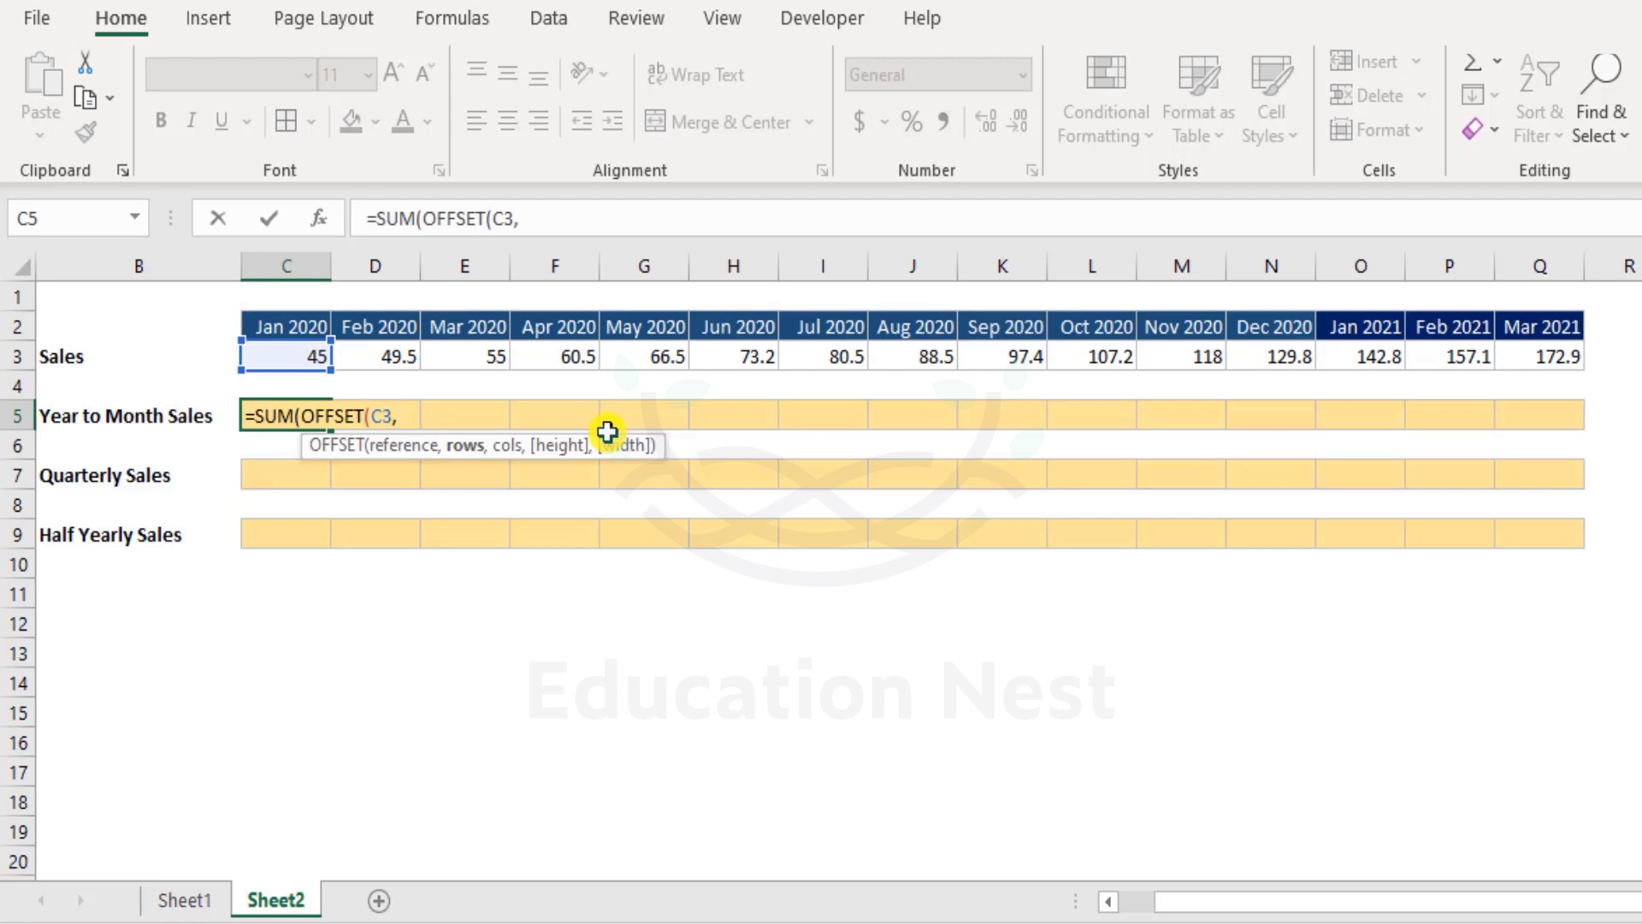
type("0,")
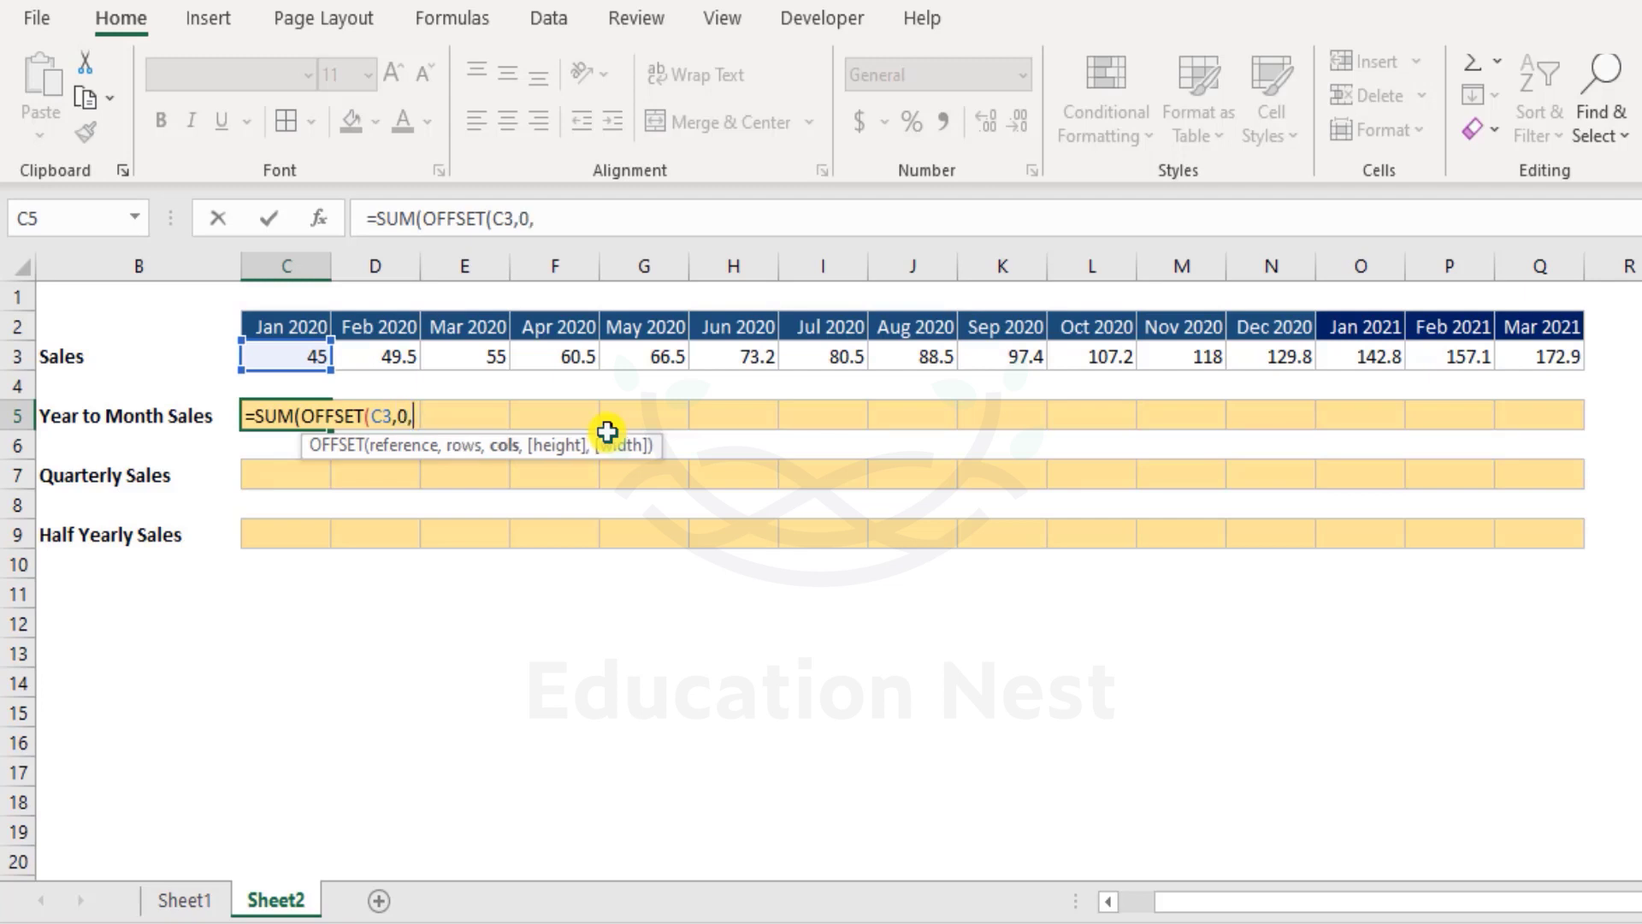
type("0,")
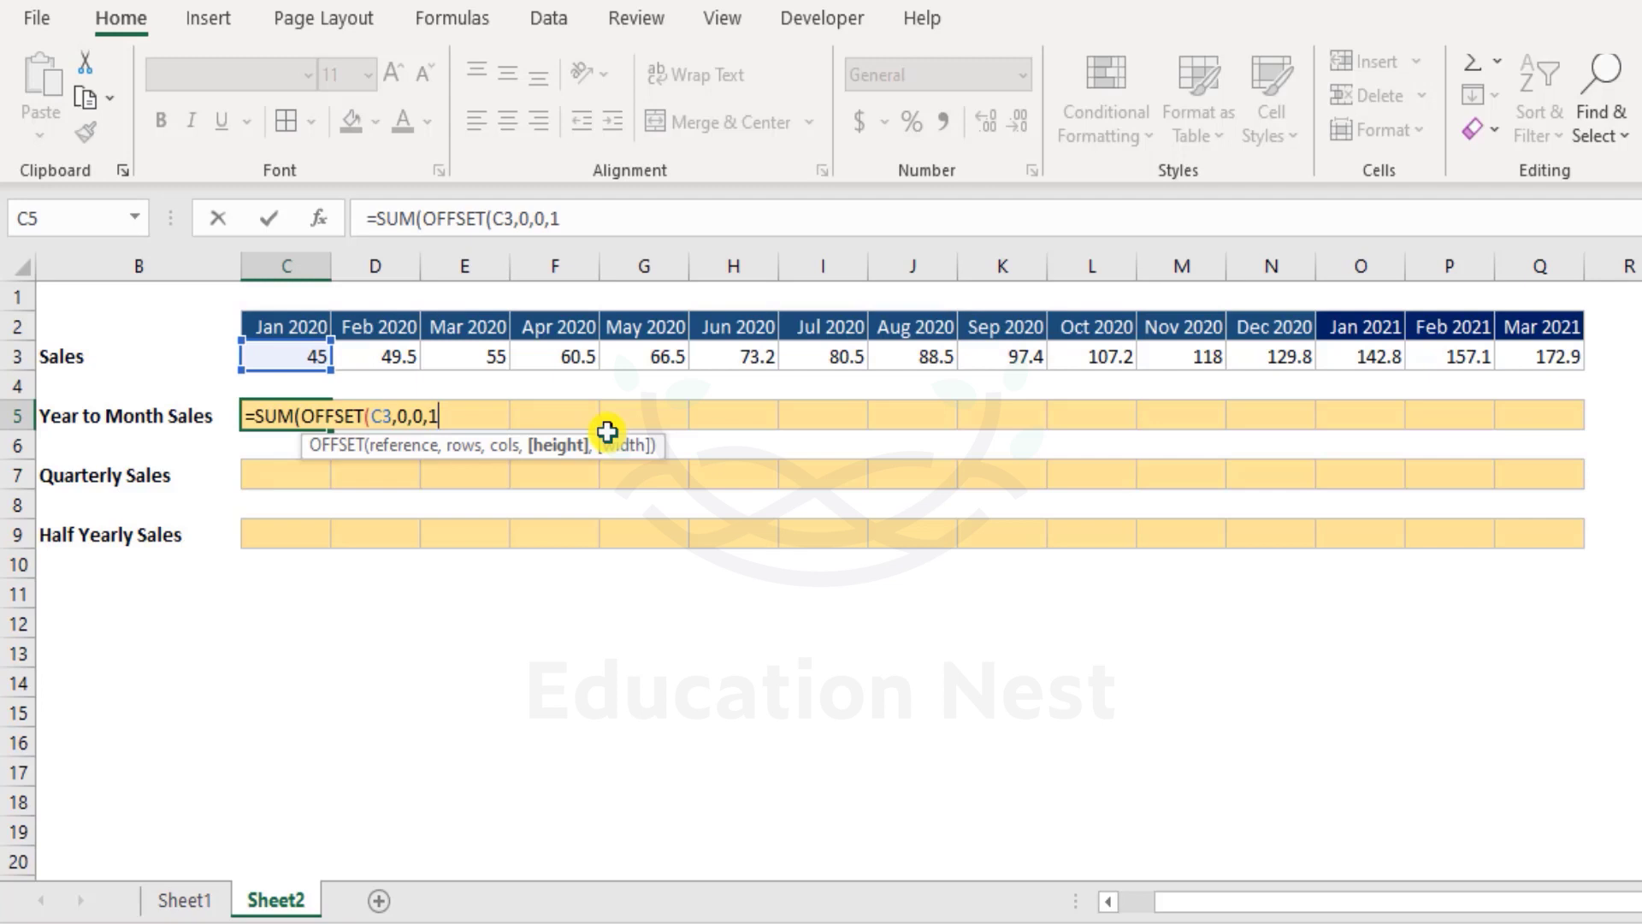
type("1,-month")
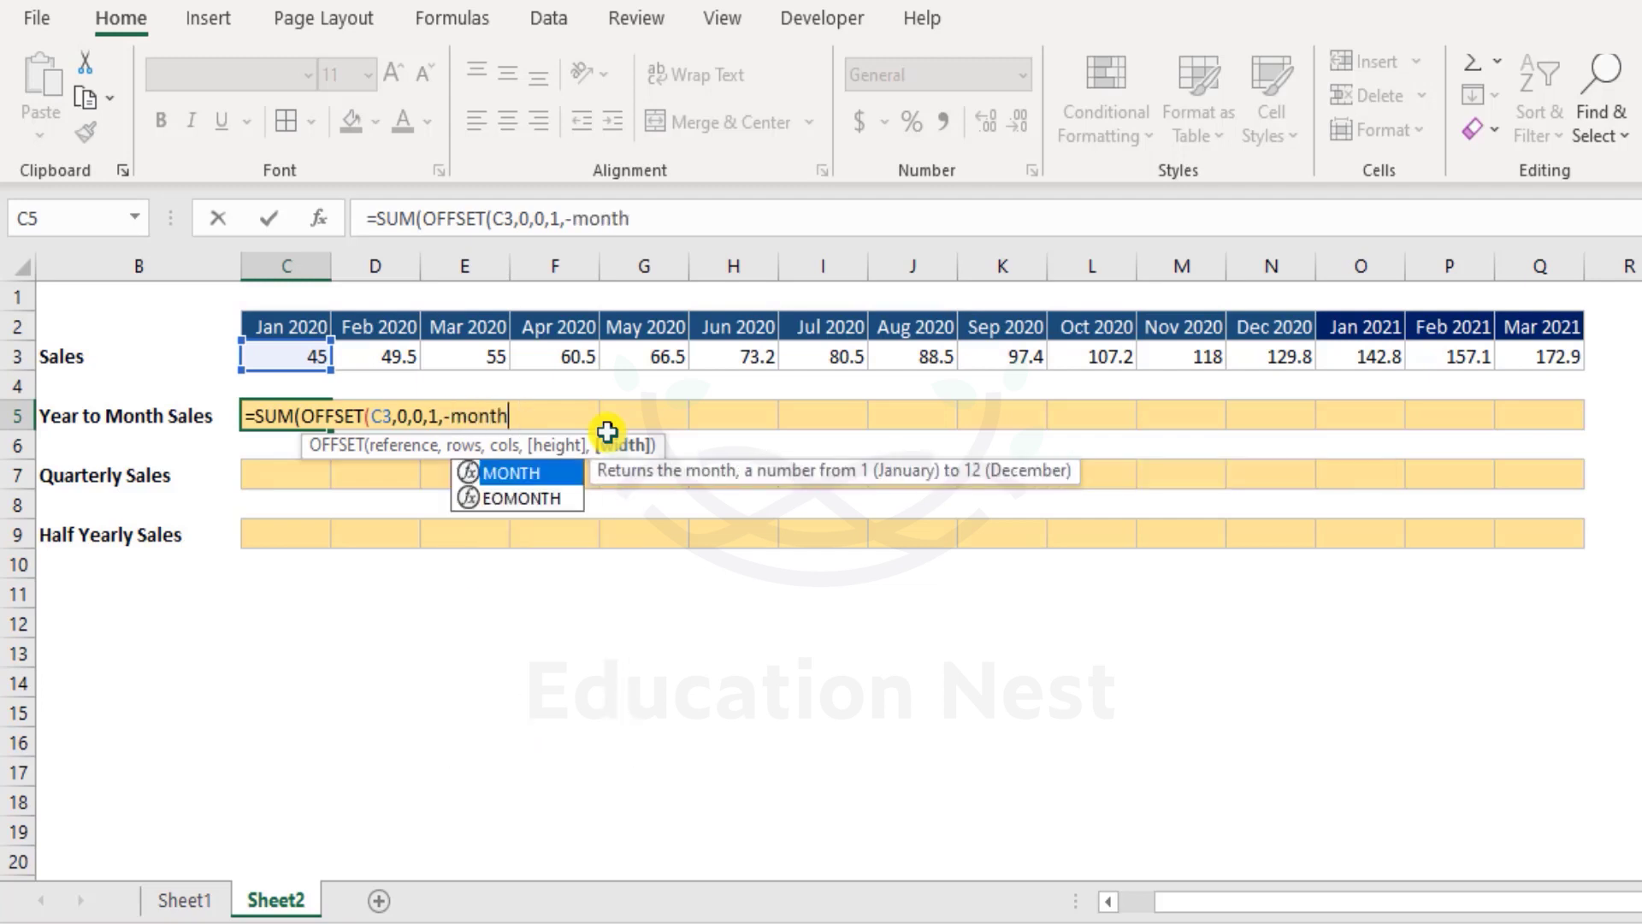
key("Tab")
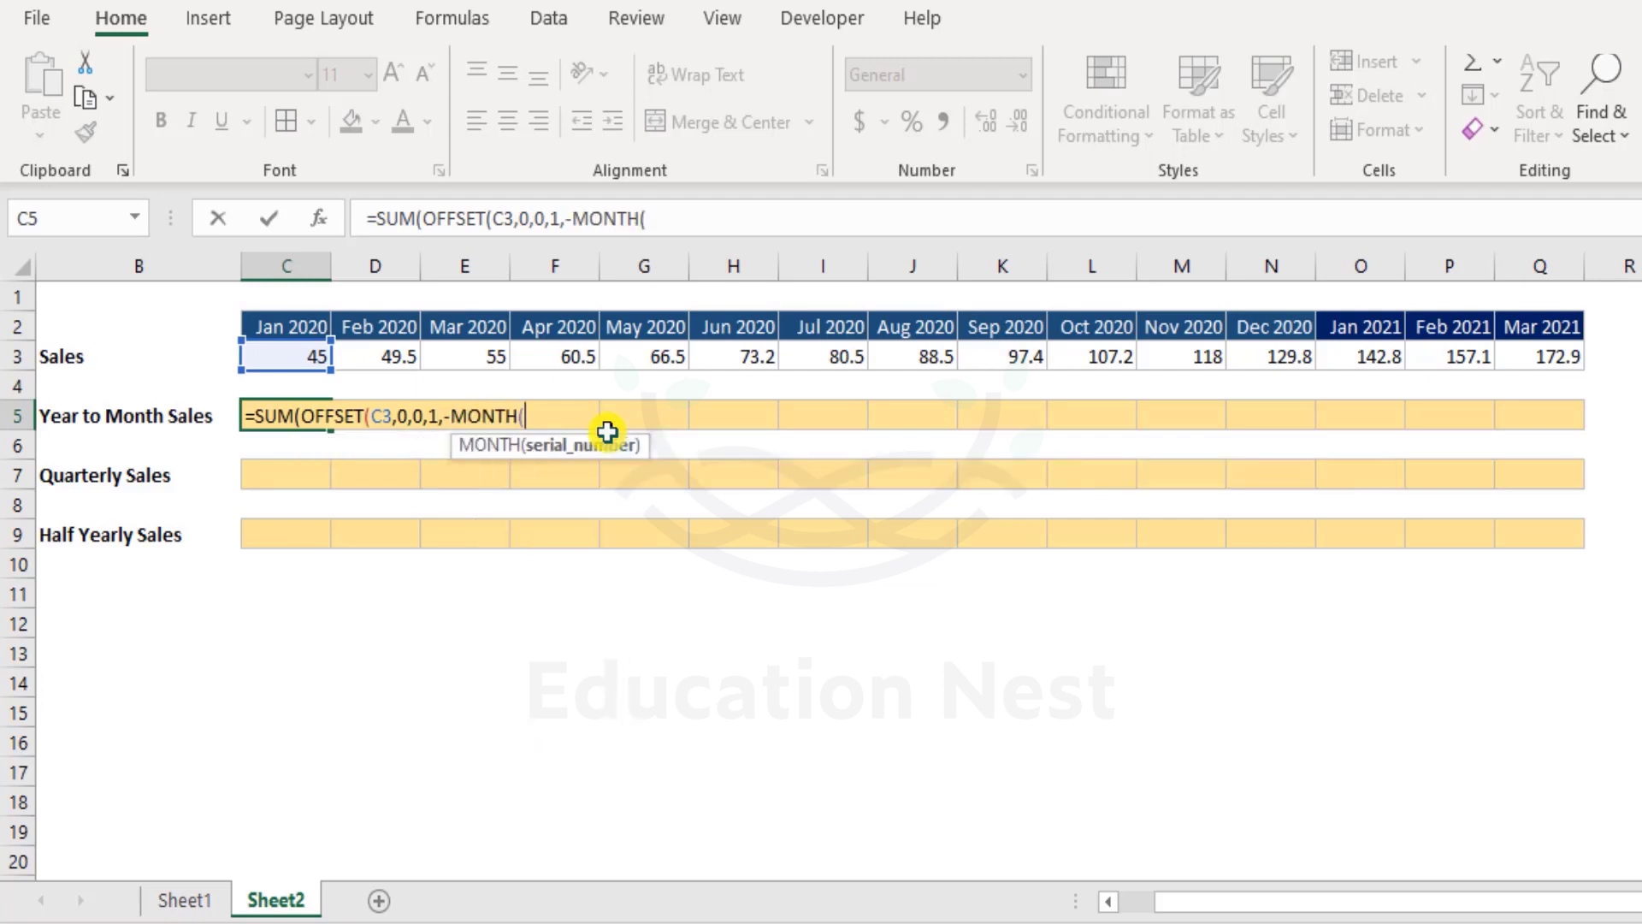
type("C2")
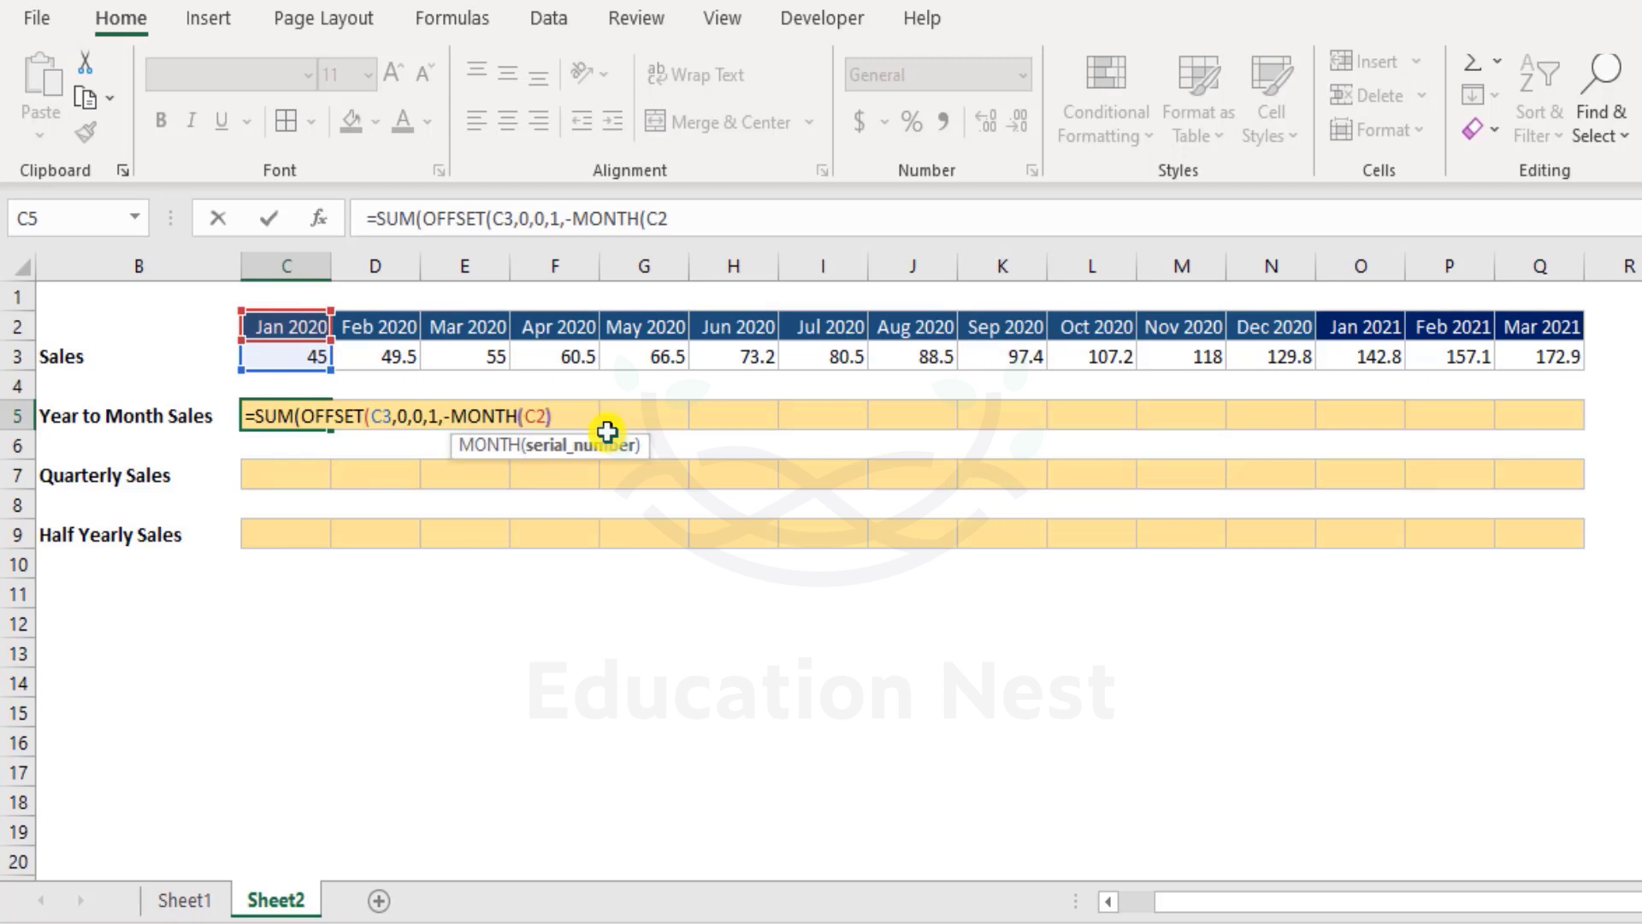
type(")")
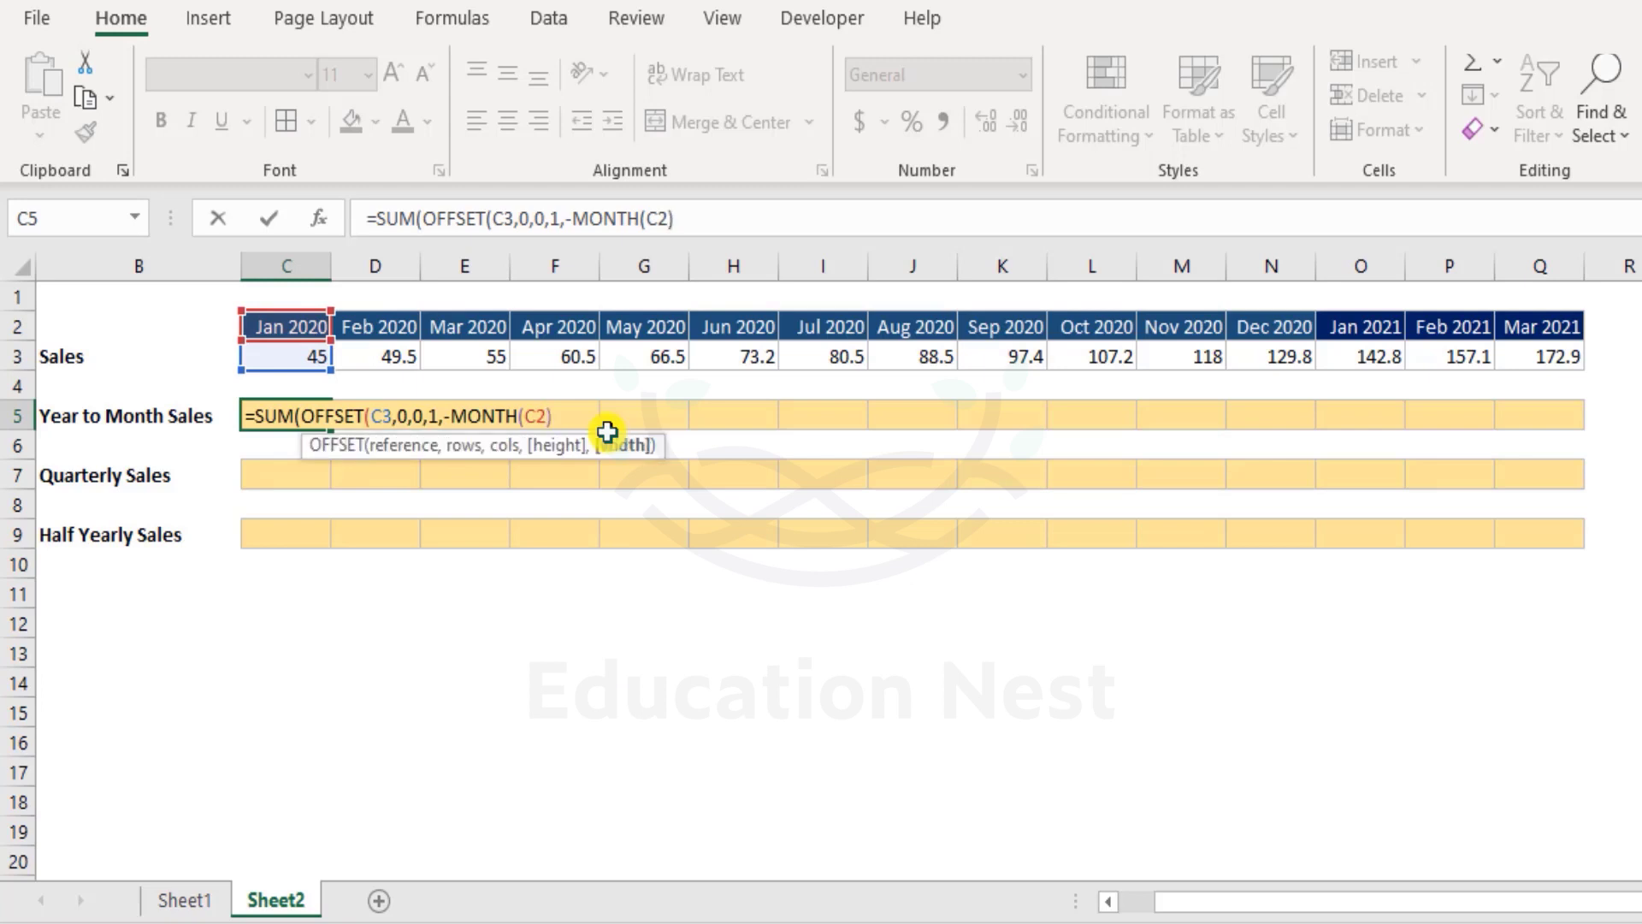
type(")")
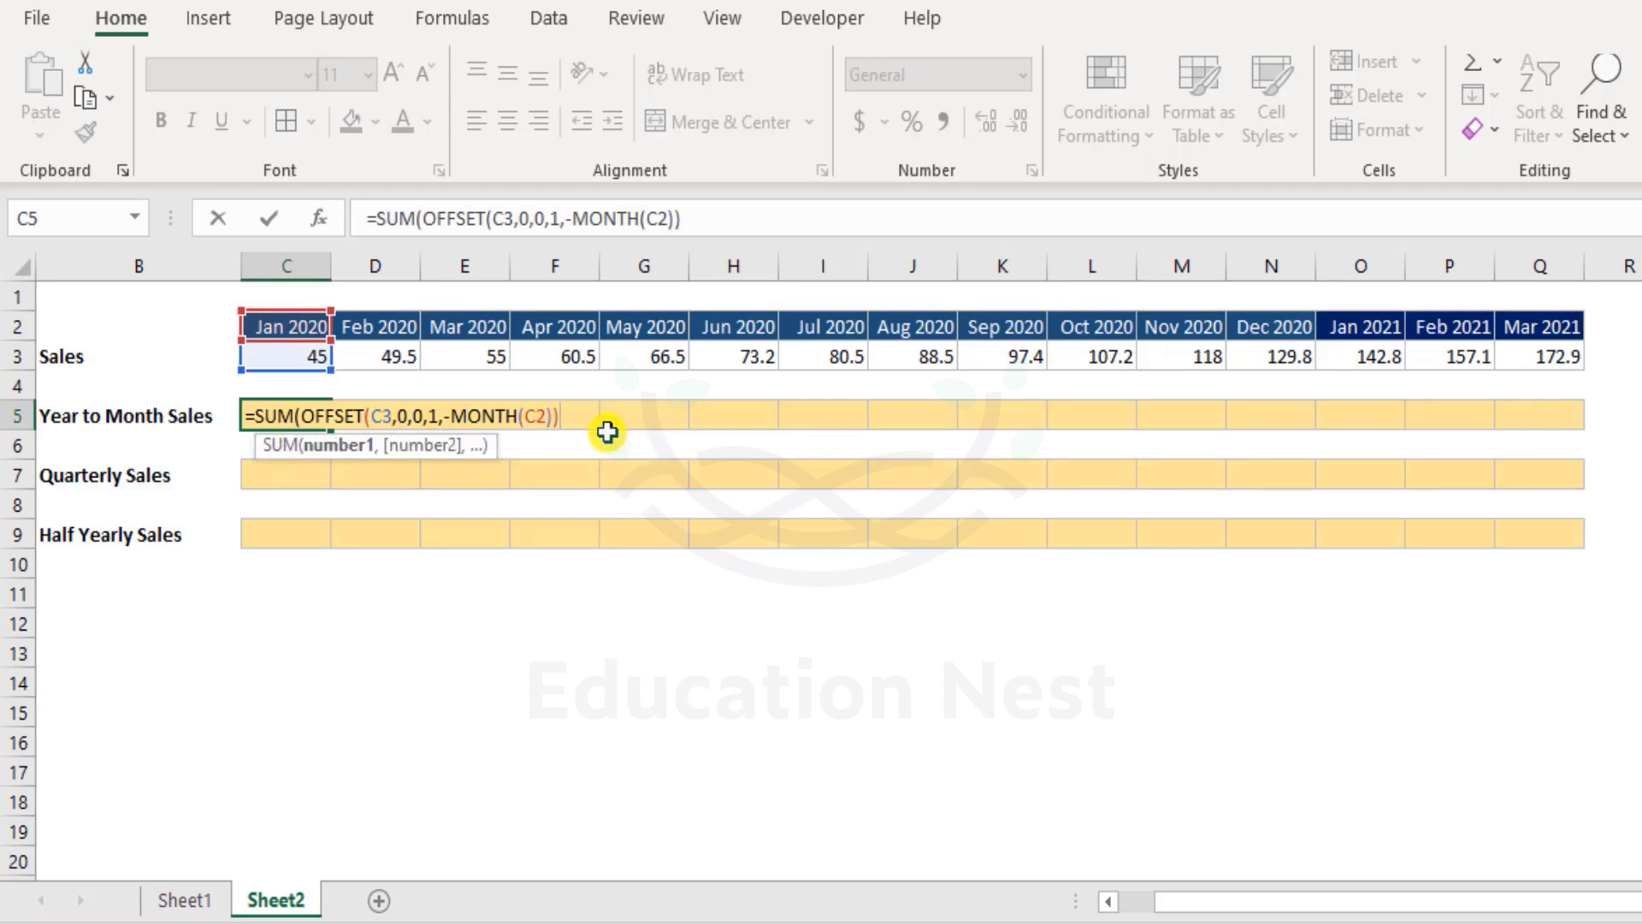
type(")")
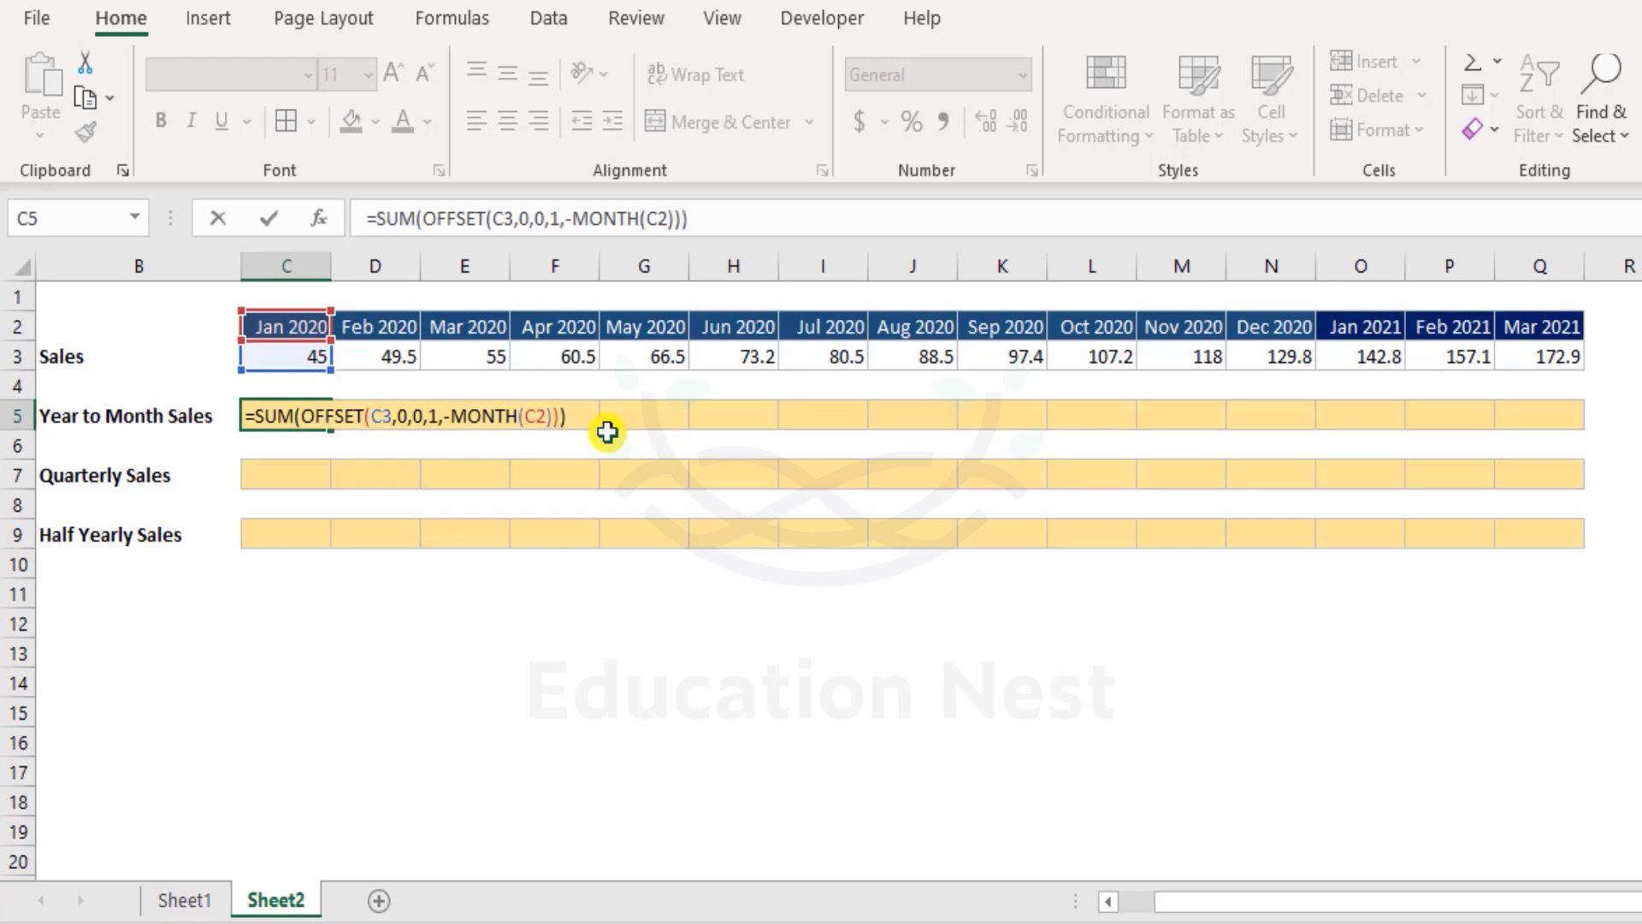
key("Return")
Fill the C5 formula right across C5:Q5 through Mar 2021
key("Up")
key("shift+Right")
key("shift+Right")
key("shift+Right")
key("shift+Right")
key("shift+Right")
key("shift+Right")
key("shift+Right")
key("shift+Right")
key("shift+Right")
key("shift+Right")
key("shift+Right")
key("shift+Right")
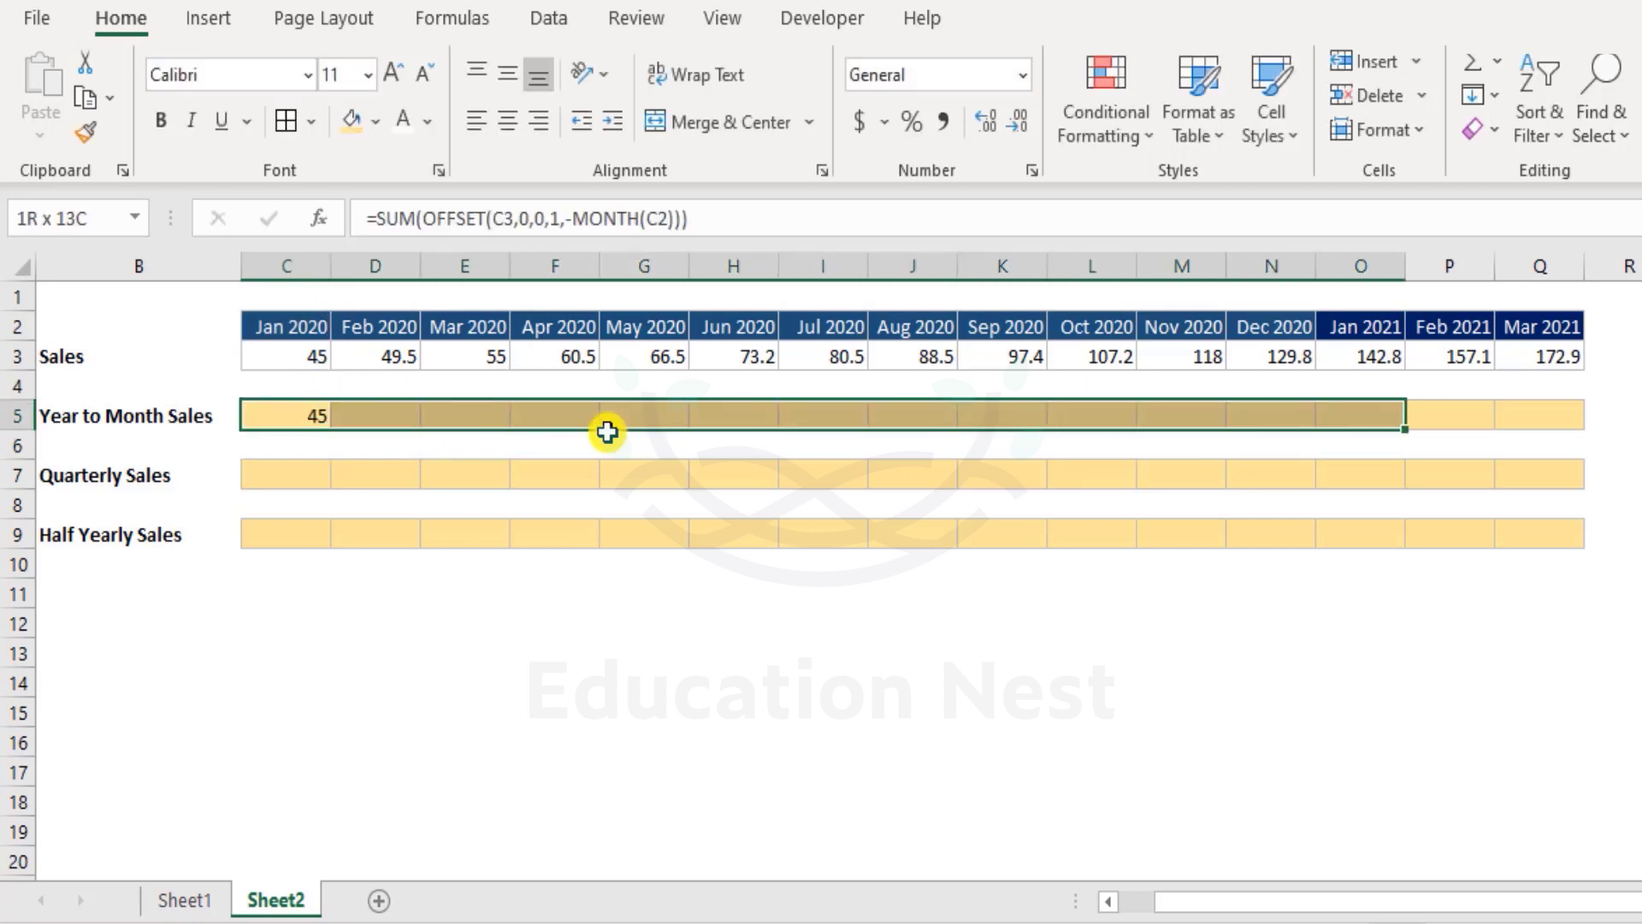
key("shift+Right")
key("shift+Right")
key("shift+Right")
key("shift+Left")
key("ctrl+r")
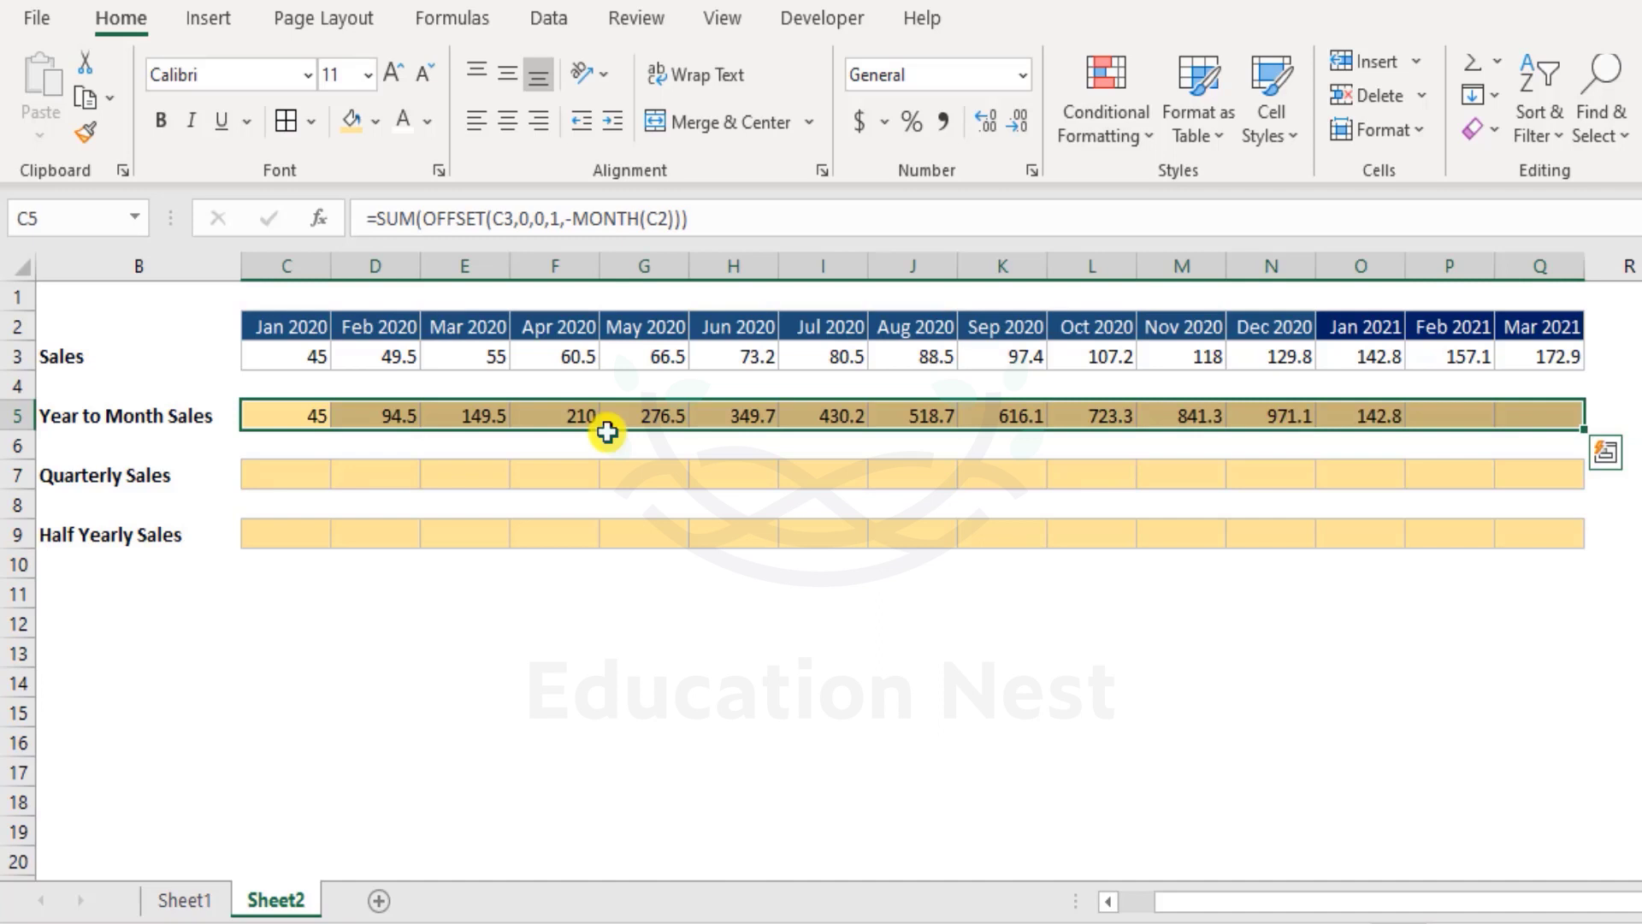
Compare the Feb, Jun and Dec 2020 year-to-month formulas against sums of the selected sales
left_click(392, 411)
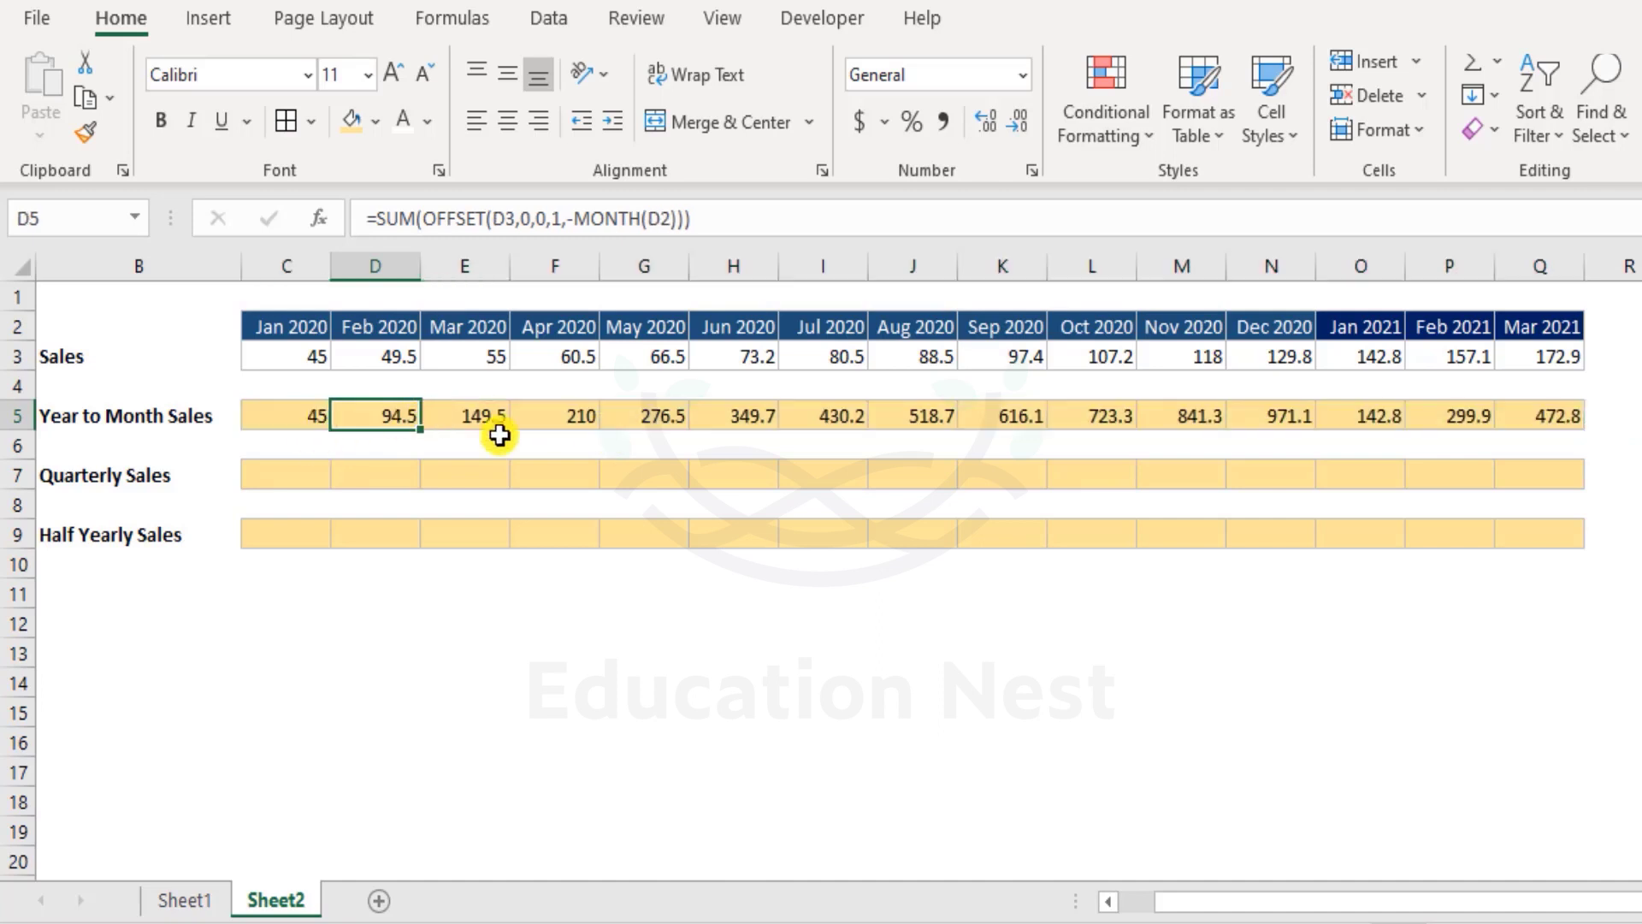
left_click_drag(308, 363, 749, 352)
left_click(396, 414)
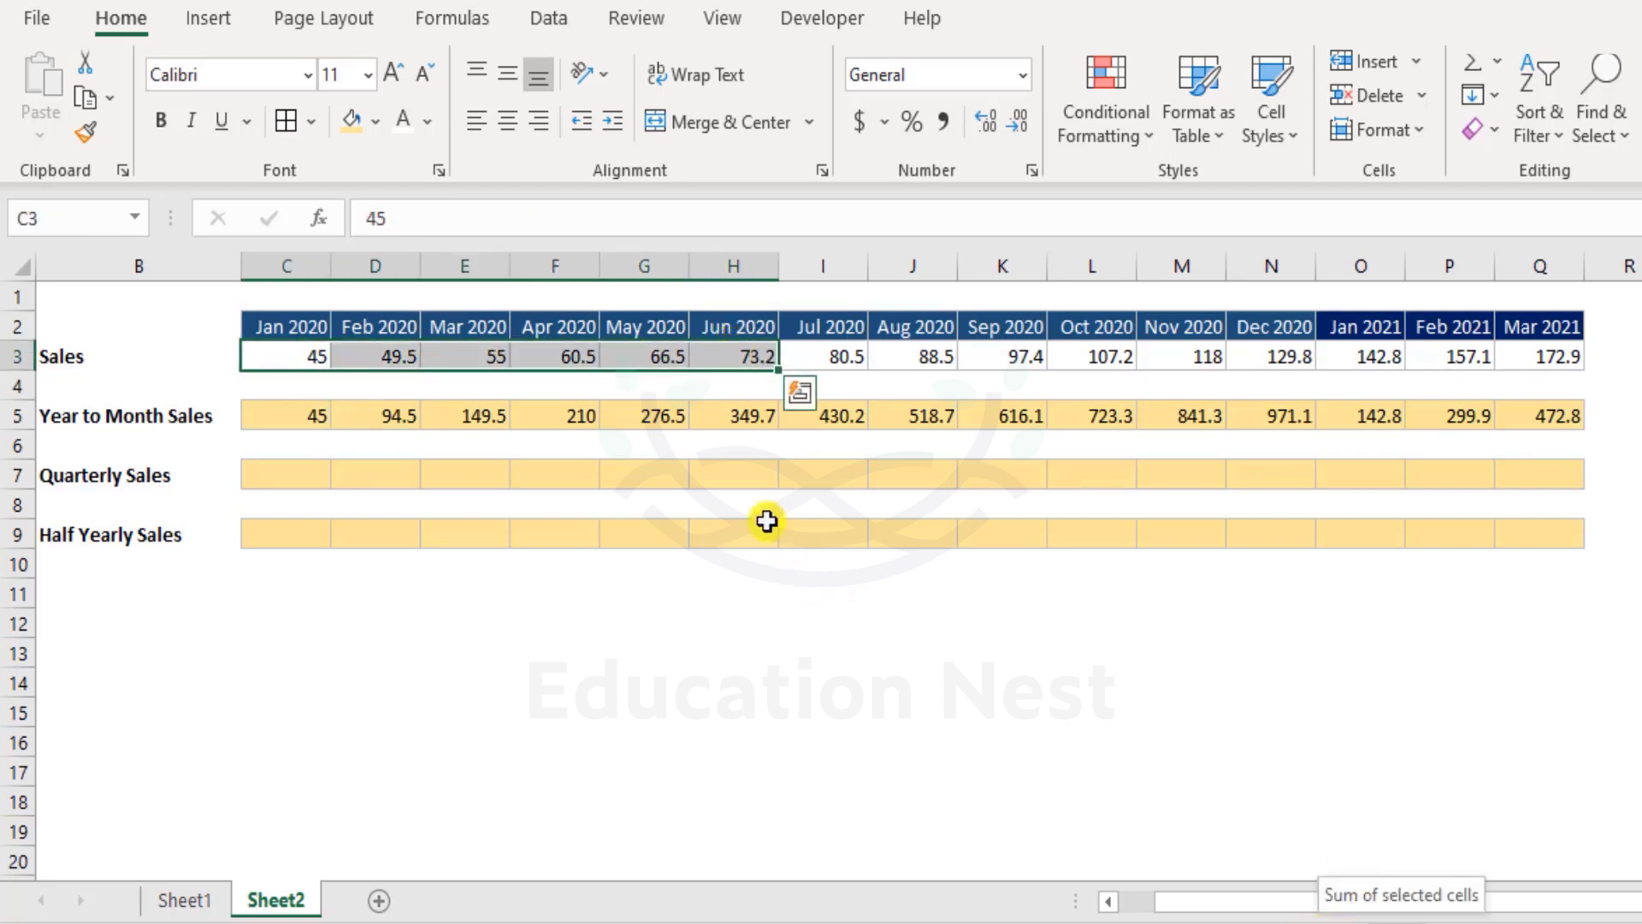
left_click(760, 412)
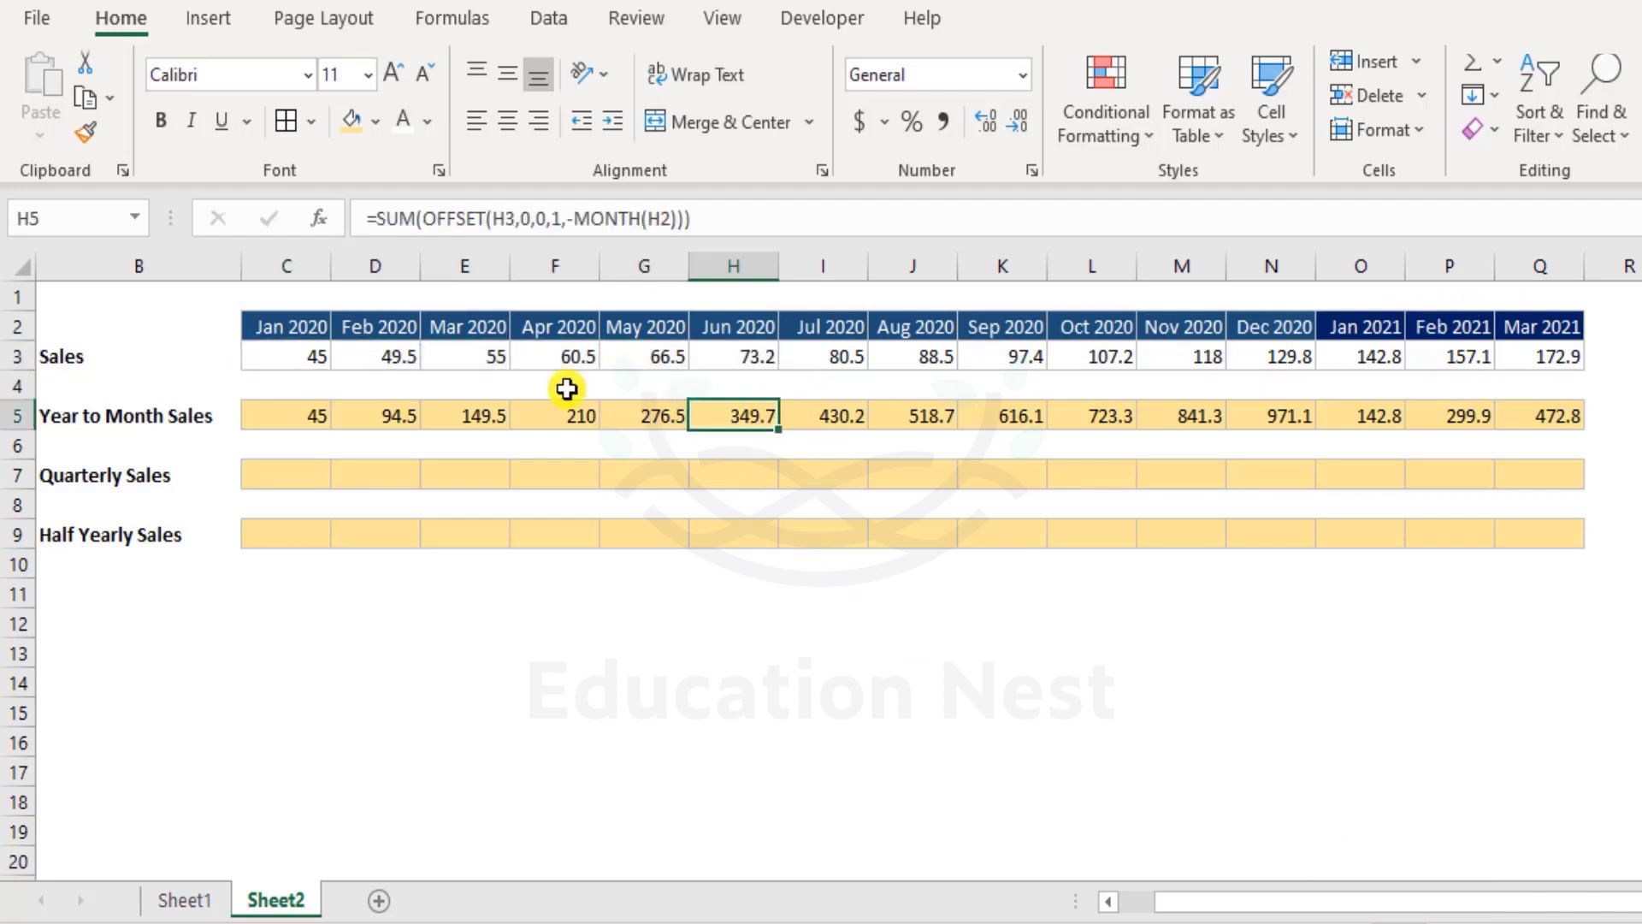
left_click_drag(278, 353, 1283, 356)
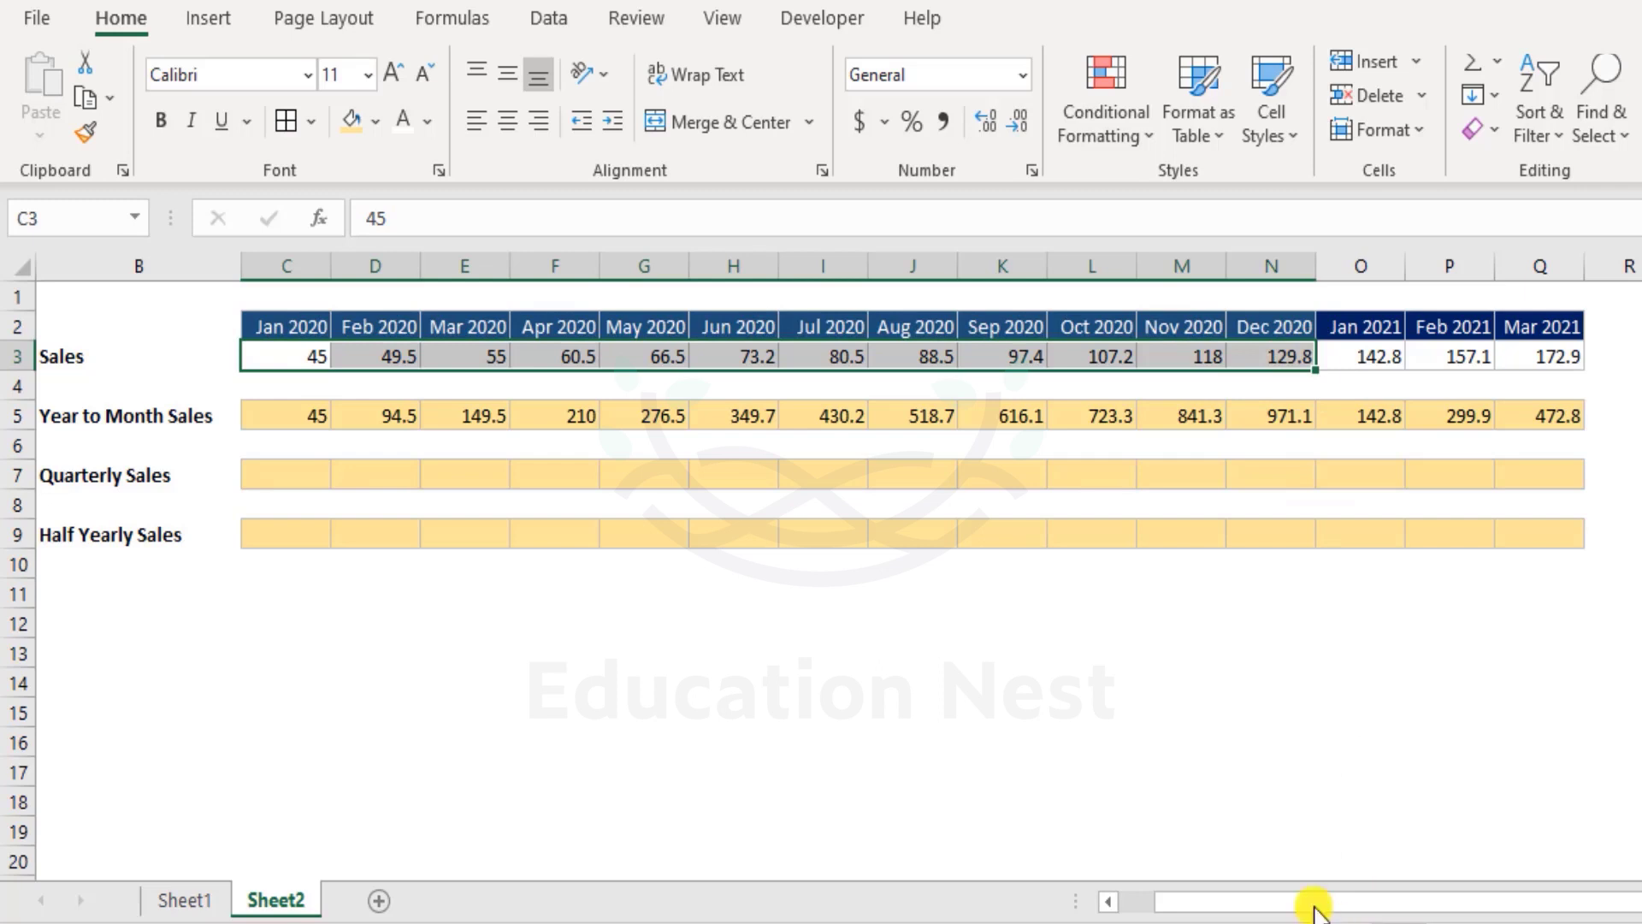
left_click(1292, 419)
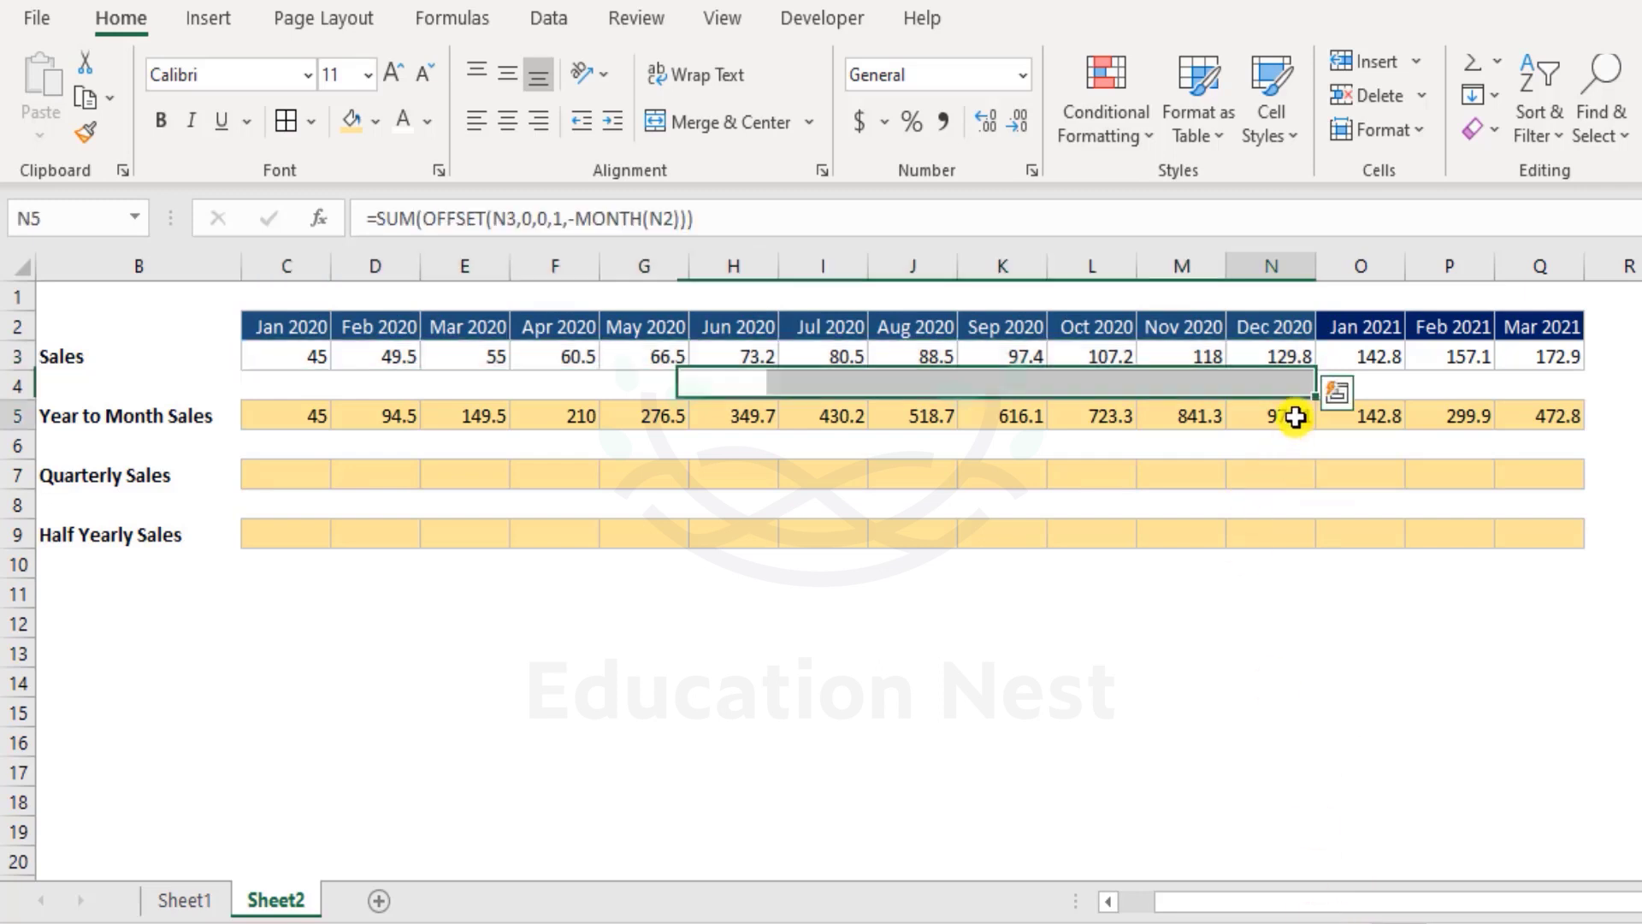
Verify the Jan 2021 restart at 142.8 and the Aug 2020 SUM(OFFSET) formula
left_click(1395, 354)
left_click(1399, 408)
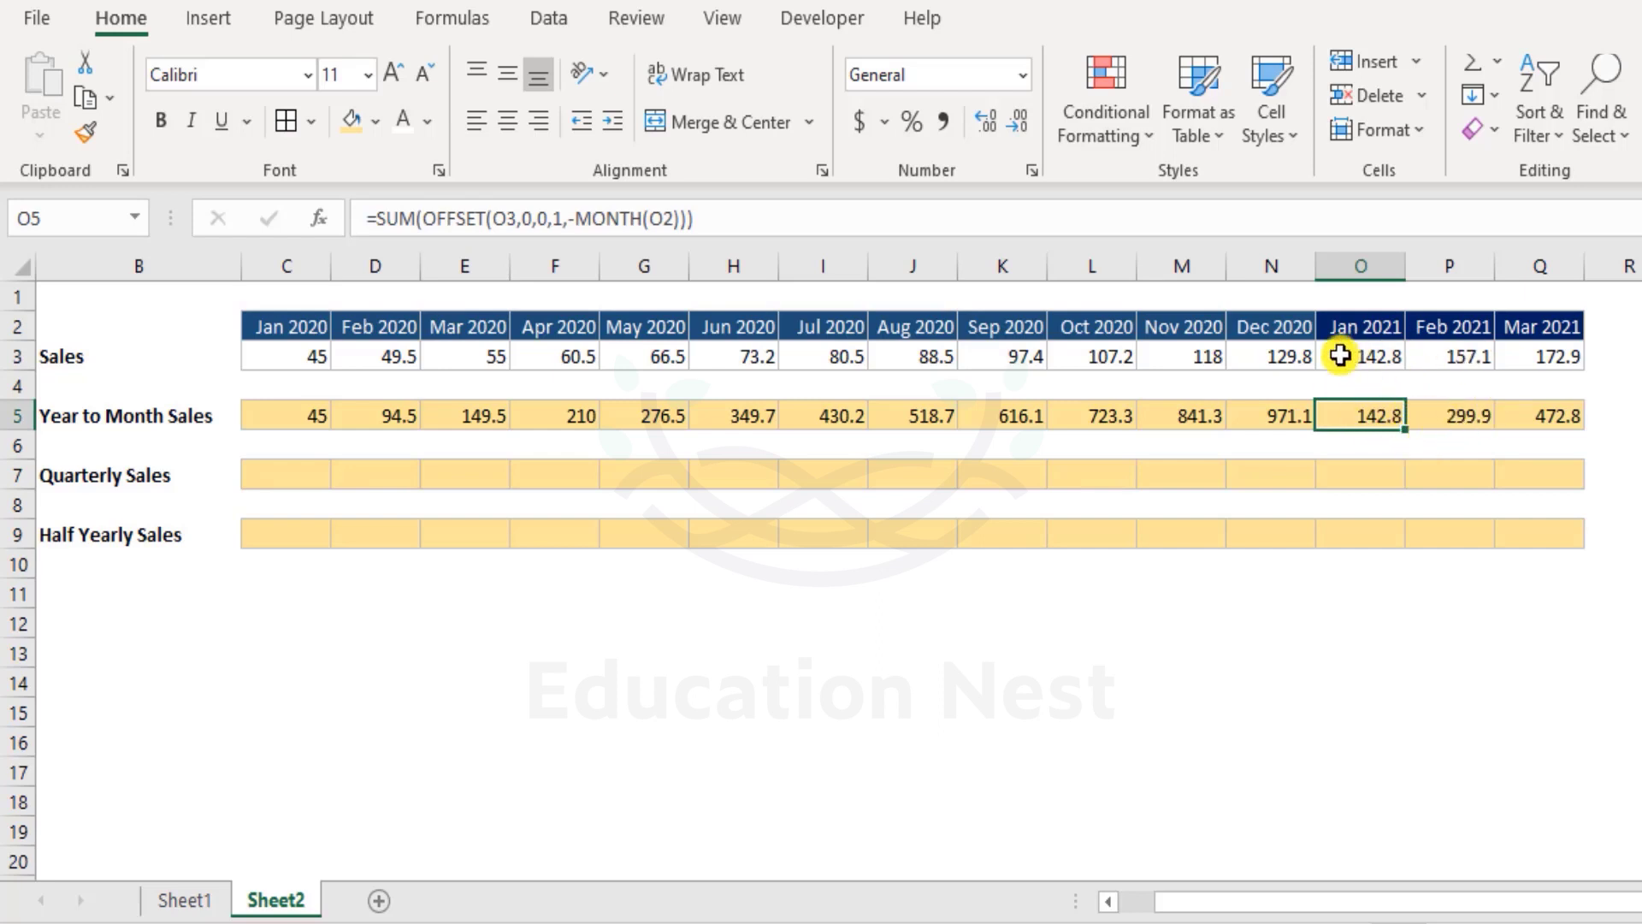
left_click_drag(1368, 356, 1451, 352)
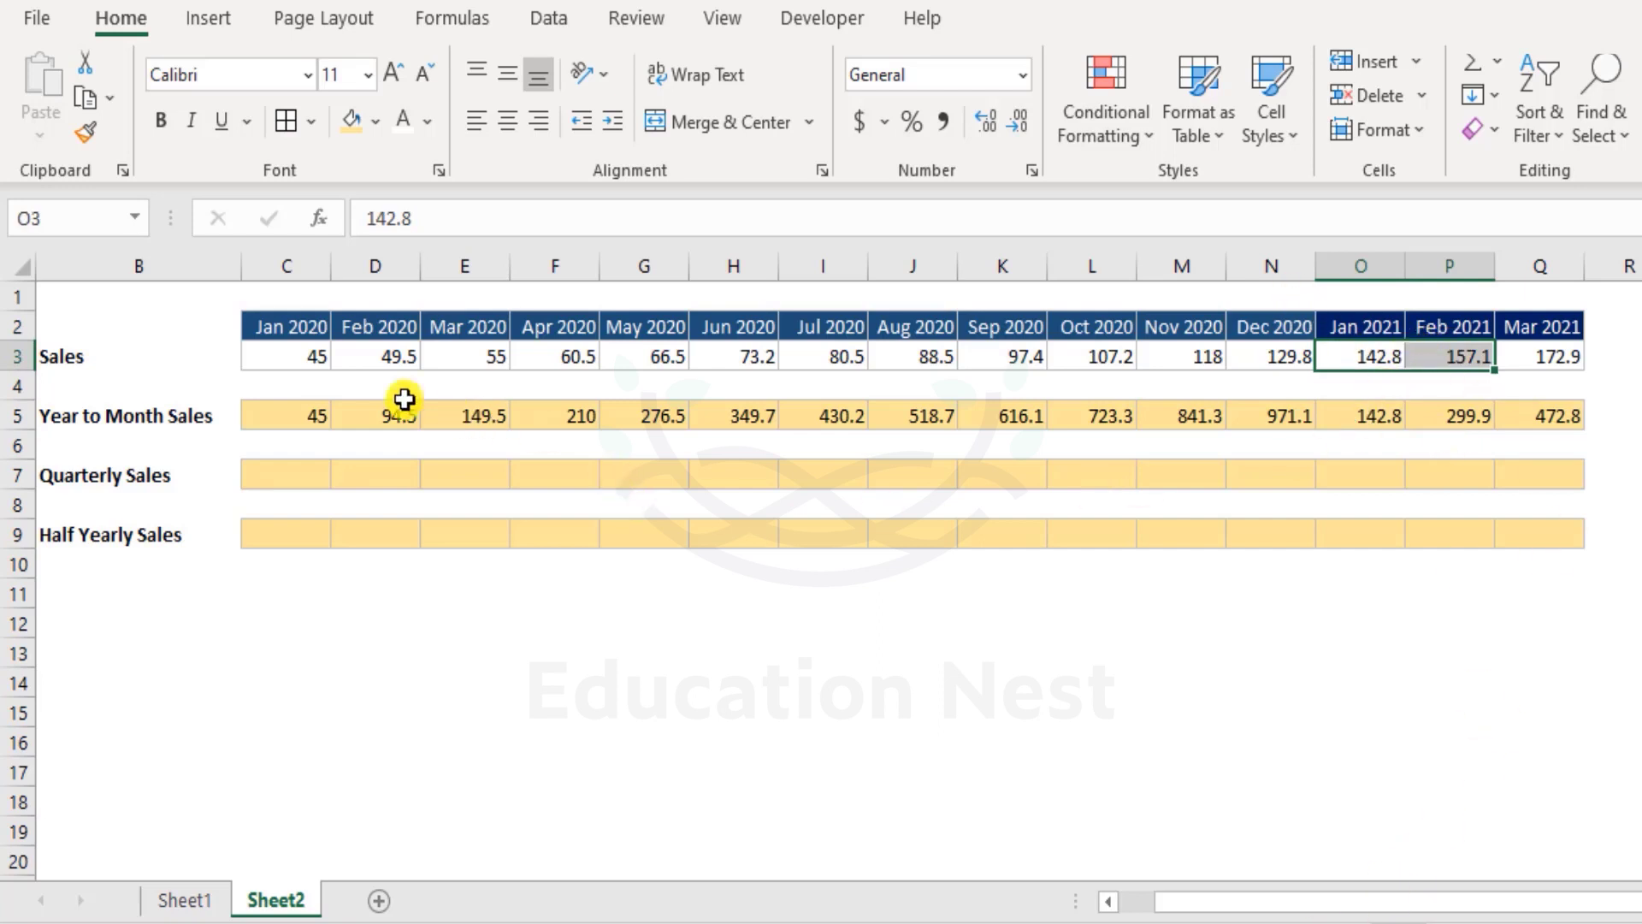
left_click_drag(300, 356, 1239, 356)
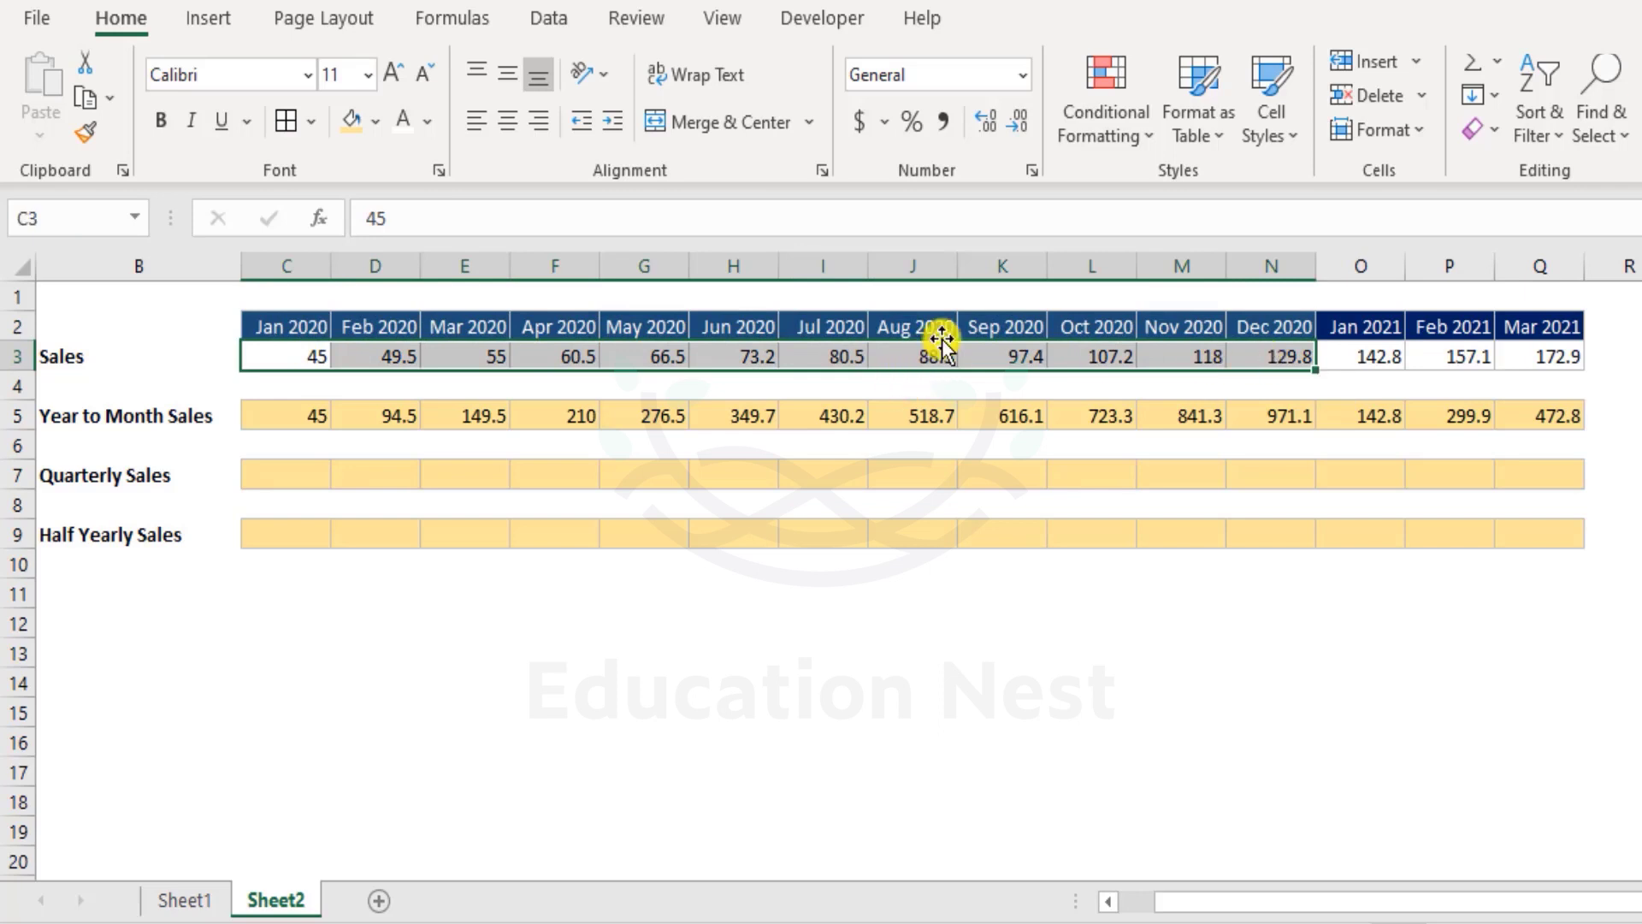
left_click_drag(942, 324, 302, 367)
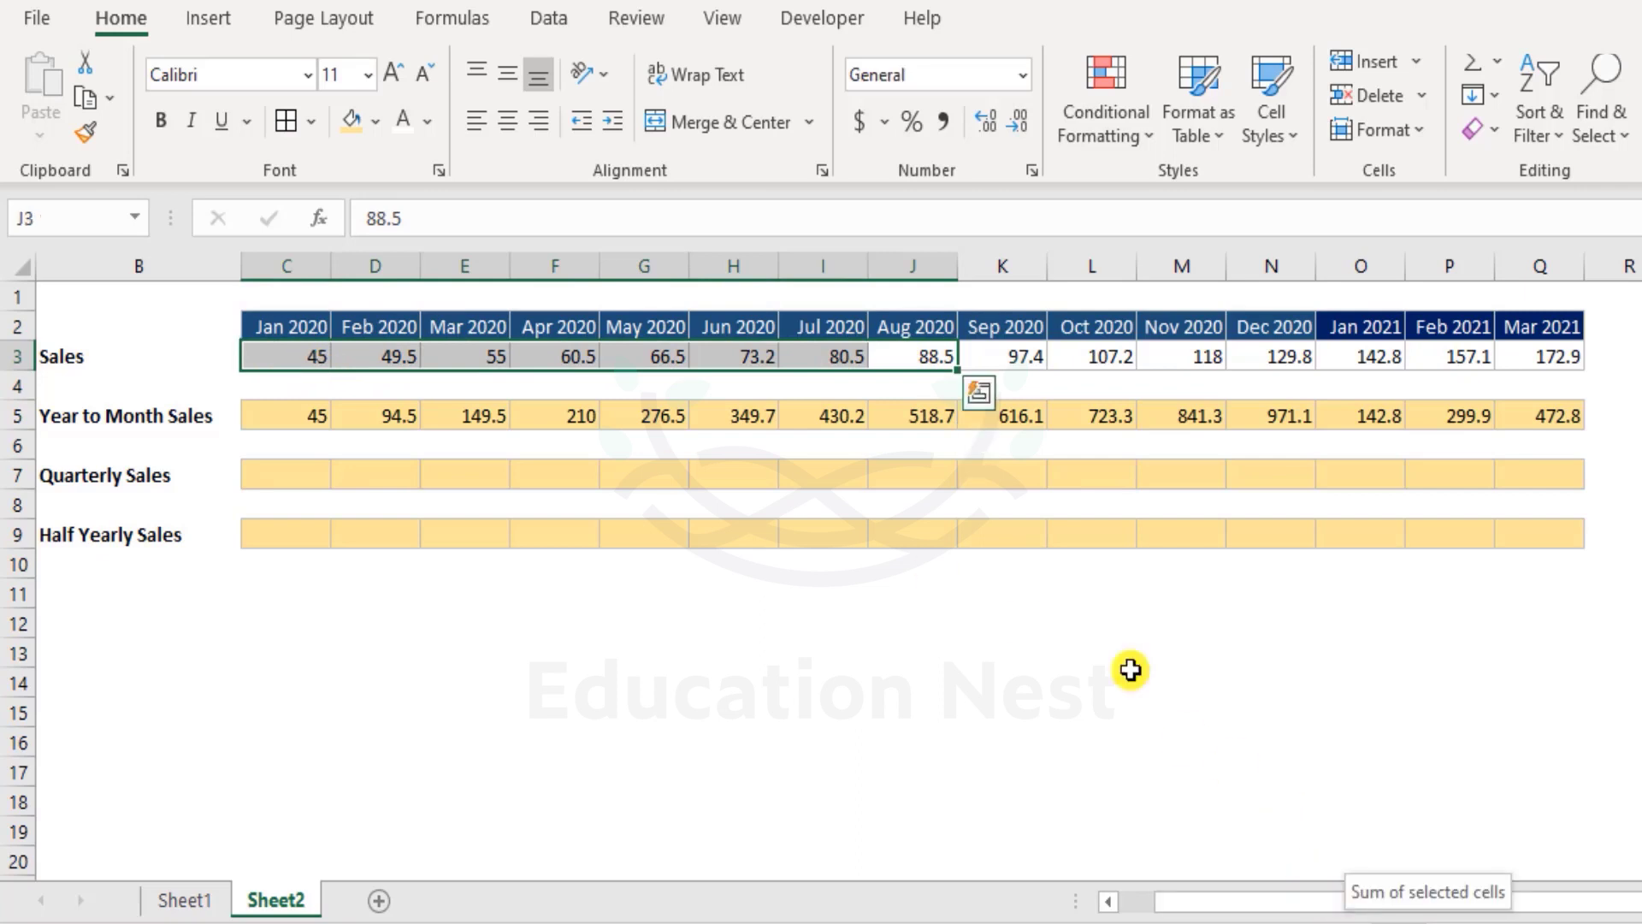
left_click(931, 415)
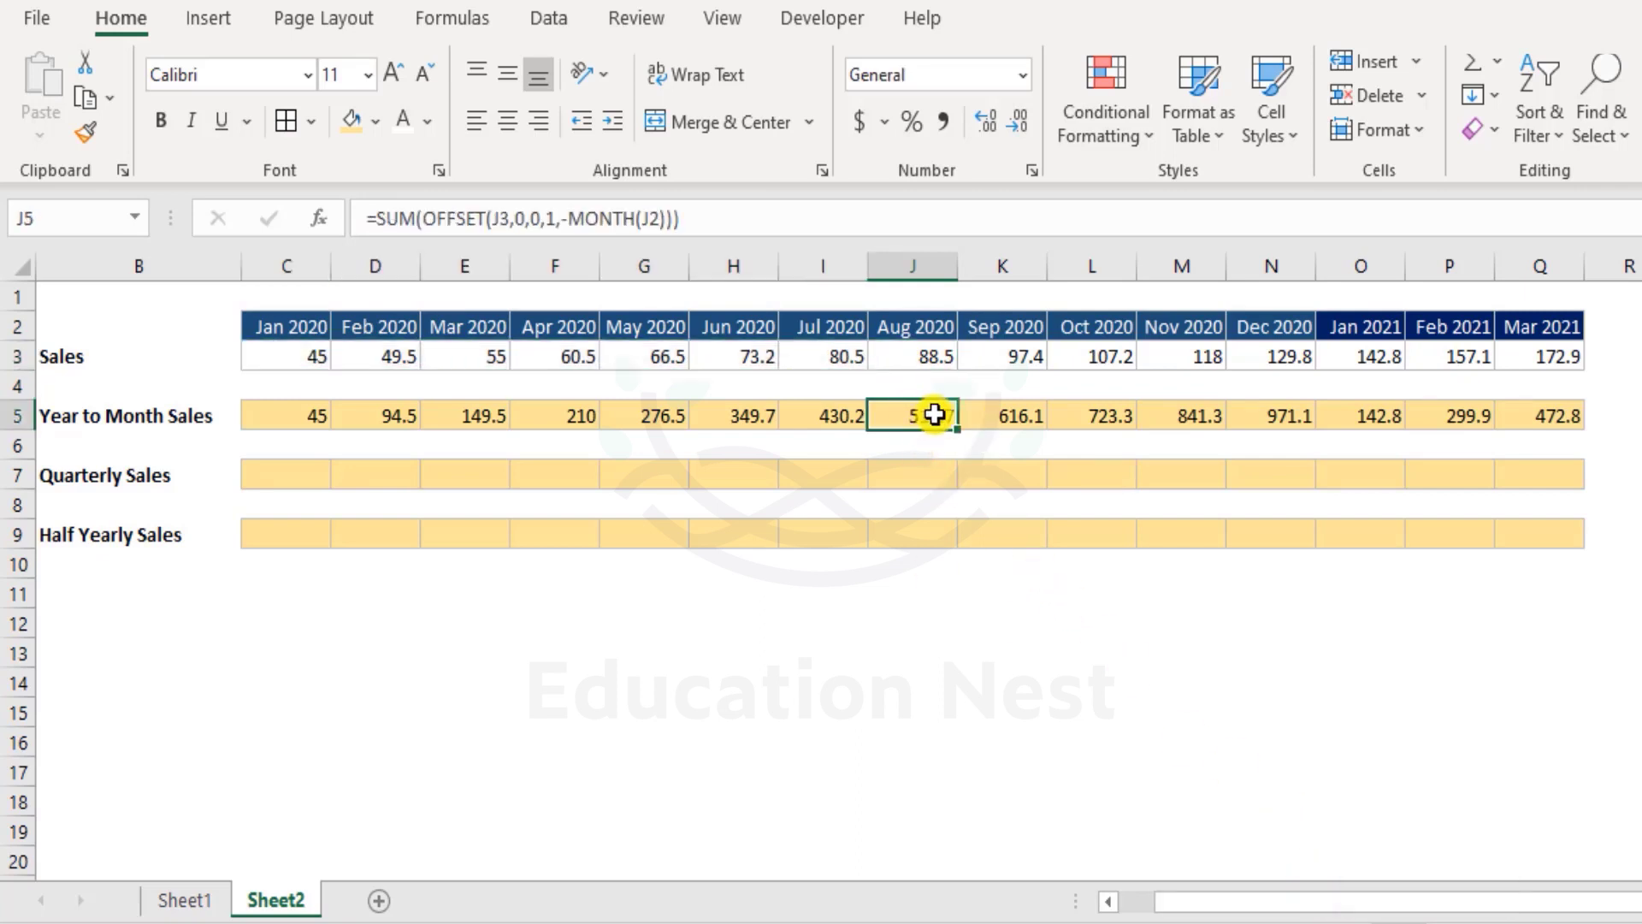
left_click(1373, 413)
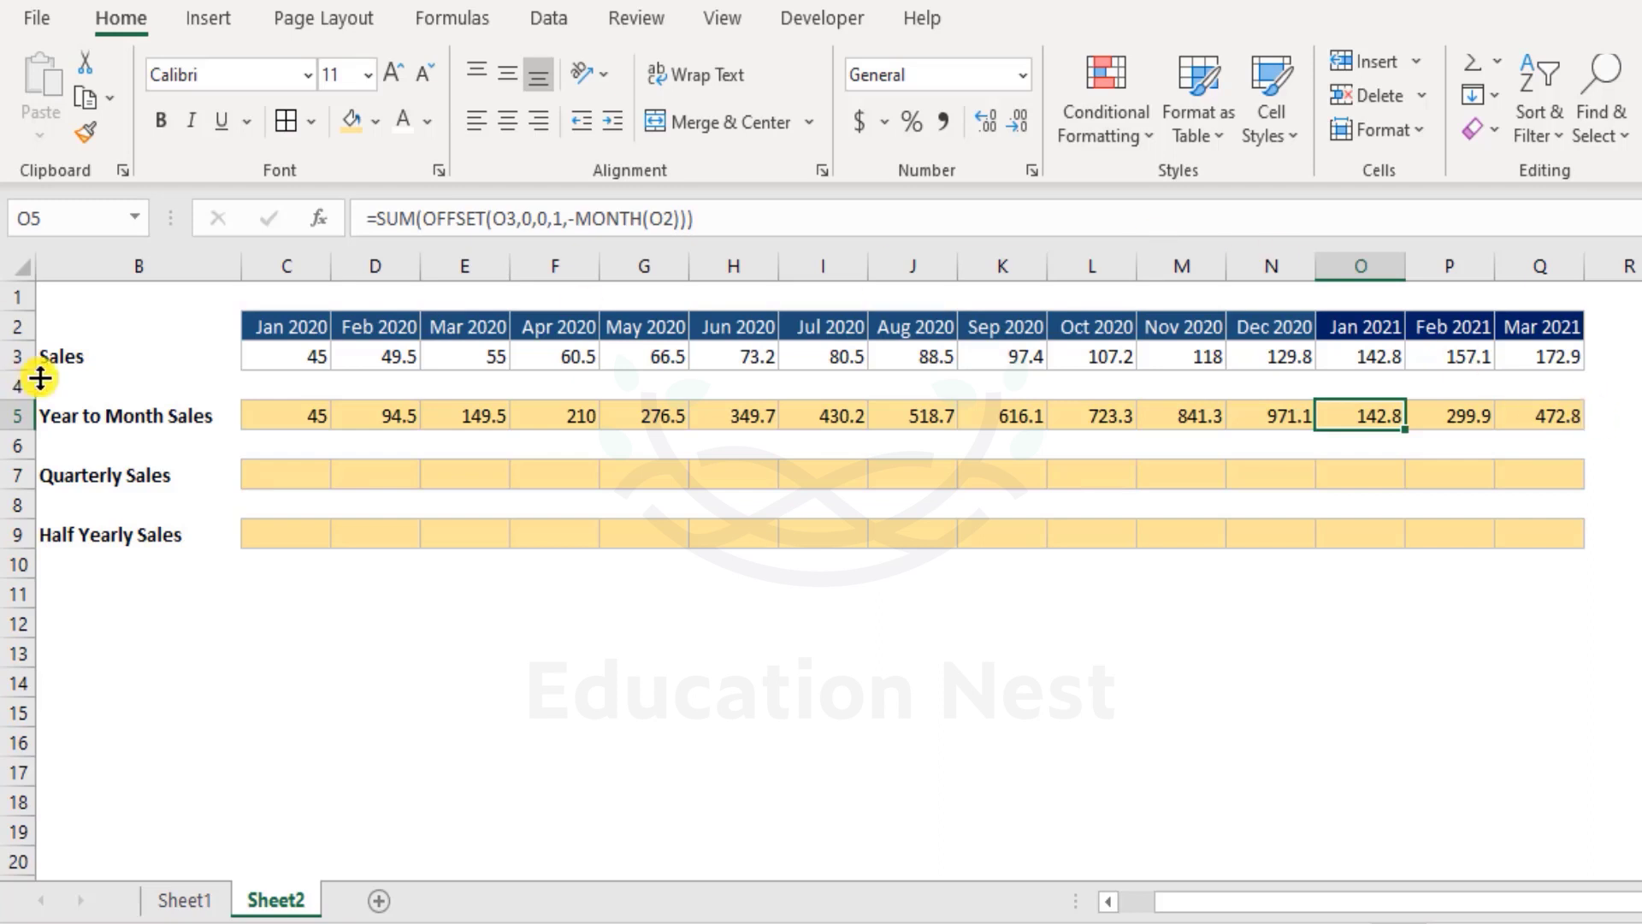
left_click(311, 413)
double_click(311, 413)
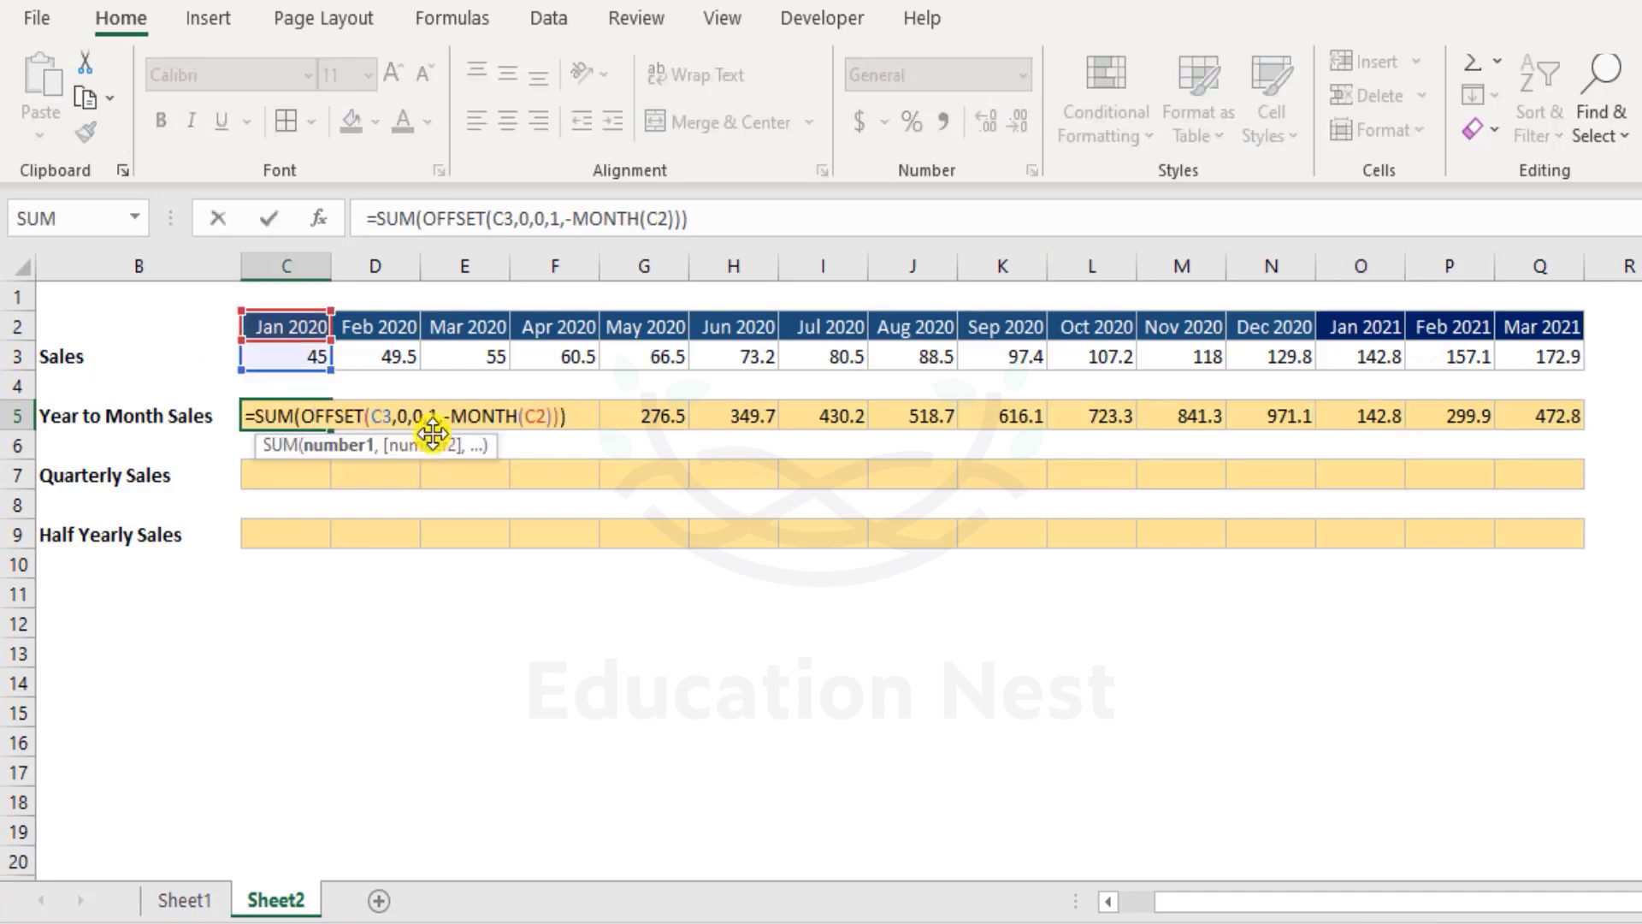
left_click_drag(546, 417, 560, 416)
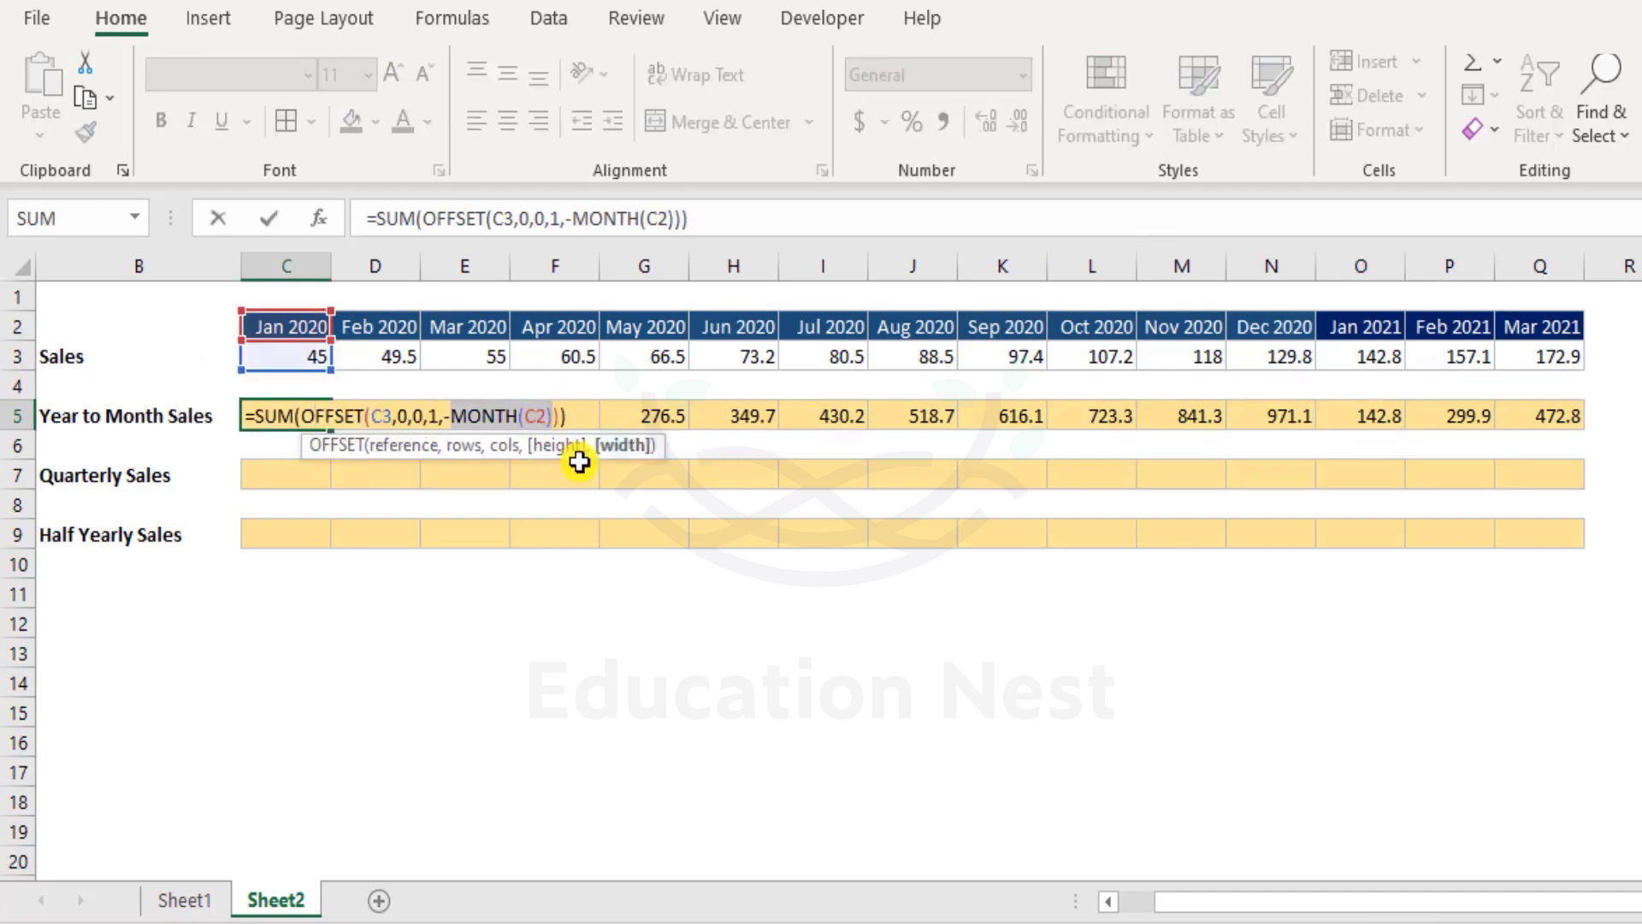
left_click(449, 418)
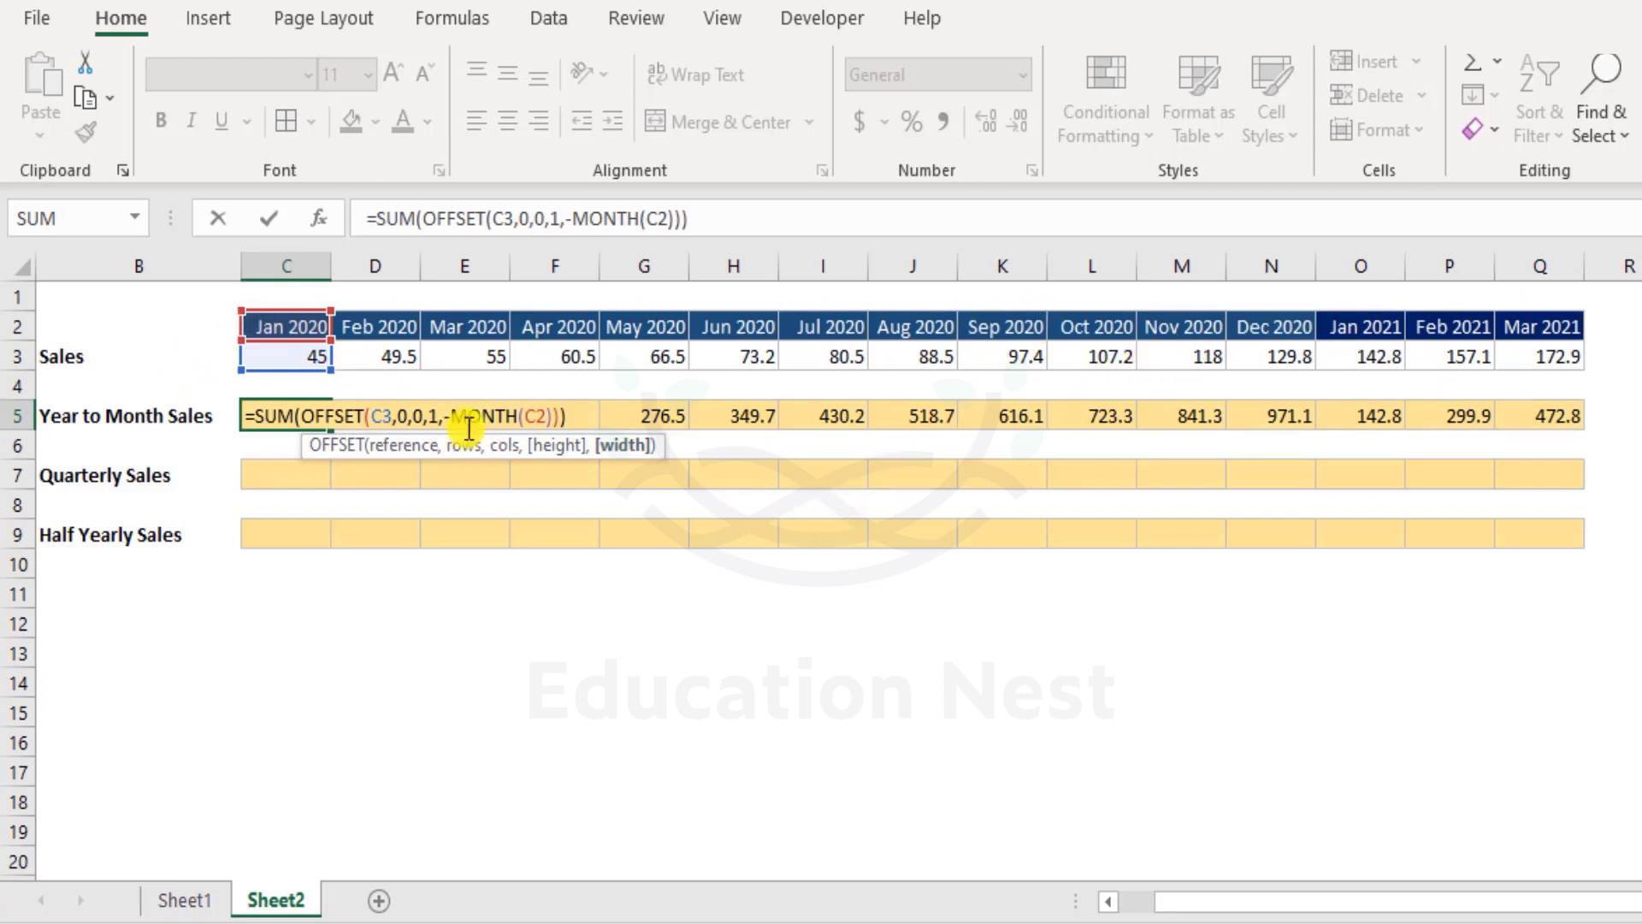
key("ctrl+Return")
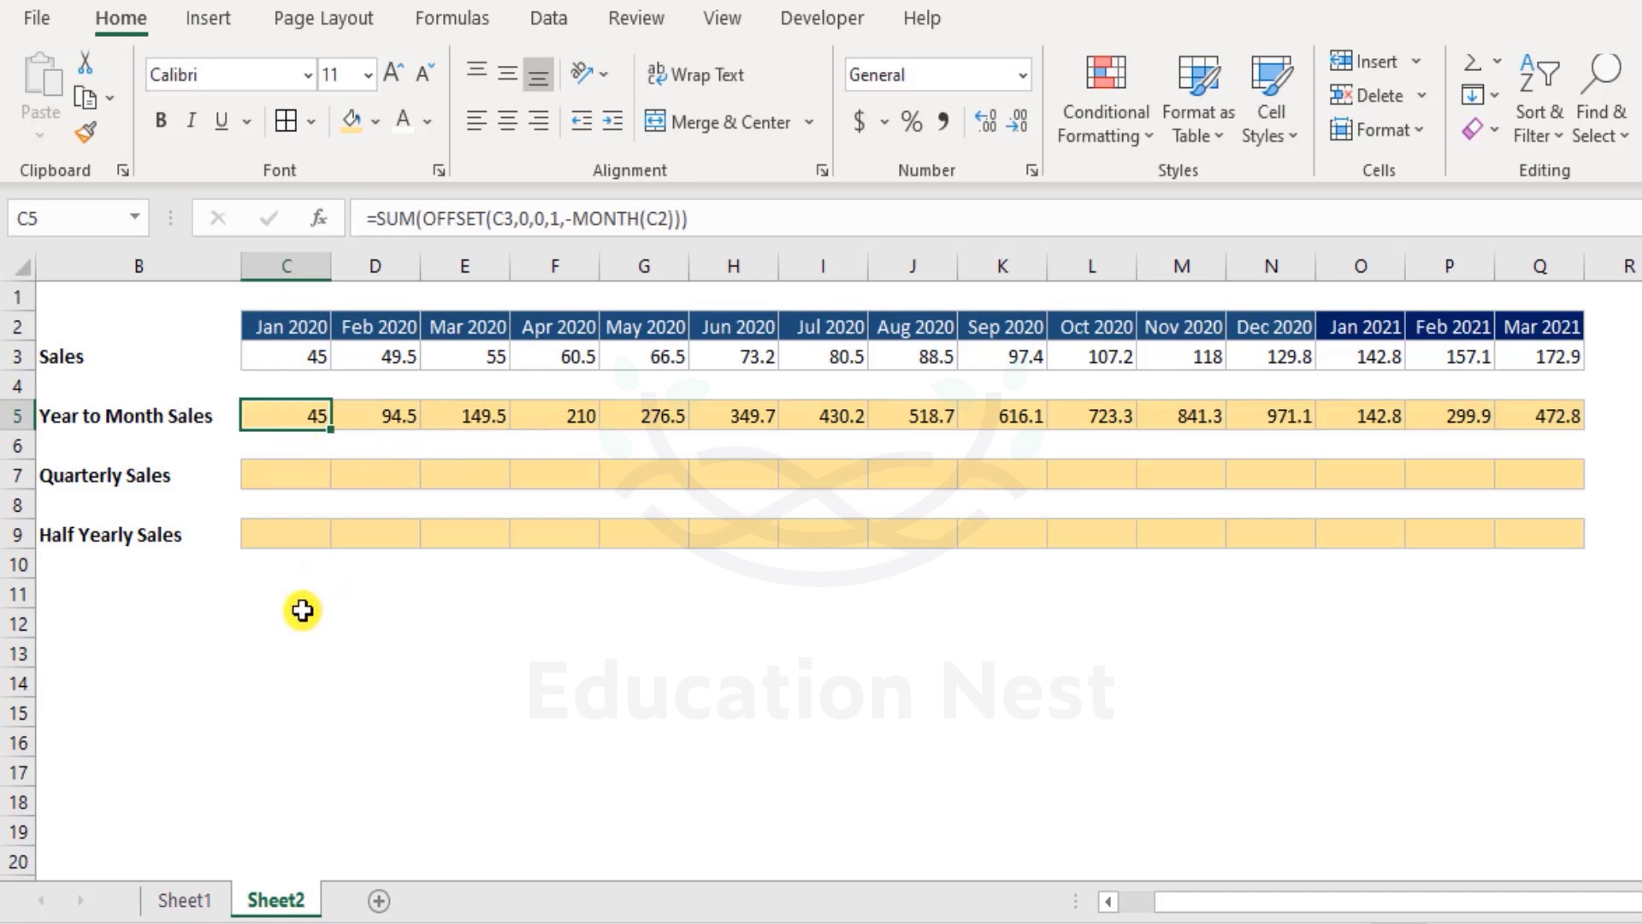
Enter the helper formula =MONTH(C2) in C12
left_click(301, 620)
type("mon")
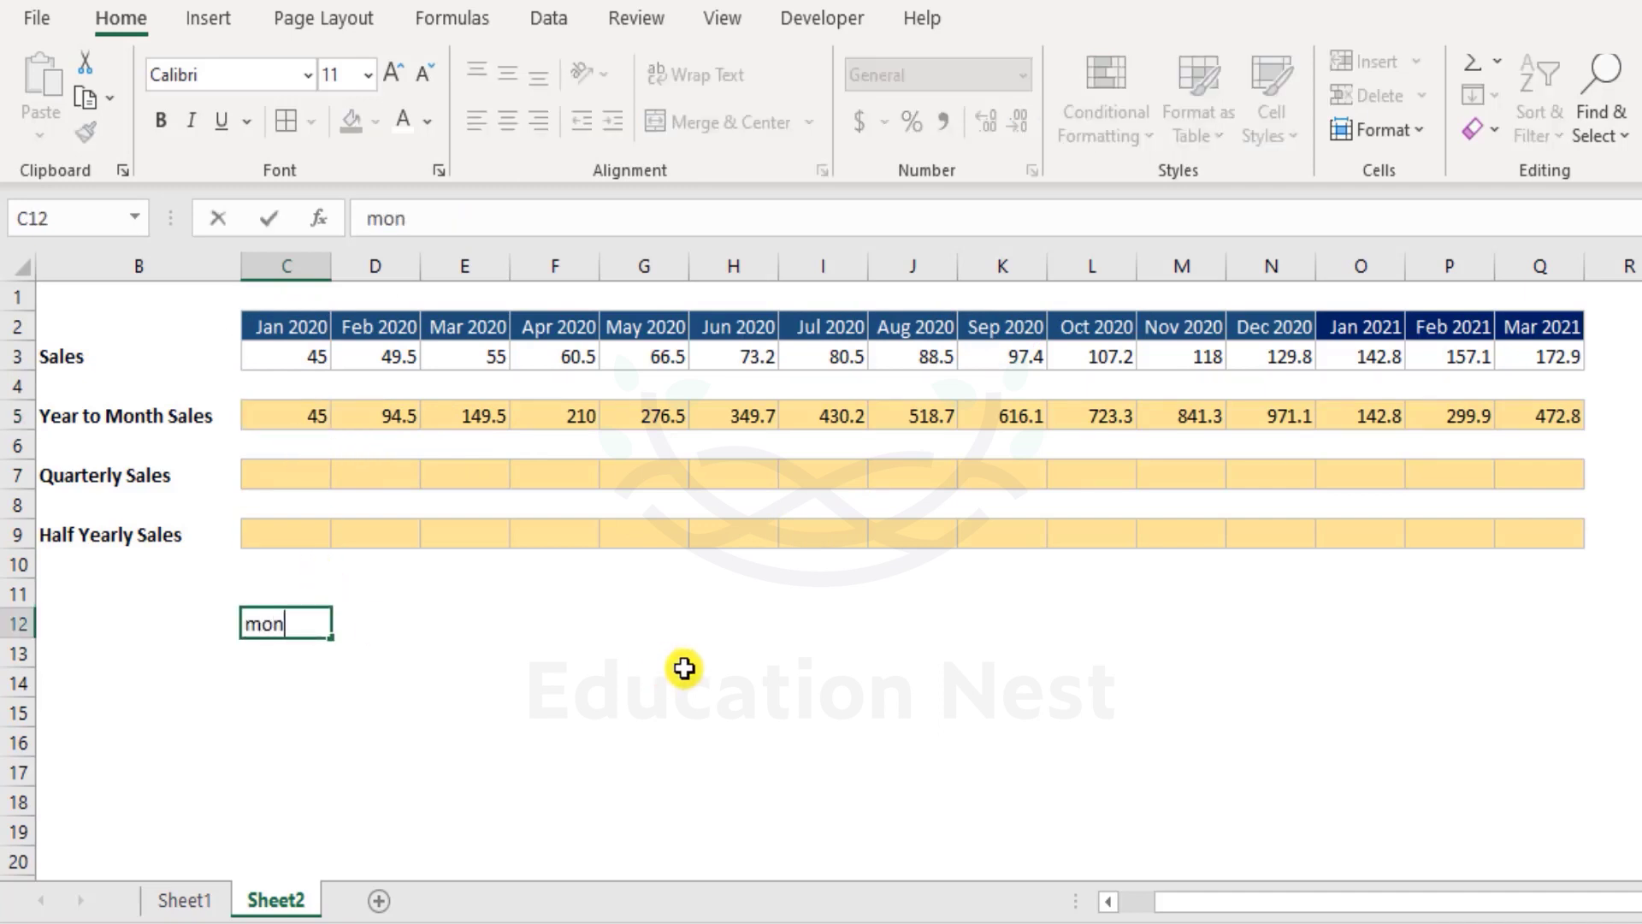
key("Escape")
type("=m")
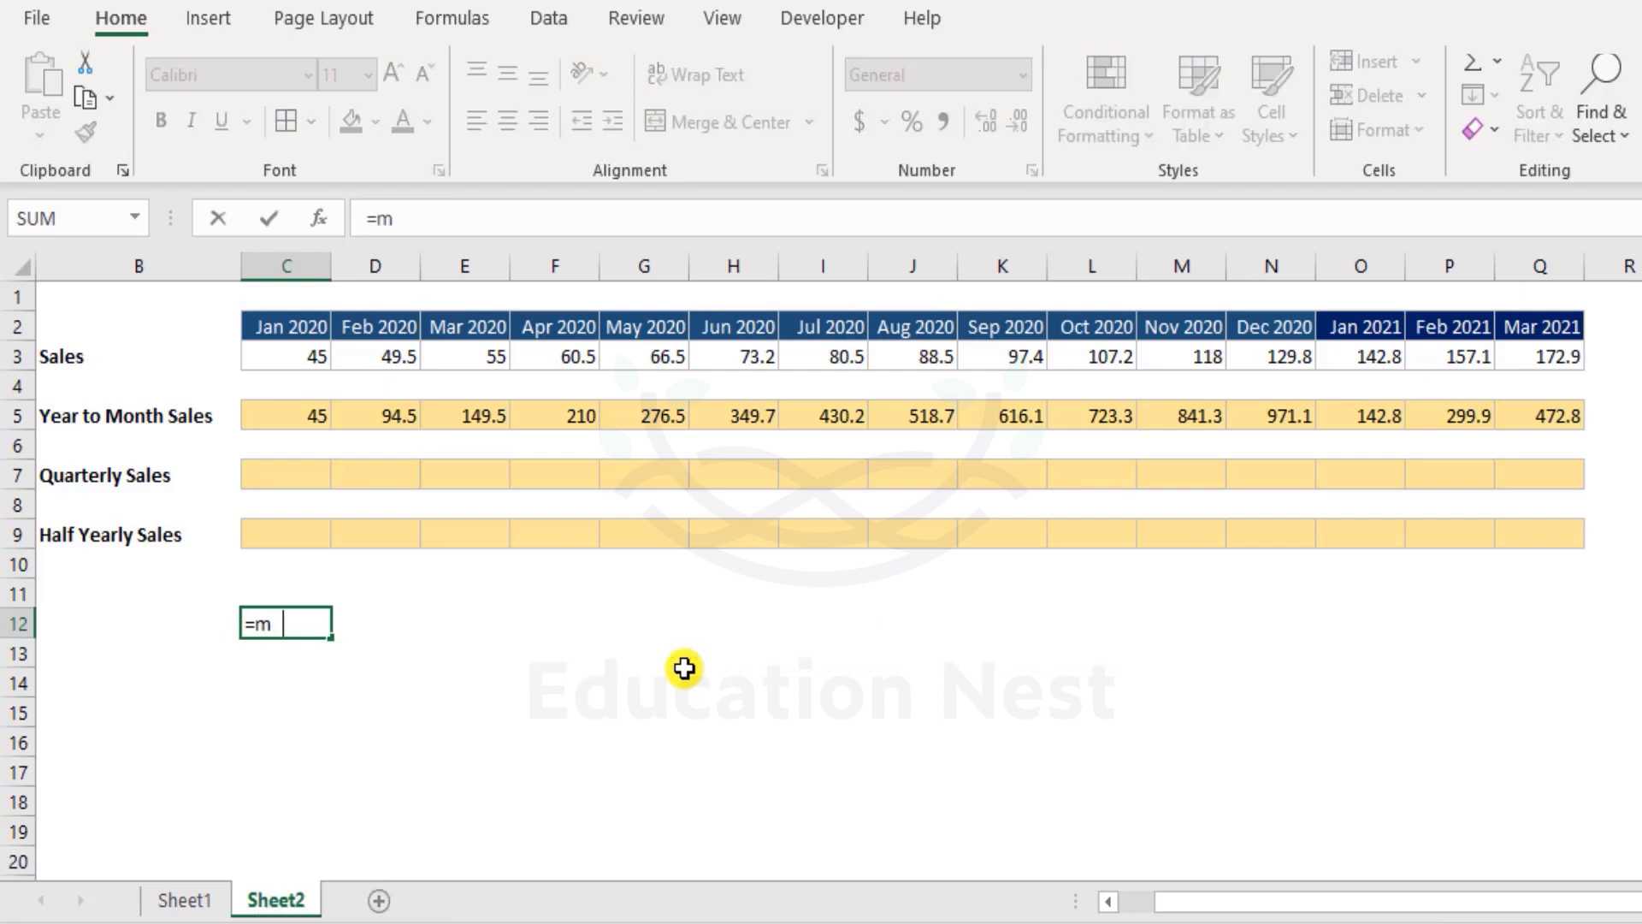
type("p")
key("BackSpace")
type("ont")
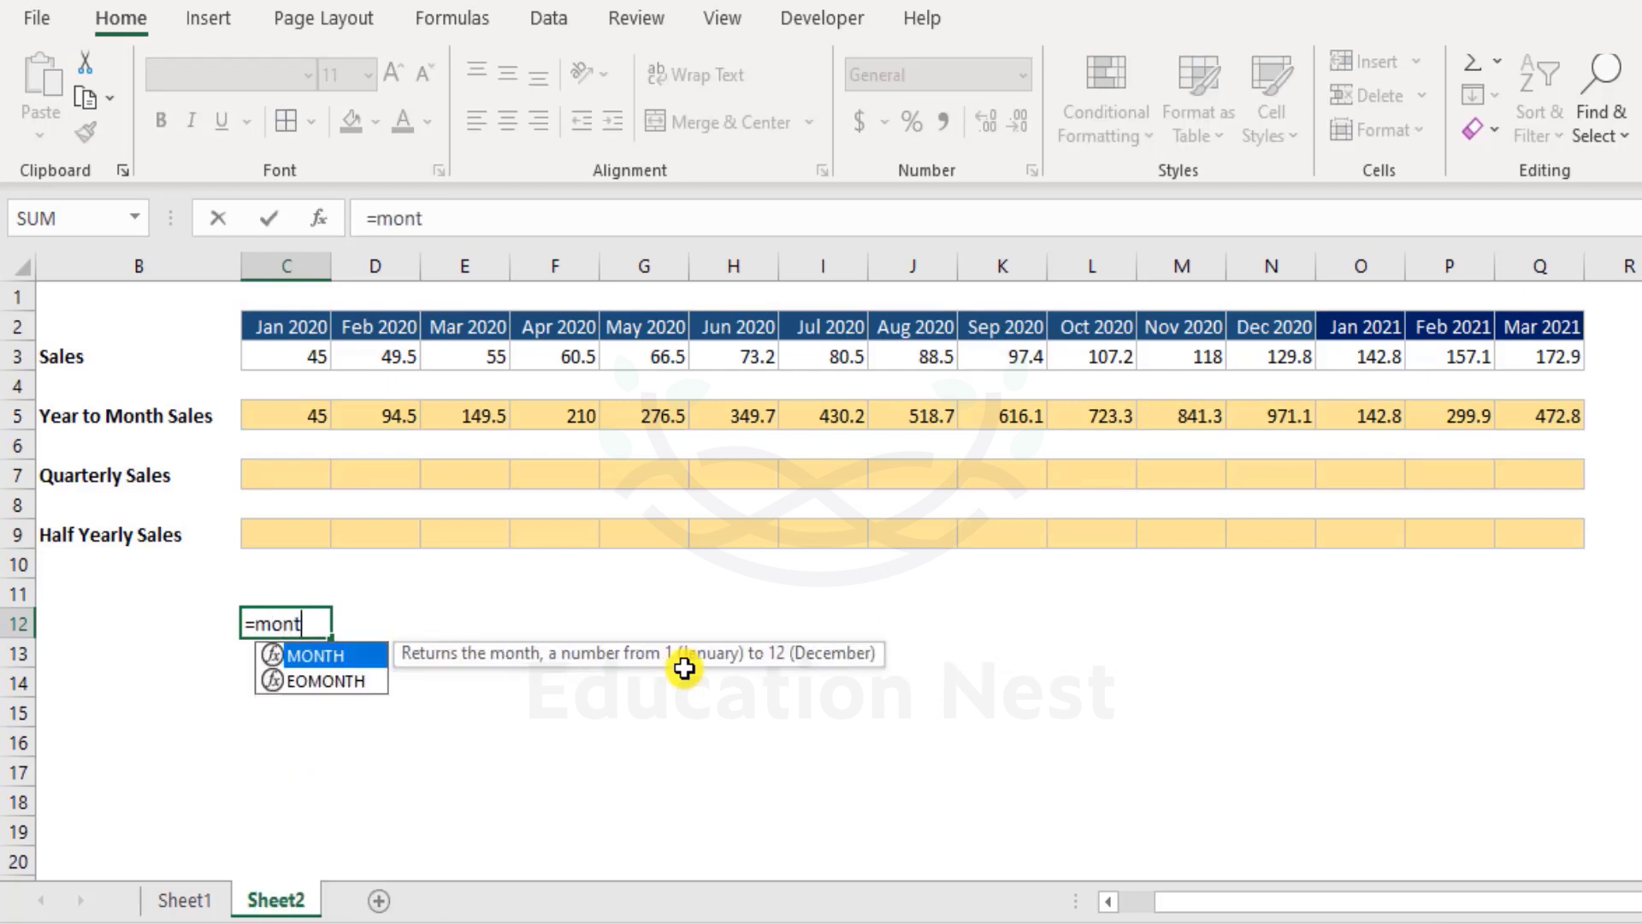
key("Tab")
left_click(302, 325)
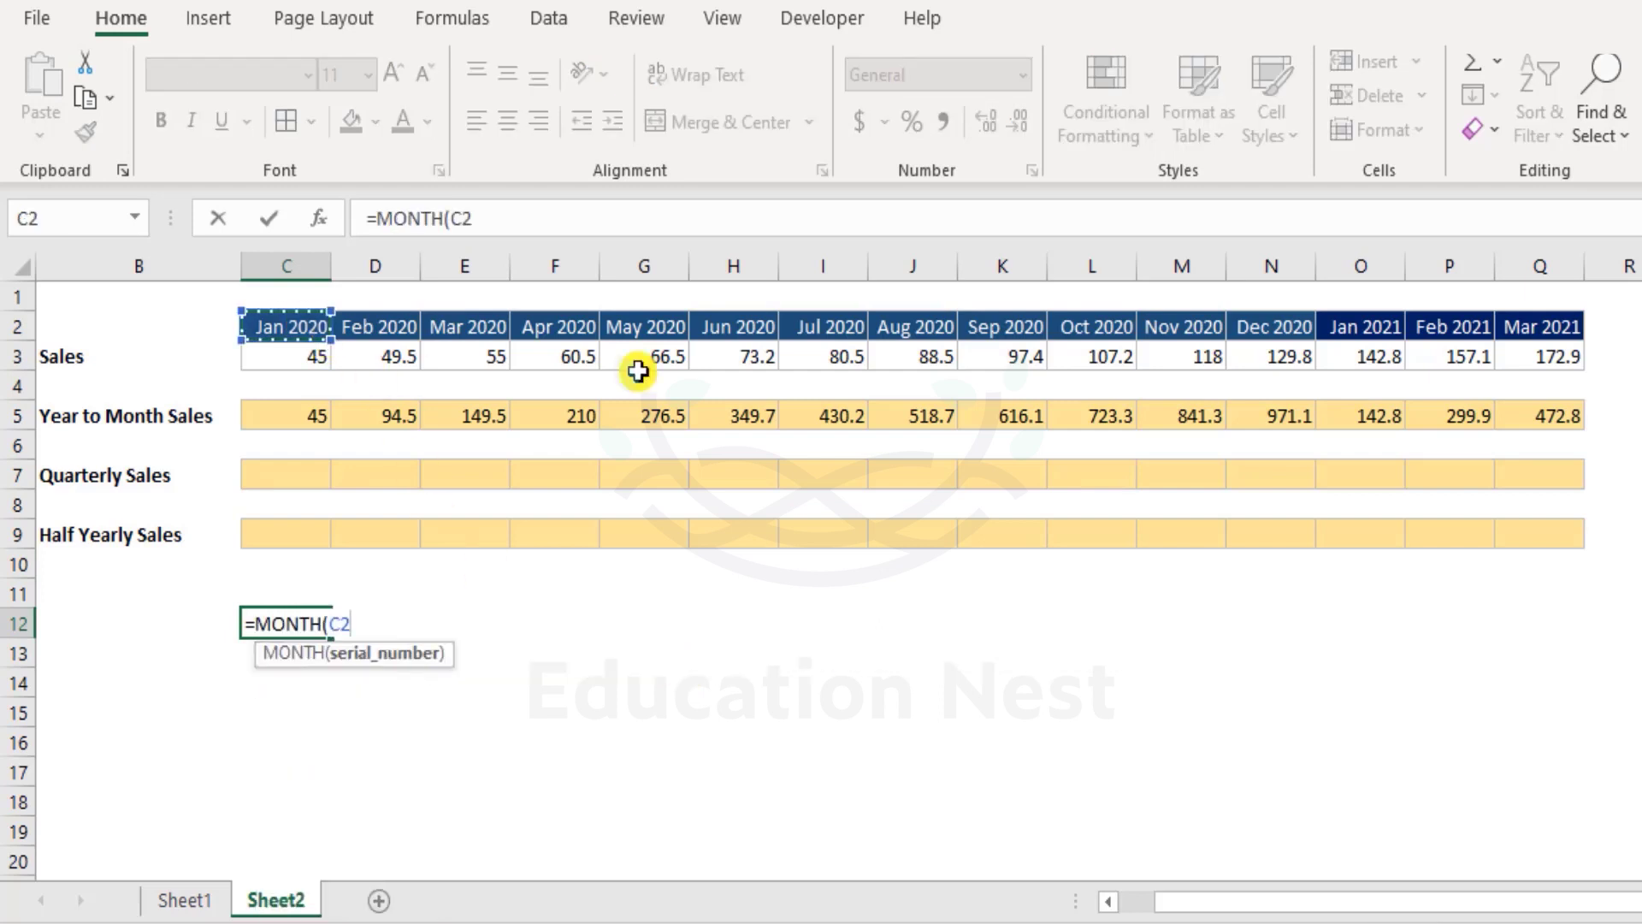
type(")")
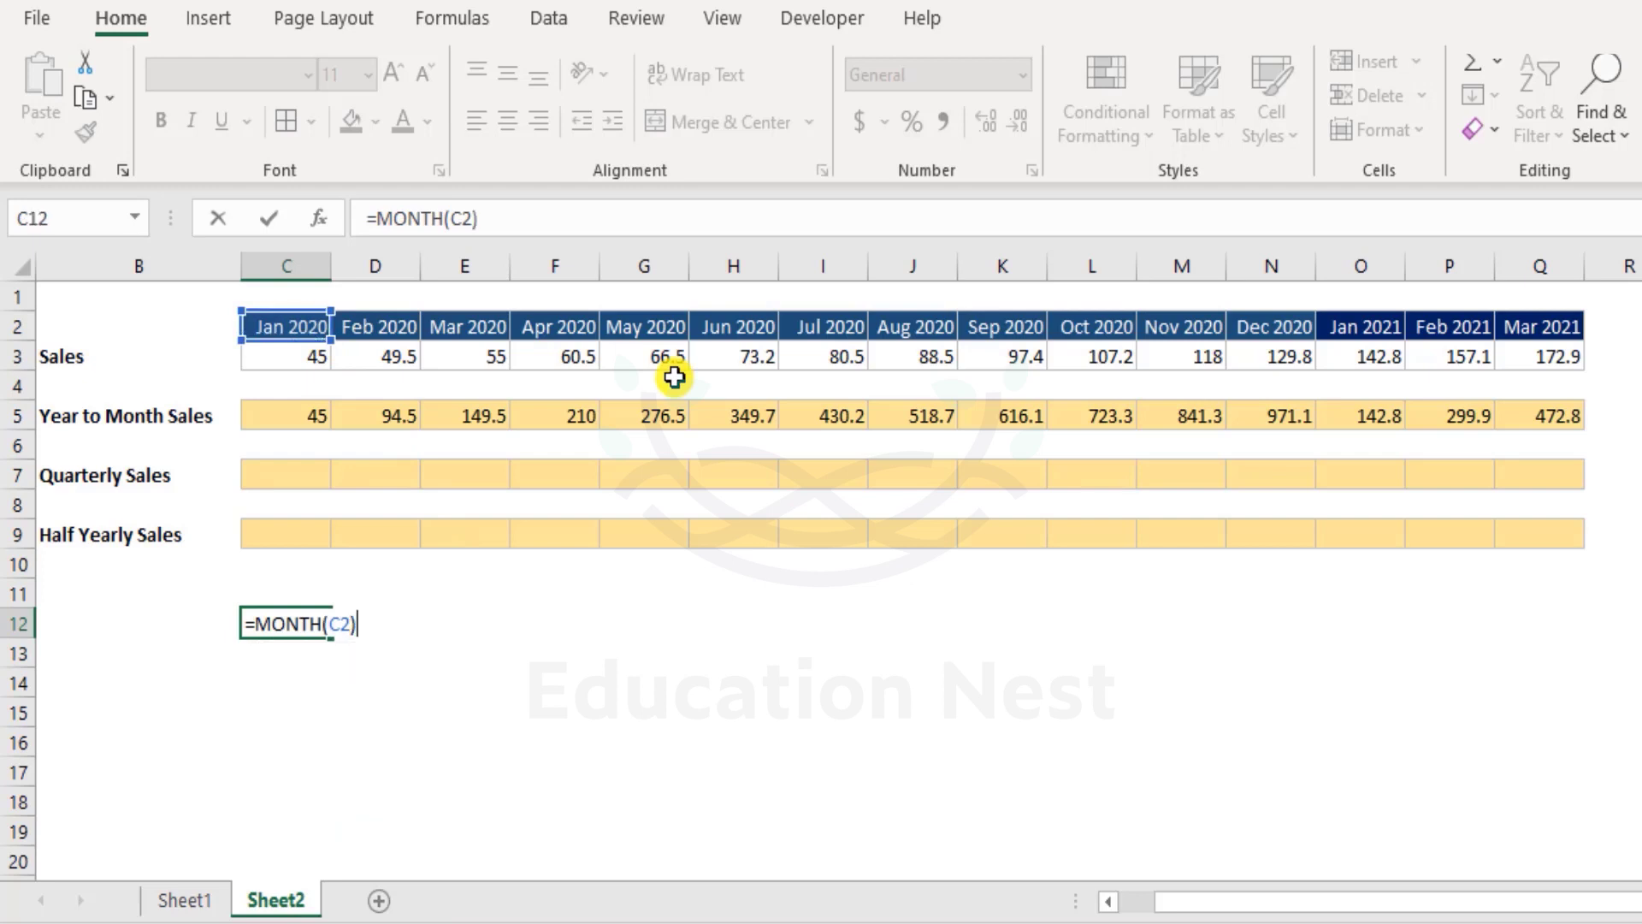
key("Return")
key("Up")
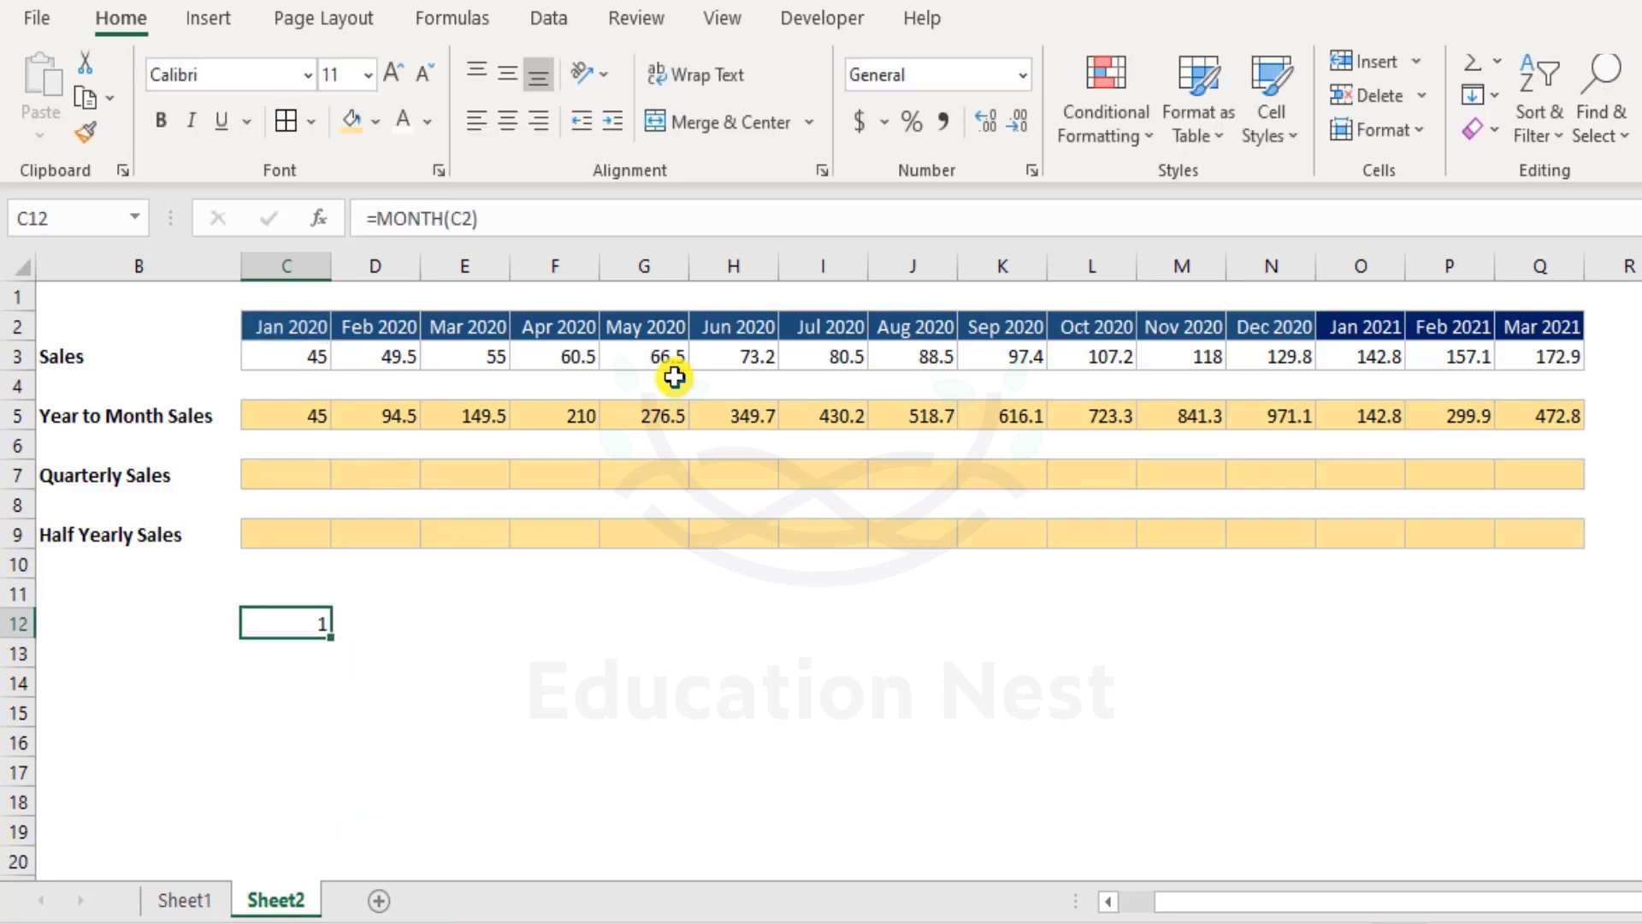
Fill the MONTH formula across row 12 from Jan 2020 to Mar 2021
key("shift+Right")
key("shift+Right")
key("shift+Right")
key("shift+Right")
key("shift+Right")
key("shift+Right")
key("shift+Right")
key("shift+Right")
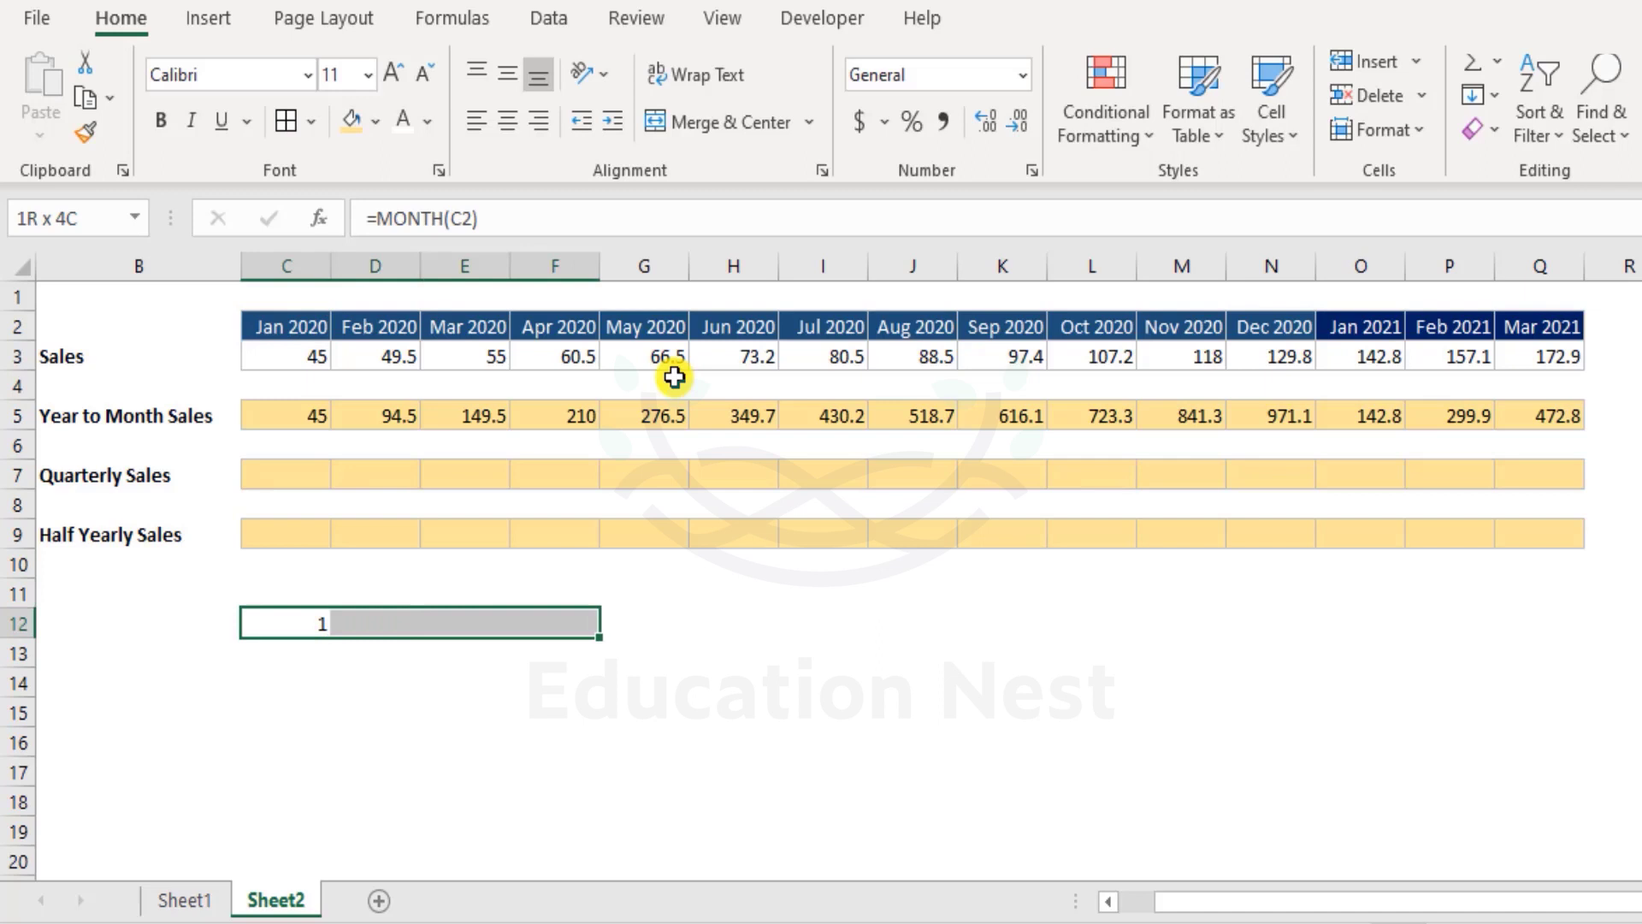
key("shift+Right")
key("shift+Right")
key("shift+Right")
key("ctrl+r")
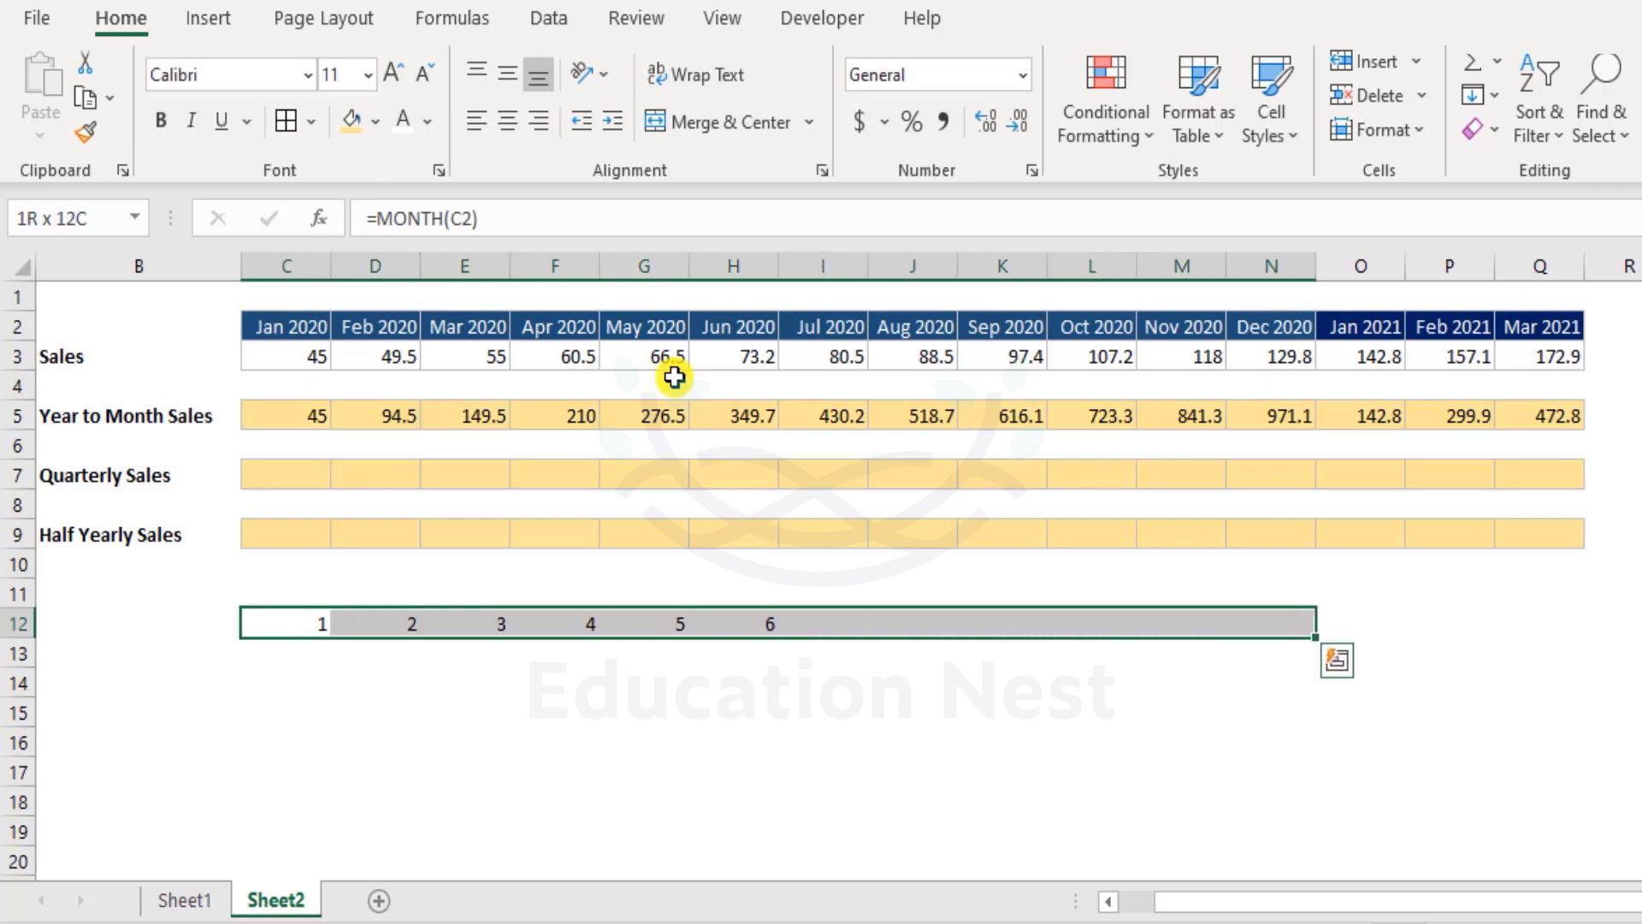
key("ctrl+q")
key("Right")
key("Escape")
key("Right")
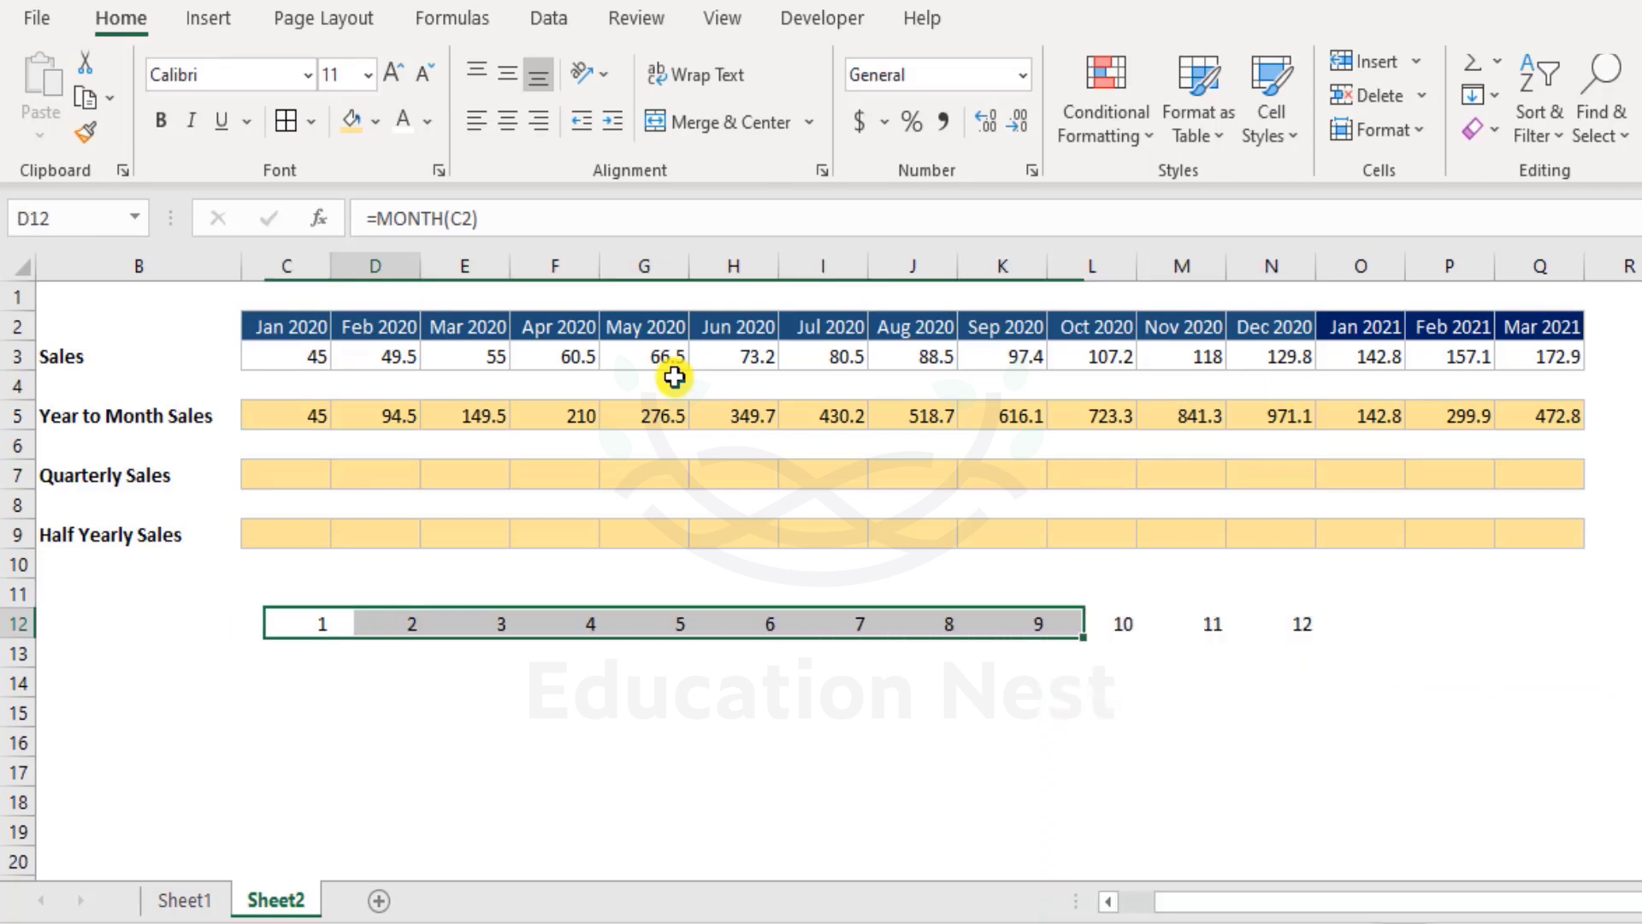
key("ctrl+Right")
key("shift+Right")
key("shift+Right")
key("shift+Right")
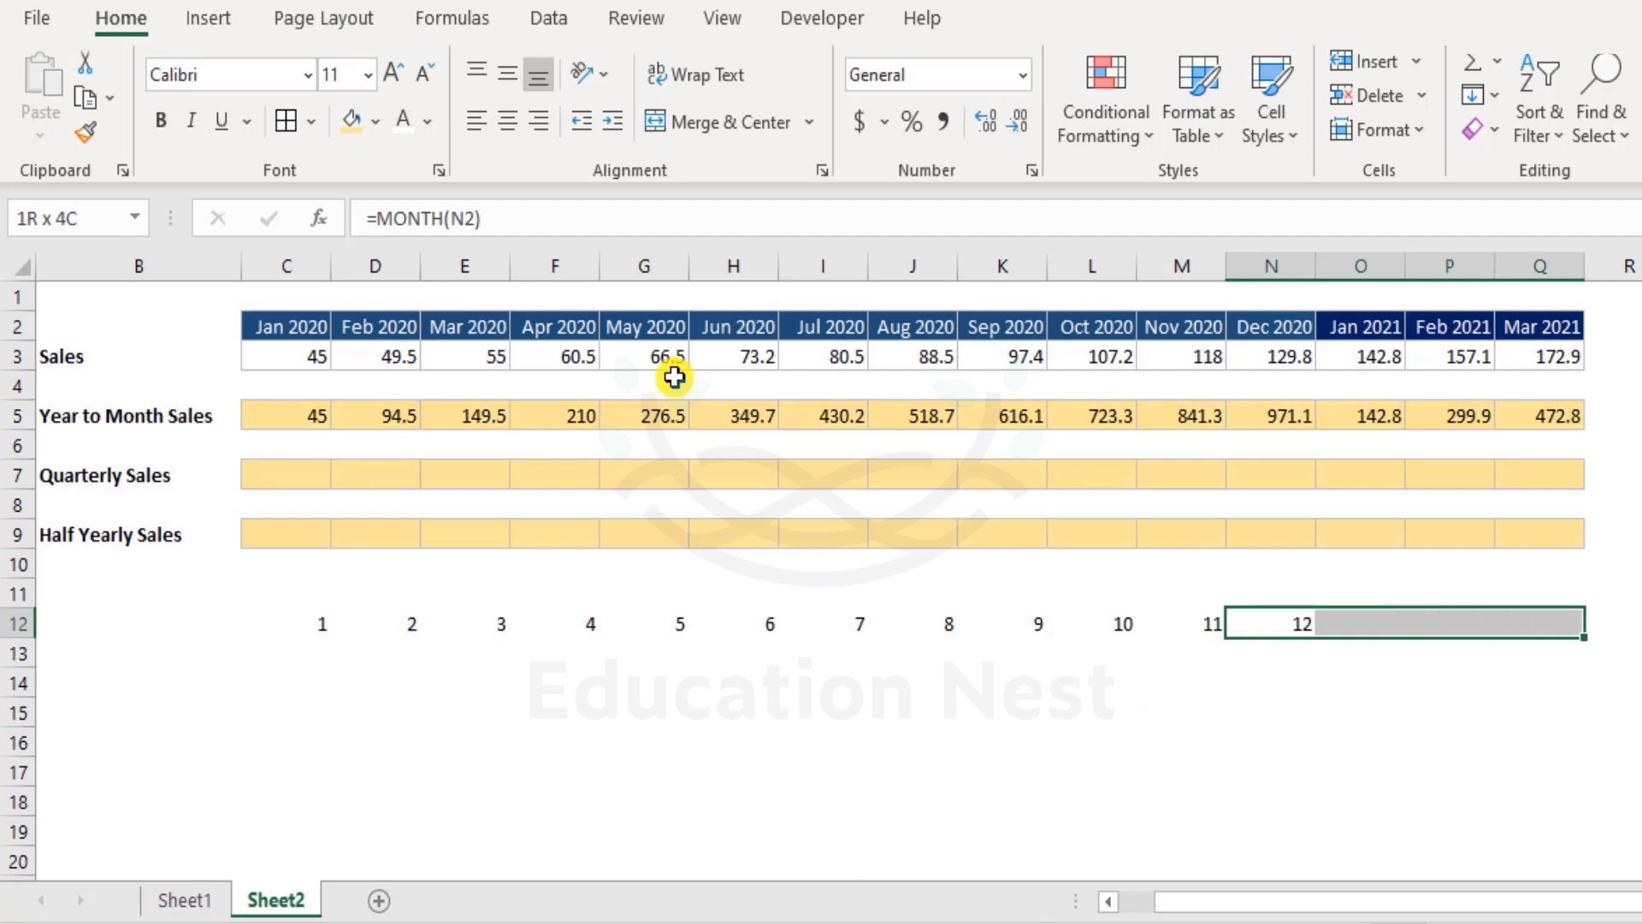
key("ctrl+r")
Check the N12 MONTH formula and the Jan 2021 value of 1
key("Right")
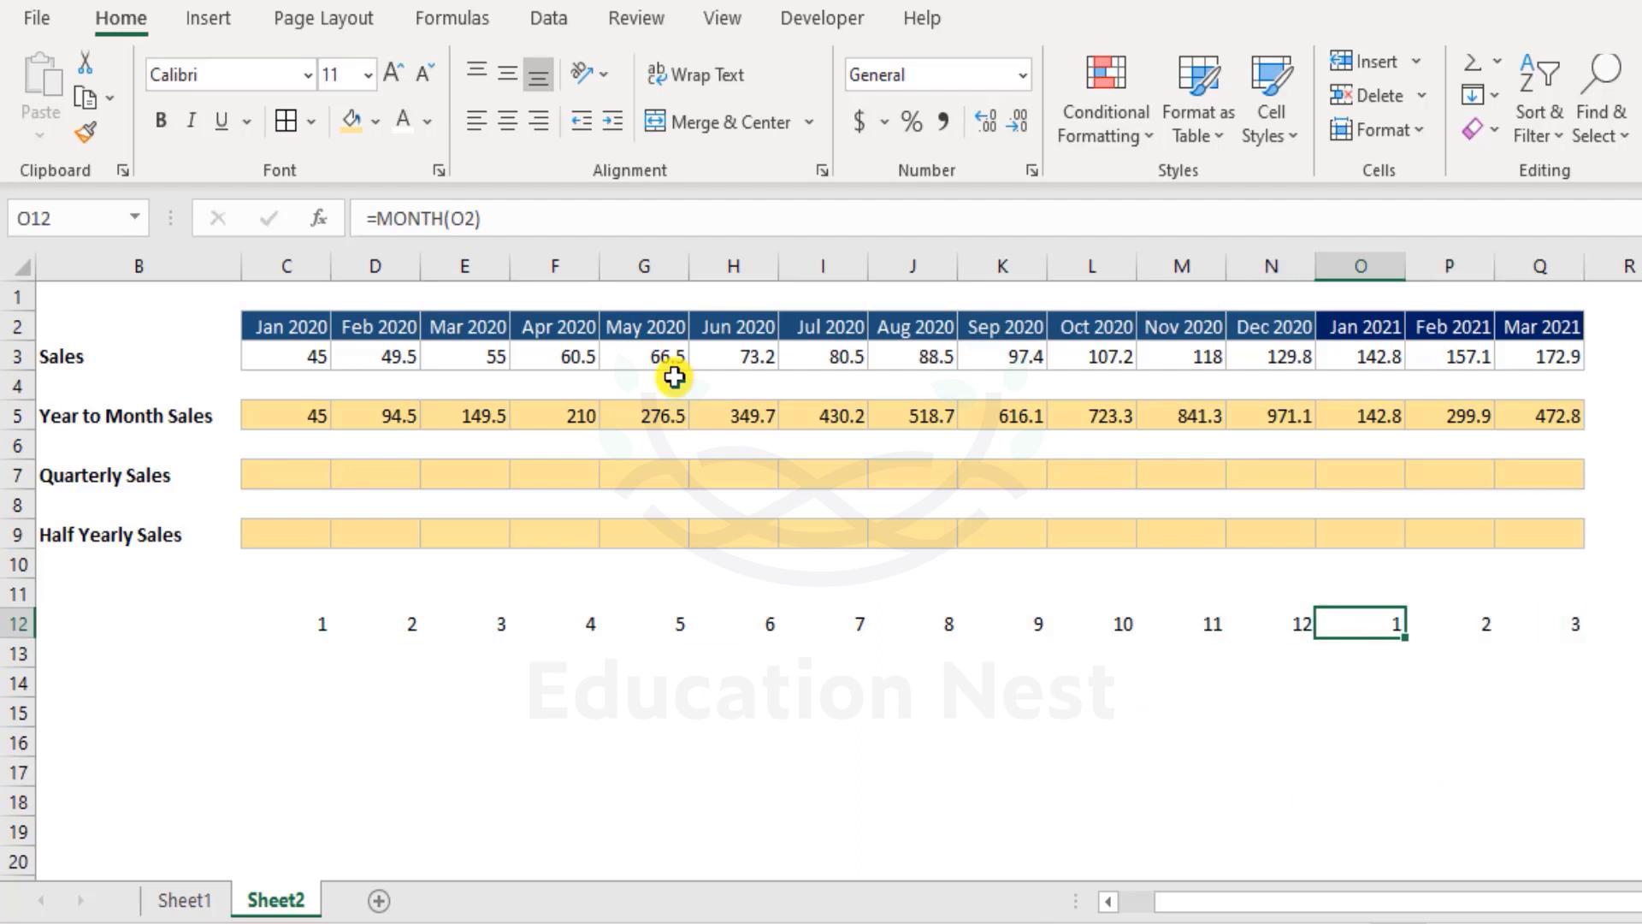
key("Left")
key("Left")
key("Right")
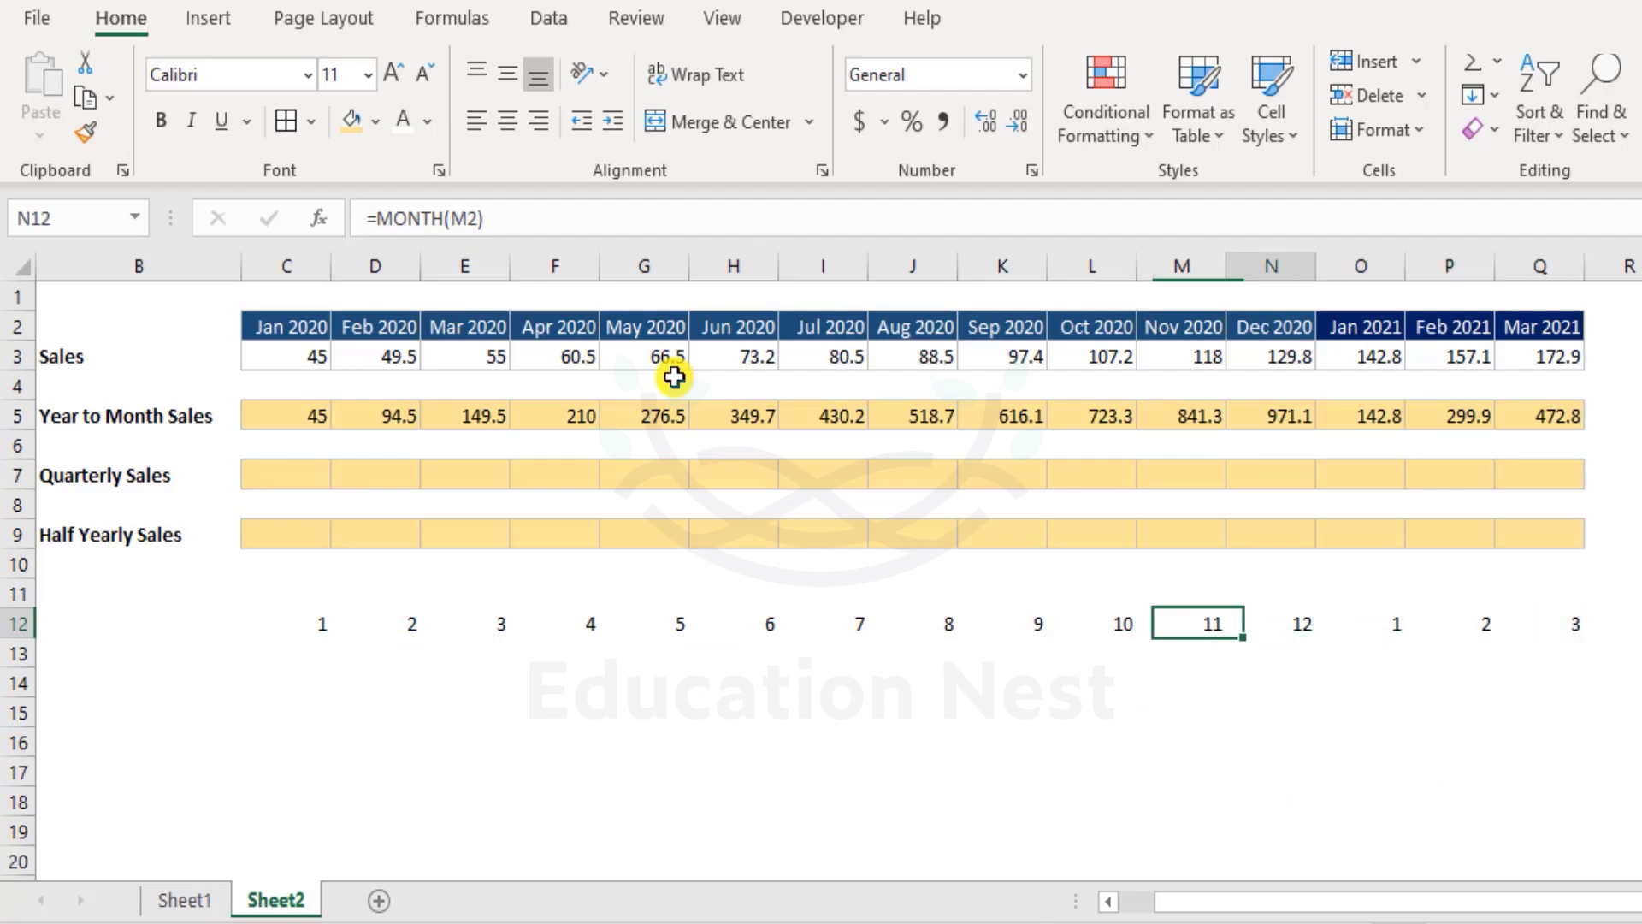
key("F2")
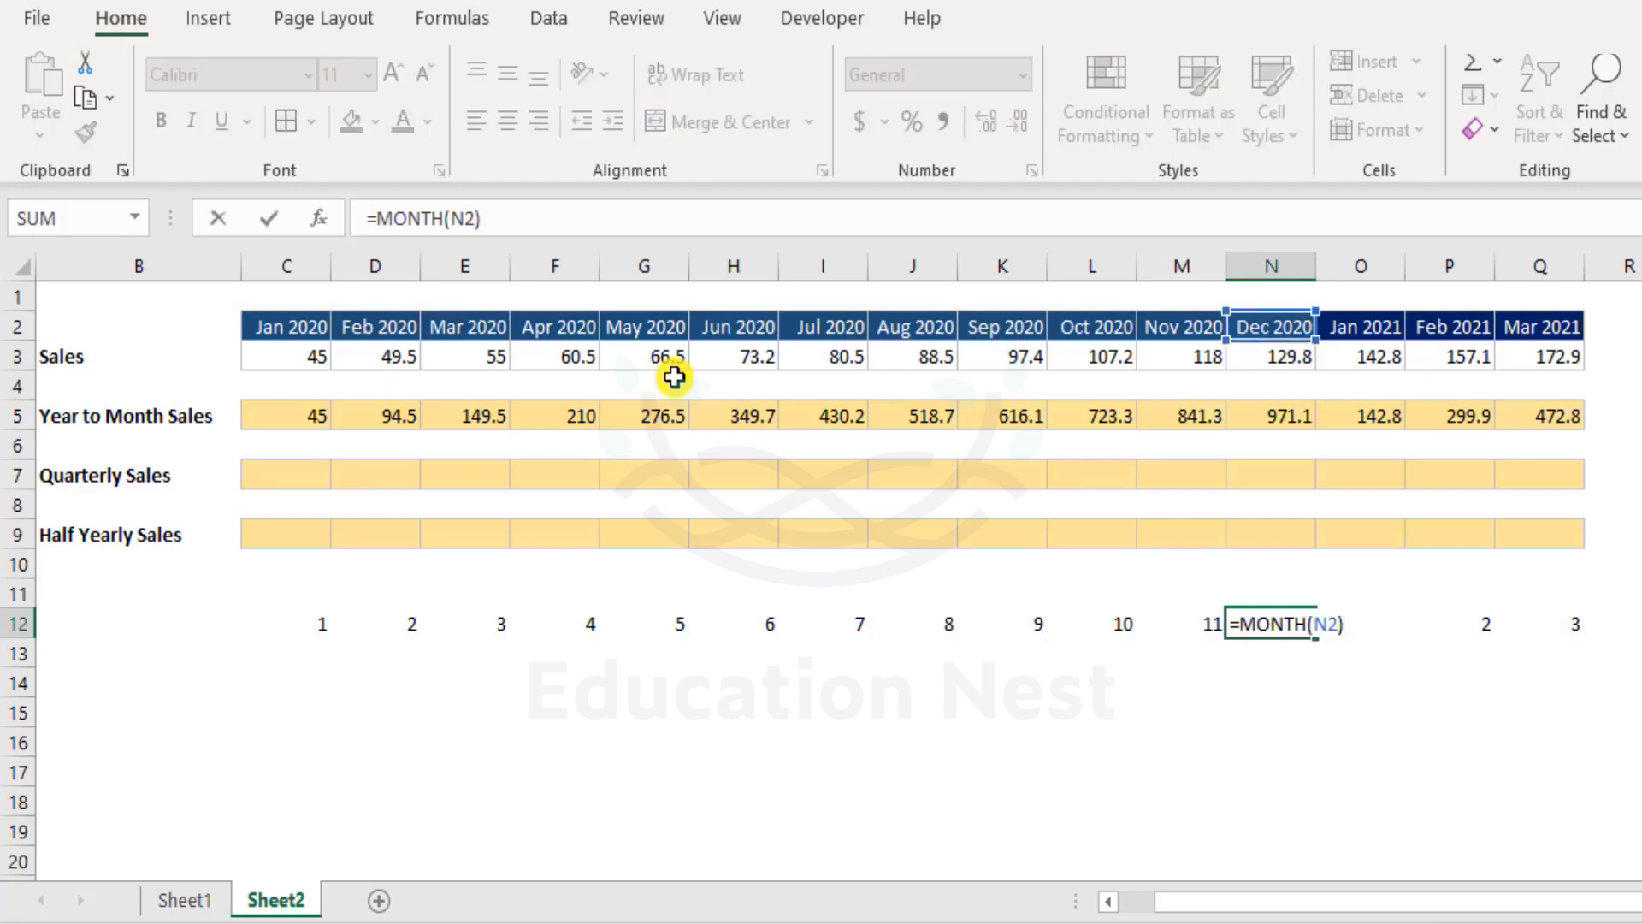
key("Escape")
key("Left")
key("ctrl+Left")
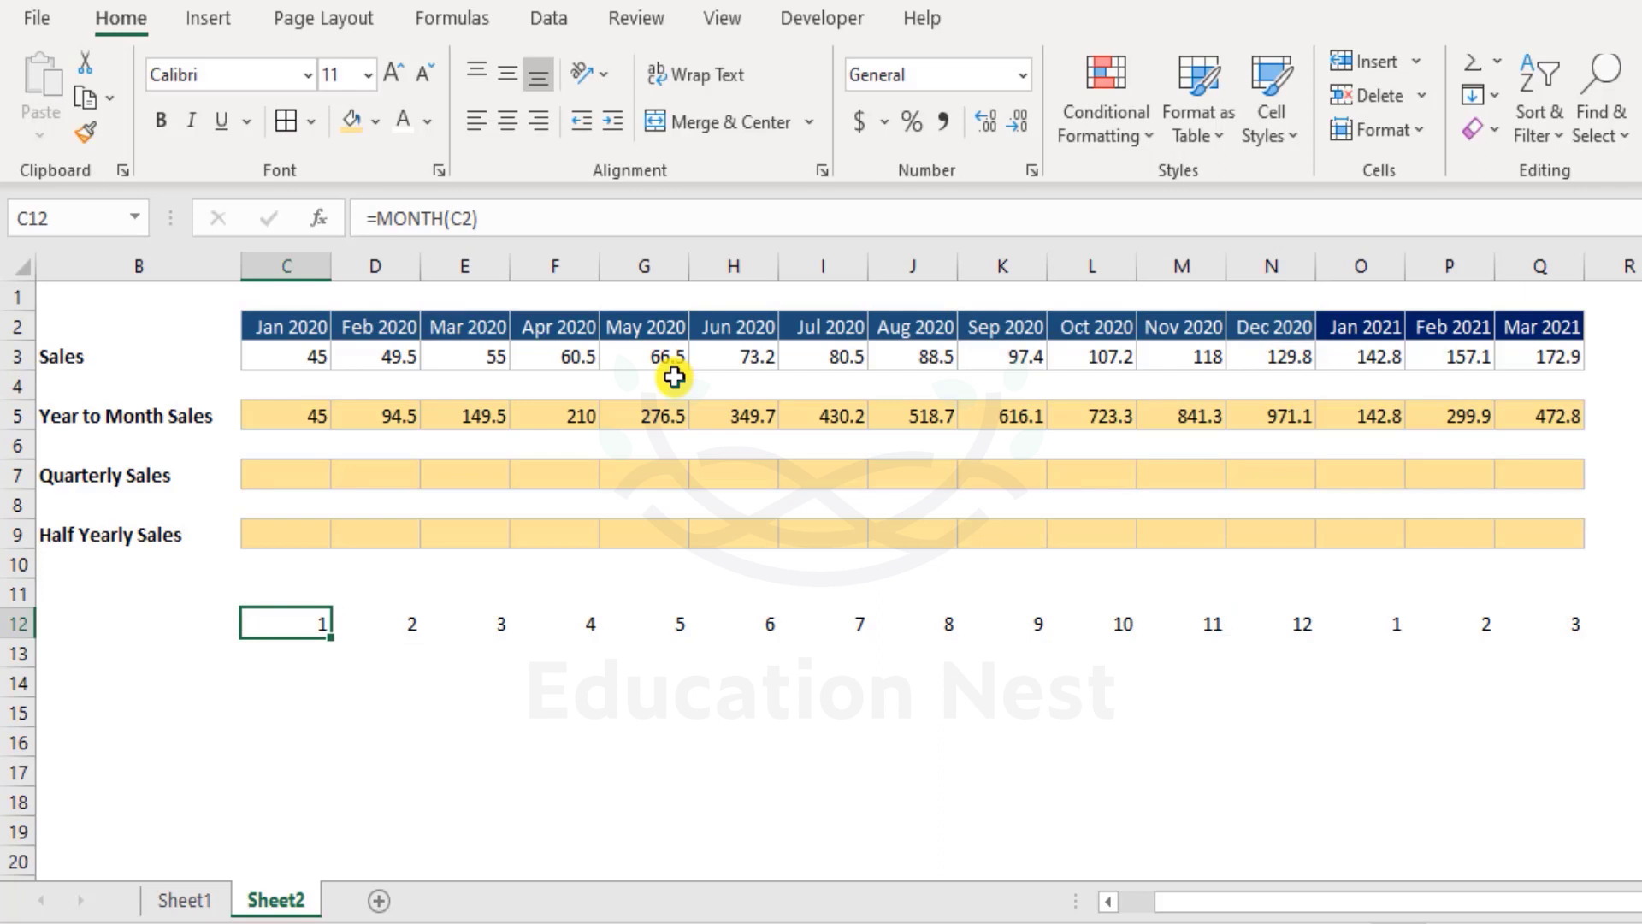
Enter =-C12 in C14 to negate the Jan 2020 month number
key("Down")
key("Down")
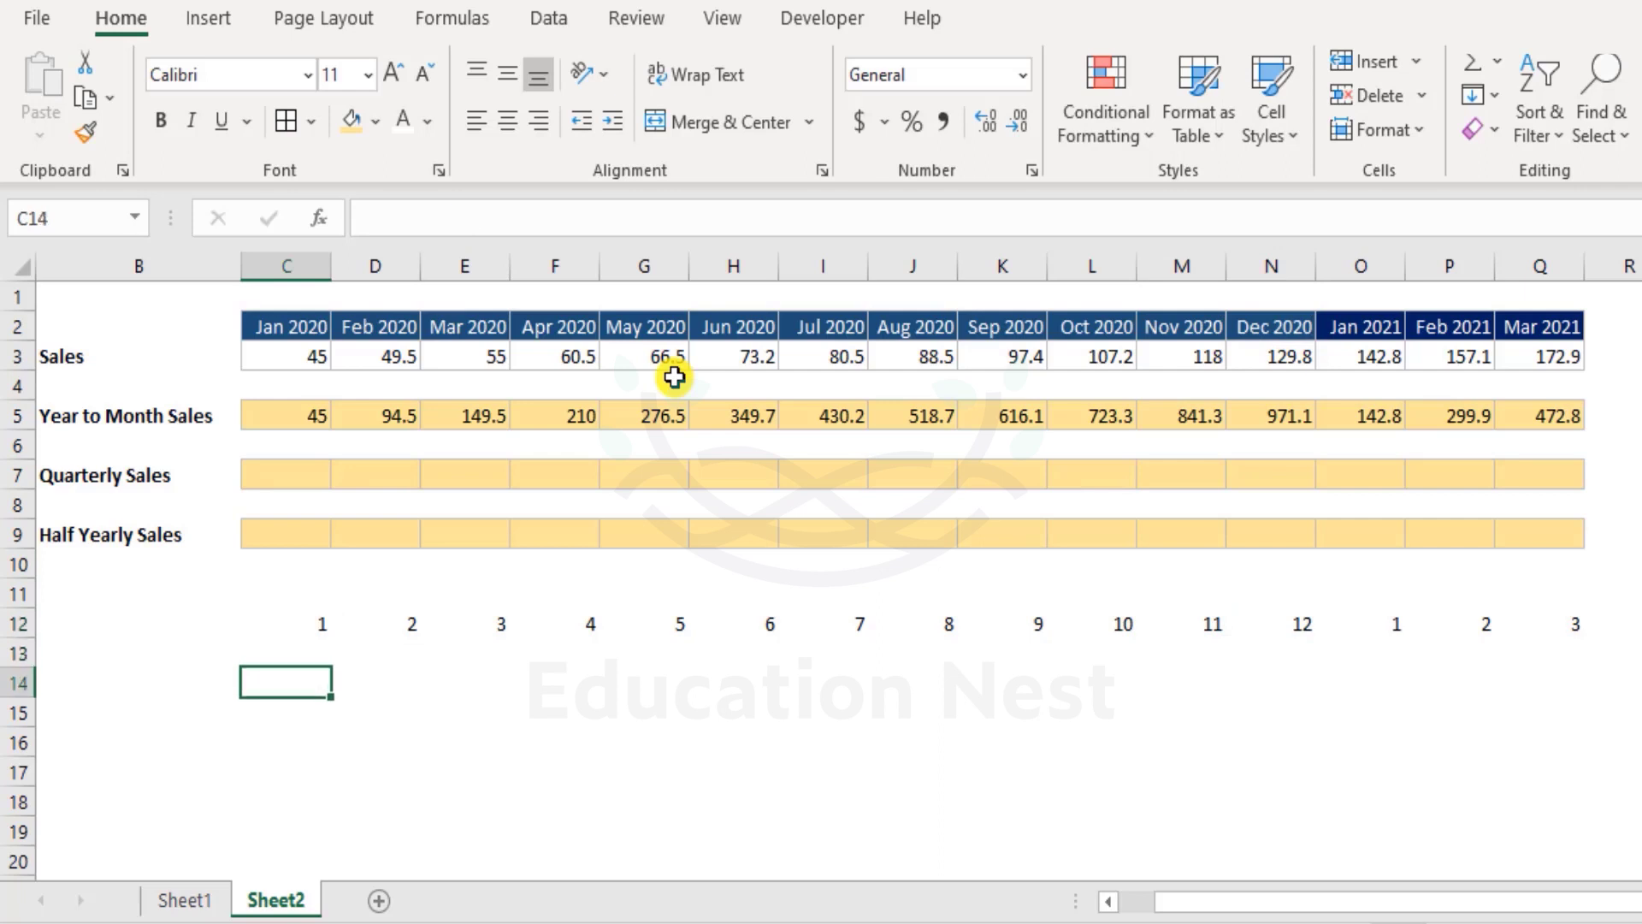
type("=")
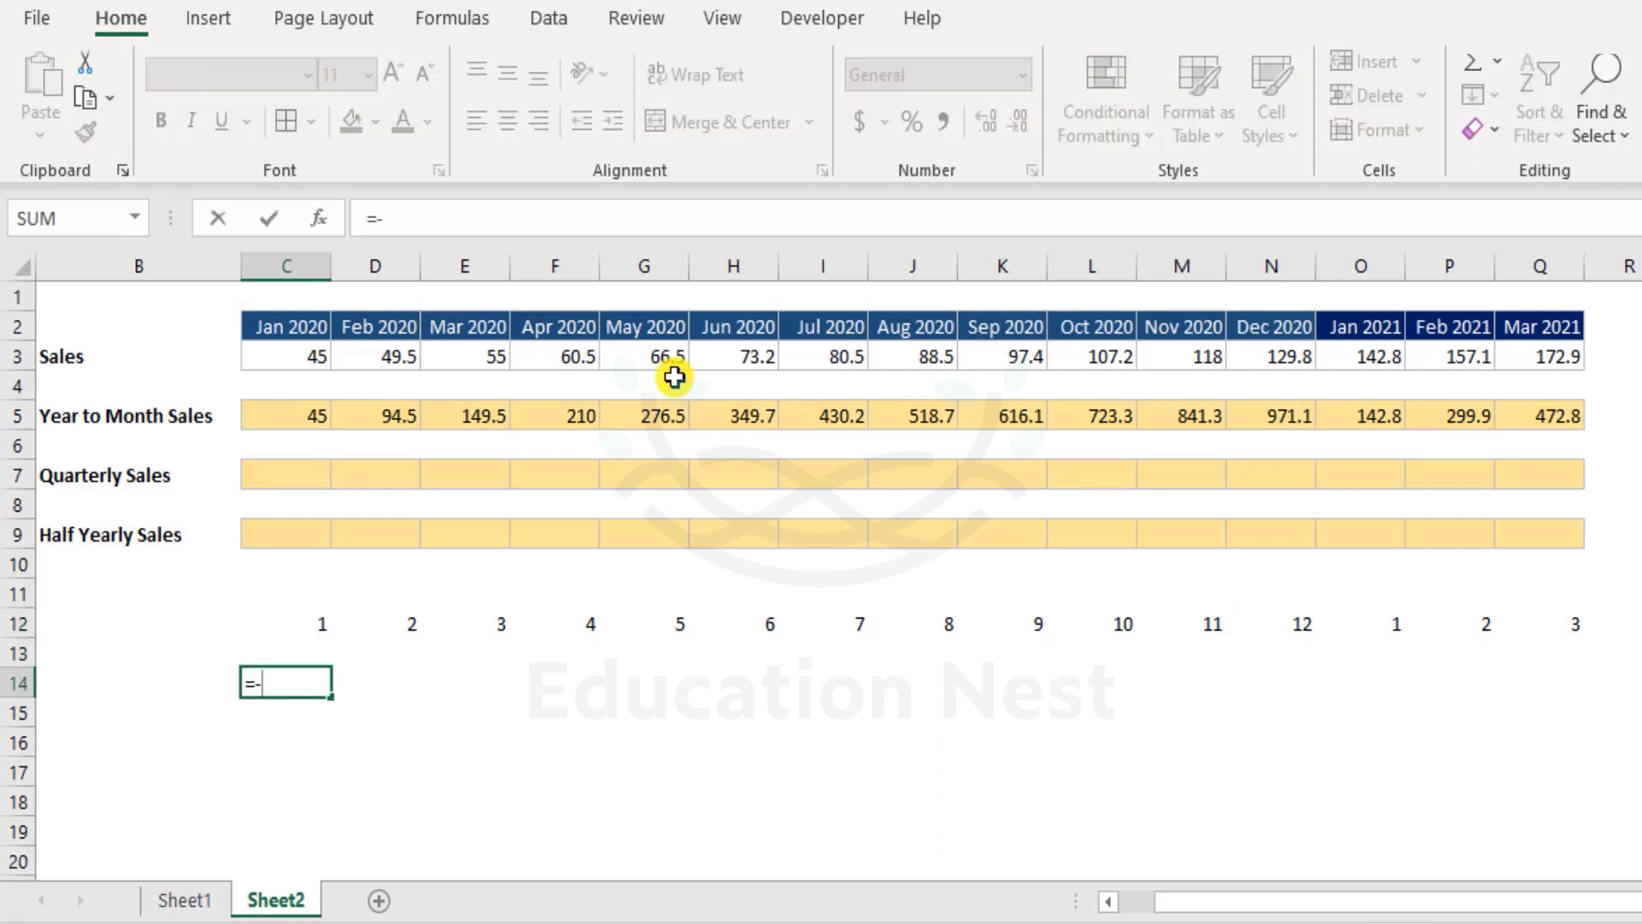
type("-")
key("Up")
key("Up")
key("Return")
key("Up")
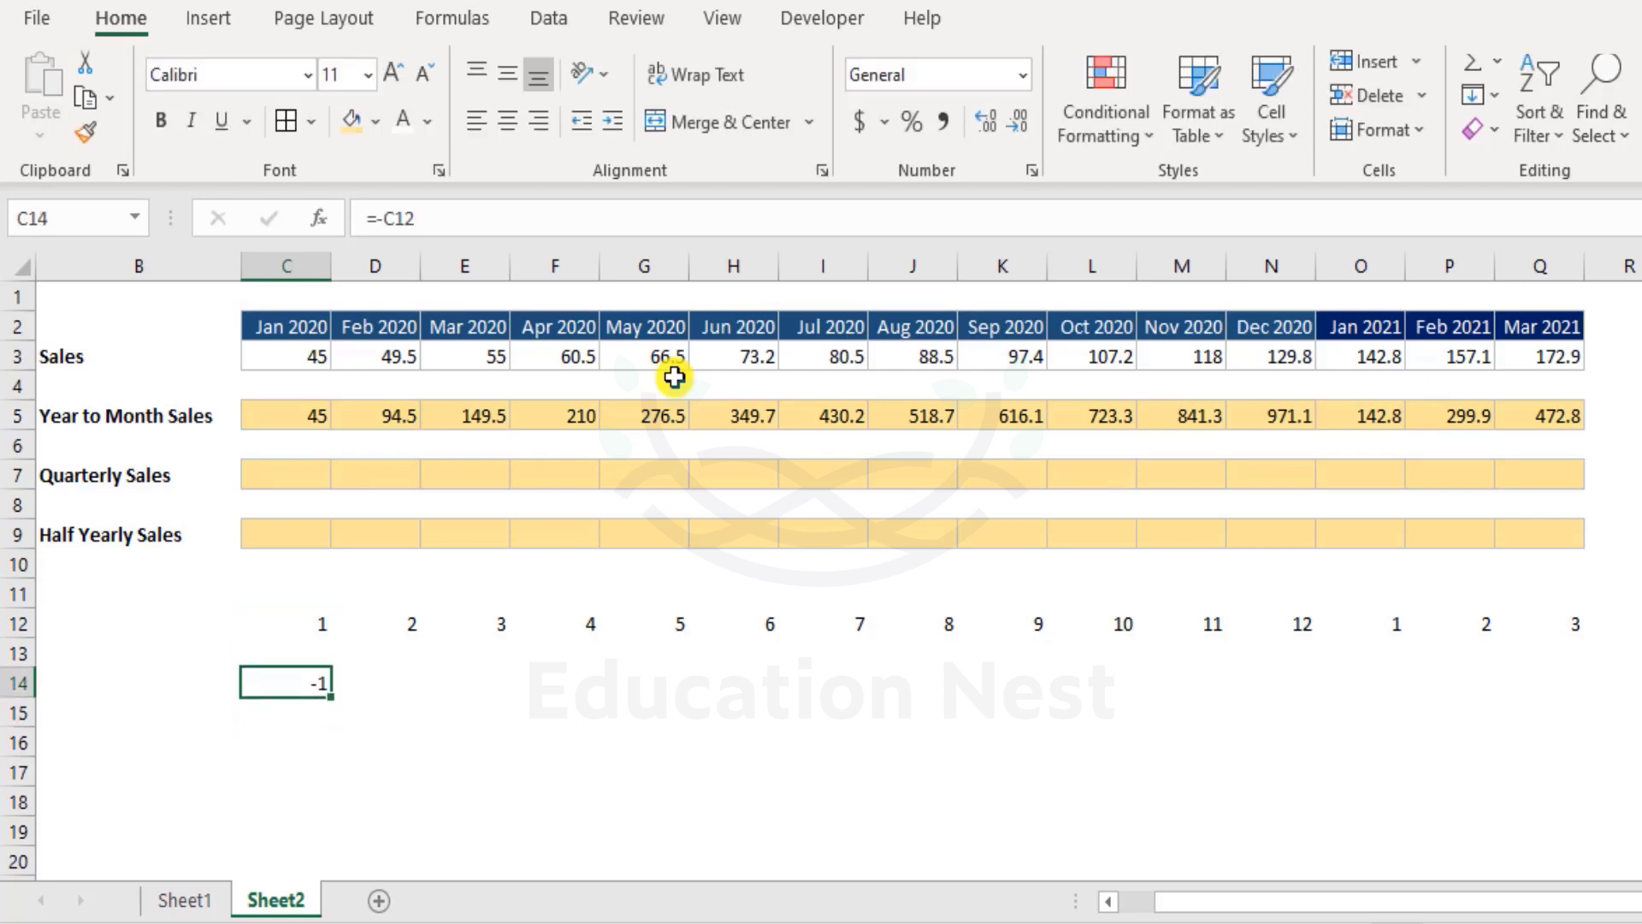
Fill the negated month formula across C14:G14, showing -1 through -5
left_click(305, 629)
key("Down")
key("Down")
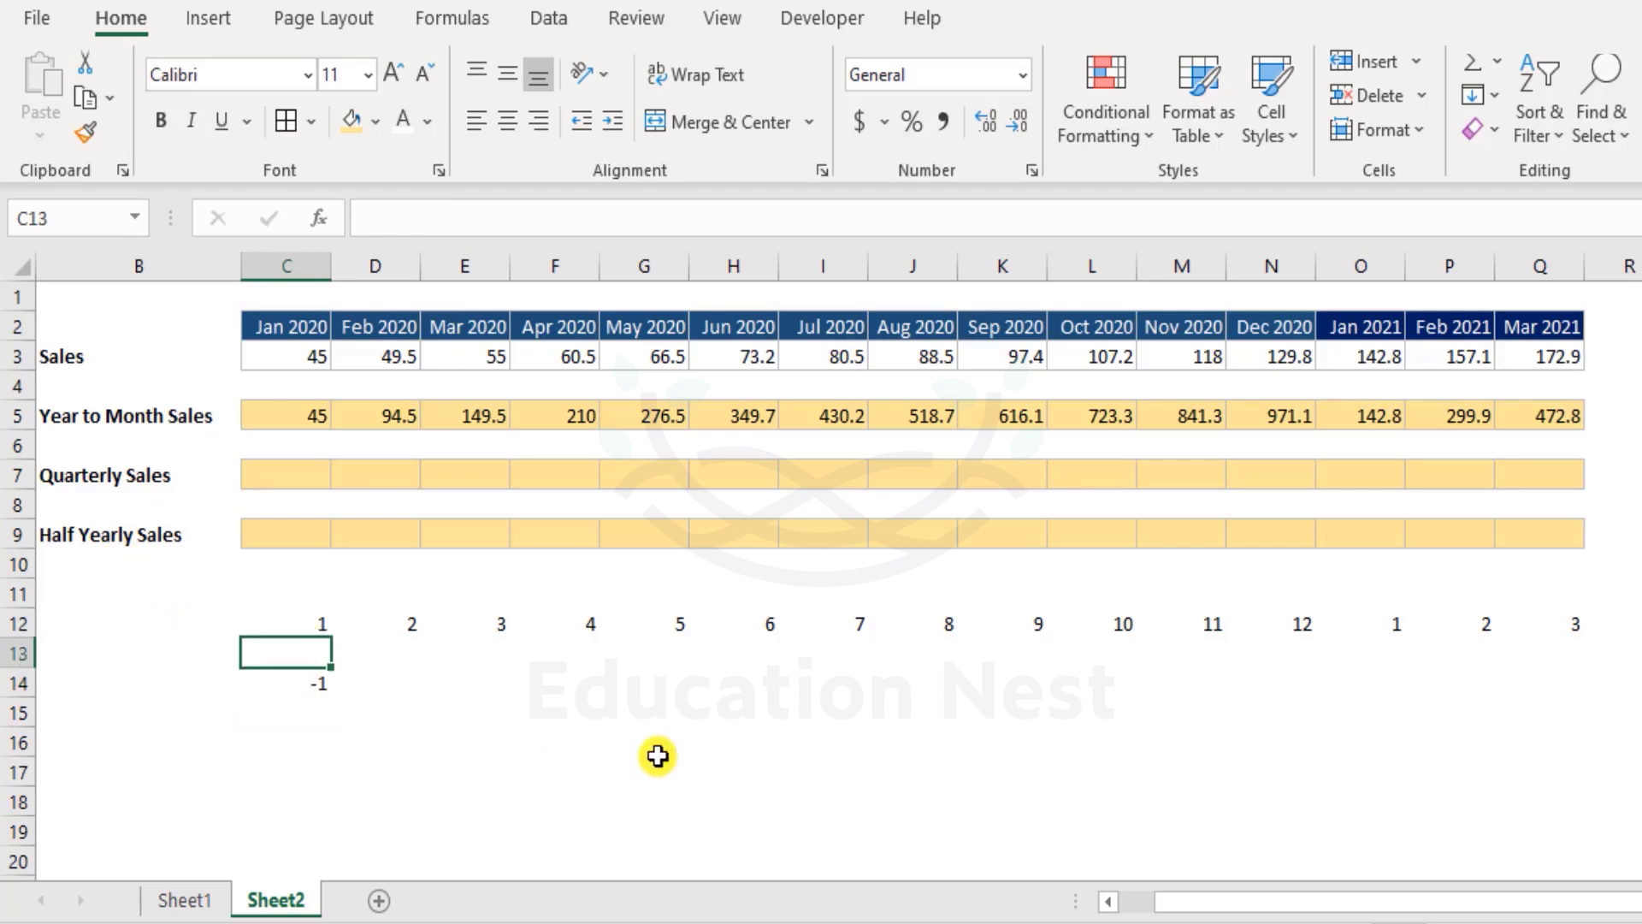
key("shift+Right")
key("shift+Right")
key("shift+Right")
key("shift+Right")
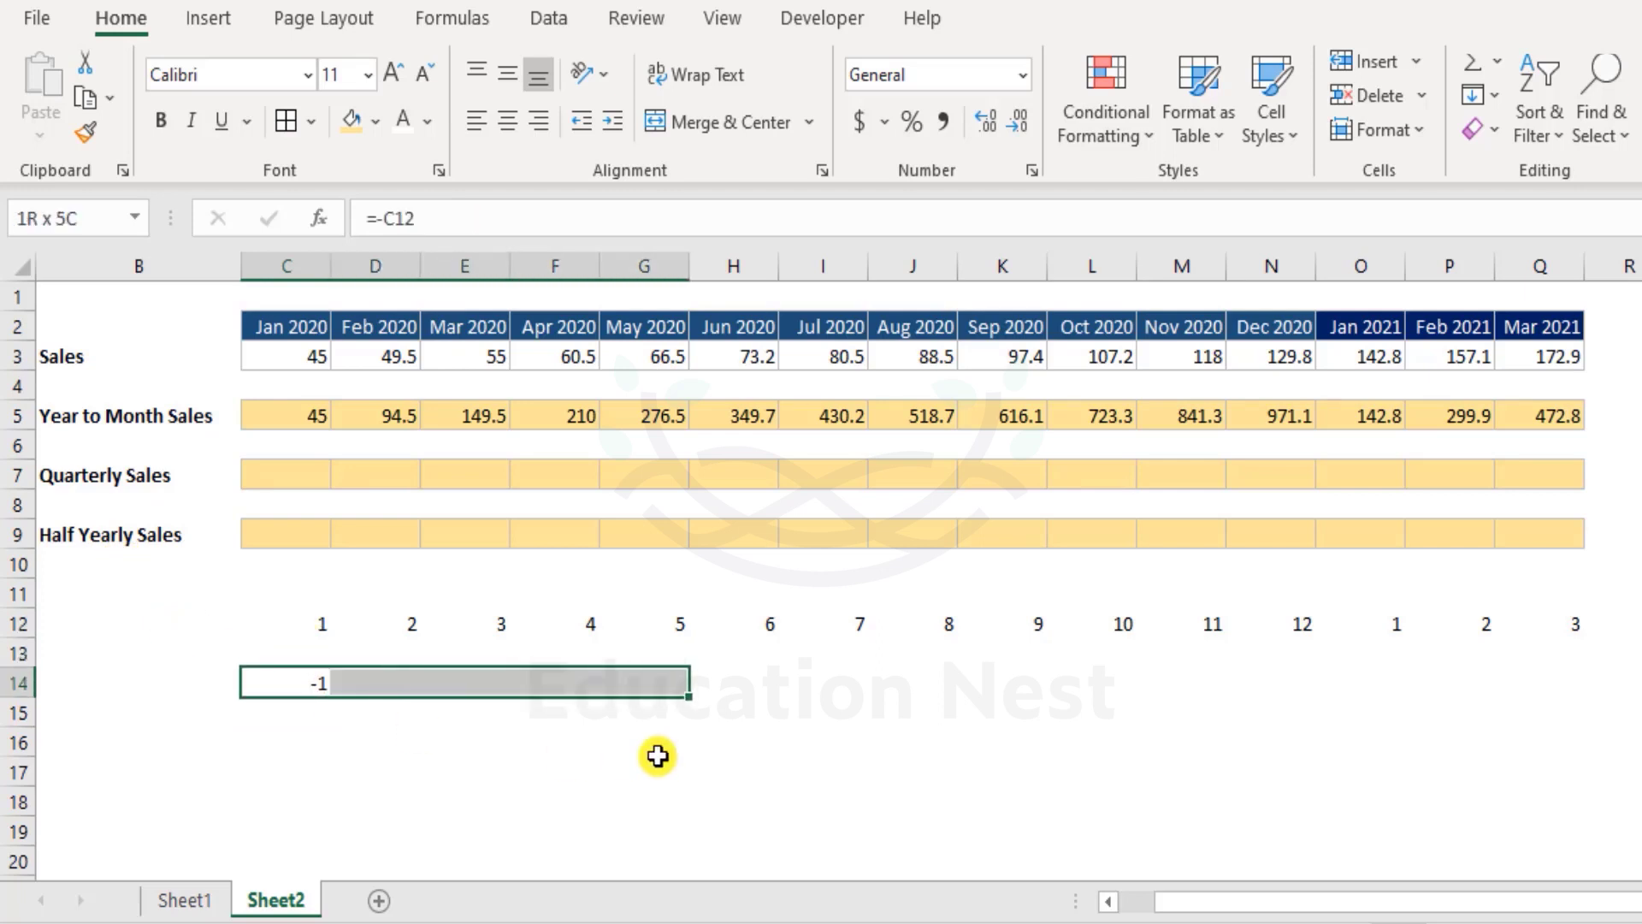
key("ctrl+r")
key("Right")
key("Right")
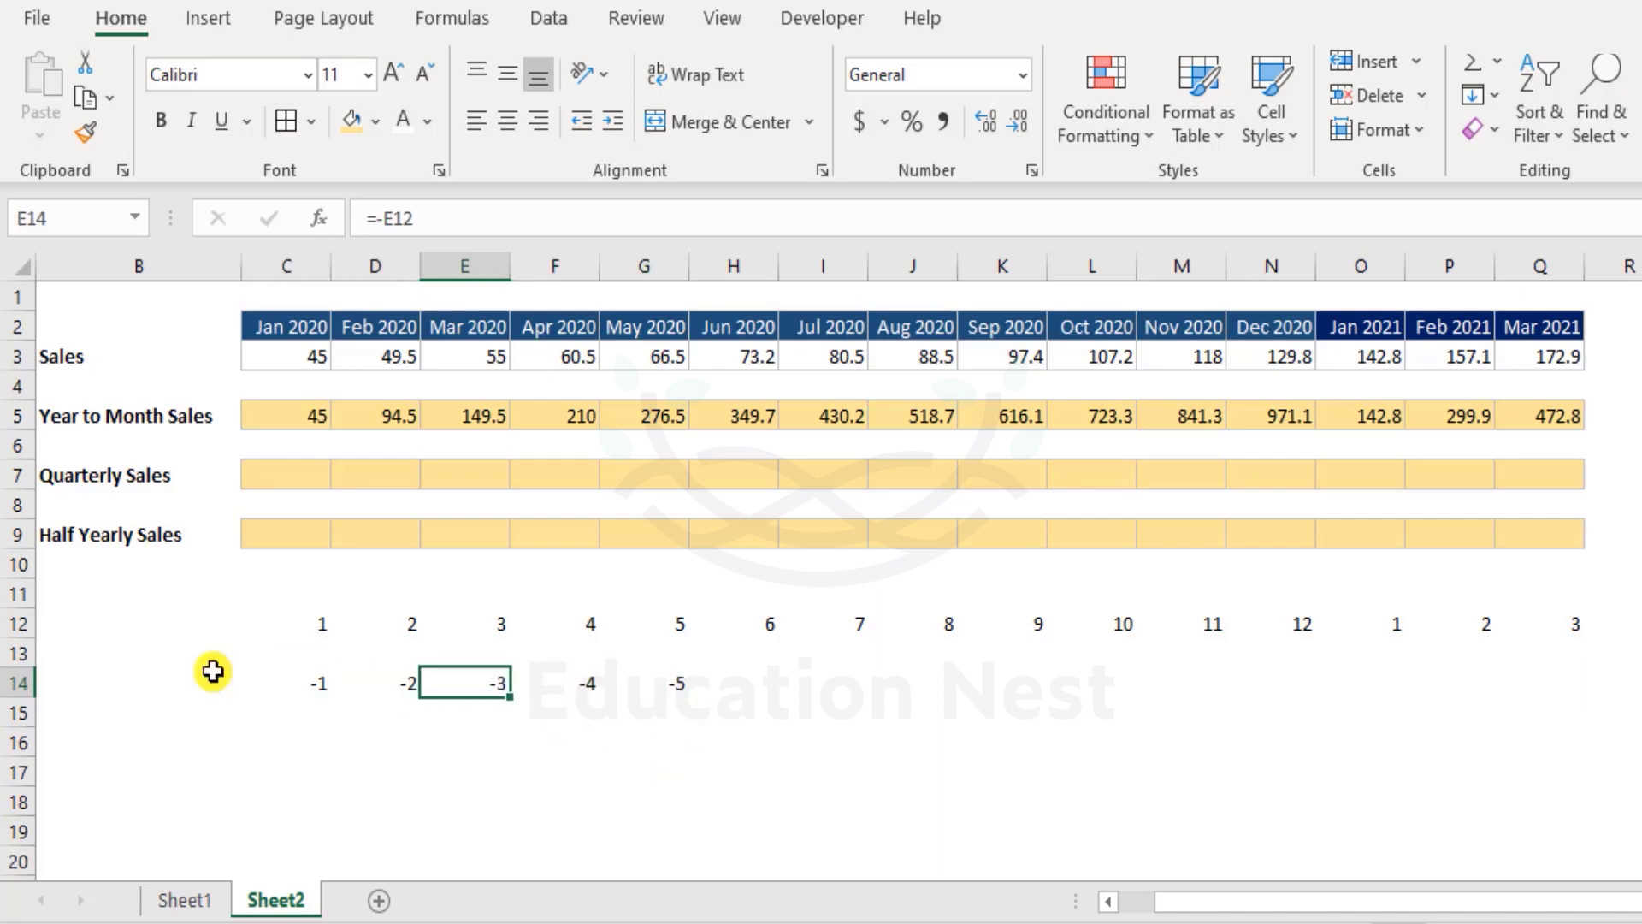
left_click(473, 325)
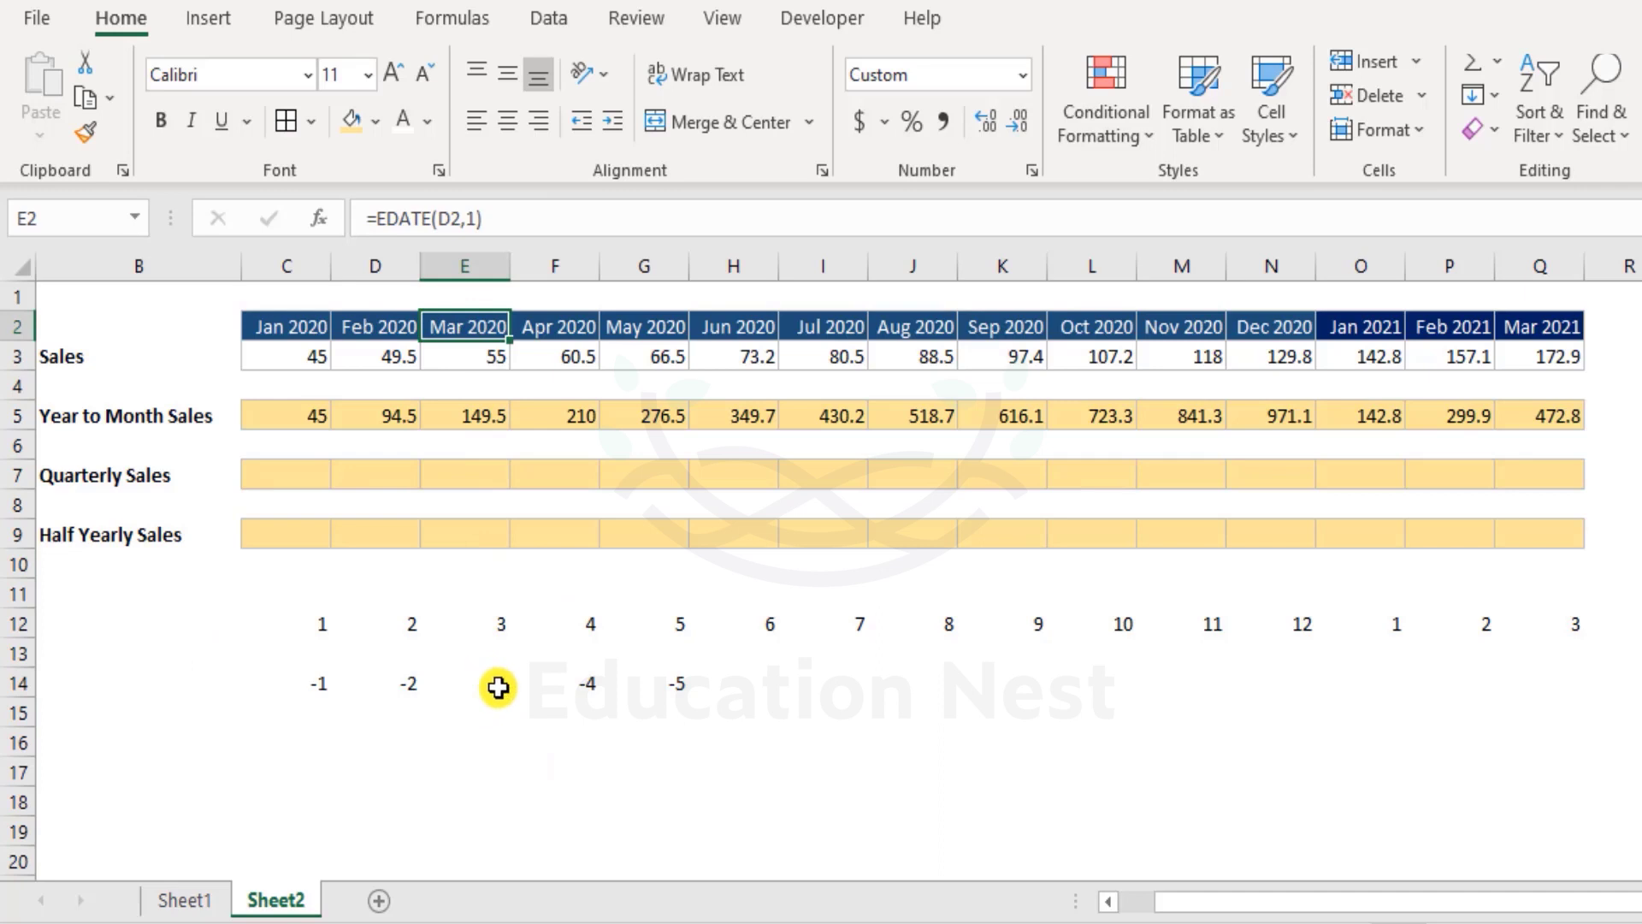
left_click(491, 357)
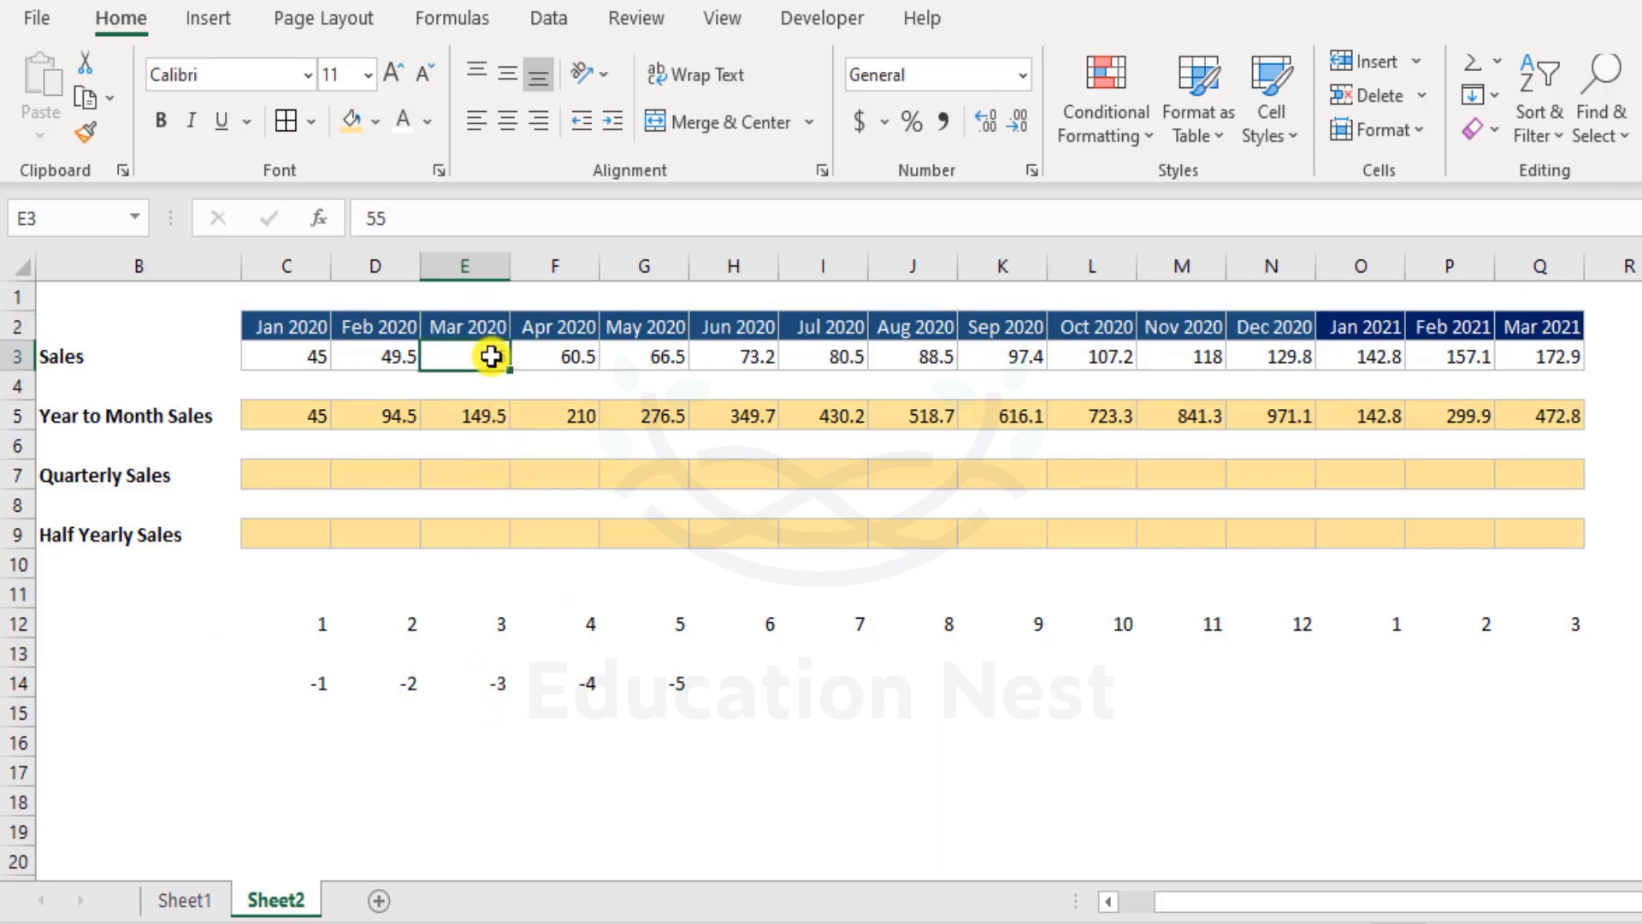
left_click_drag(479, 355, 308, 347)
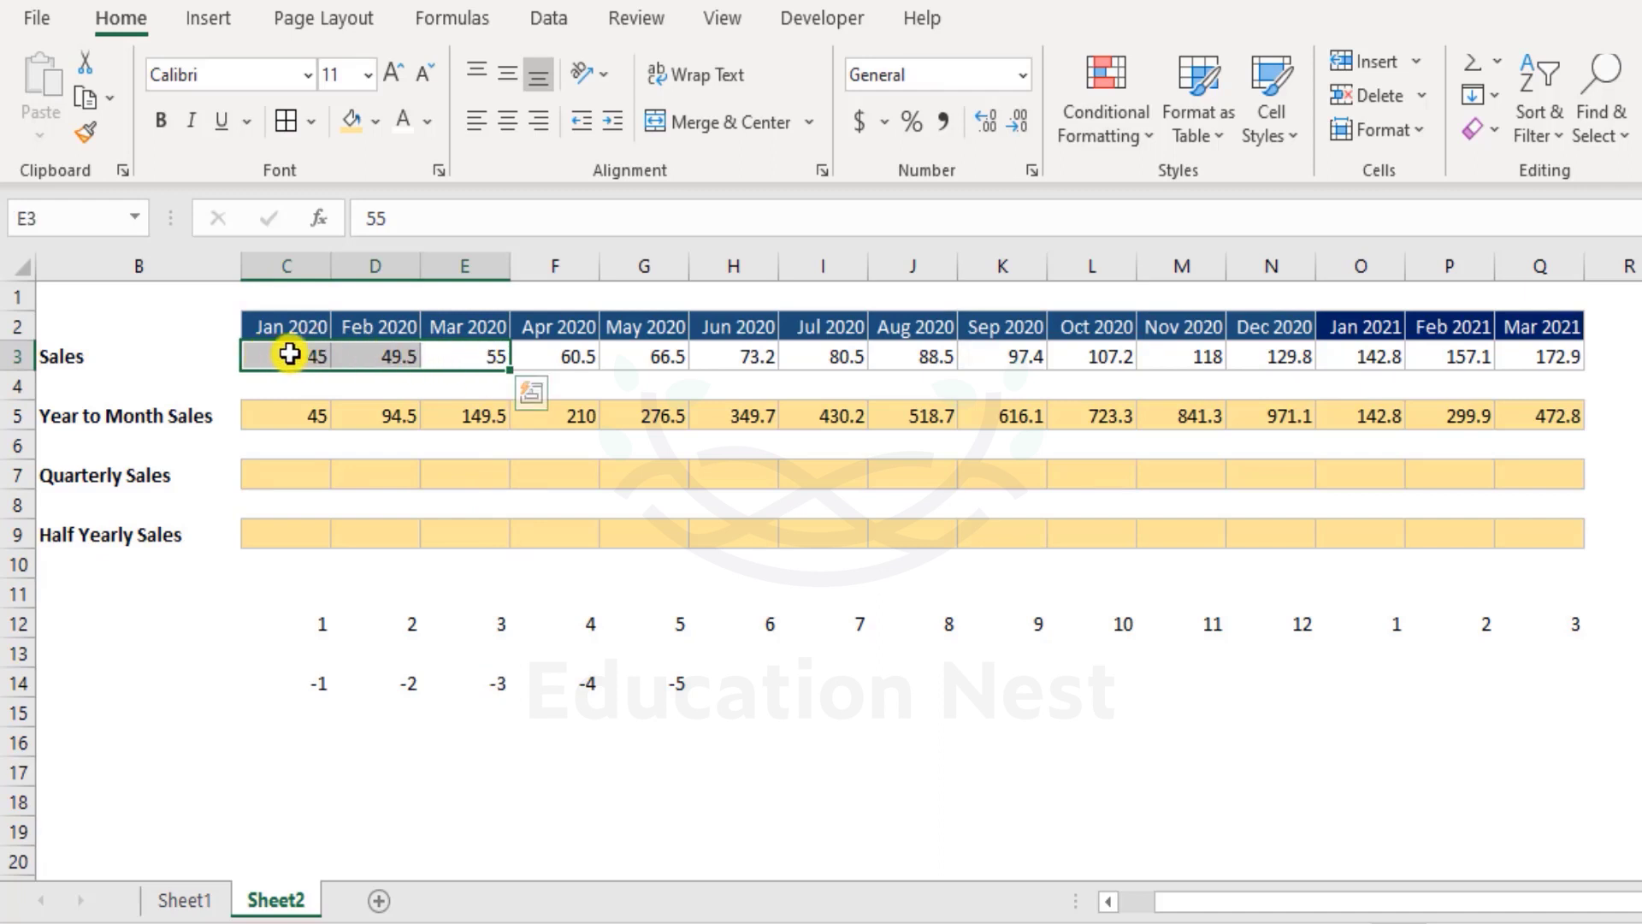
left_click(650, 680)
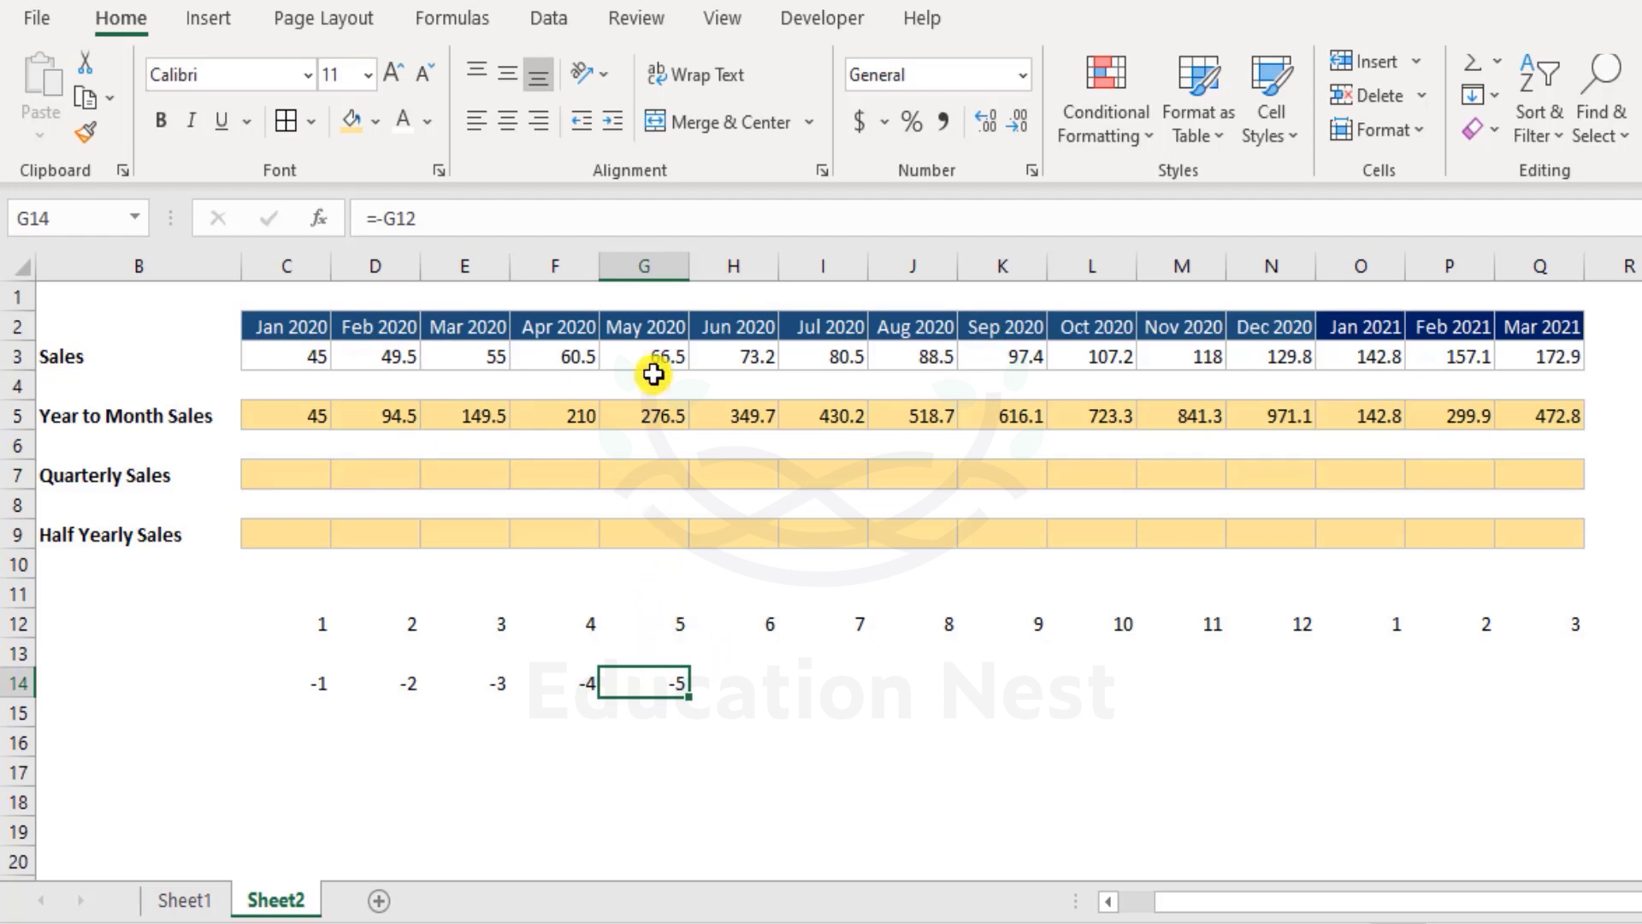
left_click(670, 348)
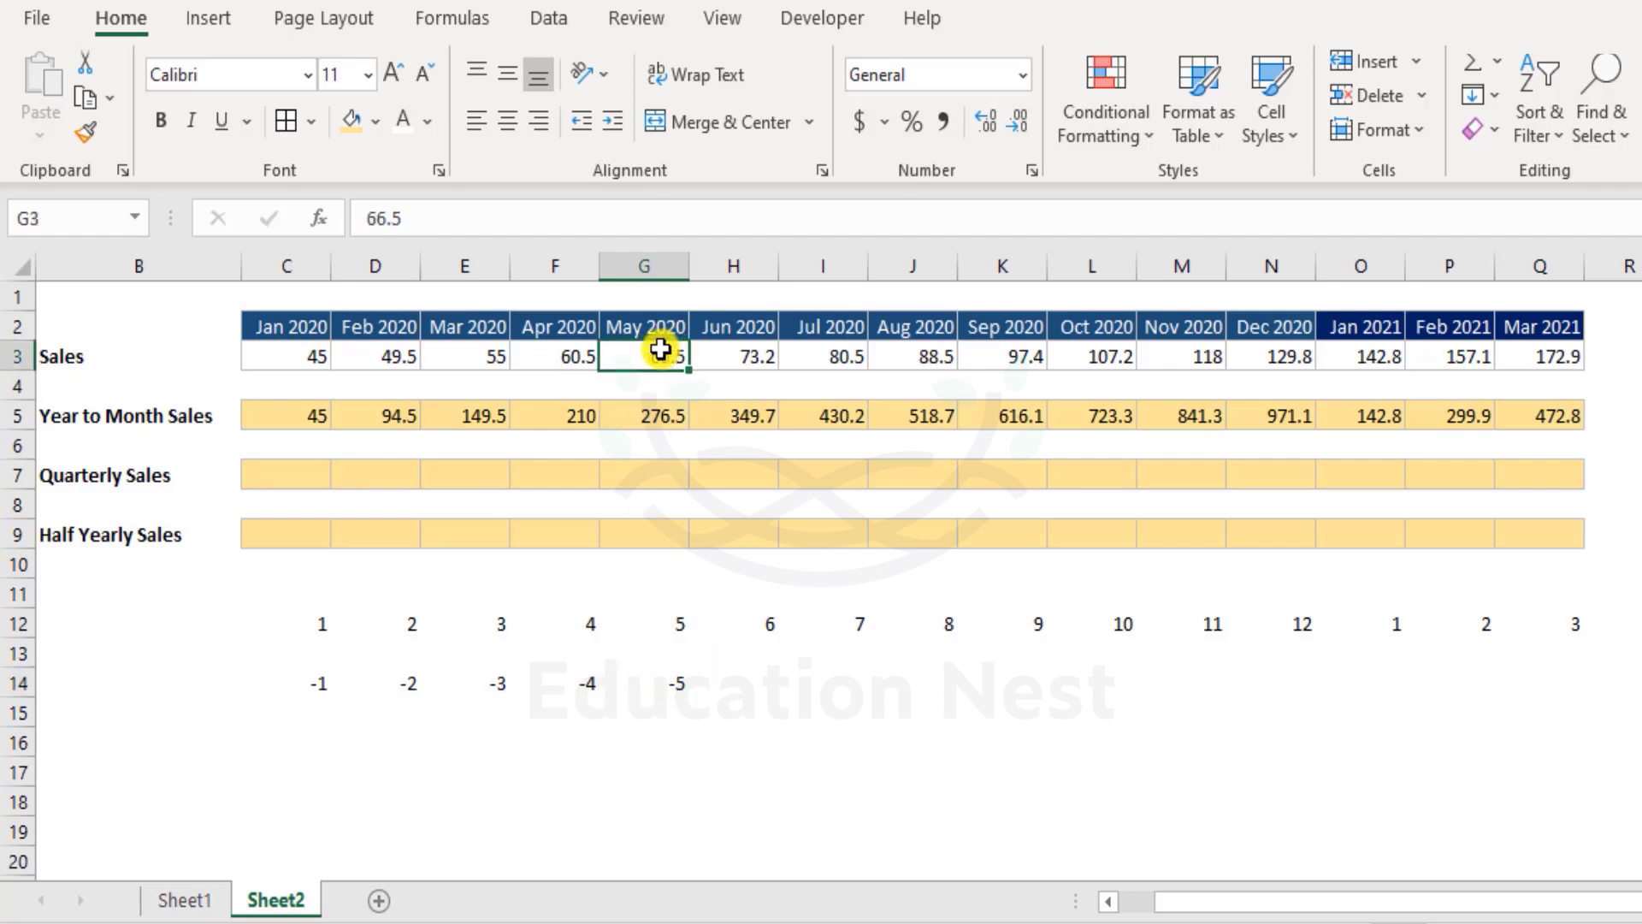
left_click(677, 625)
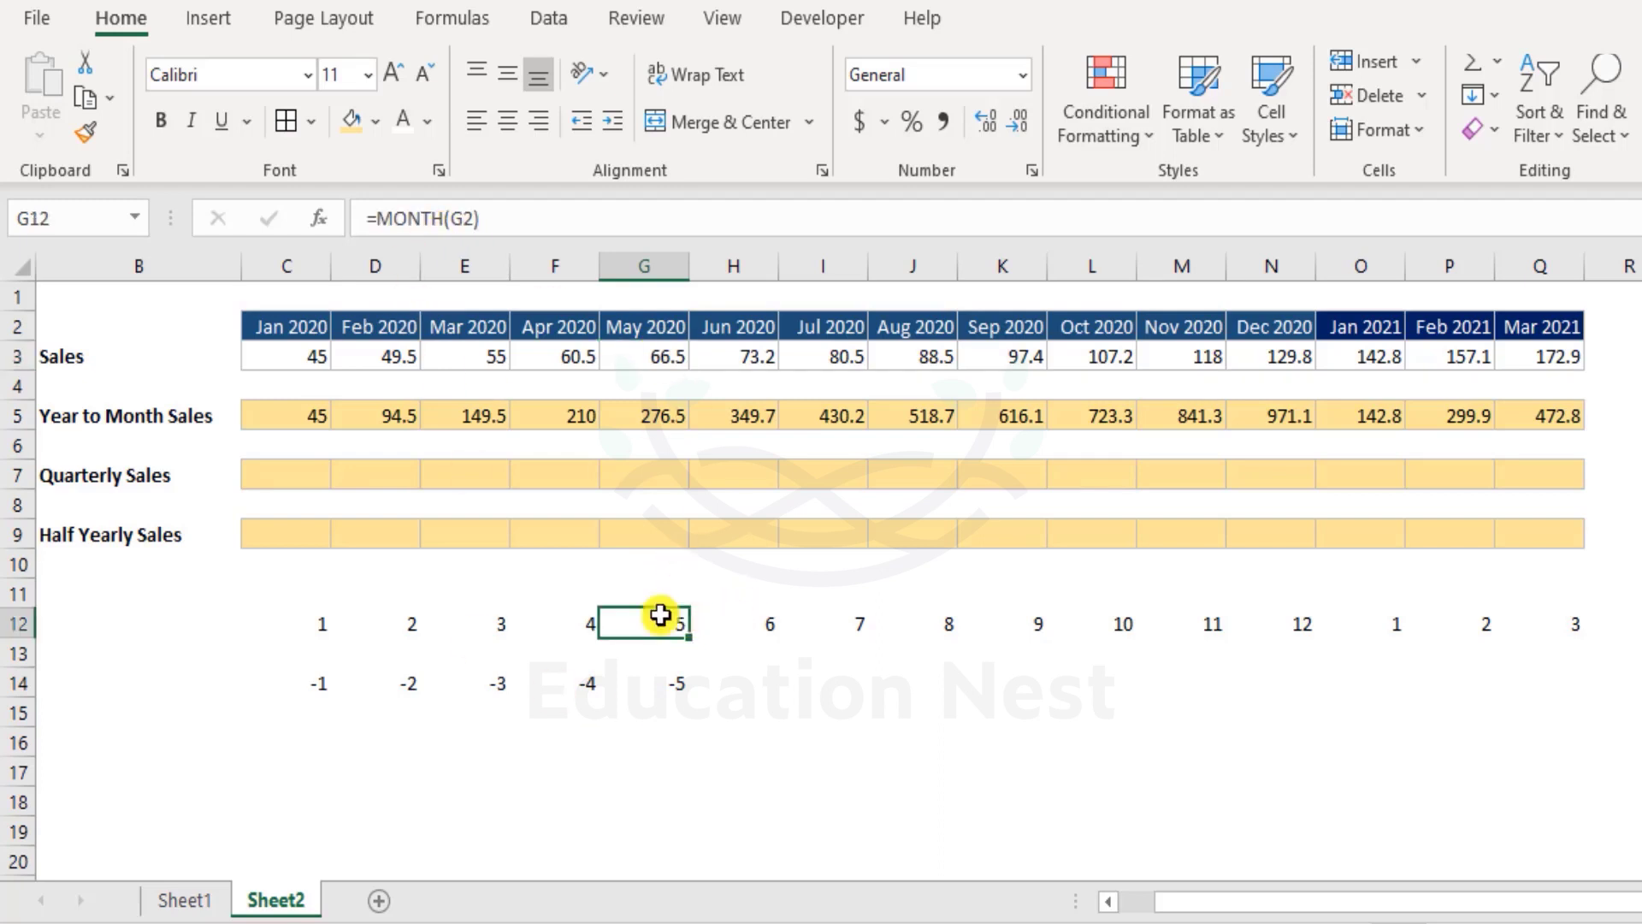
left_click(666, 353)
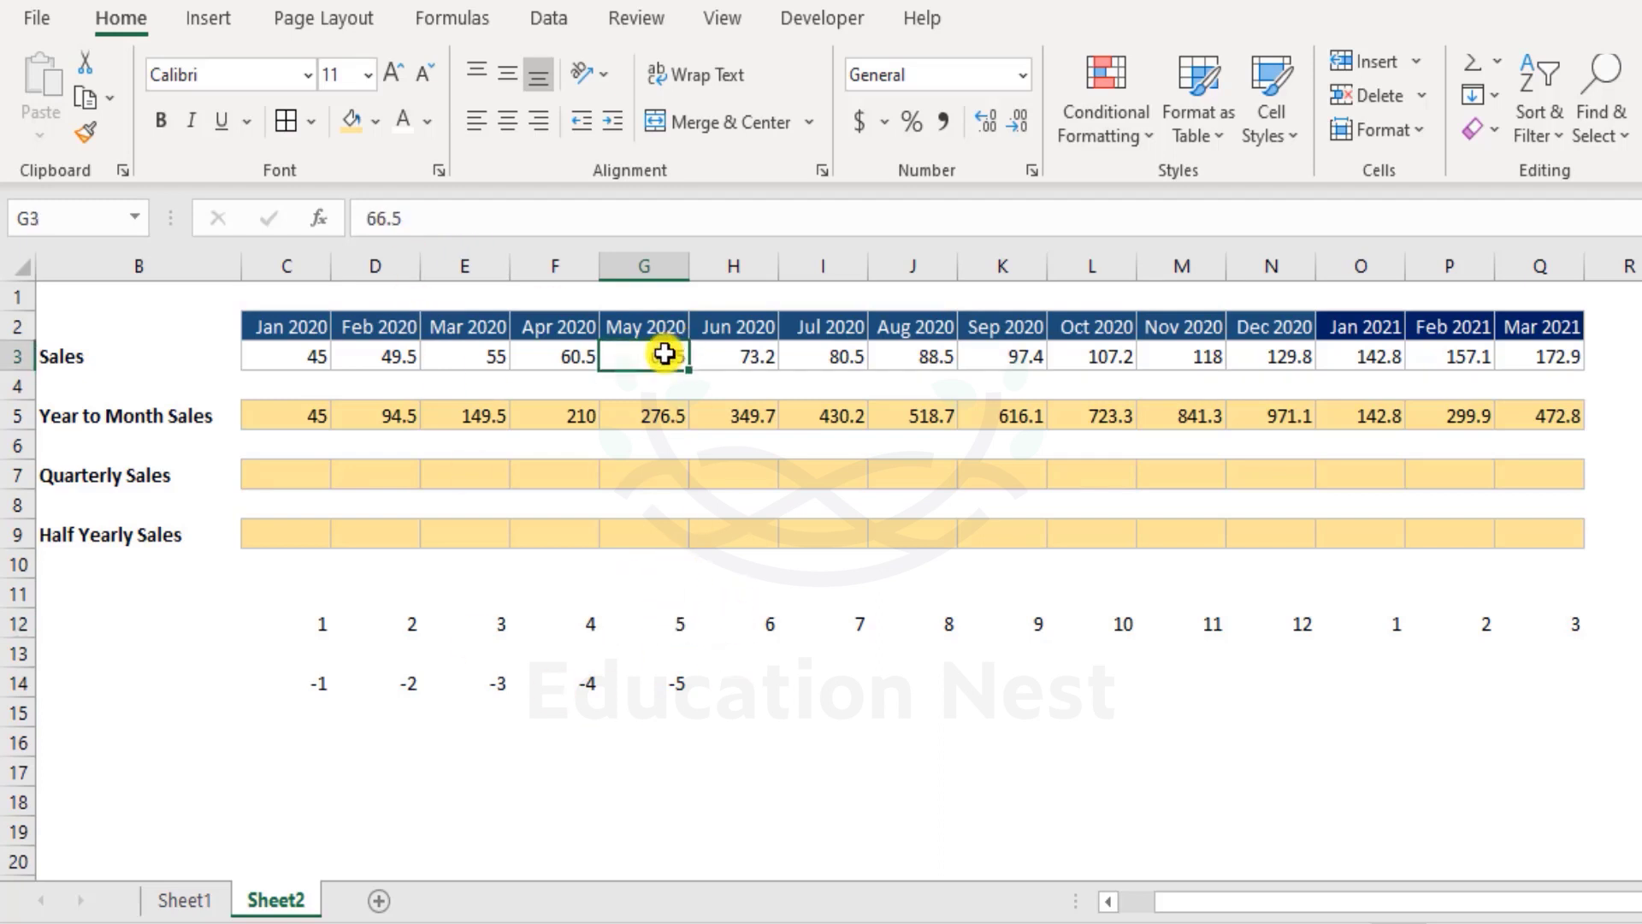
left_click_drag(659, 353, 256, 350)
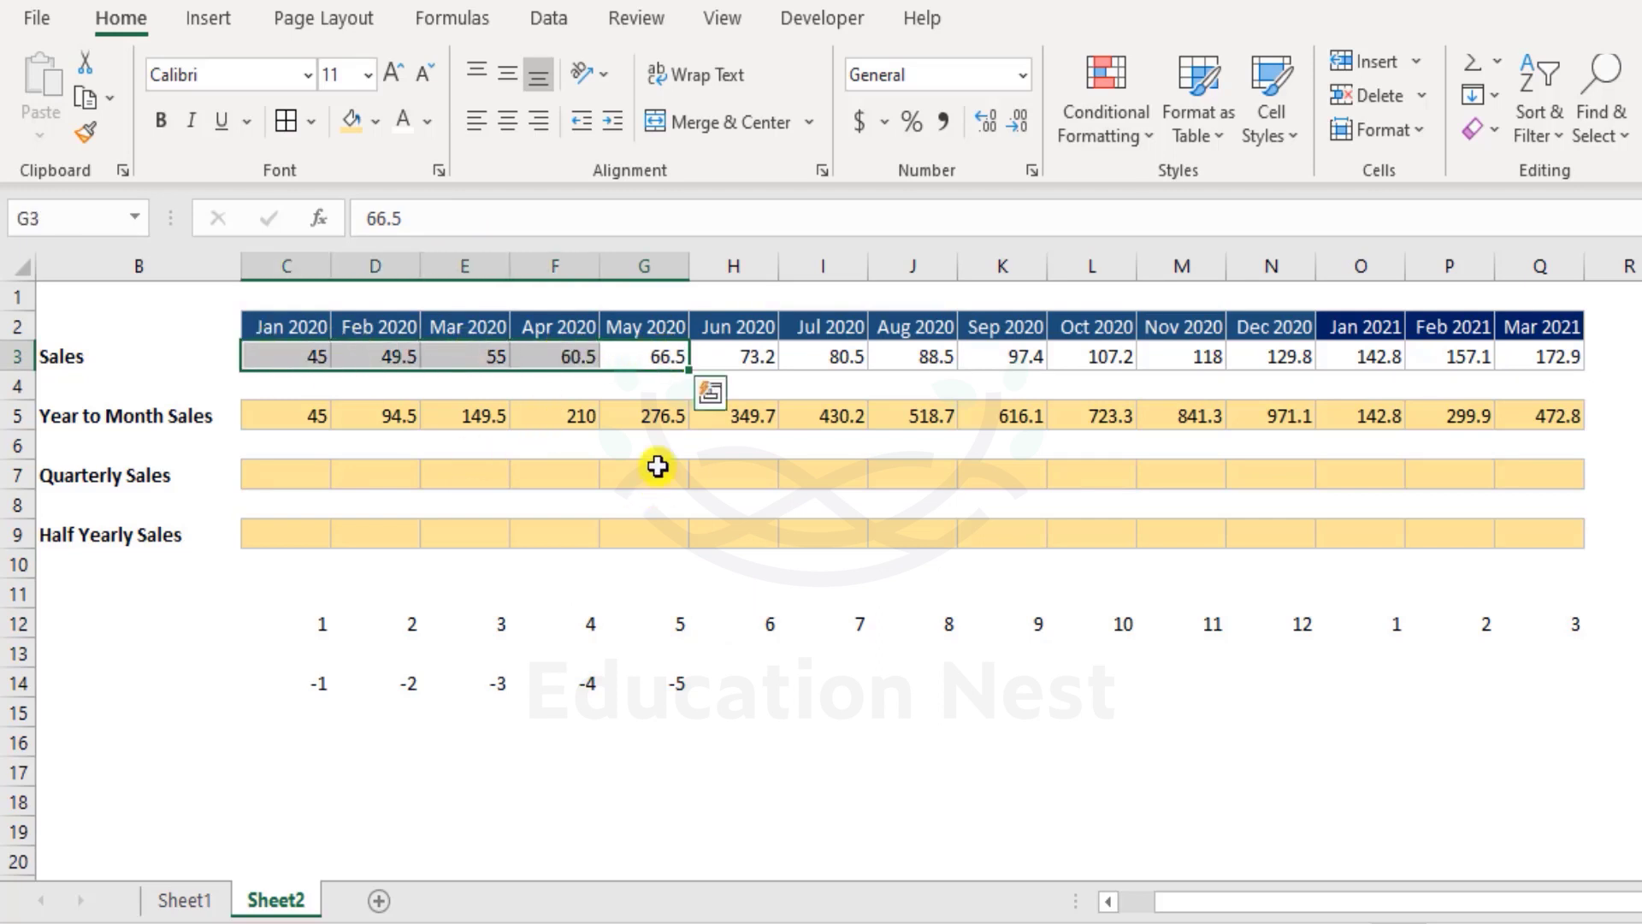
left_click(1283, 353)
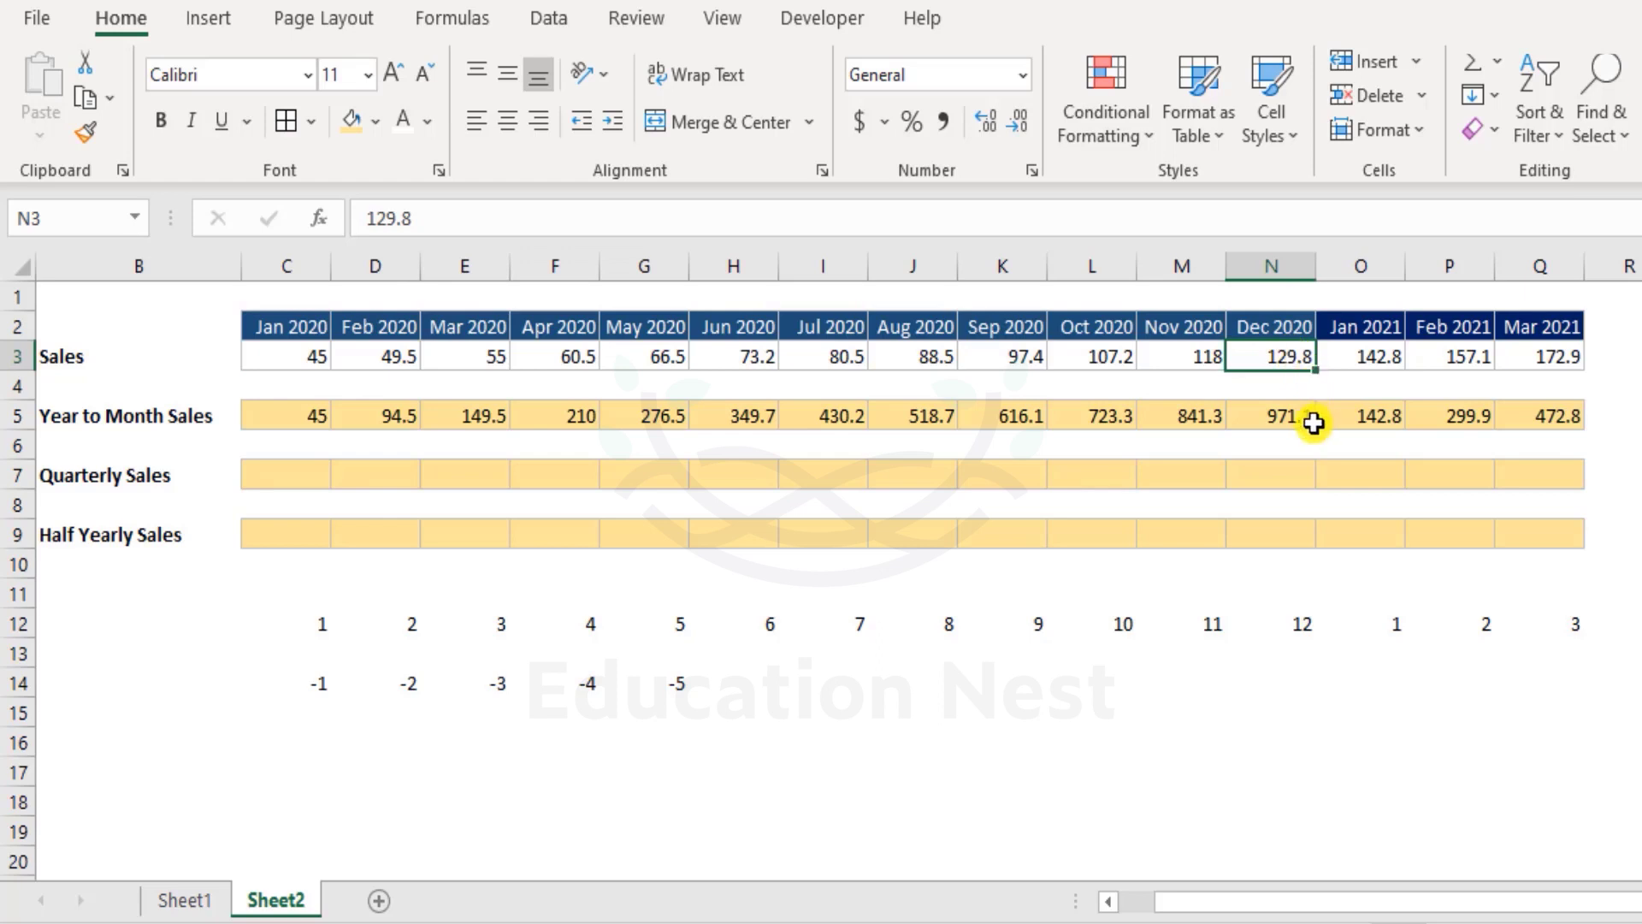
left_click(1291, 625)
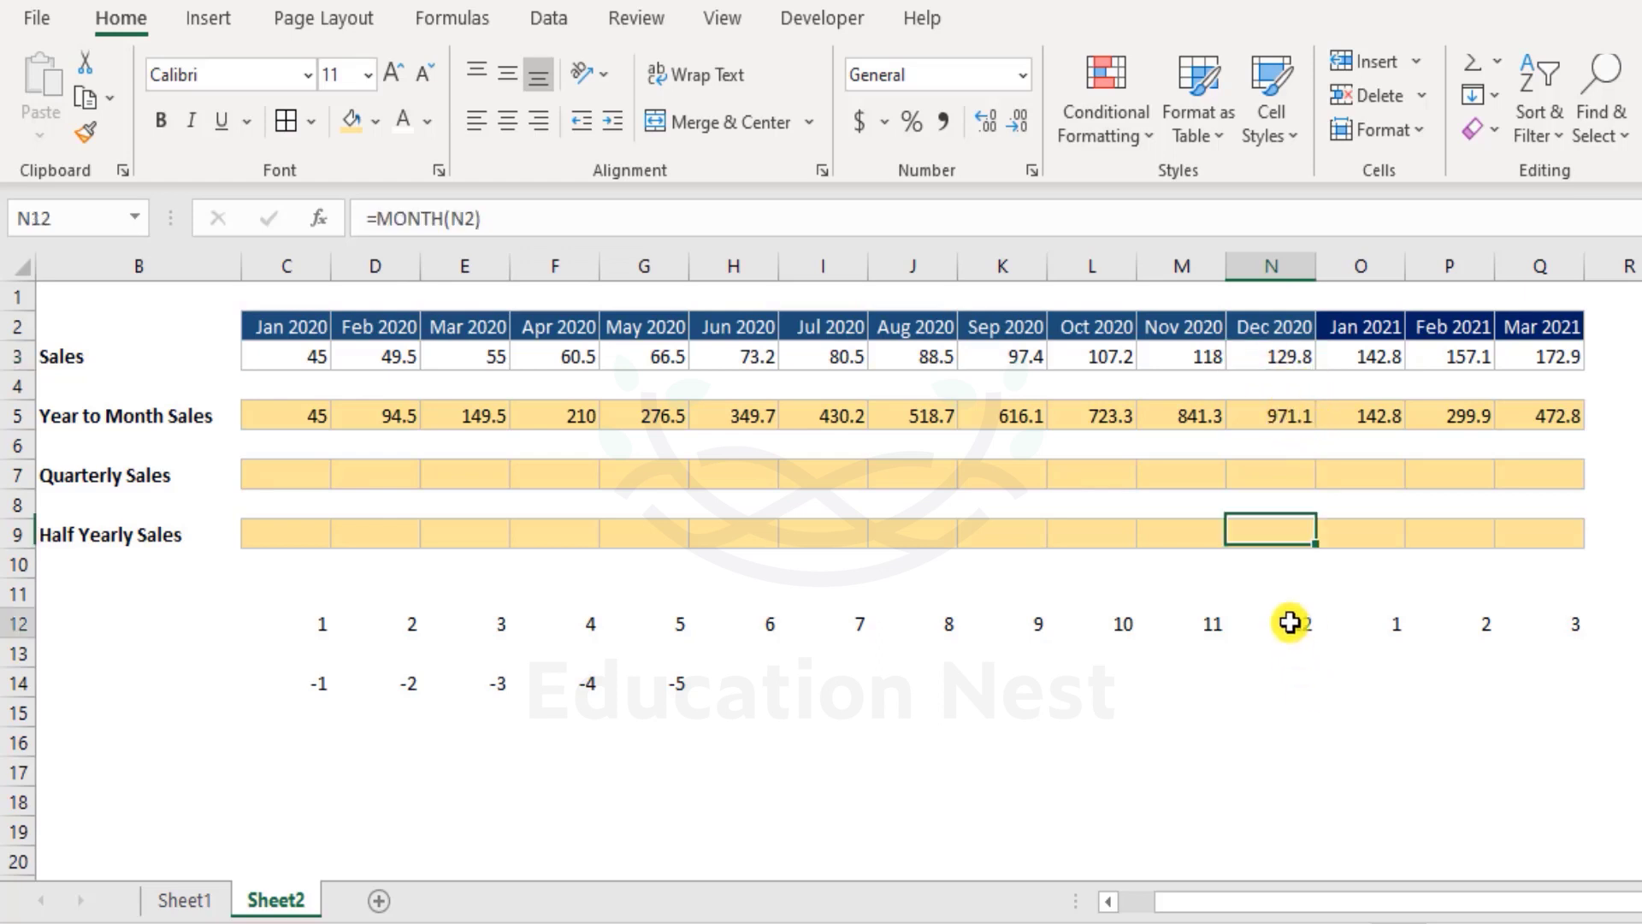
Copy G14's negative-month formula into N14 to show -12 under Dec 2020
left_click(675, 688)
key("ctrl+c")
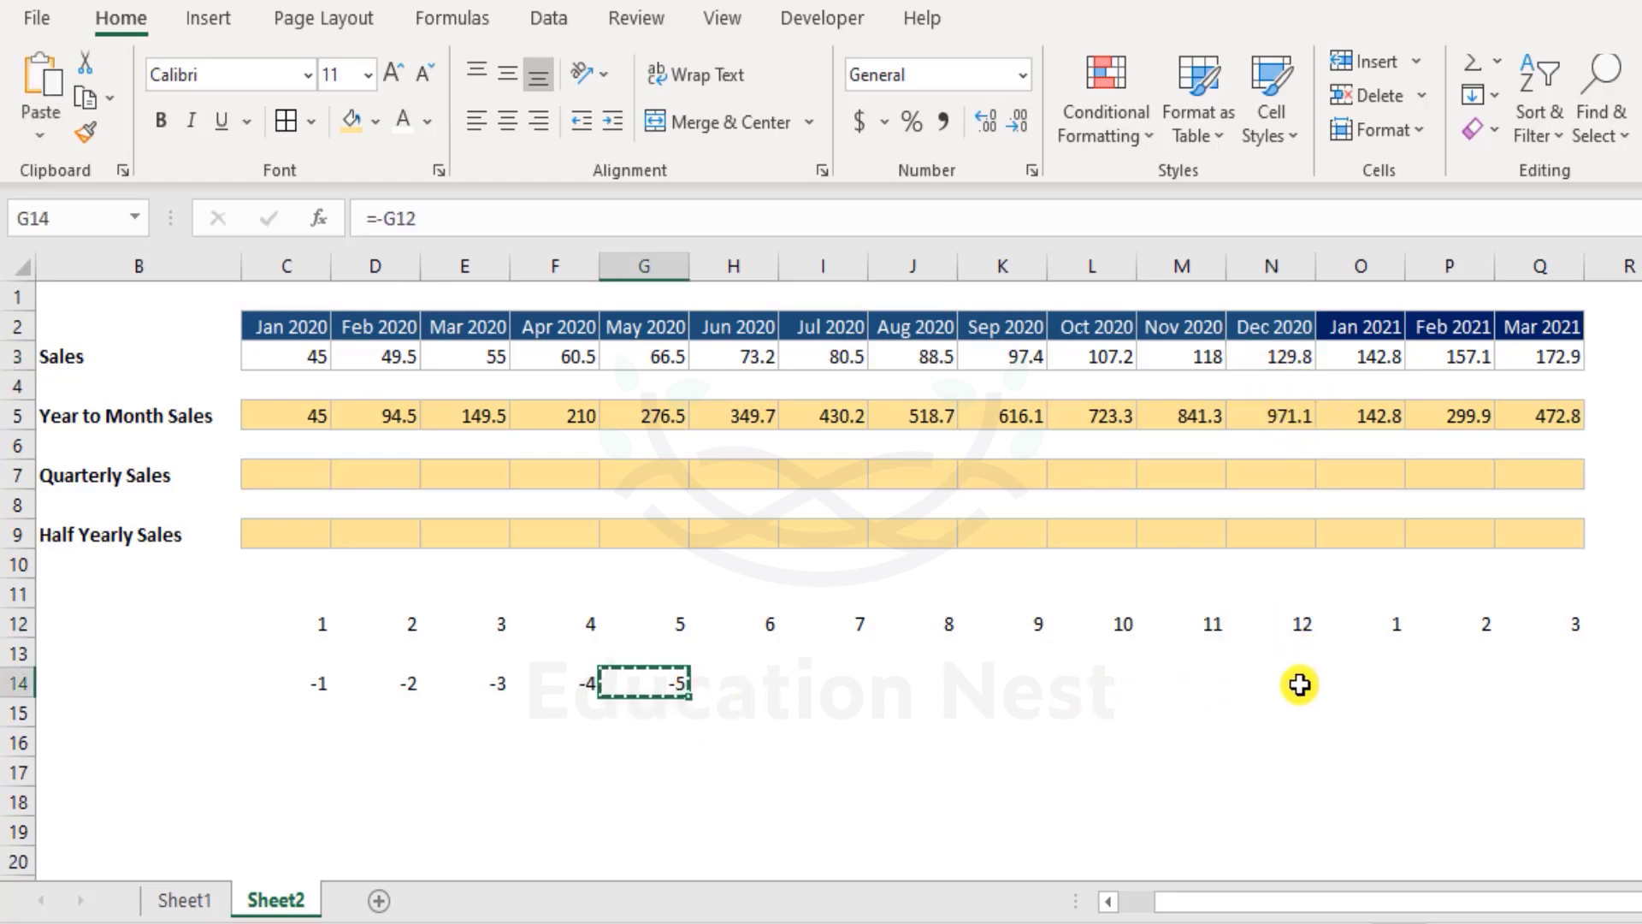
left_click(1298, 685)
key("ctrl+v")
key("Escape")
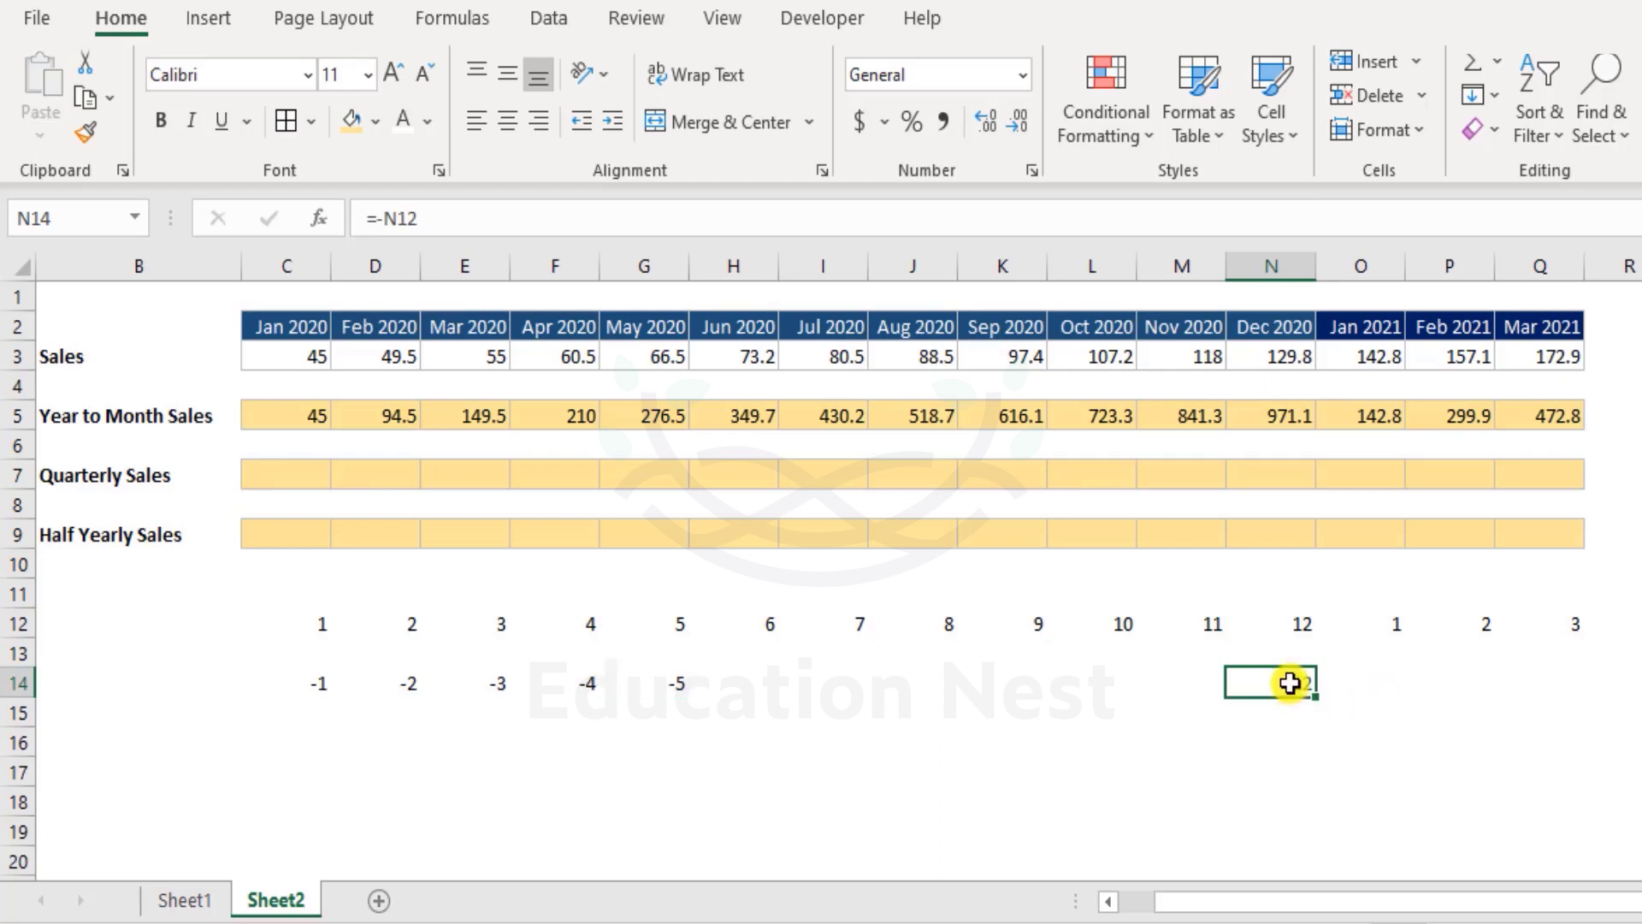
double_click(1292, 683)
key("Escape")
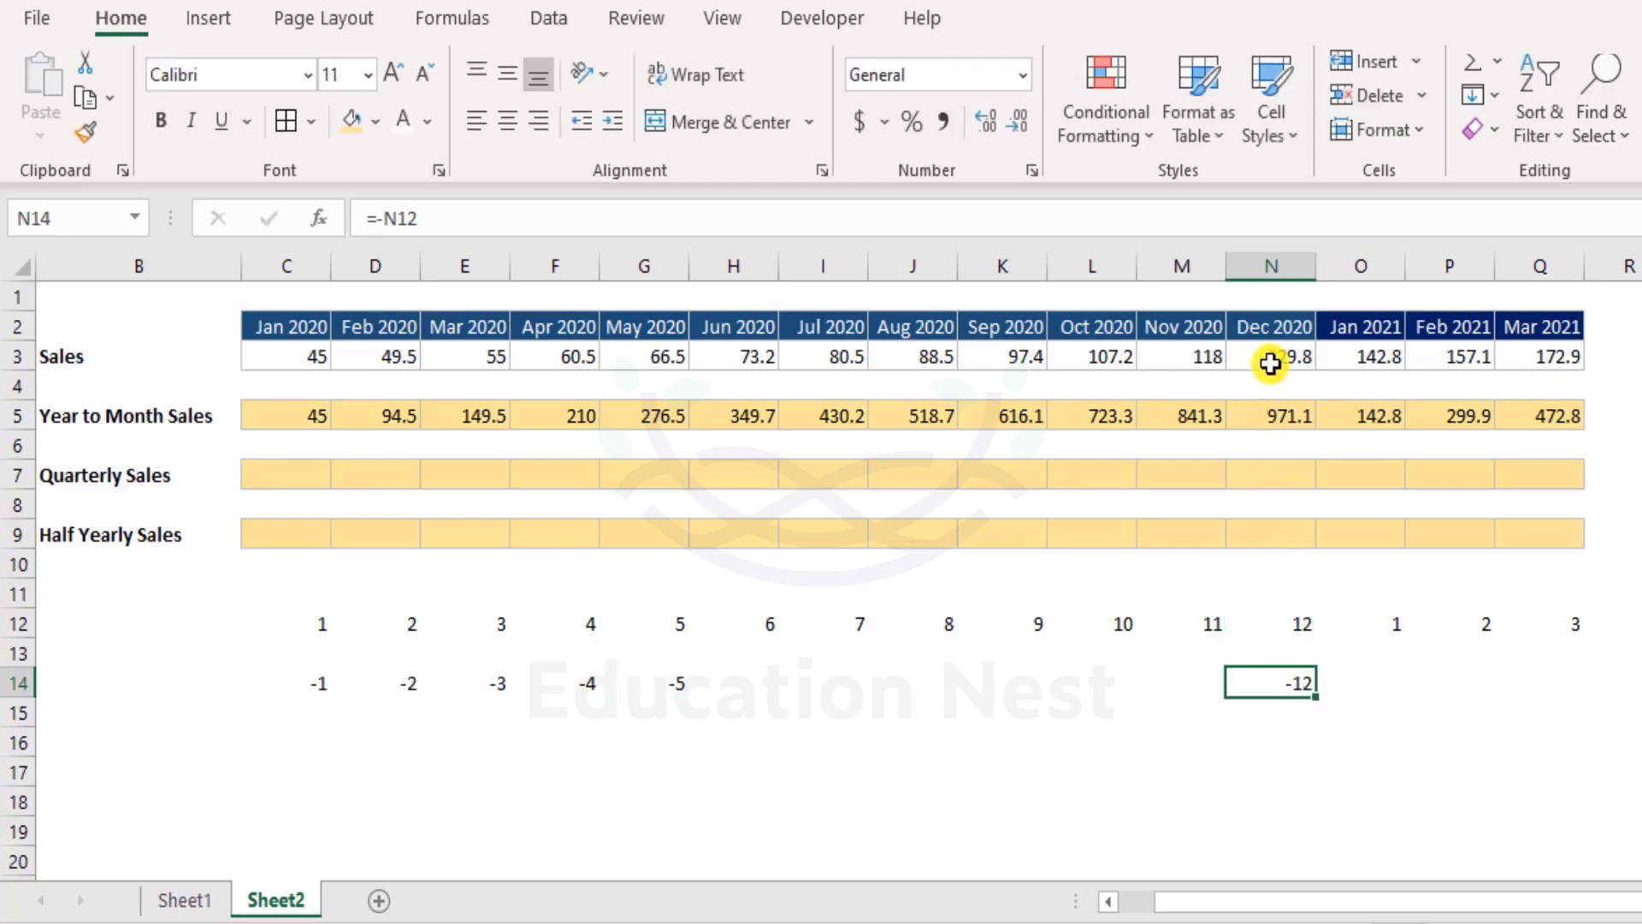
Copy N14's formula into O14 so it holds =-O12, showing -1 under Jan 2021
left_click_drag(1281, 355, 282, 353)
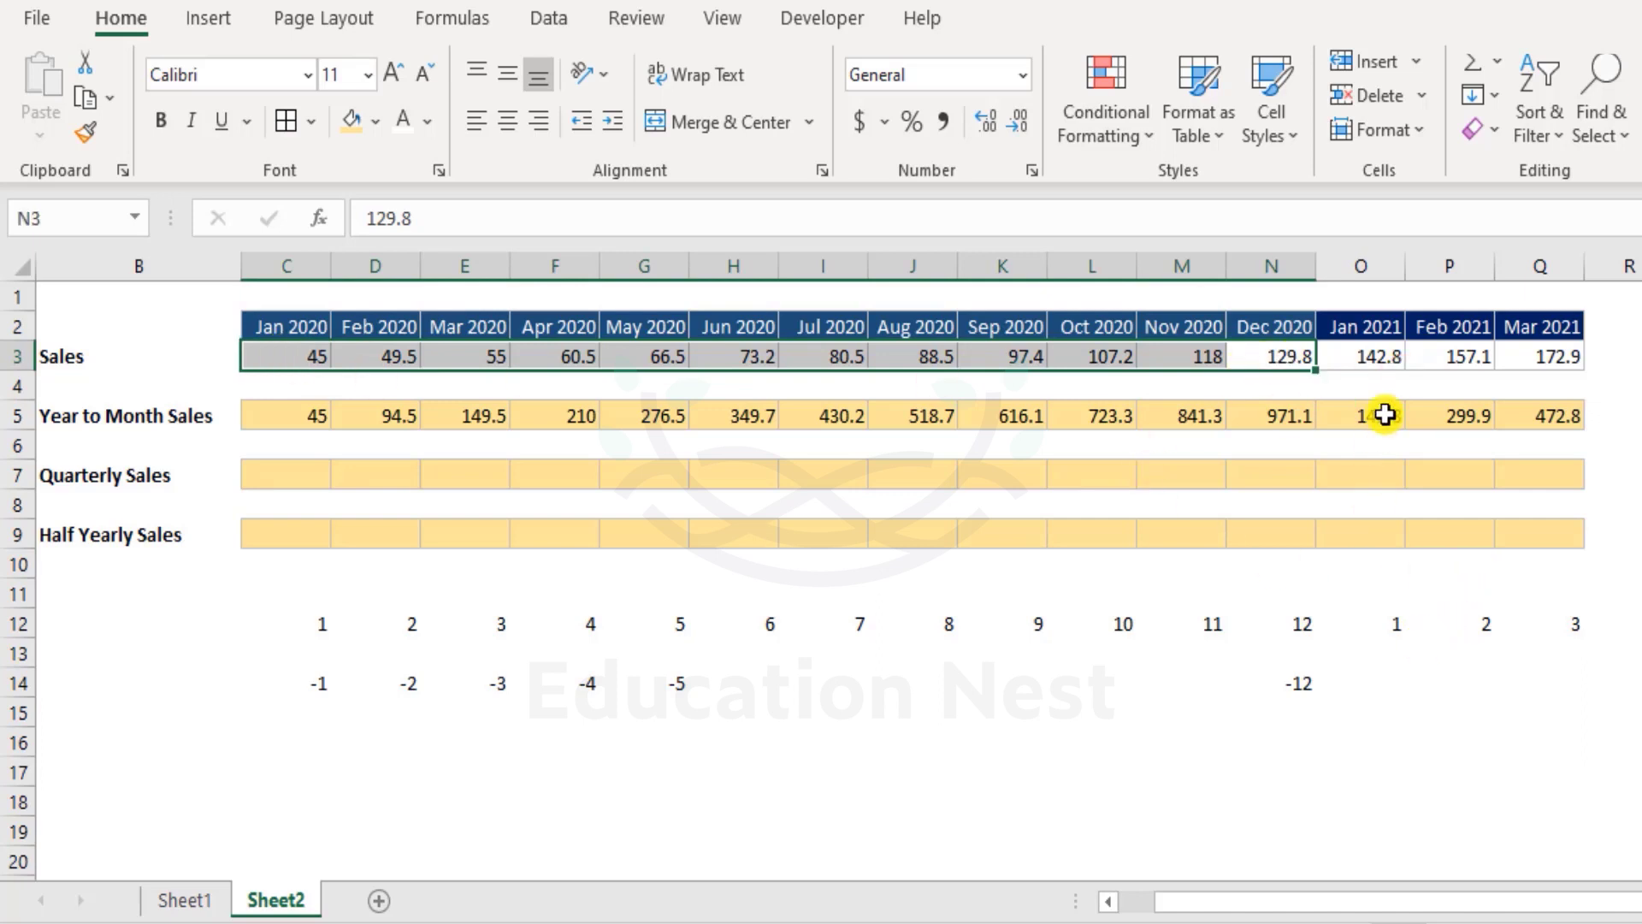
left_click(1374, 346)
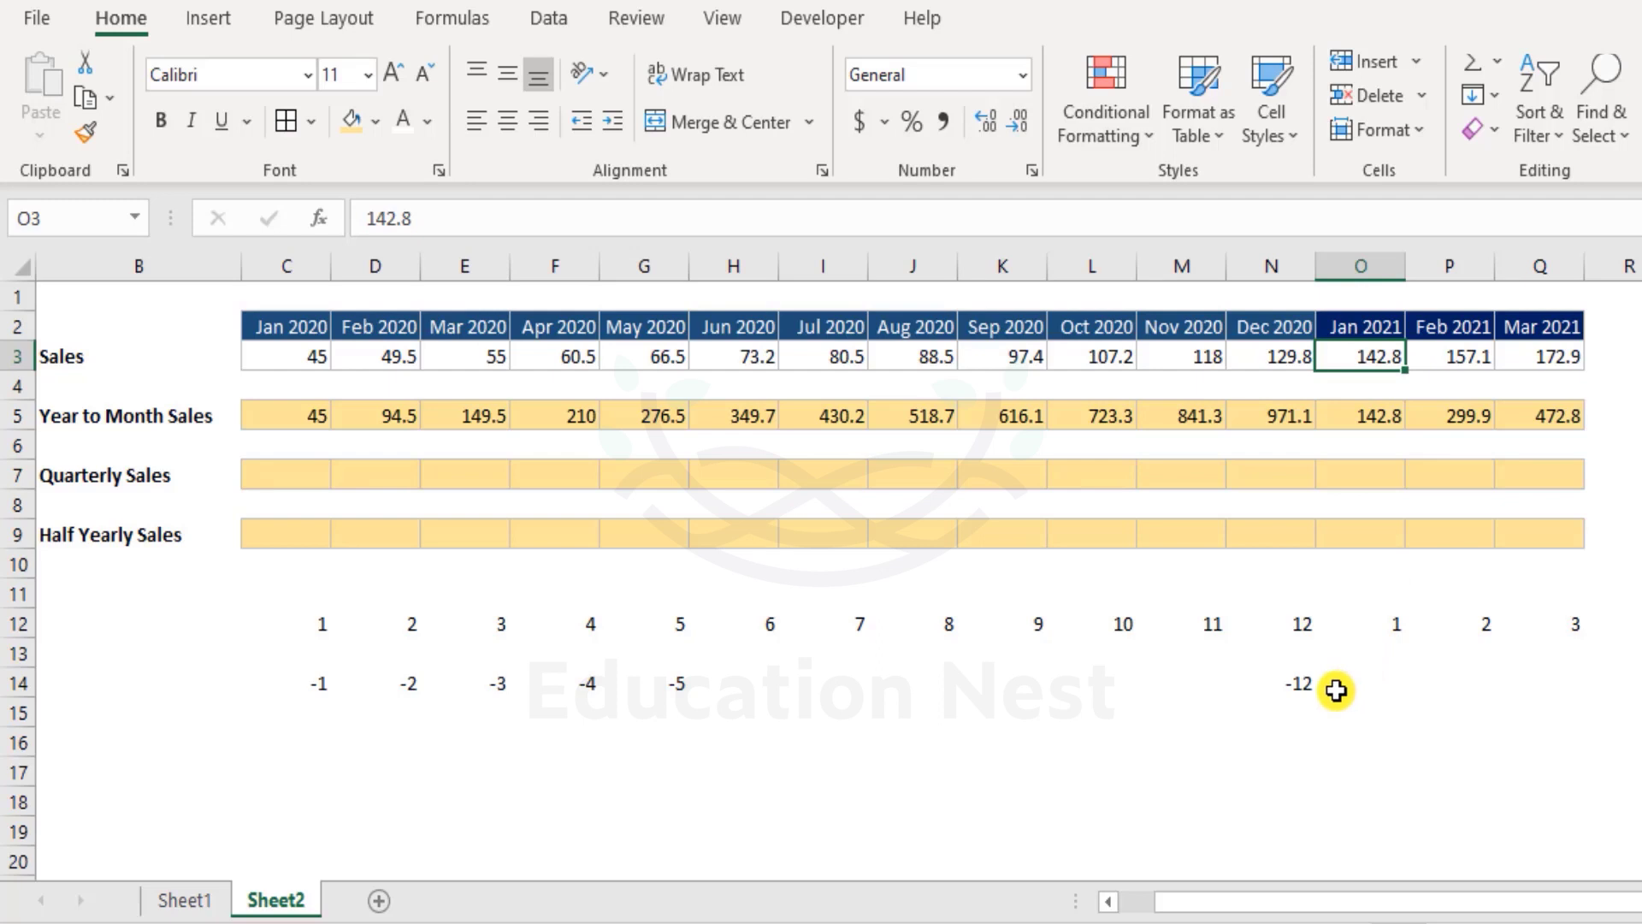
left_click(1296, 683)
key("ctrl+c")
left_click(1395, 680)
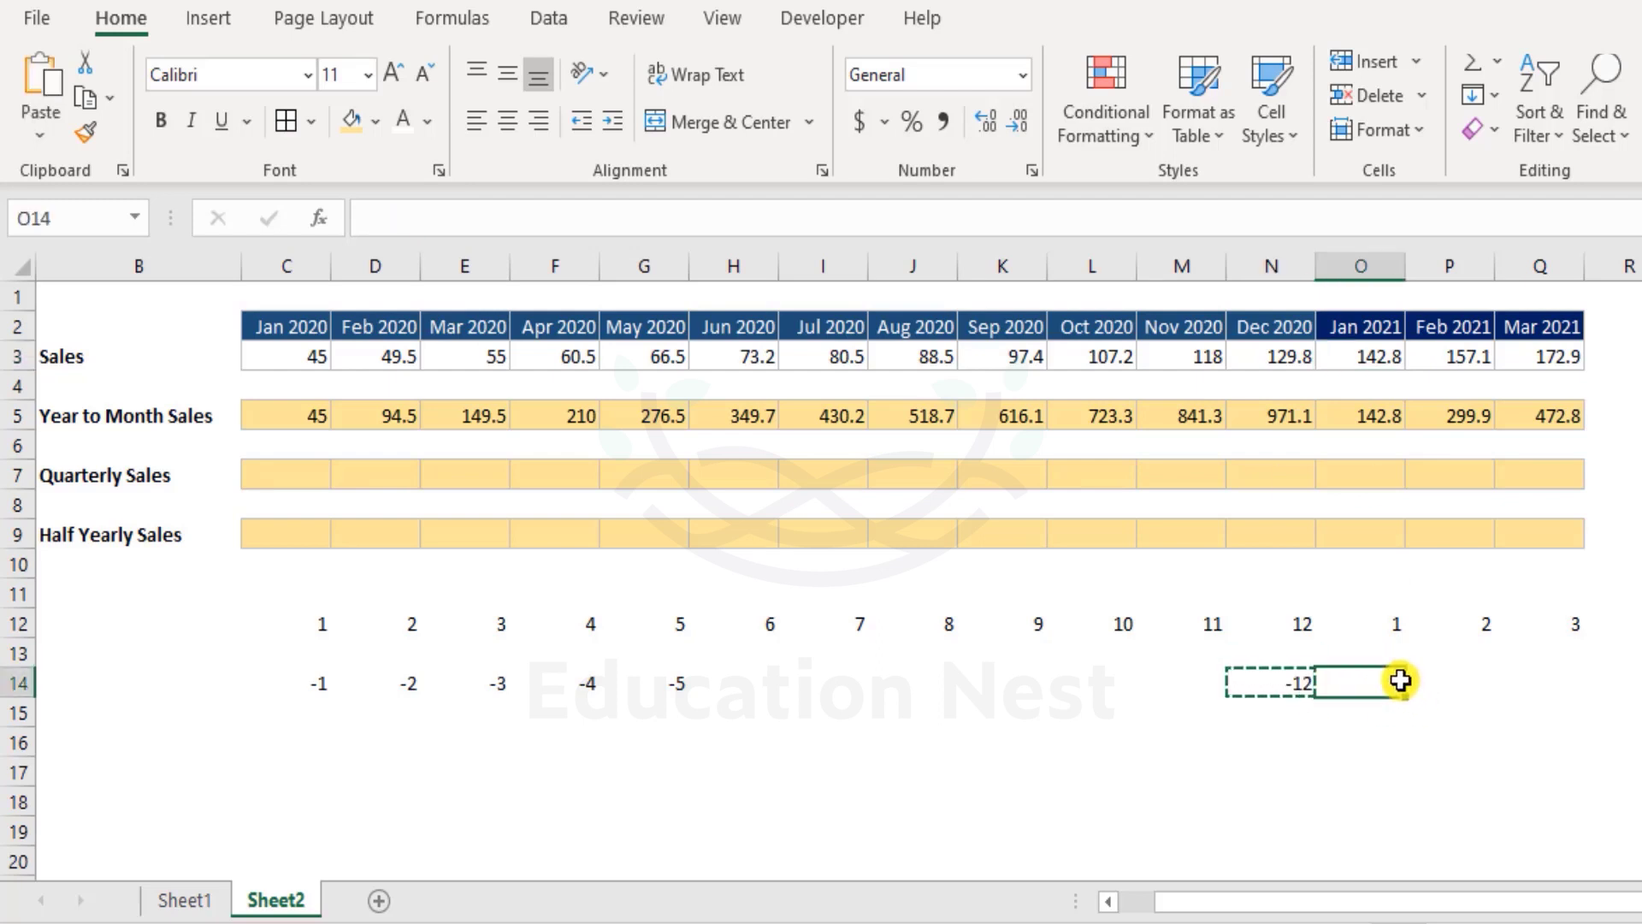
key("ctrl+v")
key("Escape")
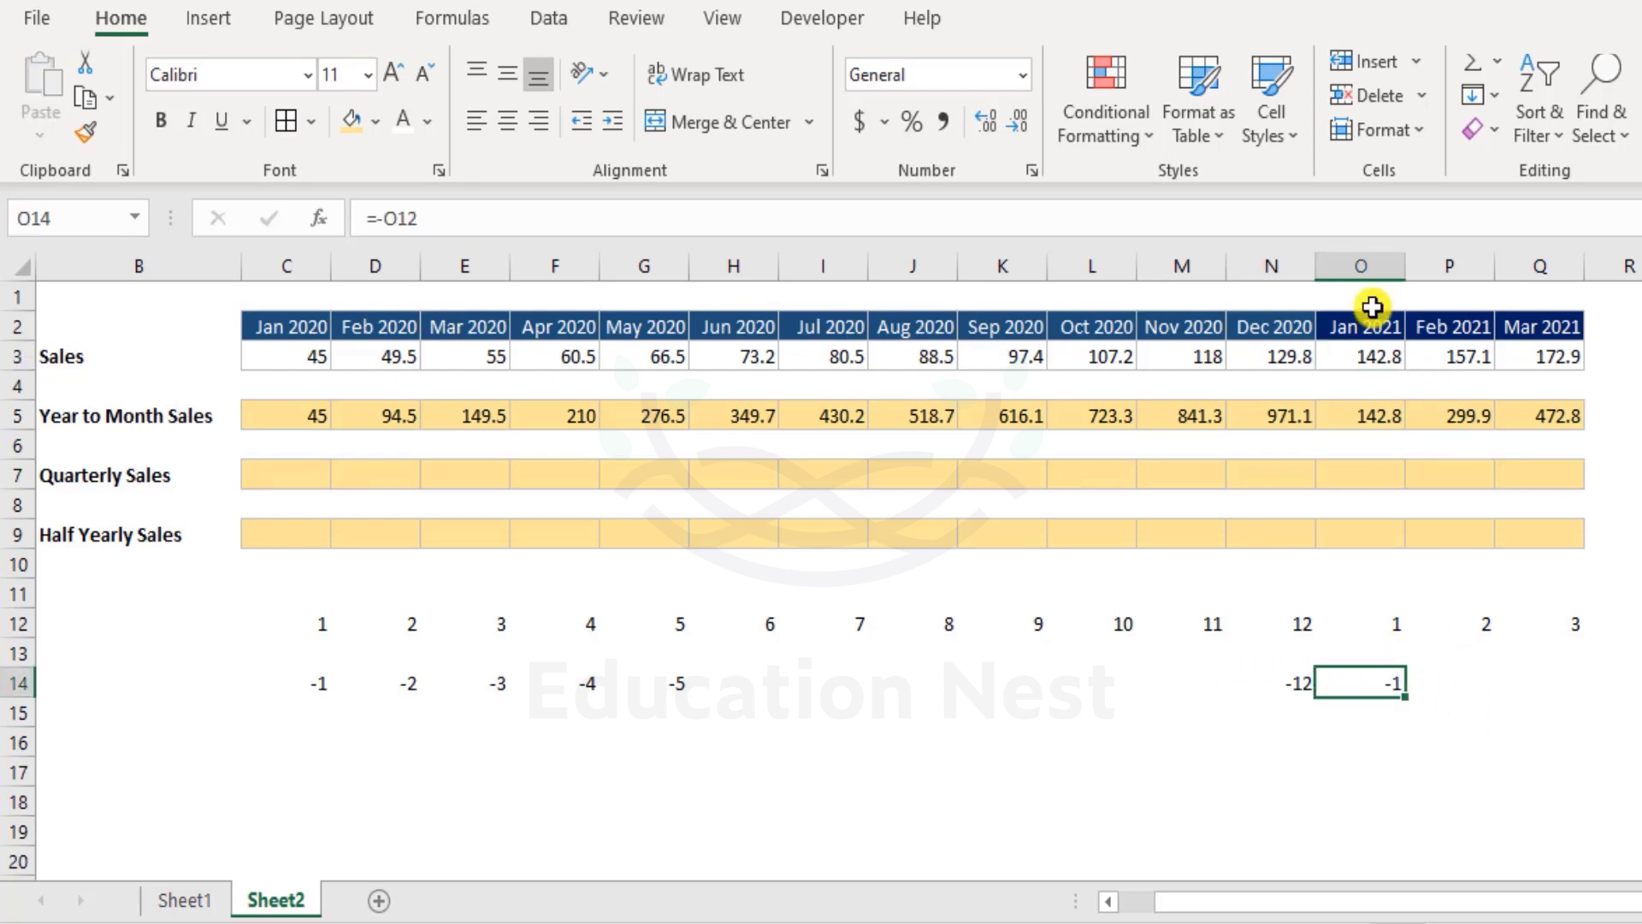
Fill the negative-month formula from O14 to Q14, adding -2 and -3 for Feb and Mar 2021
left_click(1386, 625)
mouse_move(1381, 360)
left_mouse_down()
mouse_move(938, 352)
mouse_move(1367, 353)
left_mouse_up()
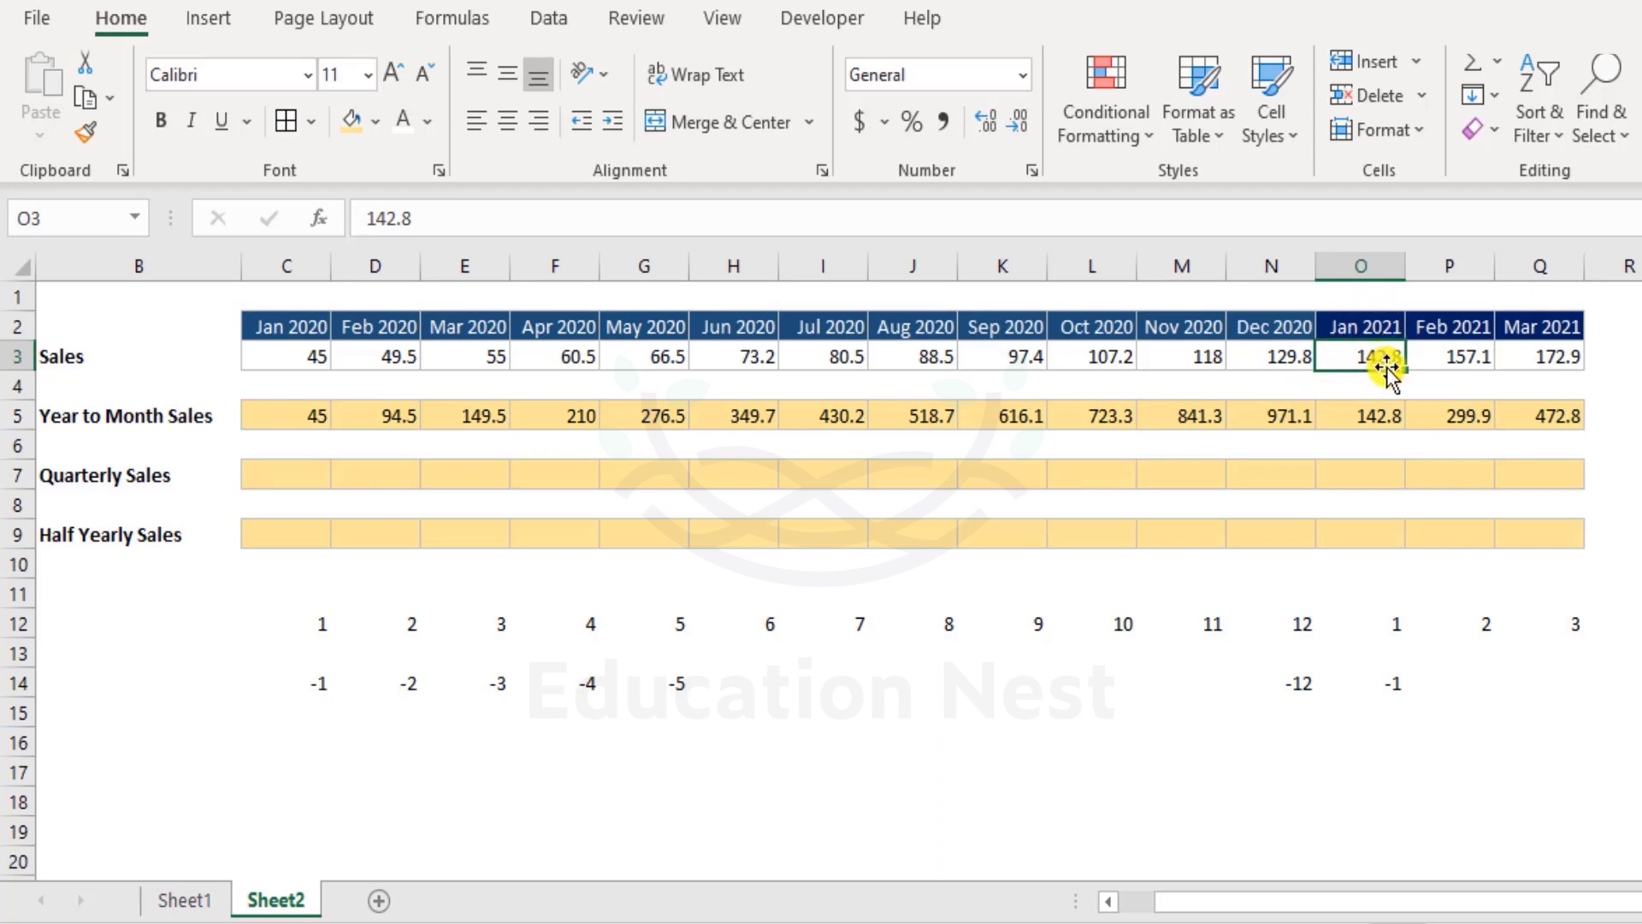
left_click_drag(1383, 682, 1548, 695)
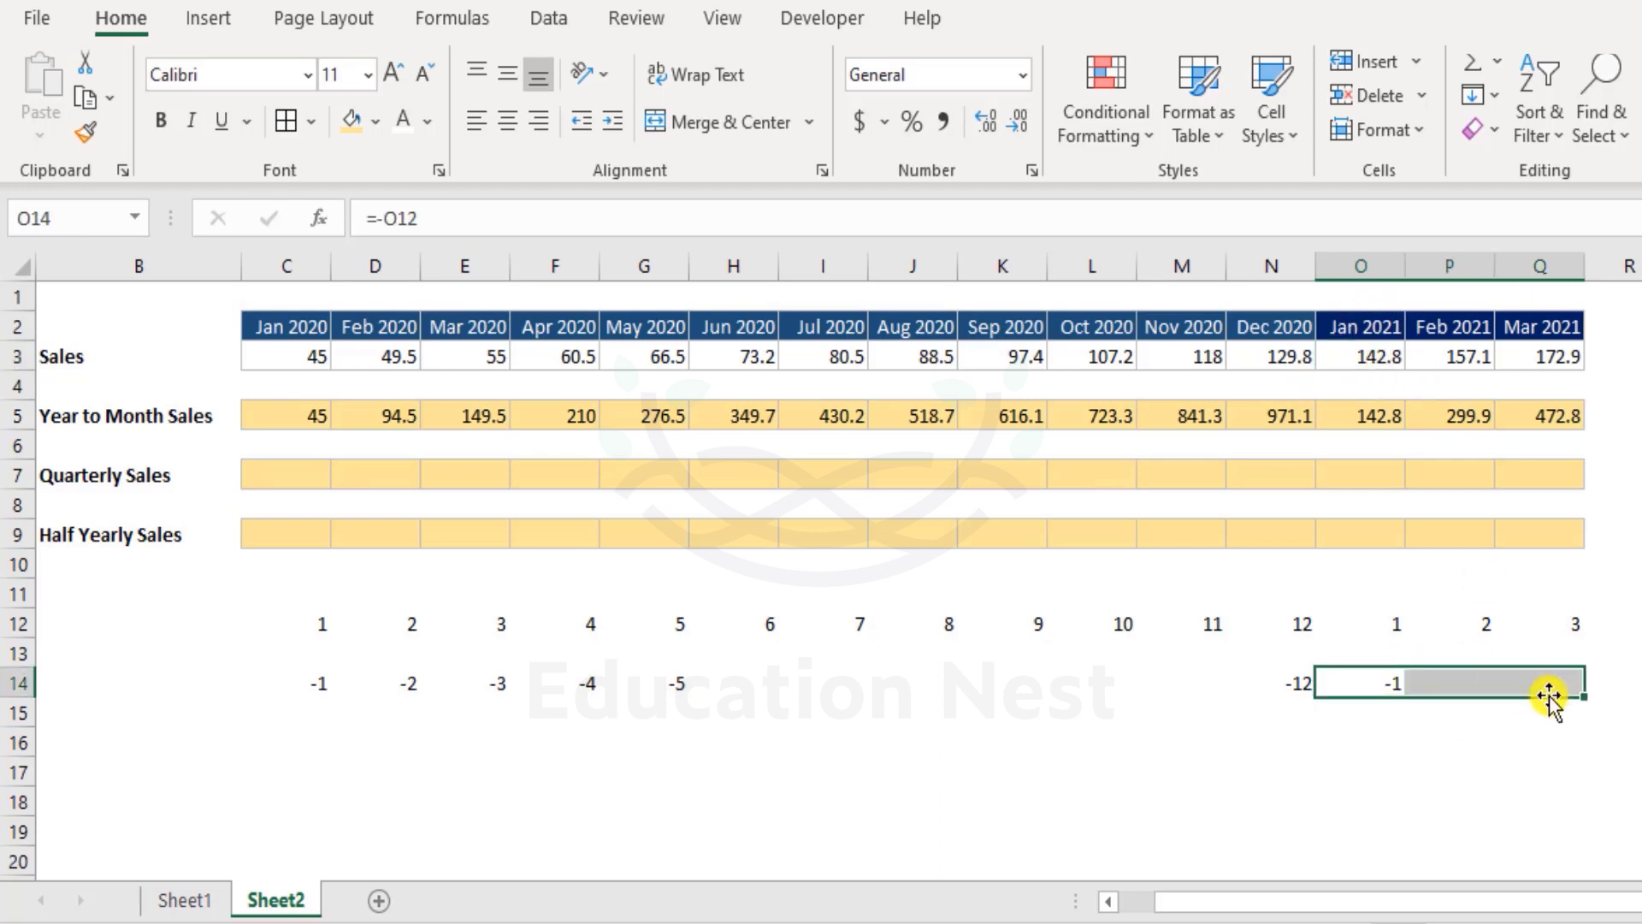
key("ctrl+r")
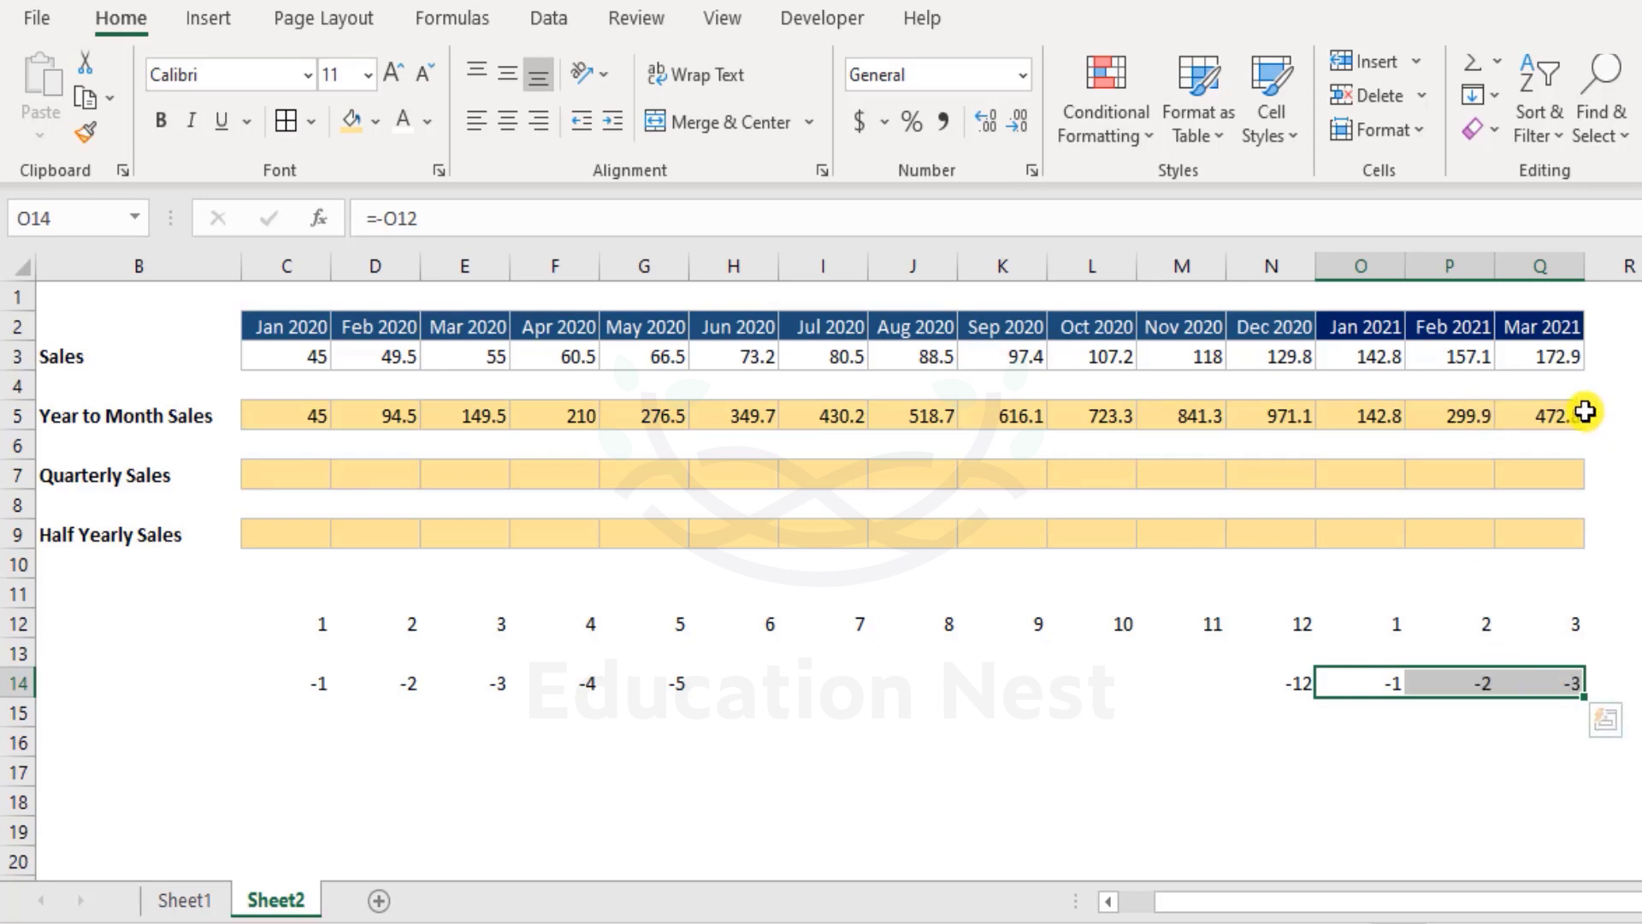
Compare the Jan–Mar 2021 sales ranges, then select helper rows C12:Q14
left_click(1477, 360)
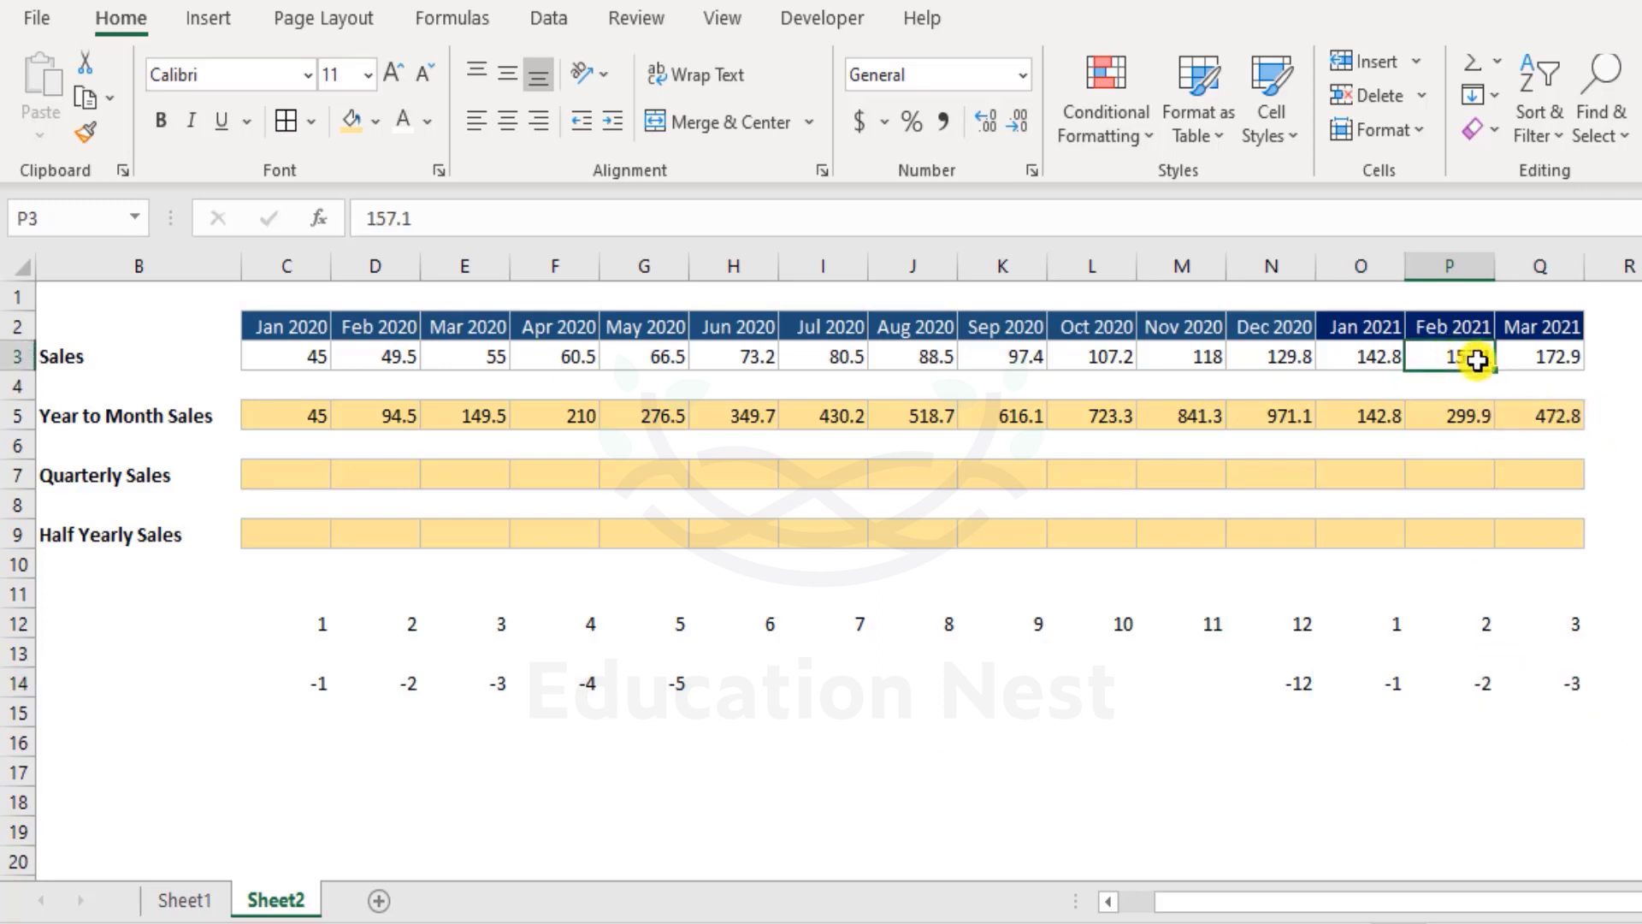
left_click_drag(1435, 353, 1359, 353)
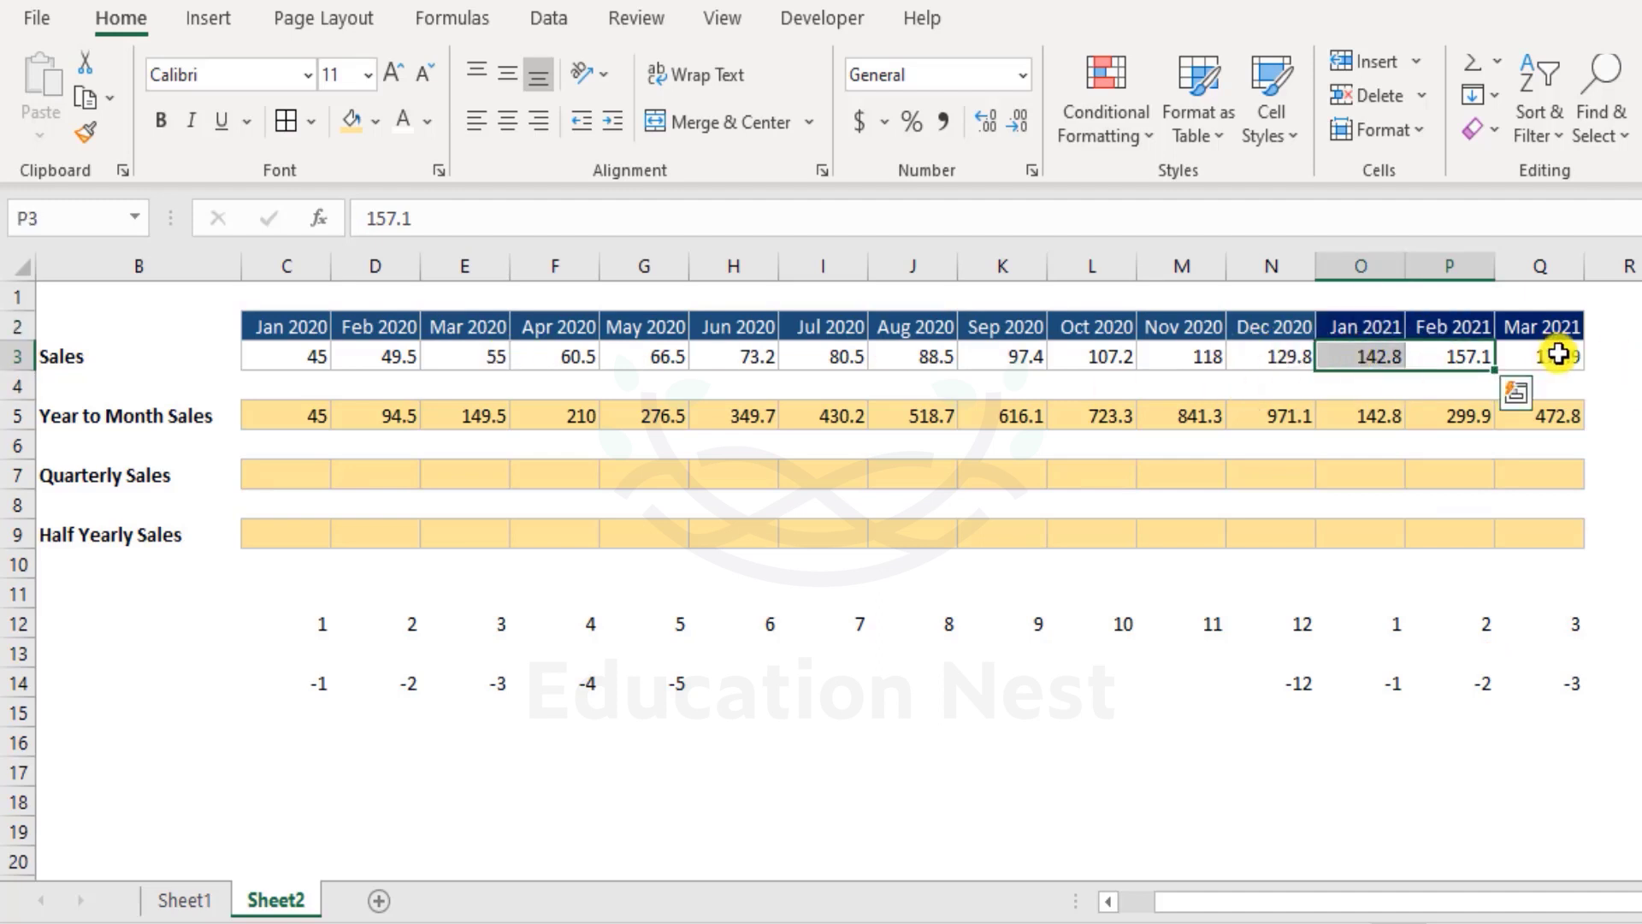
left_click_drag(1559, 353, 1392, 353)
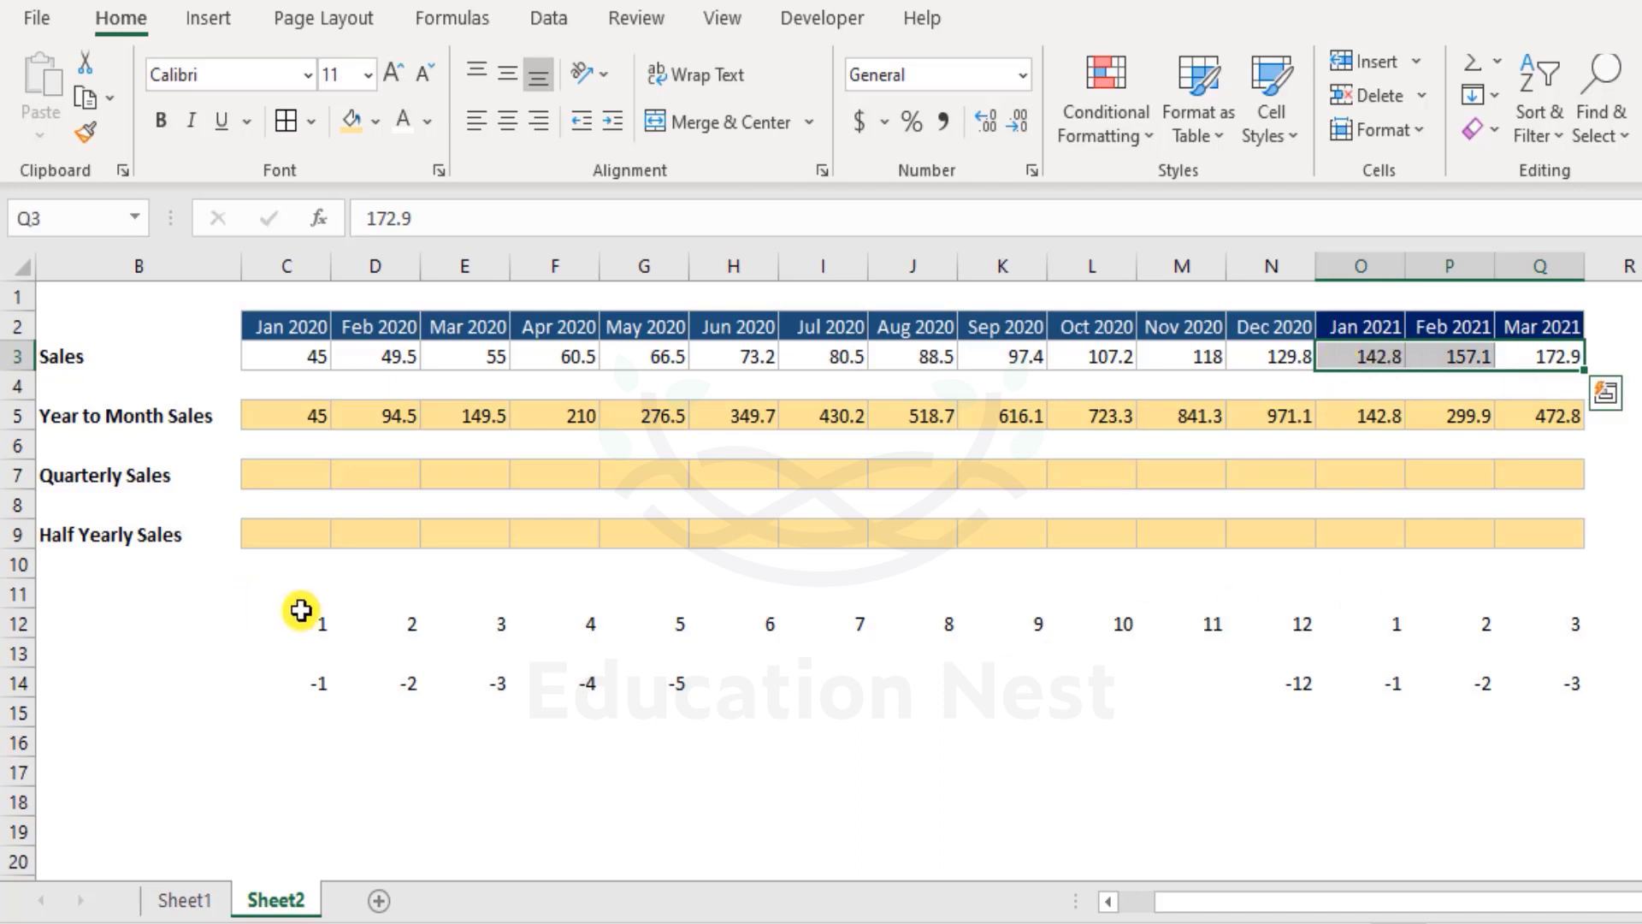
left_click_drag(308, 627, 1531, 682)
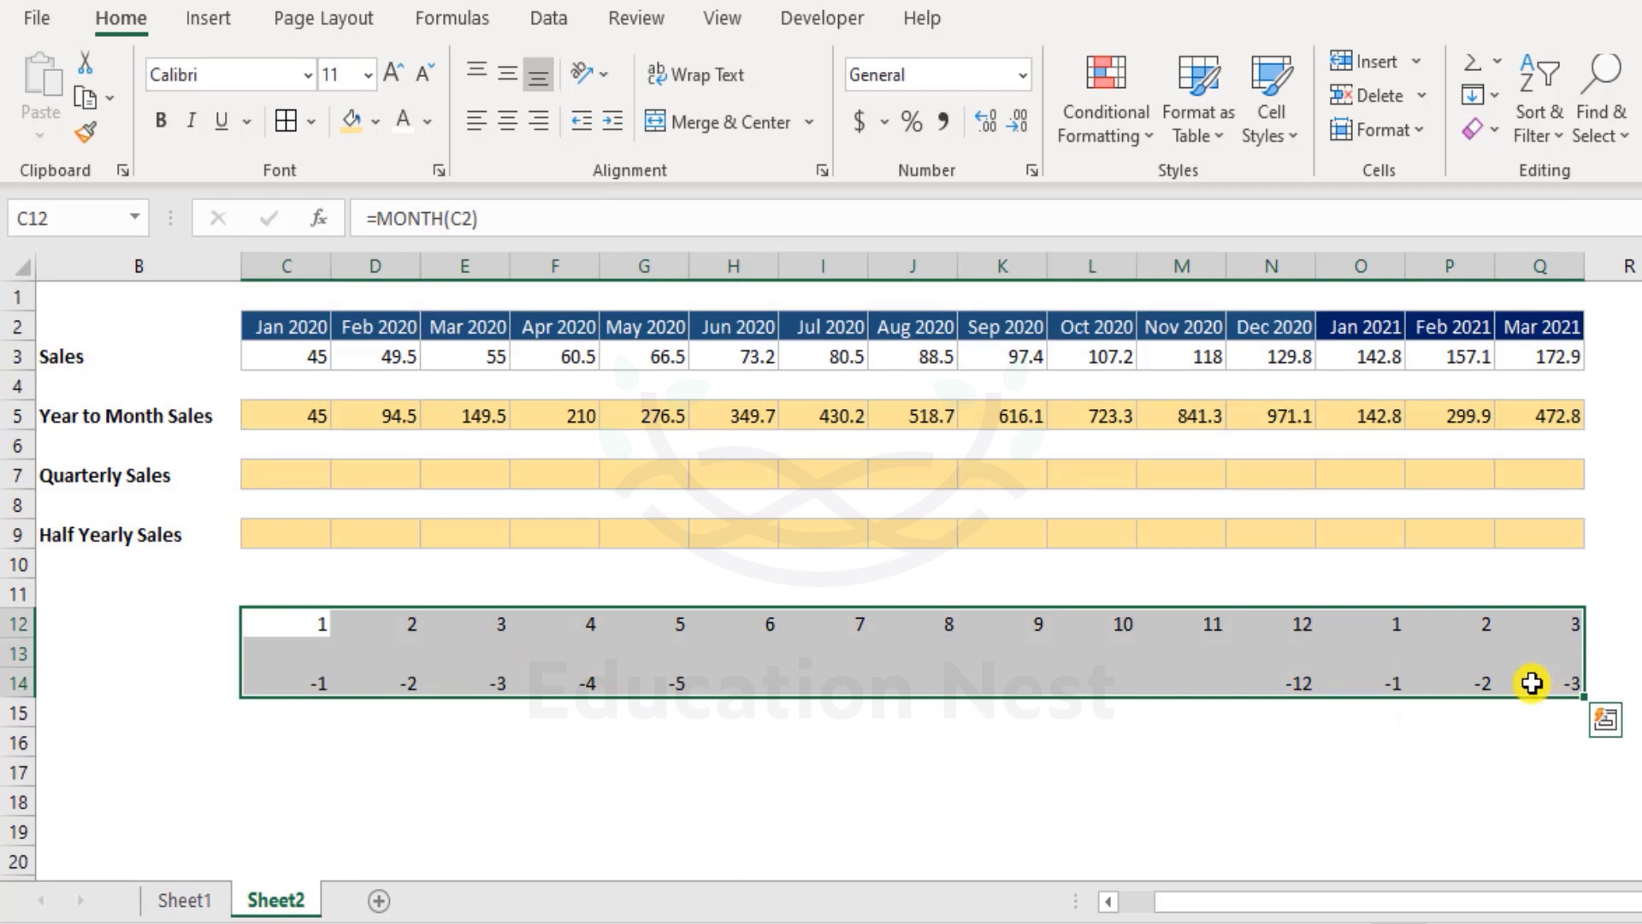
Clear helper rows 12–14 and open C5's Year to Month Sales formula for editing
key("Delete")
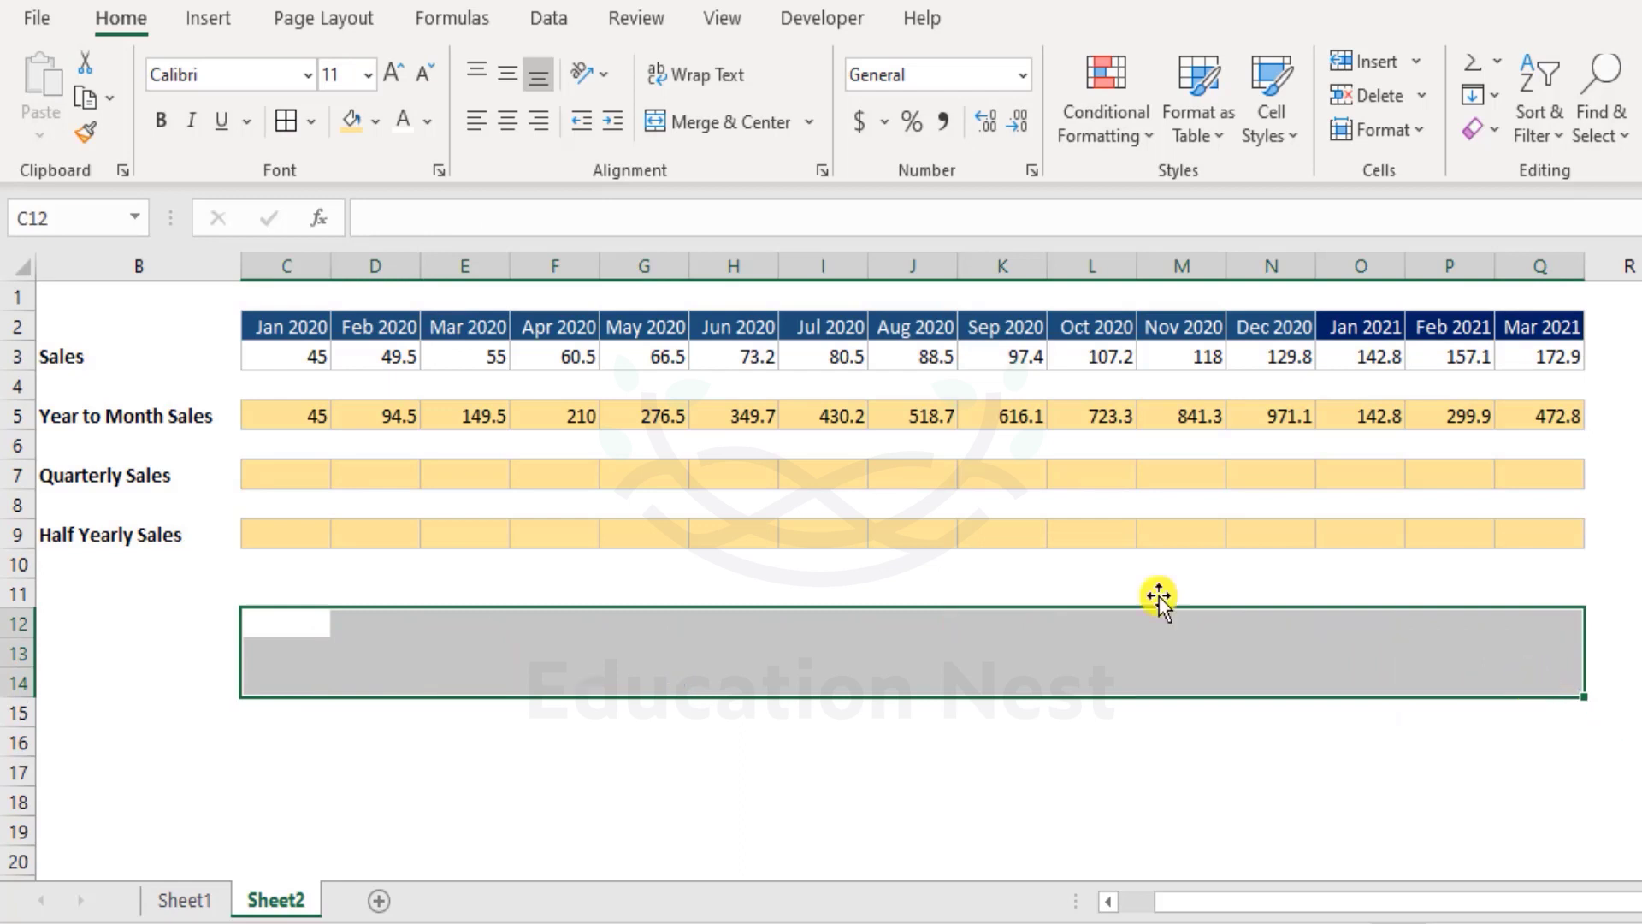
left_click(311, 420)
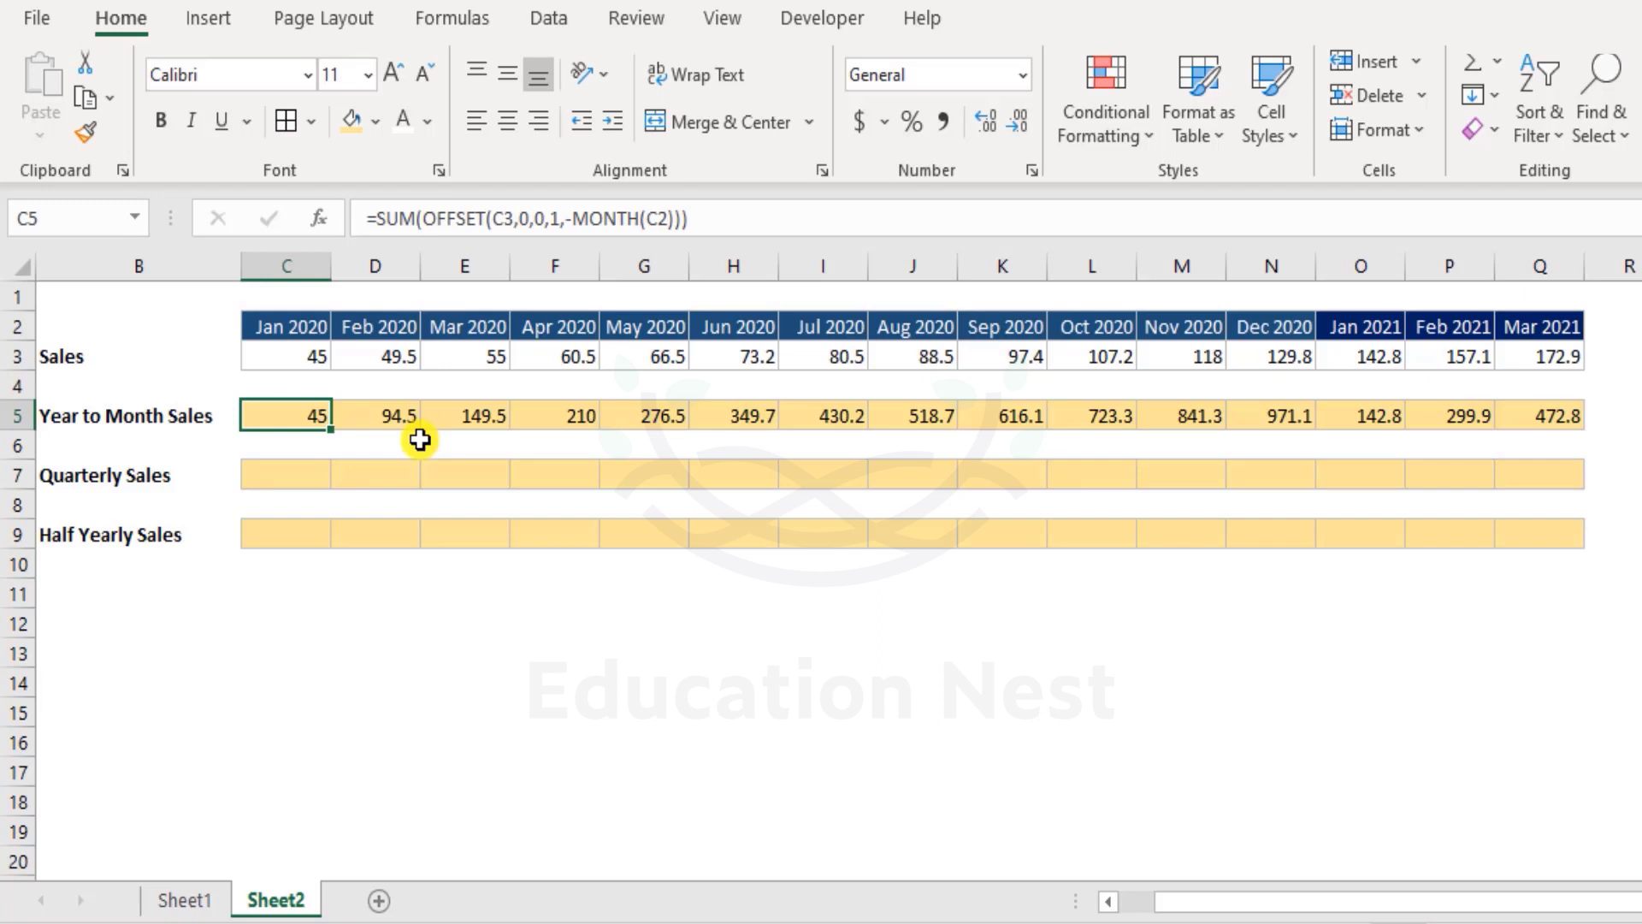
double_click(294, 416)
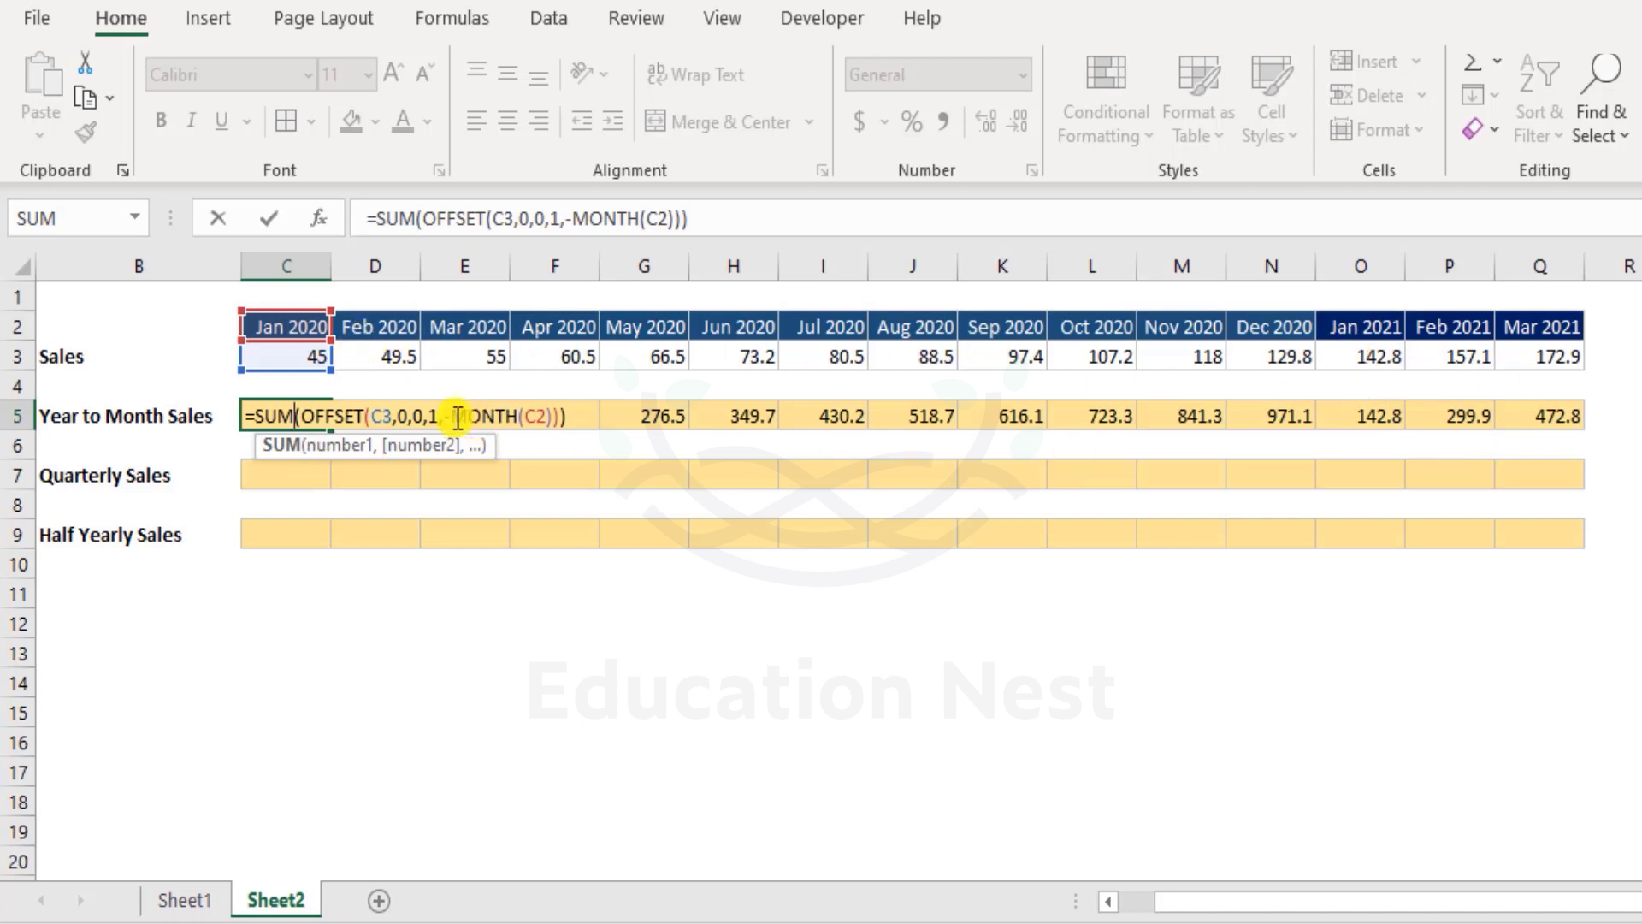
Highlight the -MONTH(C2) width argument in SUM(OFFSET(C3,0,0,1,-MONTH(C2)))
left_click_drag(446, 418, 546, 421)
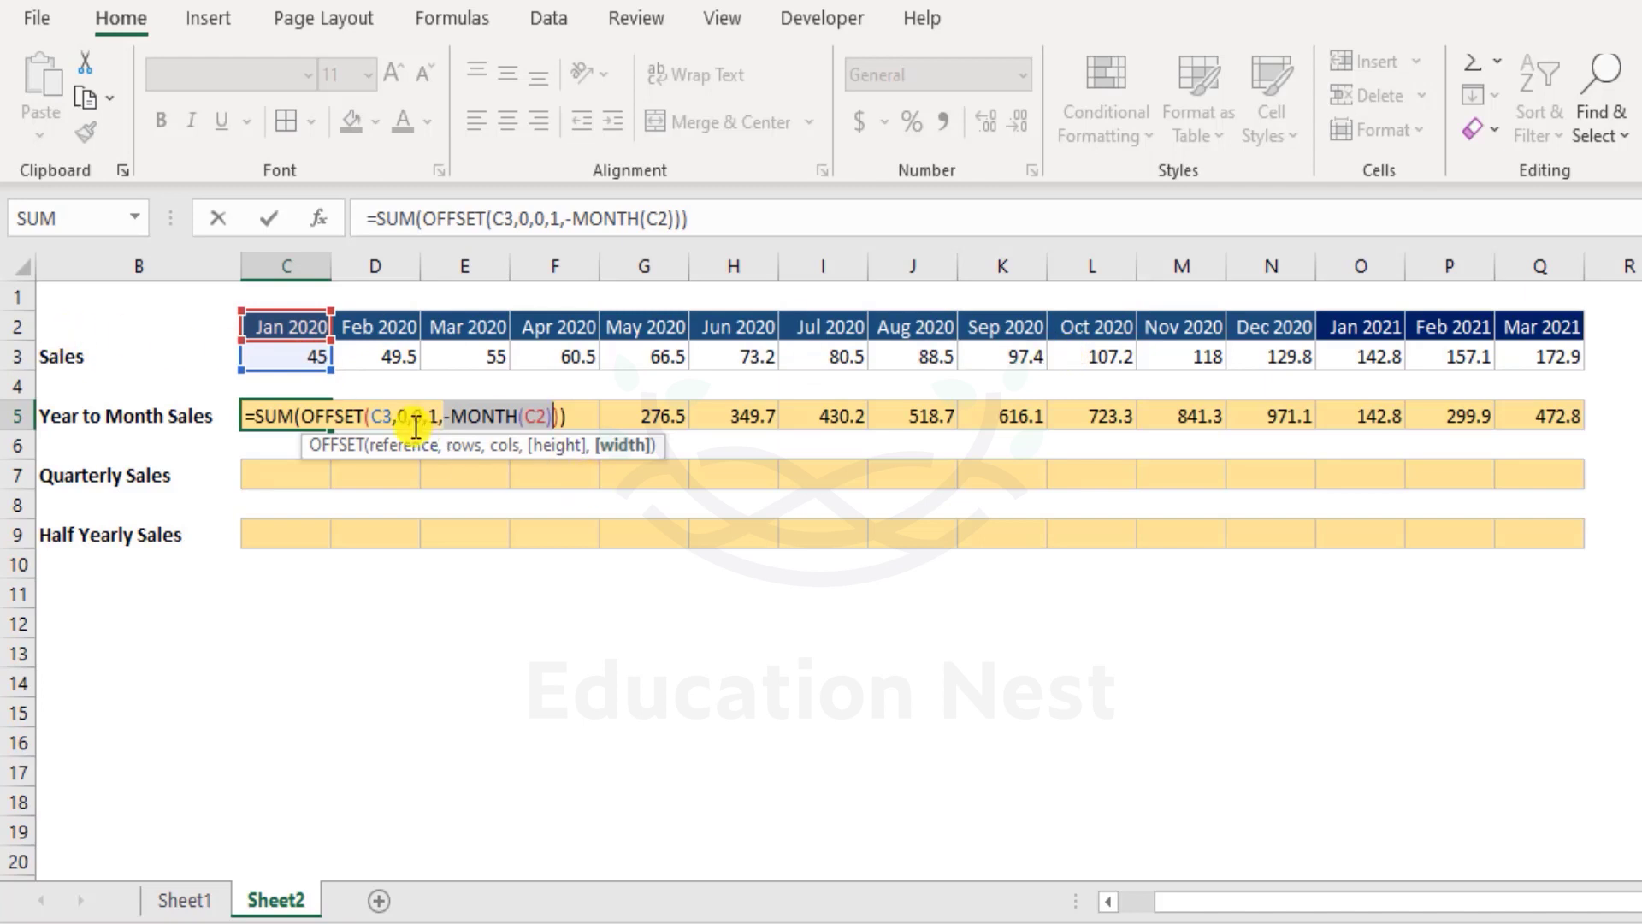
left_click_drag(554, 416, 447, 418)
left_click(456, 416)
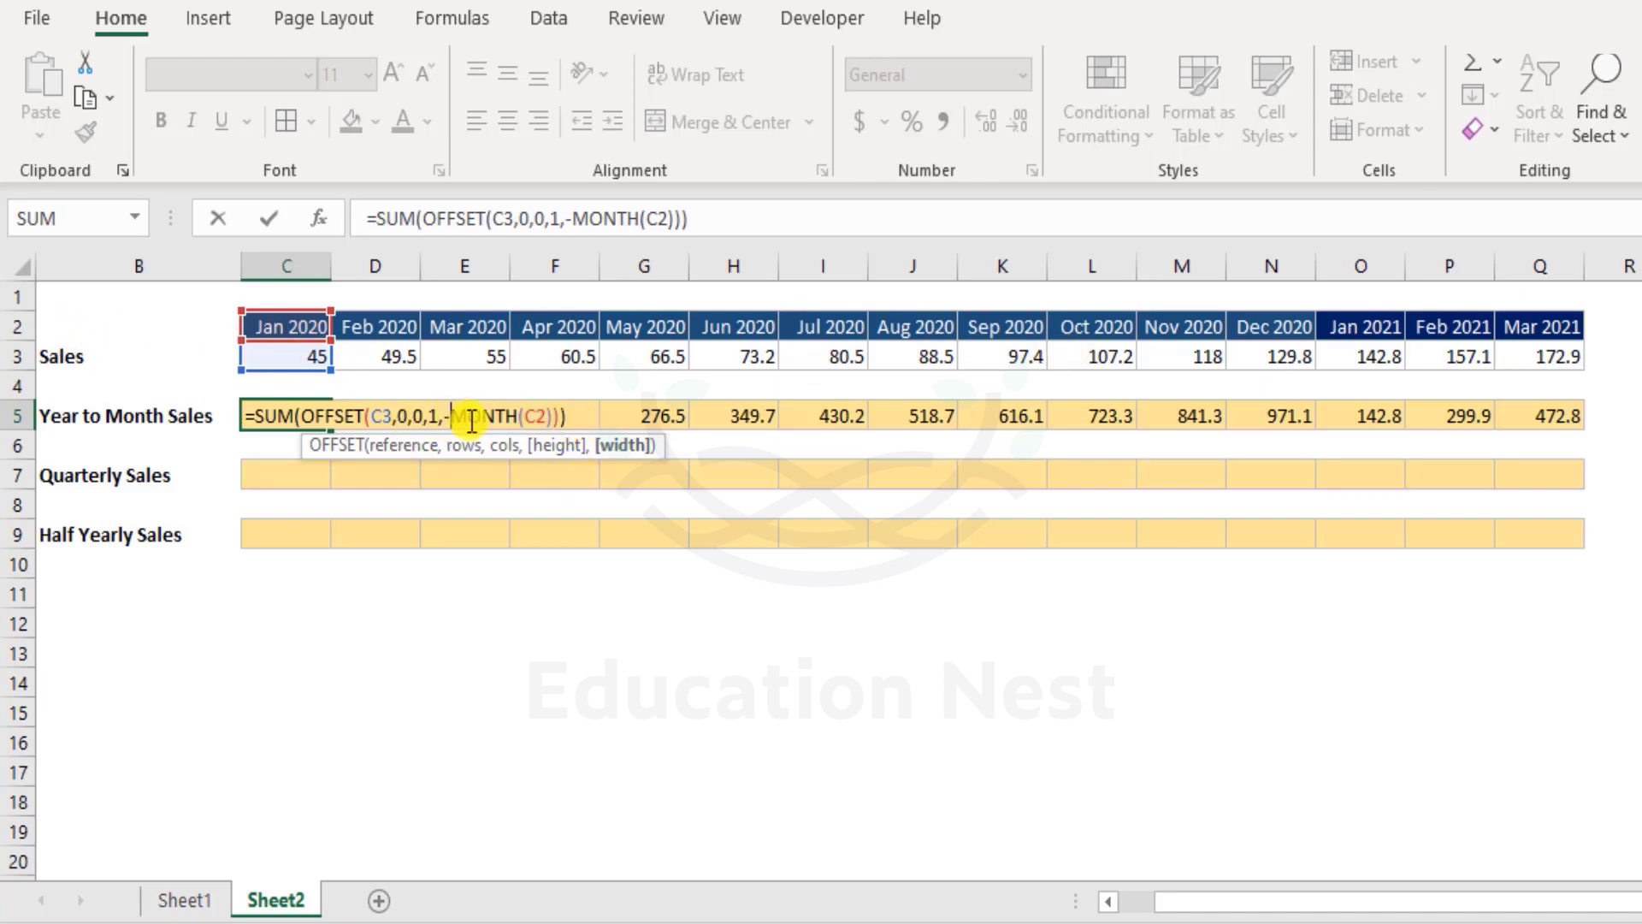